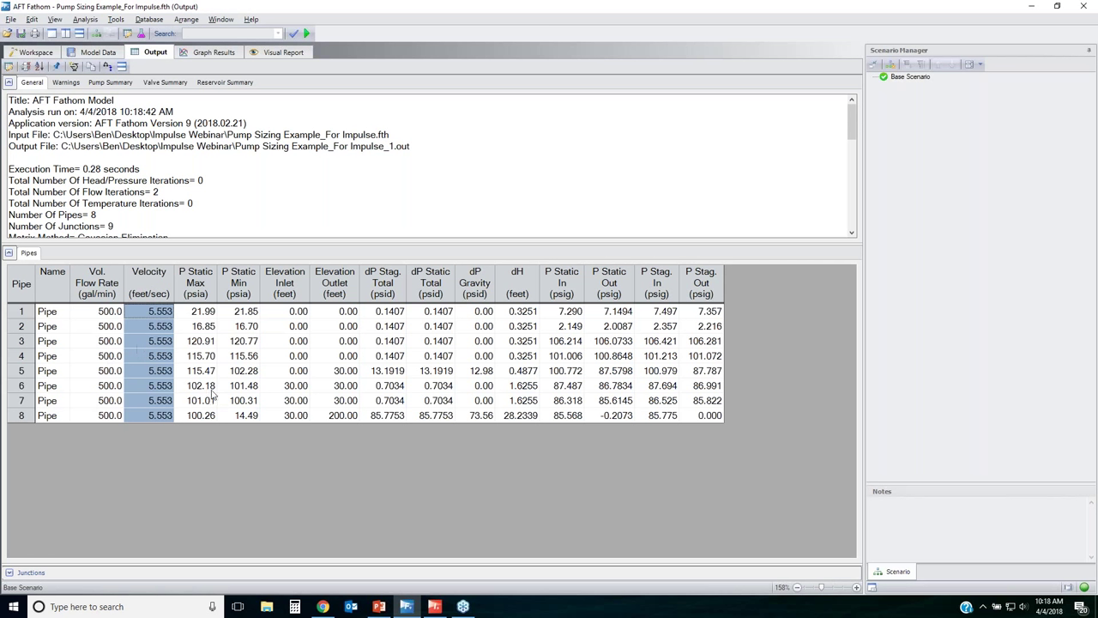
# - Review the pipes' inlet stagnation pressures and the pump's volumetric flow, pressure rise, head rise and percent of BEP in the results
pyautogui.click(663, 282)
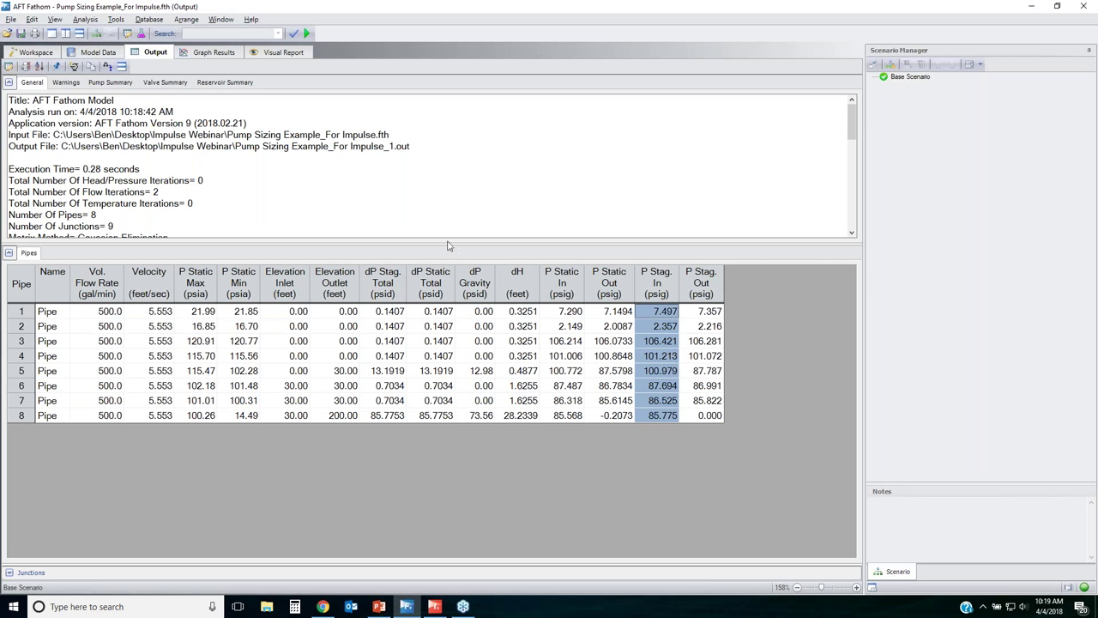
pyautogui.click(104, 82)
pyautogui.click(135, 143)
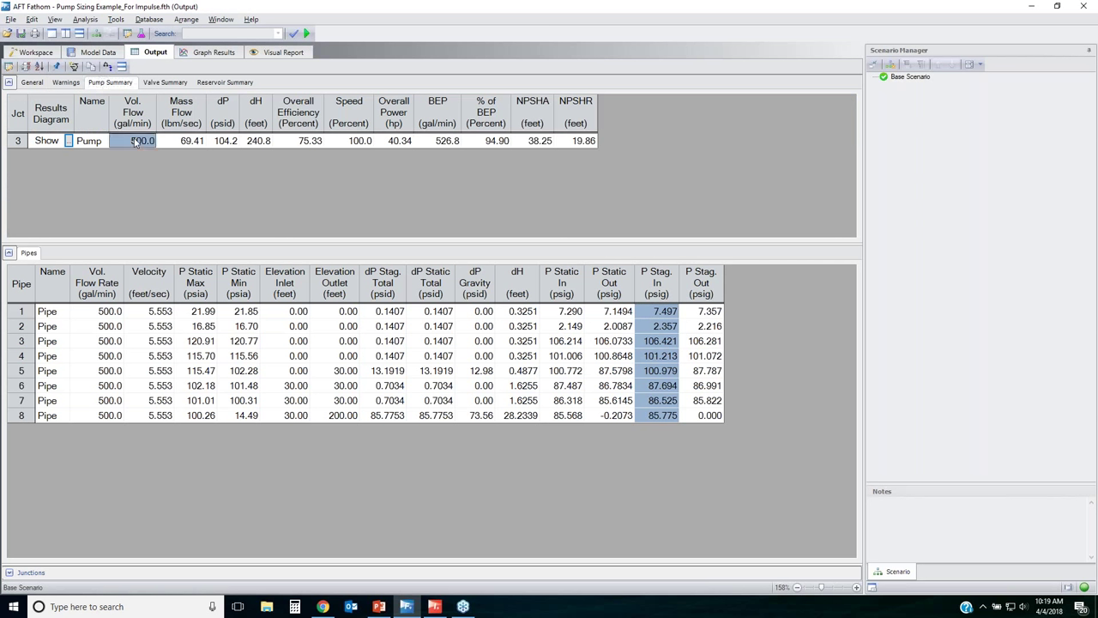
pyautogui.click(226, 141)
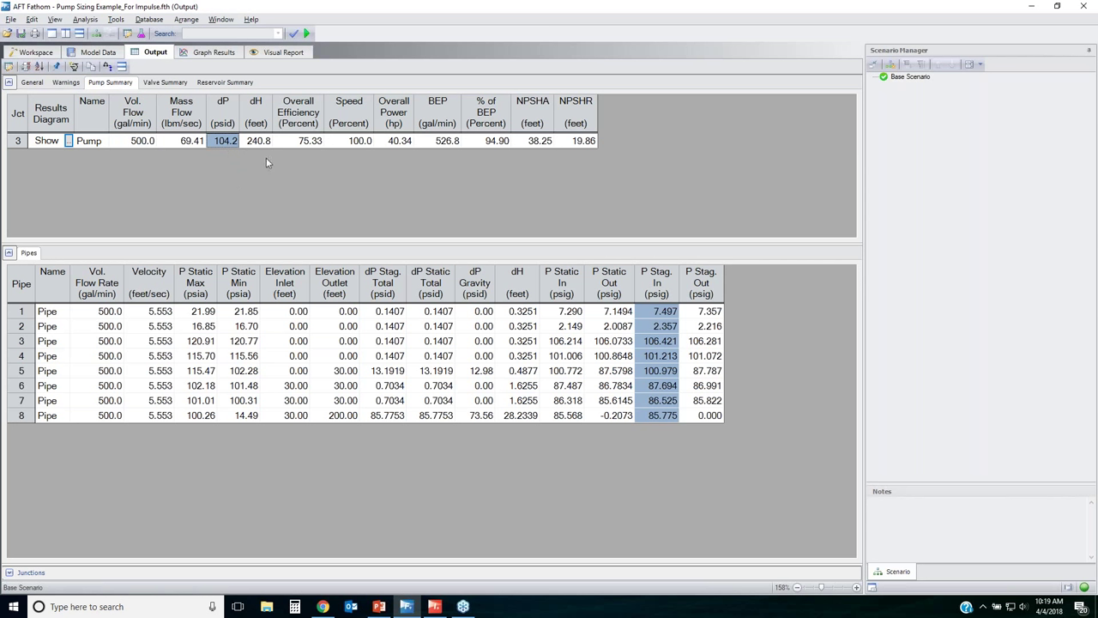
pyautogui.click(258, 146)
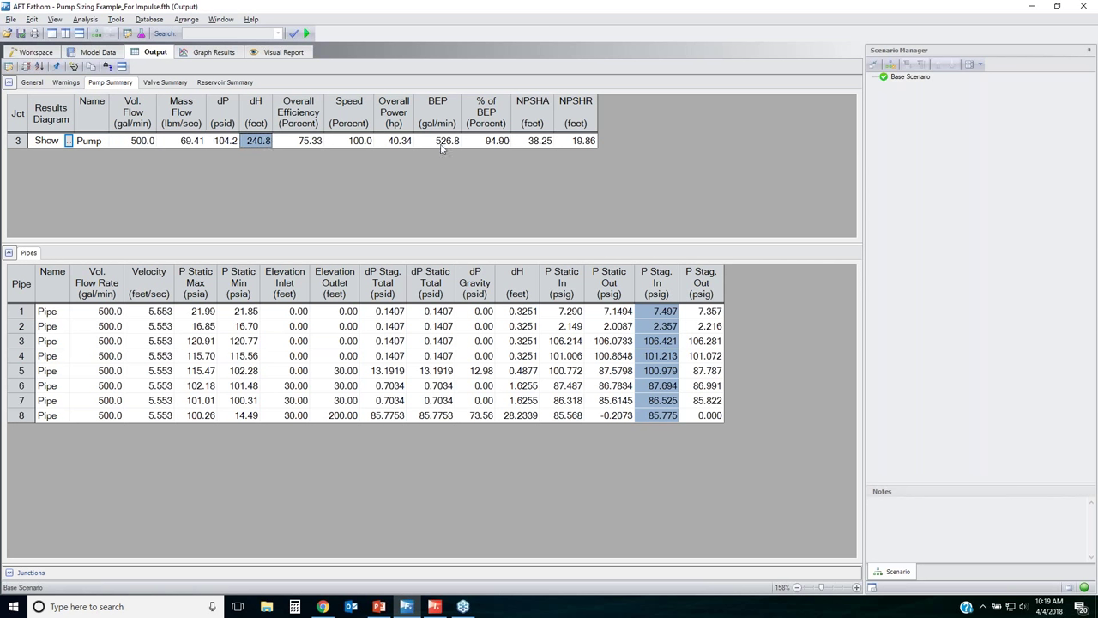
pyautogui.click(485, 142)
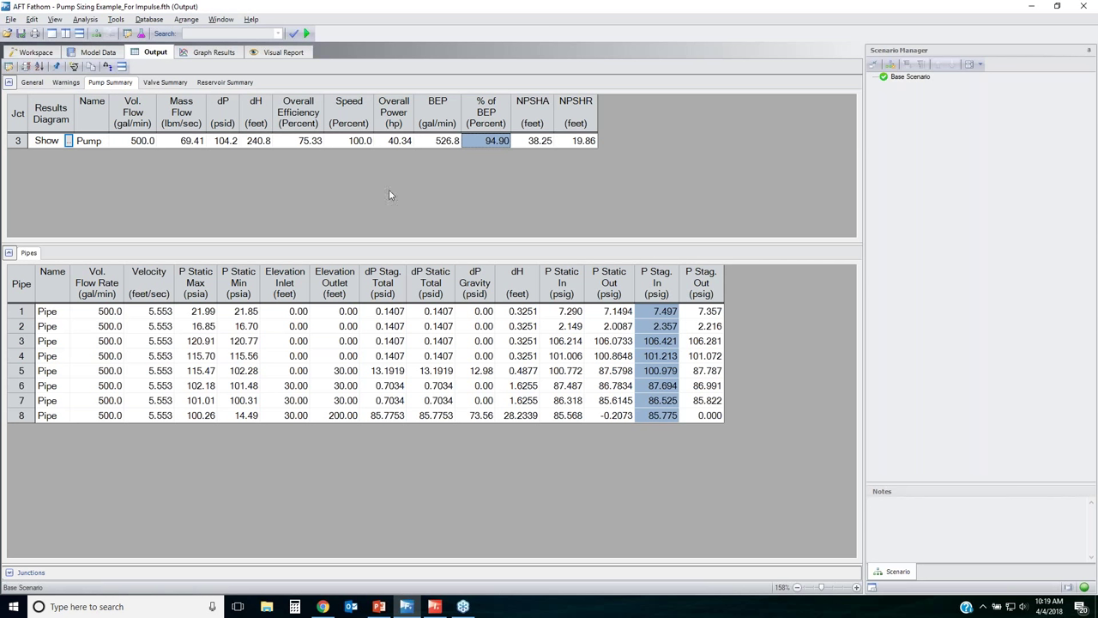
# - Examine the valve results for valve J7's K factor and the control valve's flow and Cv, locating J7 in the model layout
pyautogui.click(179, 83)
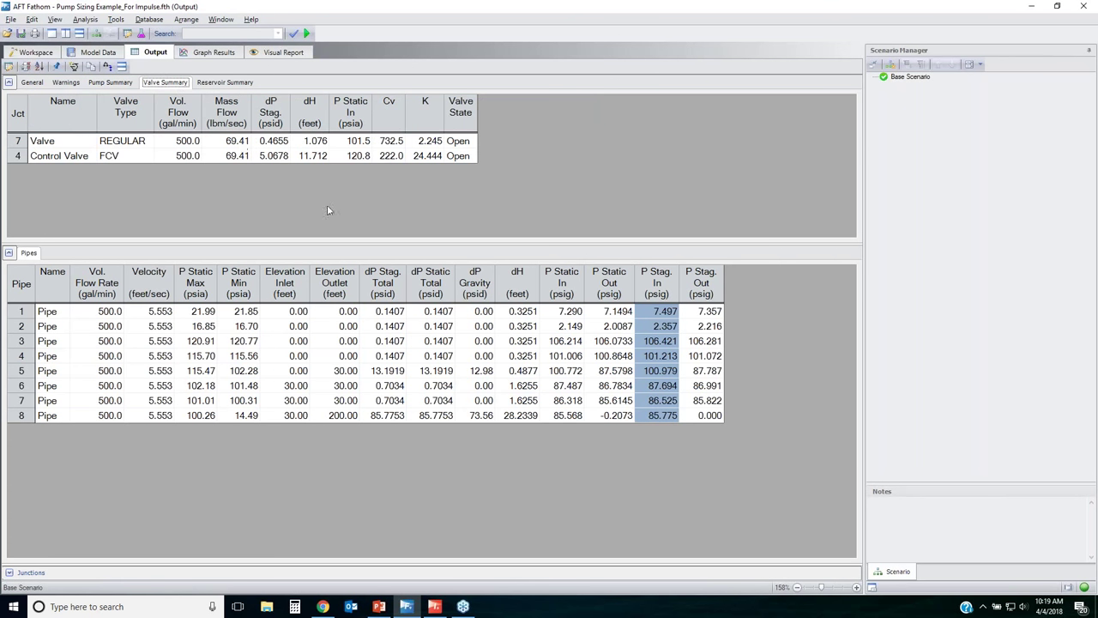
pyautogui.click(72, 146)
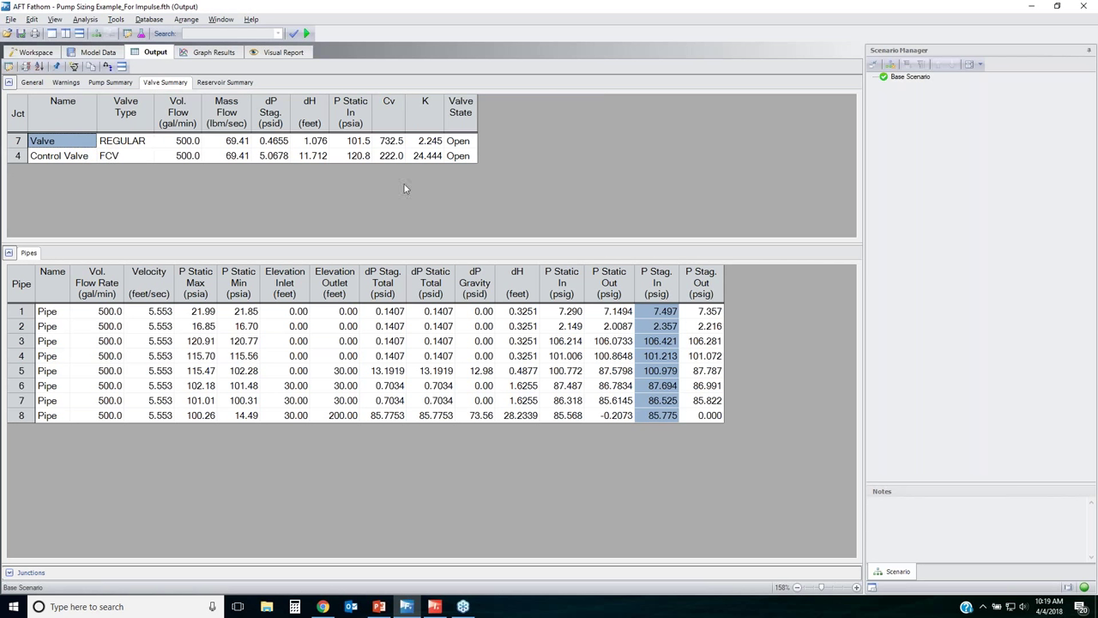
pyautogui.click(50, 52)
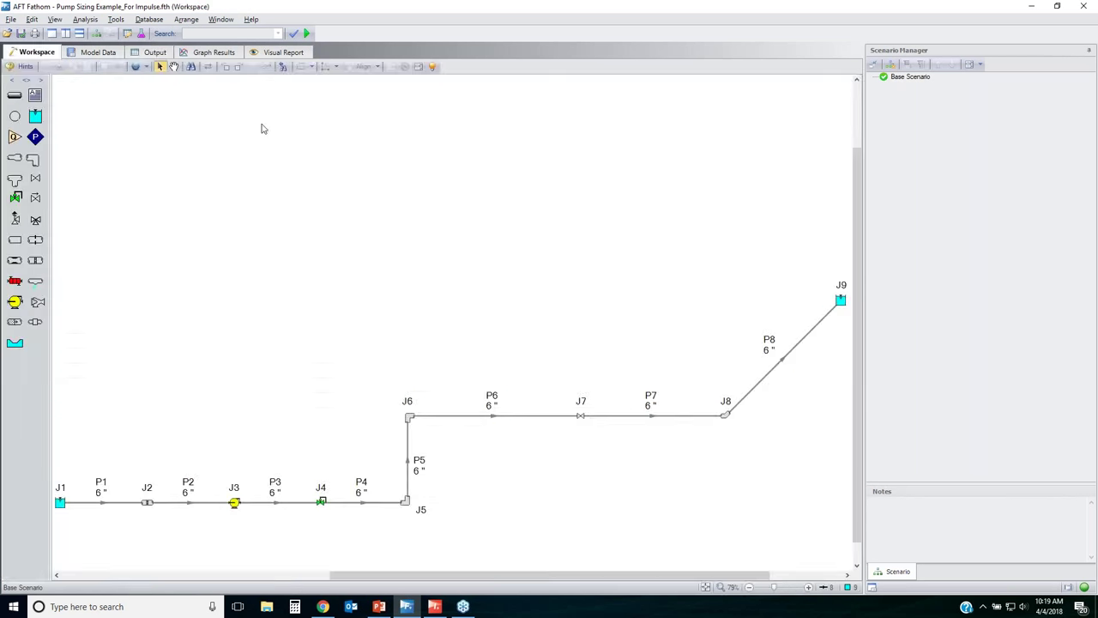
pyautogui.click(580, 417)
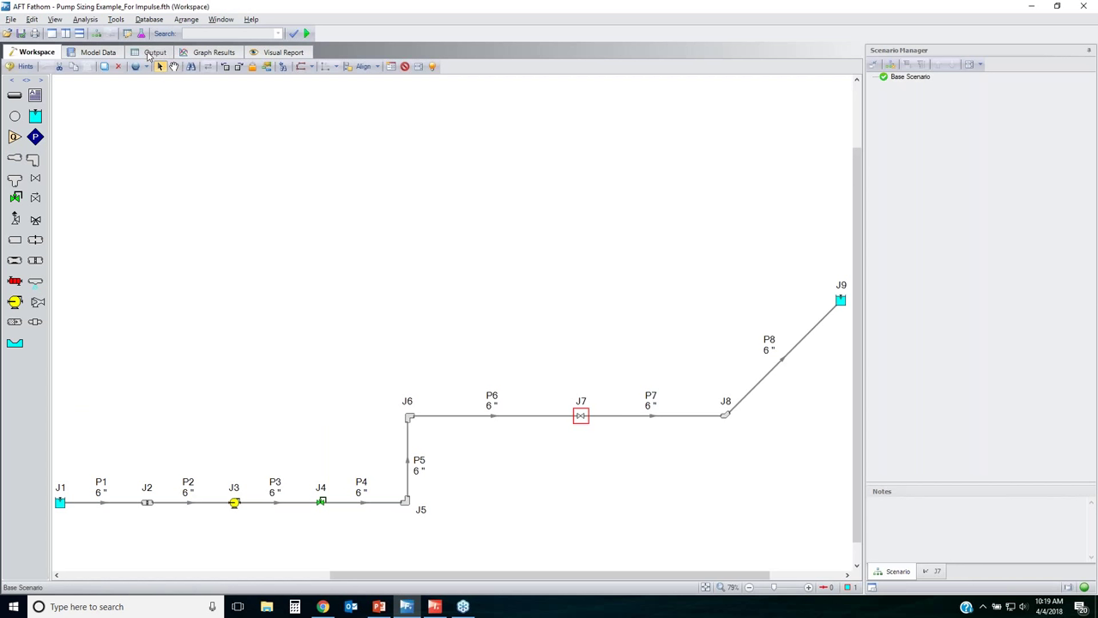
pyautogui.click(154, 53)
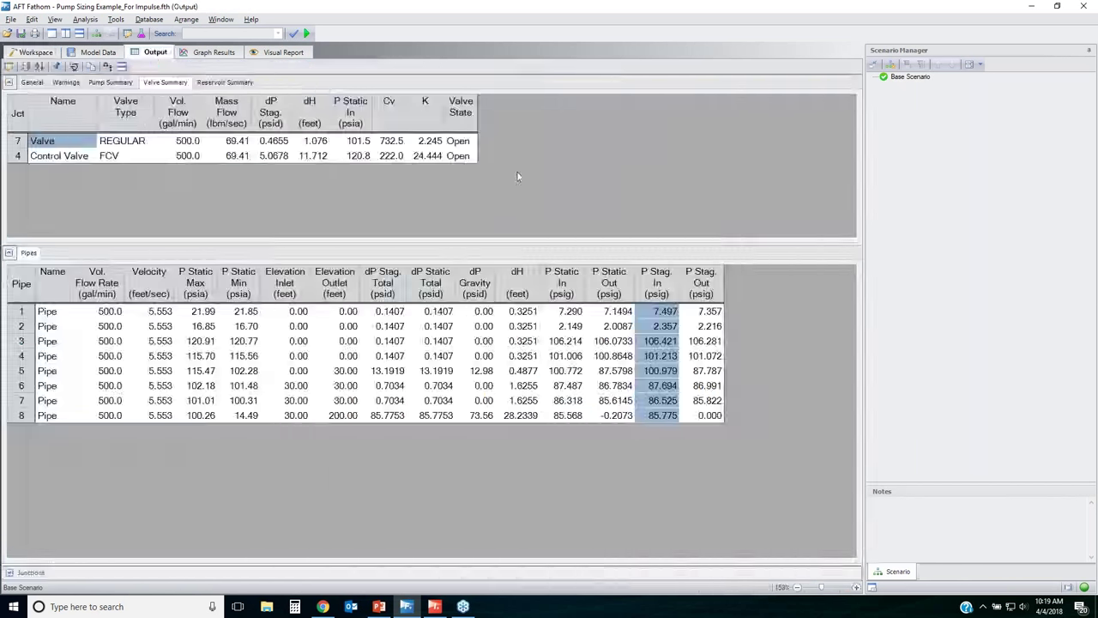
pyautogui.click(433, 142)
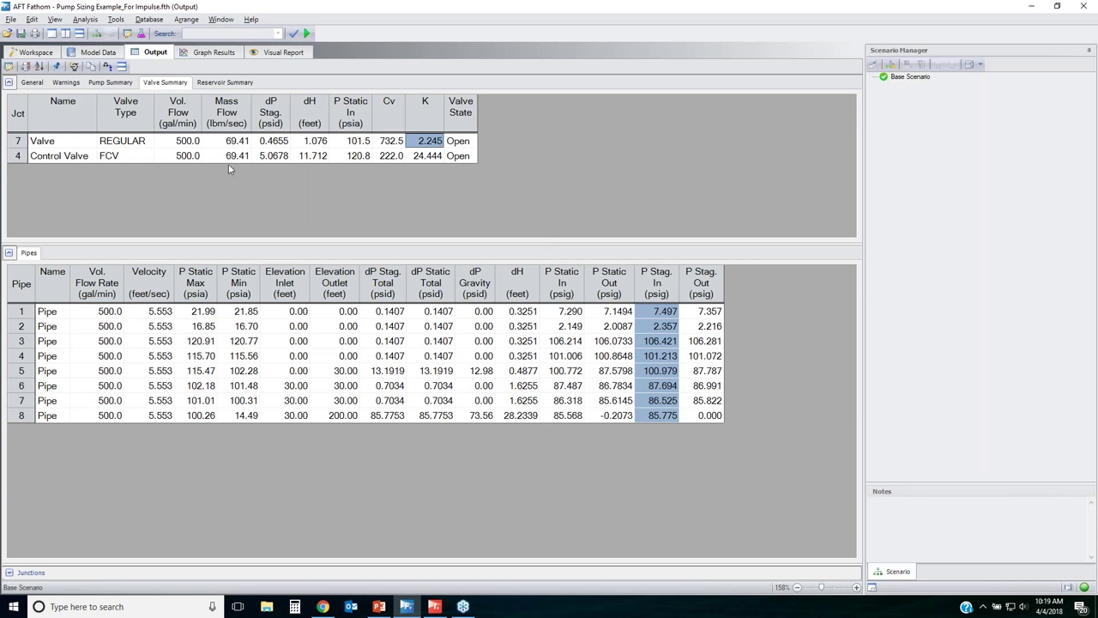
pyautogui.click(175, 158)
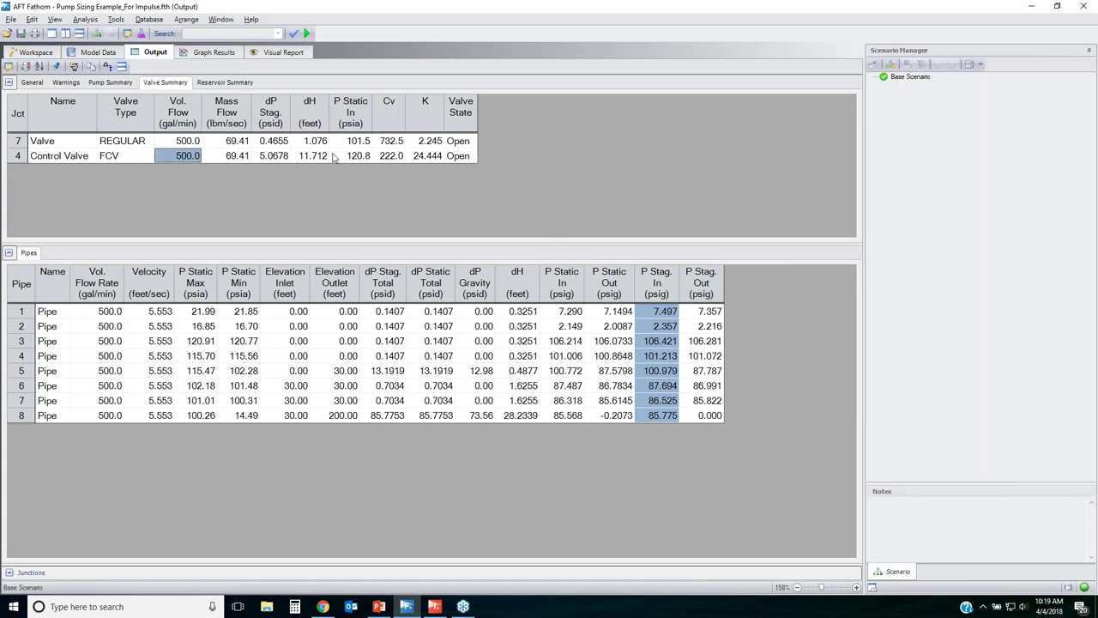
pyautogui.click(390, 158)
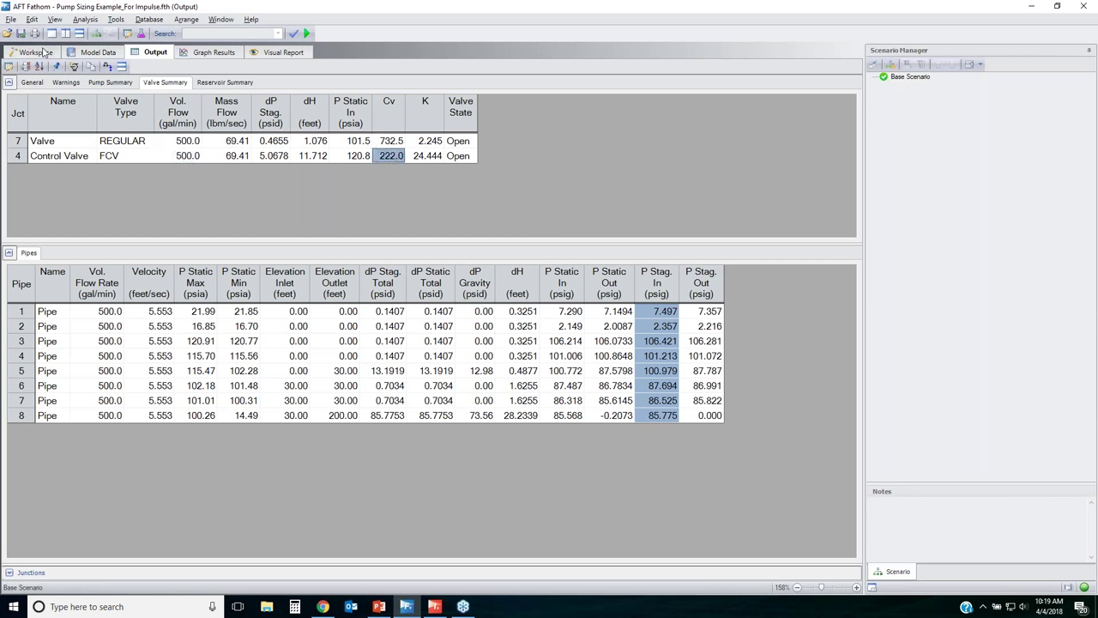
# - Switch to AFT Impulse and bring up the Open Model dialog with all file types listed
pyautogui.click(35, 52)
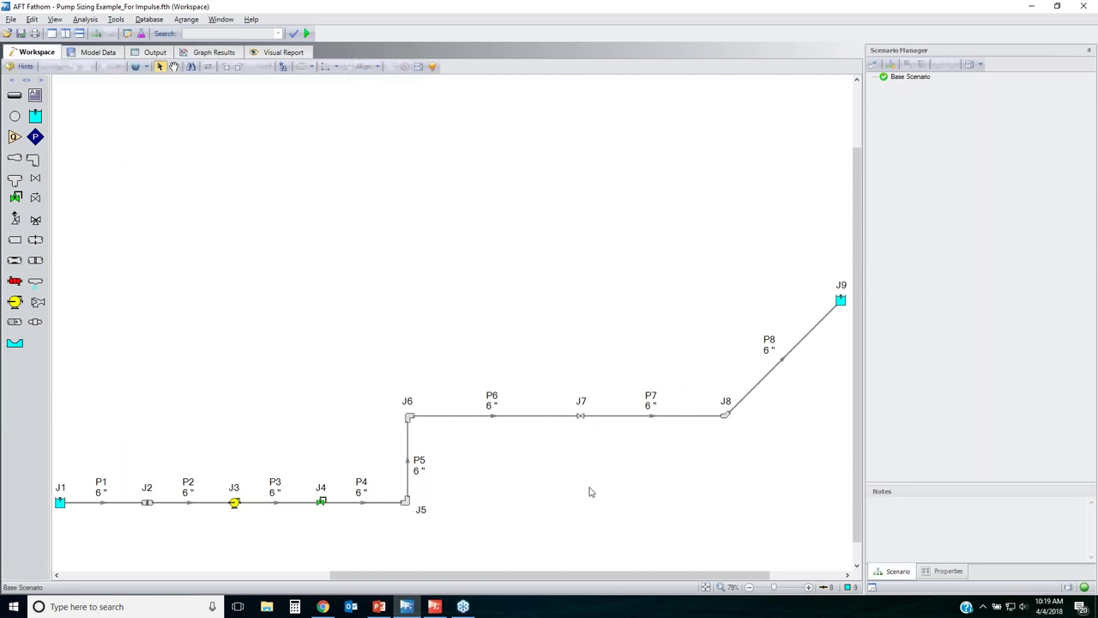
pyautogui.click(434, 607)
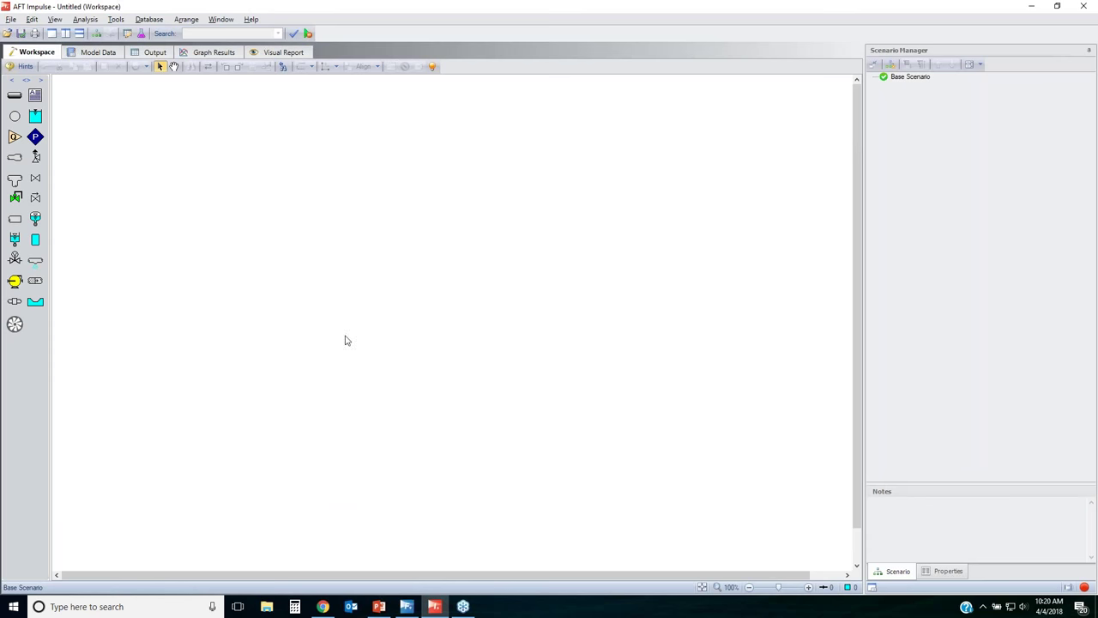
pyautogui.click(10, 19)
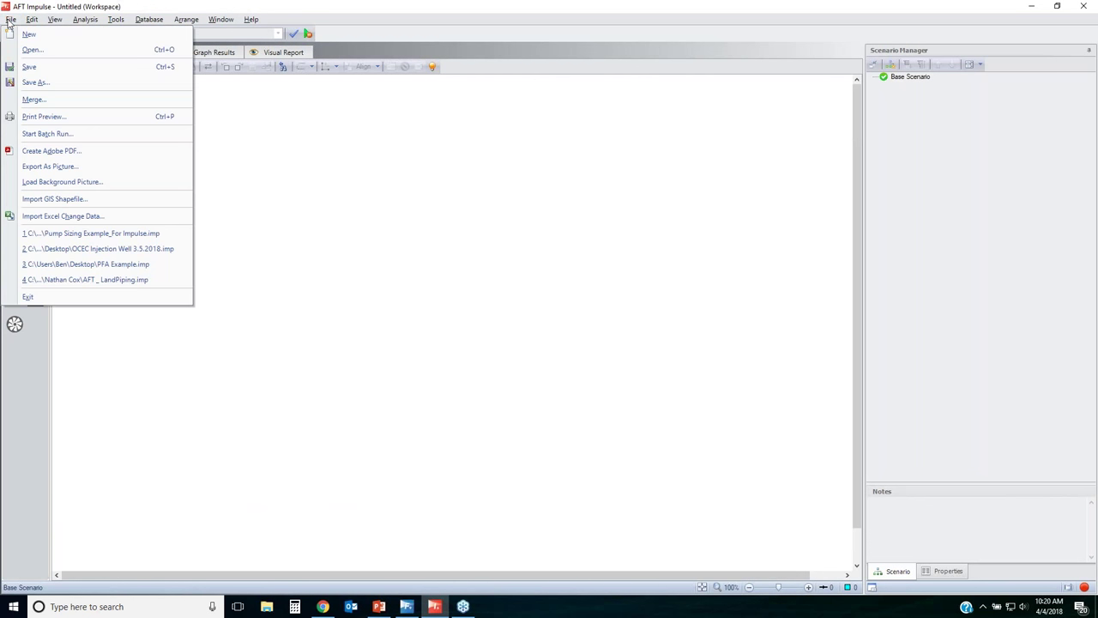
pyautogui.click(34, 52)
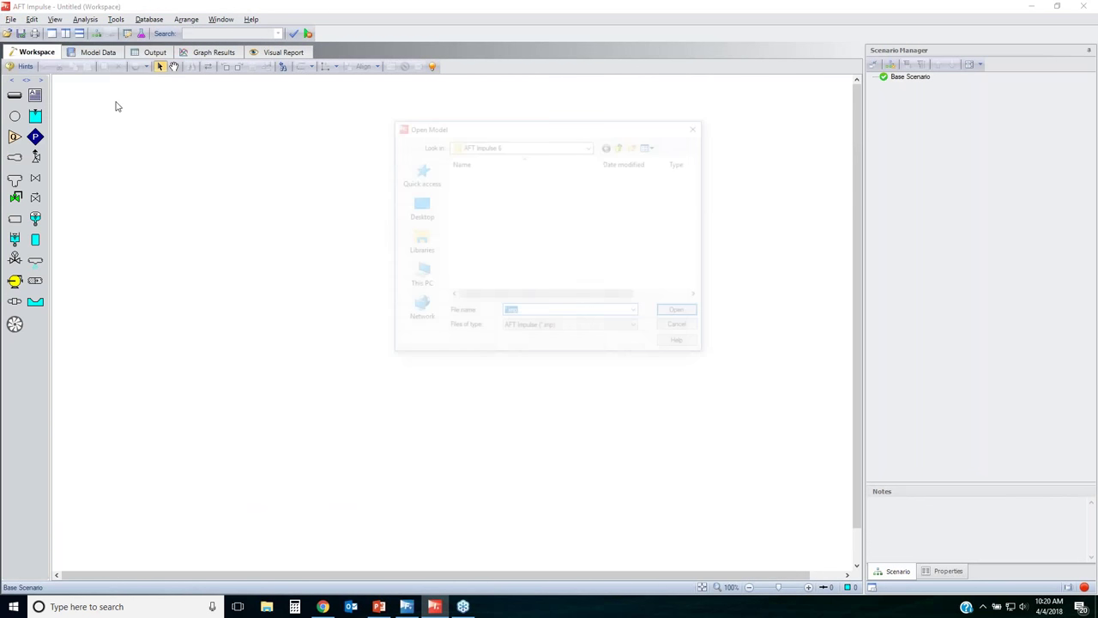
pyautogui.click(622, 330)
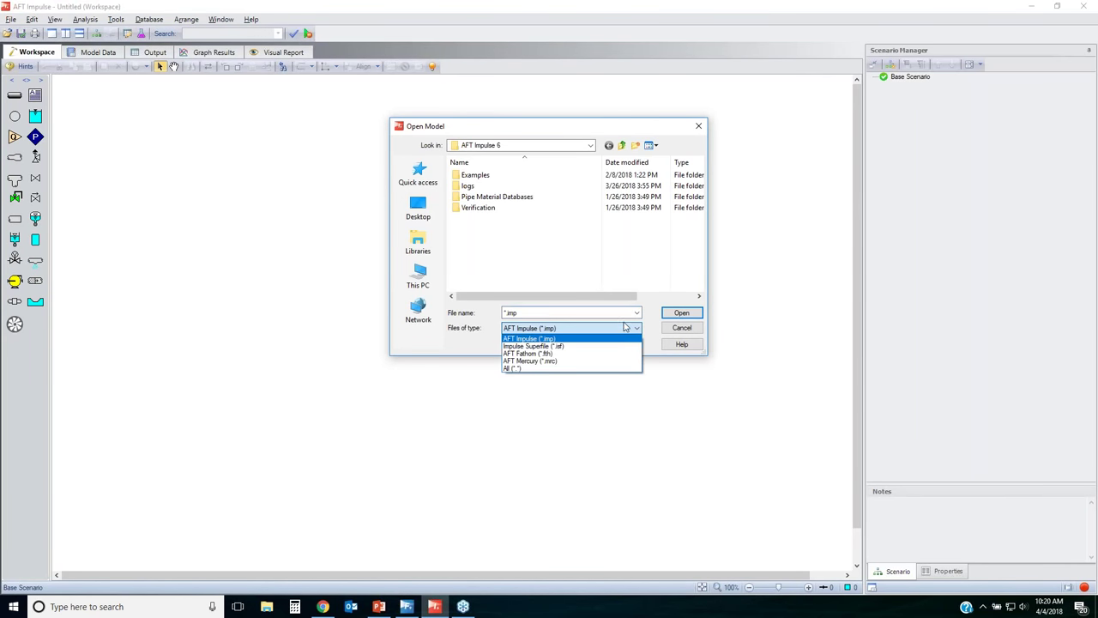
pyautogui.click(597, 369)
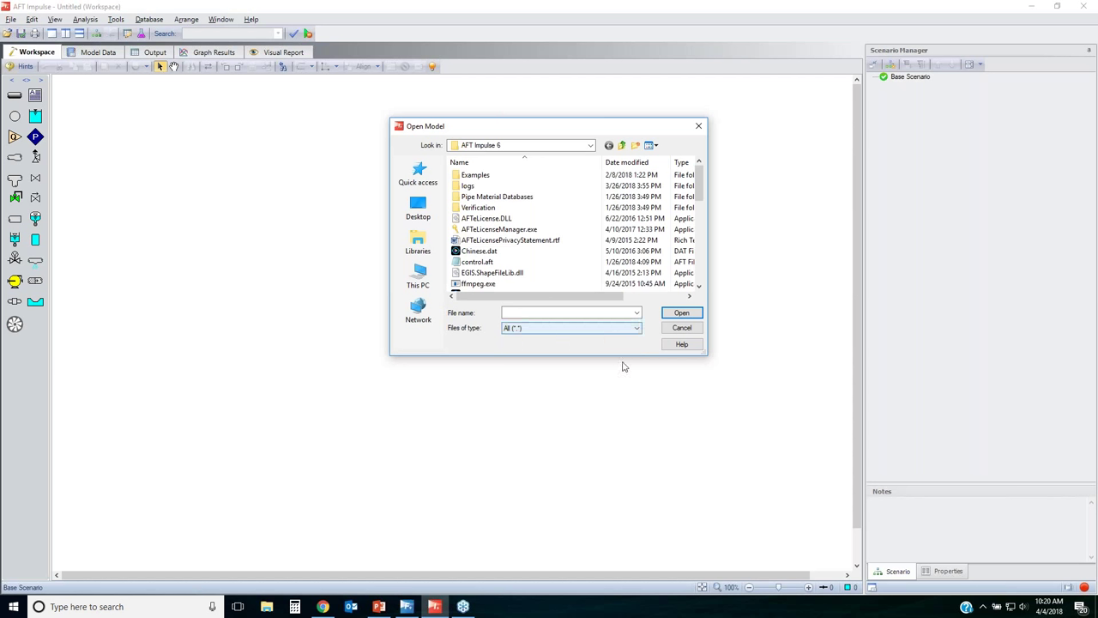
pyautogui.click(628, 330)
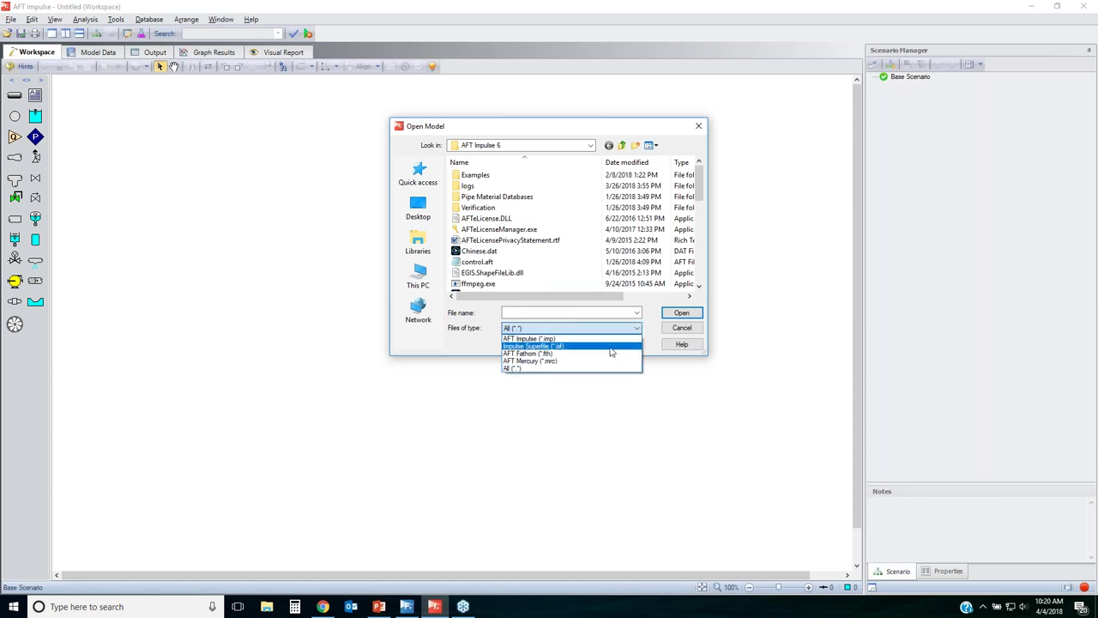
pyautogui.click(656, 316)
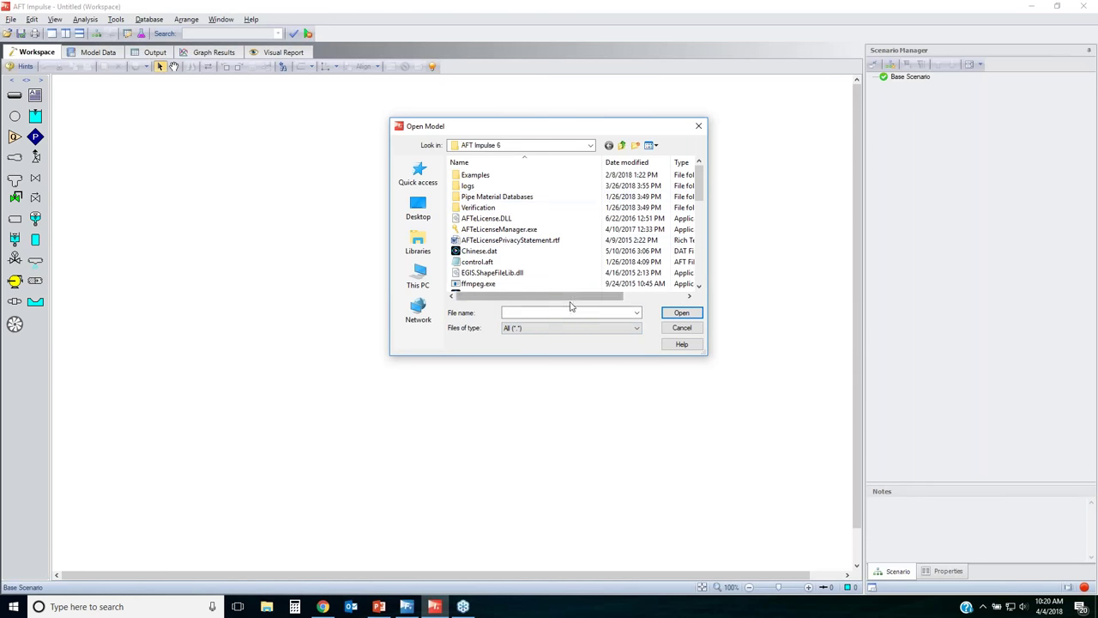
# - Open Pump Sizing Example_For Impulse.fth from the Impulse Webinar folder on the Desktop, removing its file lock
pyautogui.click(418, 208)
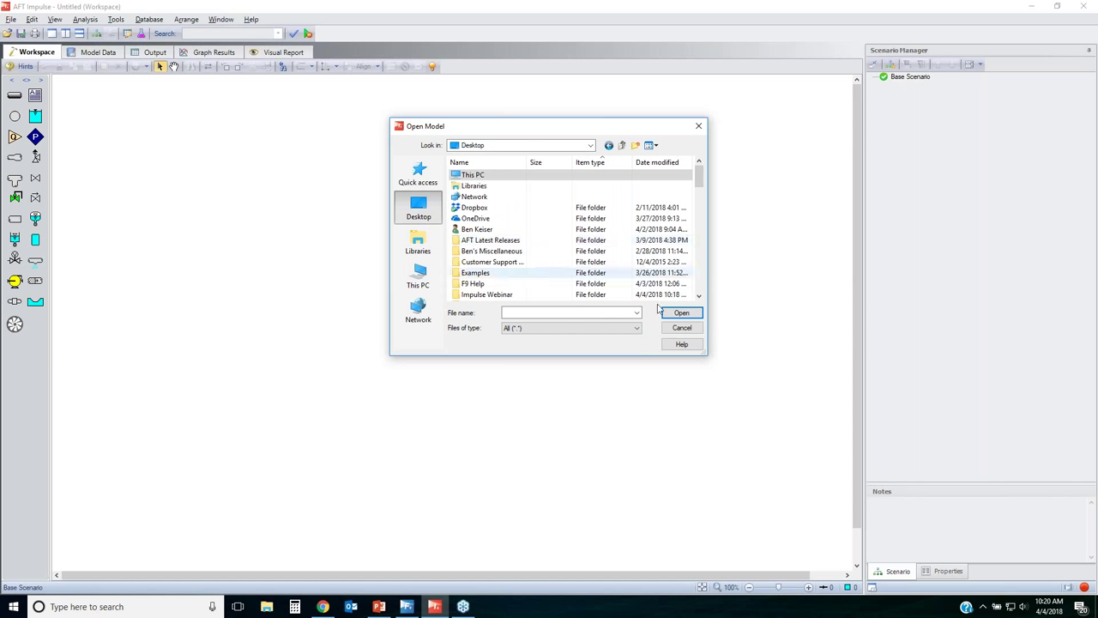
pyautogui.click(490, 295)
pyautogui.doubleClick(491, 294)
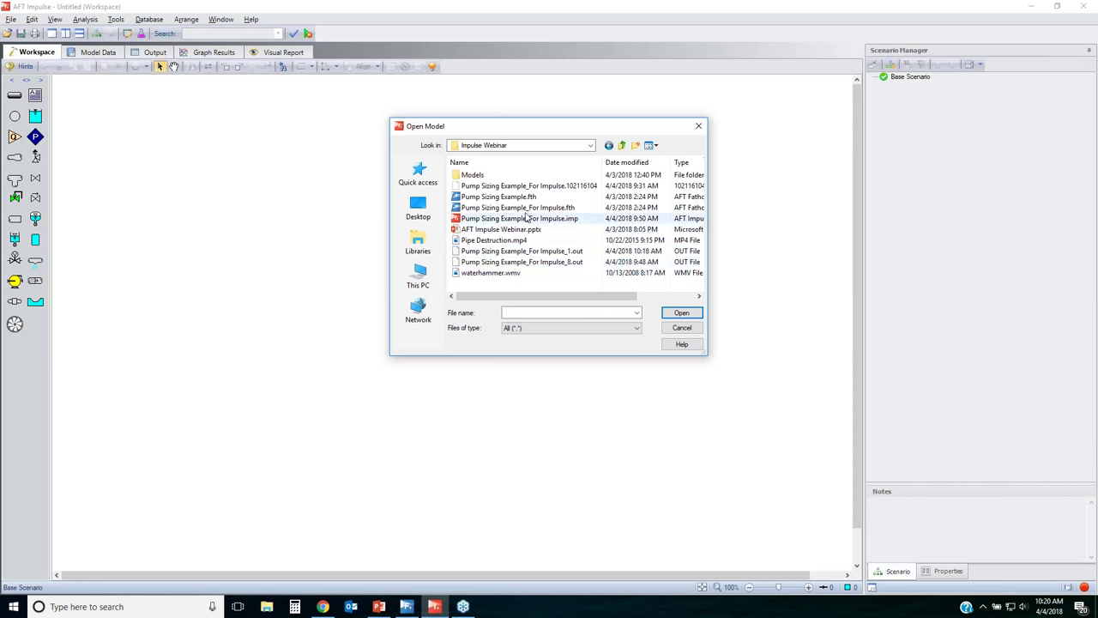
pyautogui.click(555, 208)
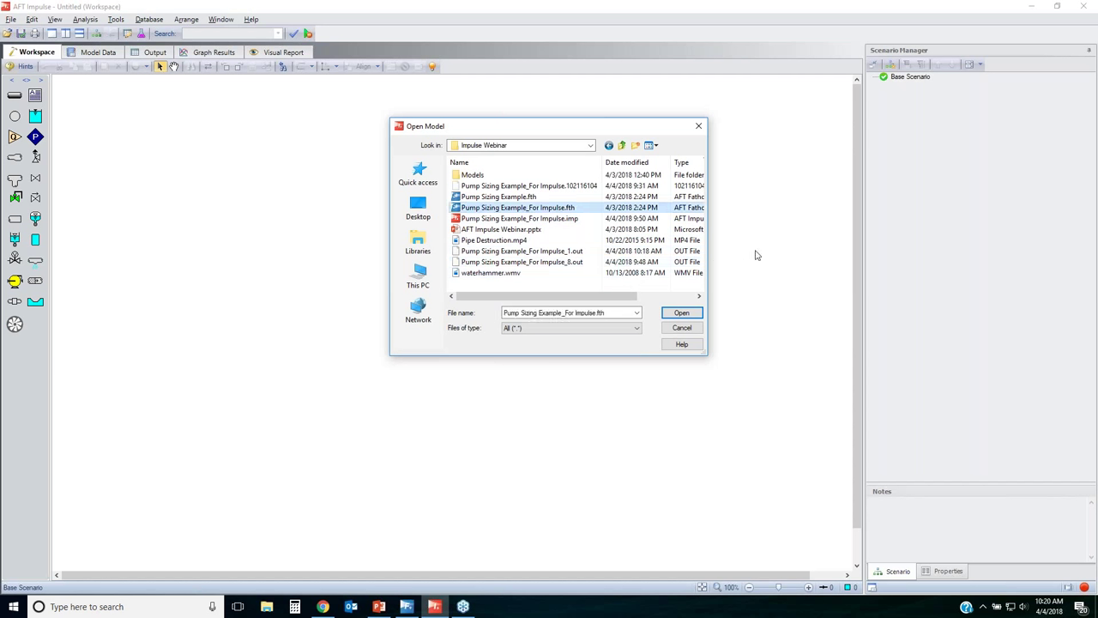
pyautogui.click(681, 313)
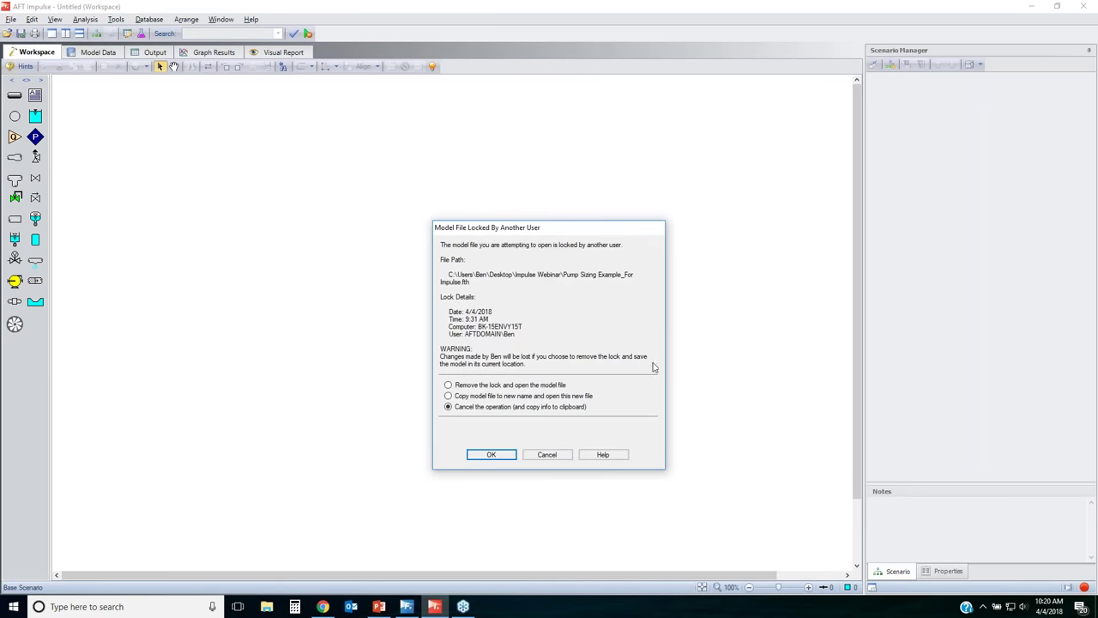
pyautogui.click(483, 387)
pyautogui.click(492, 453)
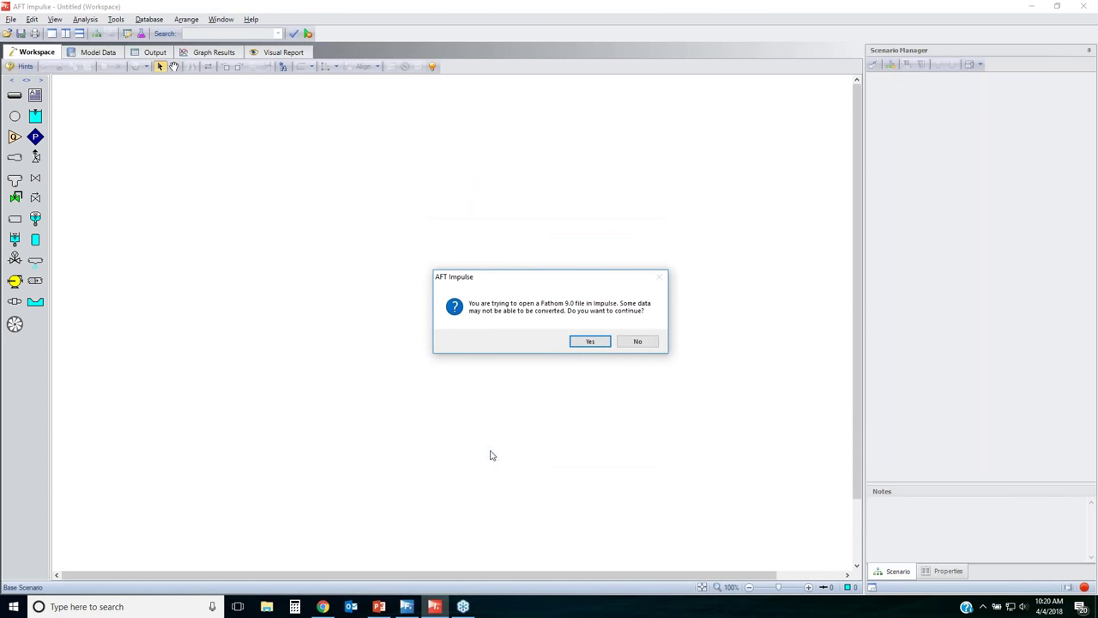
# - Convert the Fathom model for Impulse, updating its fluids from the database and renaming the file with the .IMP extension
pyautogui.click(593, 344)
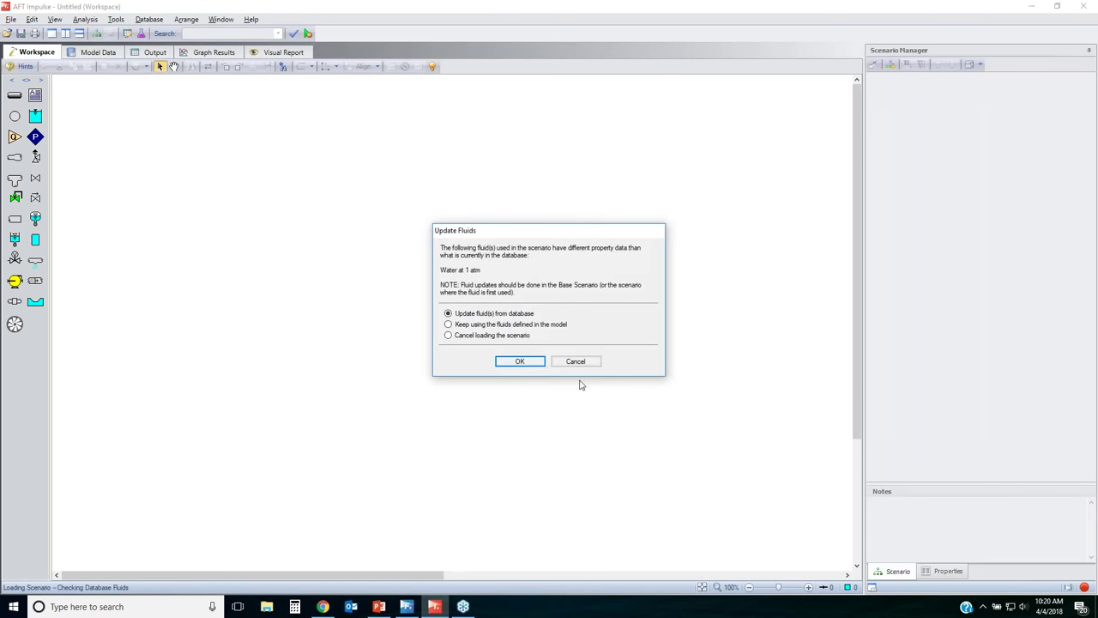
pyautogui.click(531, 364)
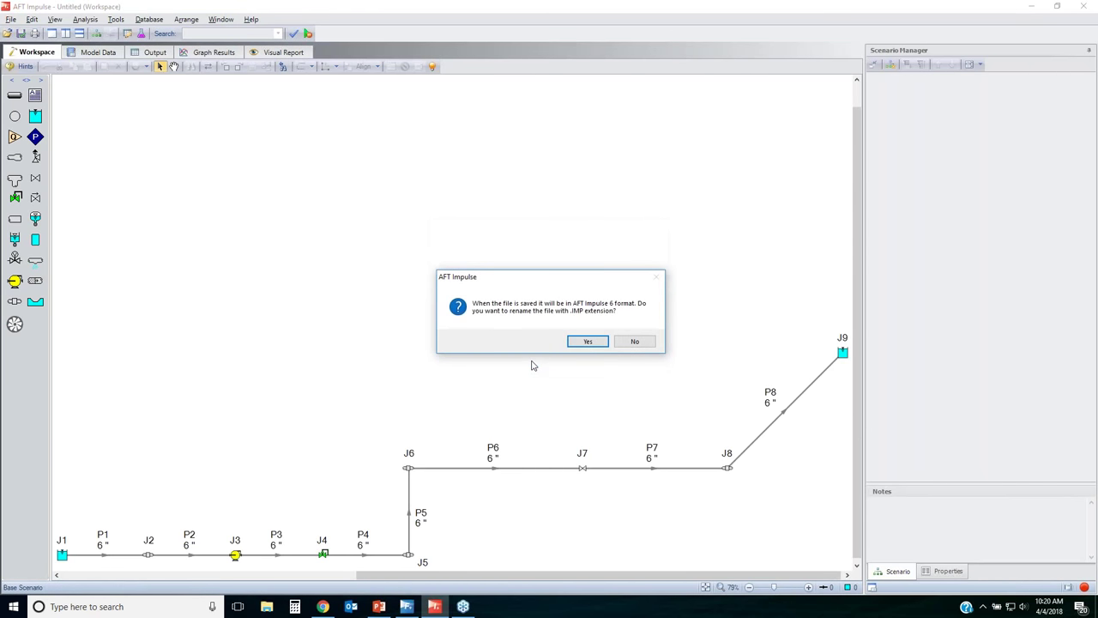
pyautogui.click(594, 344)
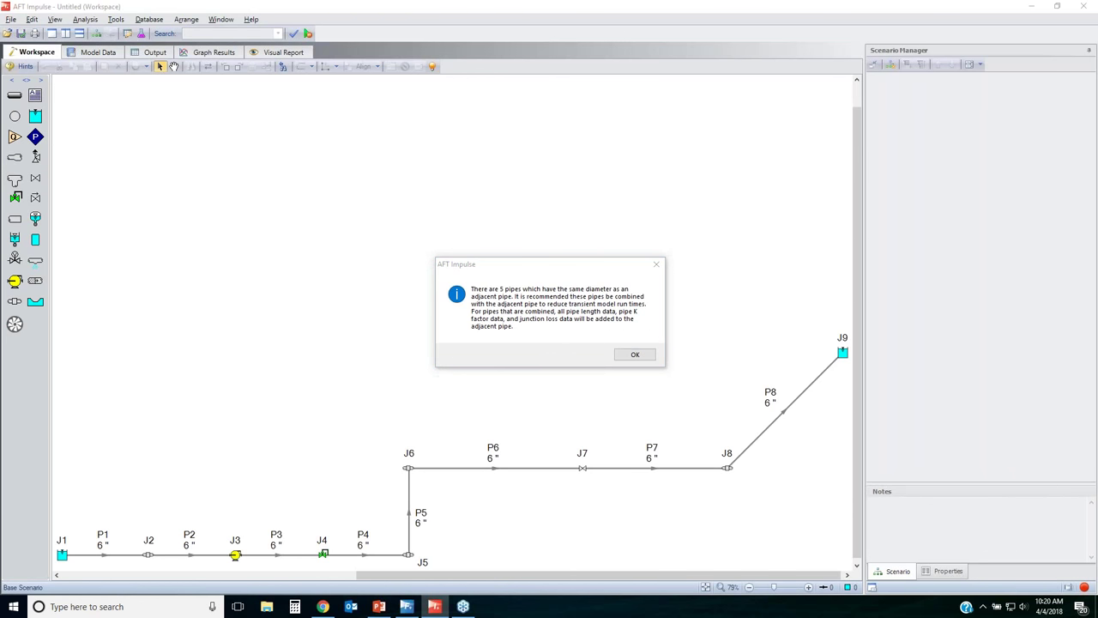
pyautogui.moveTo(410, 260)
pyautogui.mouseDown()
pyautogui.moveTo(534, 226)
pyautogui.moveTo(704, 363)
pyautogui.moveTo(417, 313)
pyautogui.mouseUp()
pyautogui.moveTo(361, 264); pyautogui.dragTo(484, 267)
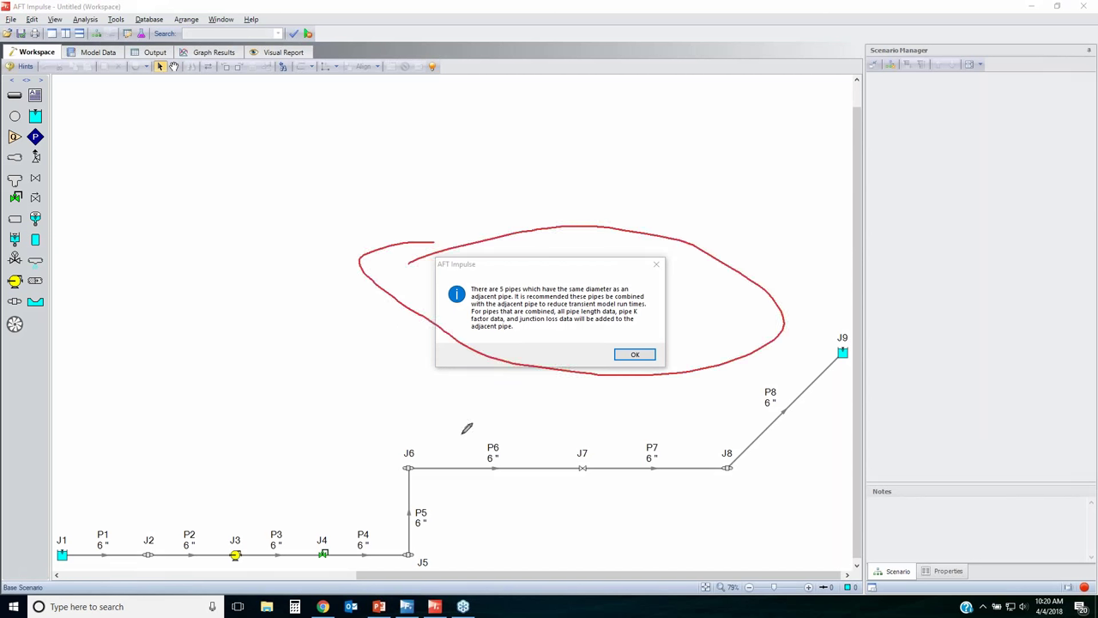
pyautogui.moveTo(410, 546)
pyautogui.mouseDown()
pyautogui.moveTo(419, 554)
pyautogui.moveTo(408, 545)
pyautogui.mouseUp()
pyautogui.moveTo(427, 460)
pyautogui.mouseDown()
pyautogui.moveTo(403, 476)
pyautogui.moveTo(412, 459)
pyautogui.mouseUp()
pyautogui.moveTo(705, 456)
pyautogui.mouseDown()
pyautogui.moveTo(738, 473)
pyautogui.moveTo(709, 456)
pyautogui.mouseUp()
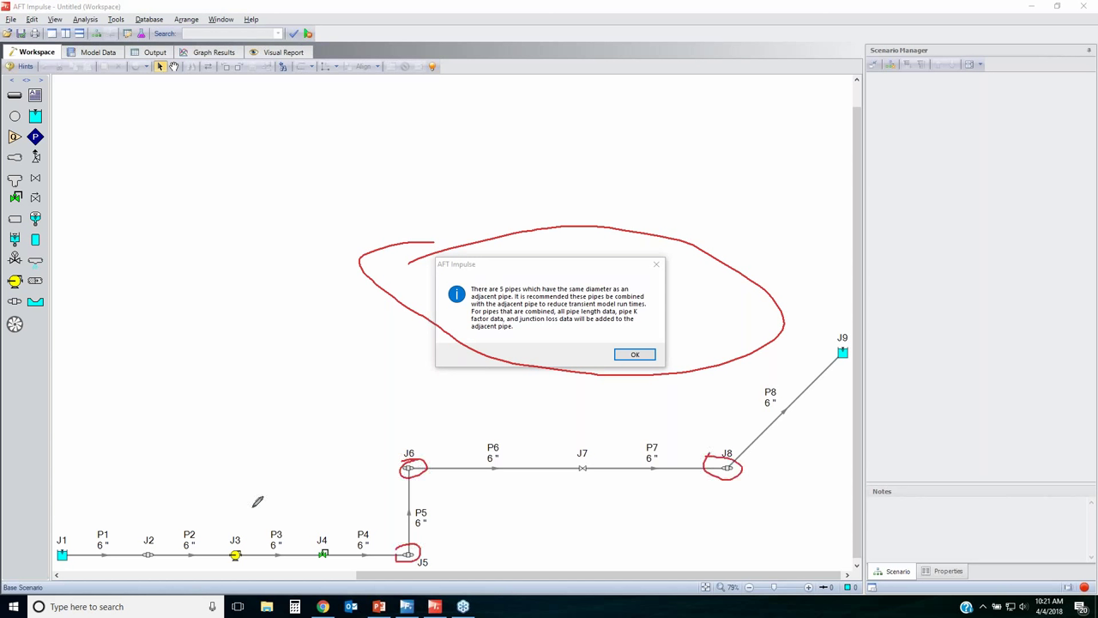
pyautogui.moveTo(137, 543)
pyautogui.mouseDown()
pyautogui.moveTo(183, 537)
pyautogui.moveTo(165, 559)
pyautogui.moveTo(142, 542)
pyautogui.mouseUp()
pyautogui.press('Escape')
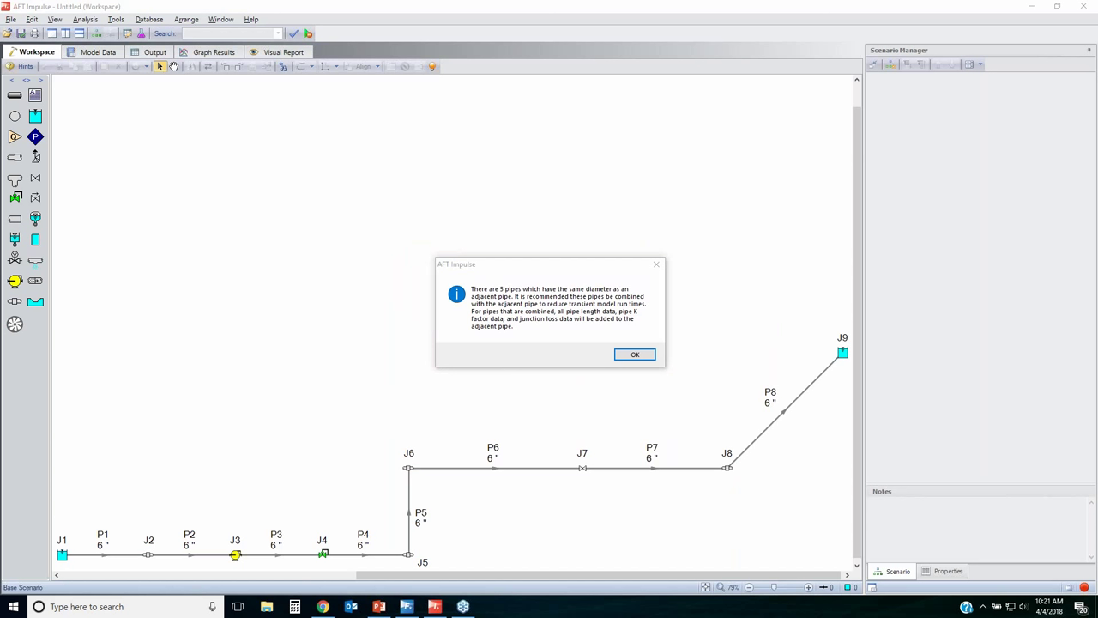
pyautogui.moveTo(416, 250); pyautogui.dragTo(484, 246)
pyautogui.moveTo(602, 234)
pyautogui.mouseDown()
pyautogui.moveTo(472, 351)
pyautogui.moveTo(419, 287)
pyautogui.moveTo(429, 254)
pyautogui.mouseUp()
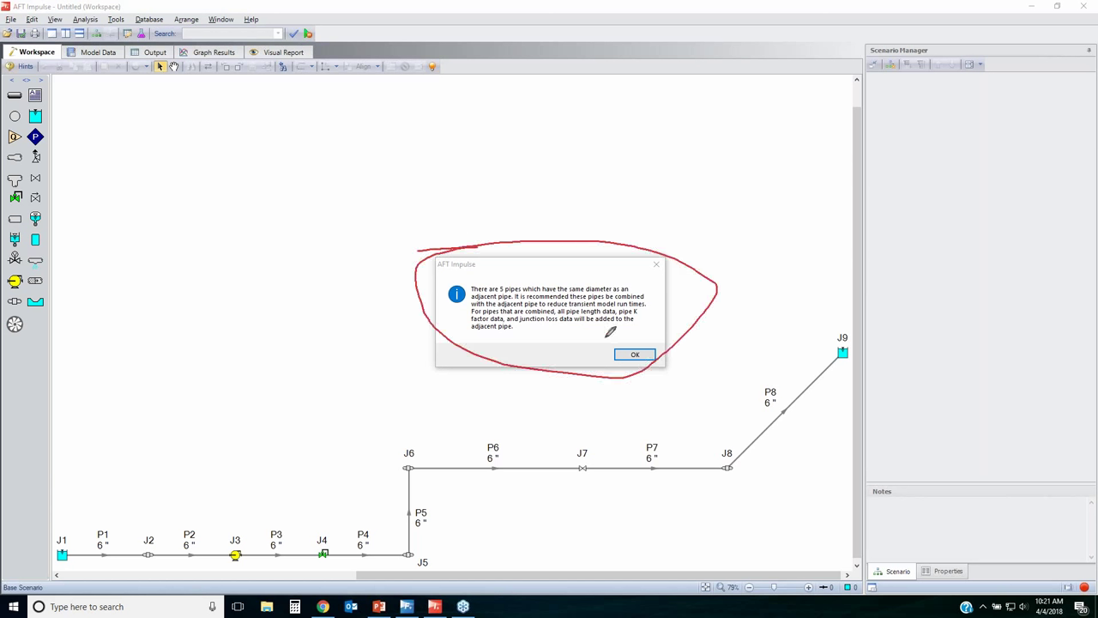
pyautogui.moveTo(402, 457)
pyautogui.mouseDown()
pyautogui.moveTo(395, 471)
pyautogui.moveTo(412, 454)
pyautogui.mouseUp()
pyautogui.moveTo(404, 546)
pyautogui.mouseDown()
pyautogui.moveTo(403, 562)
pyautogui.moveTo(415, 545)
pyautogui.mouseUp()
pyautogui.press('Escape')
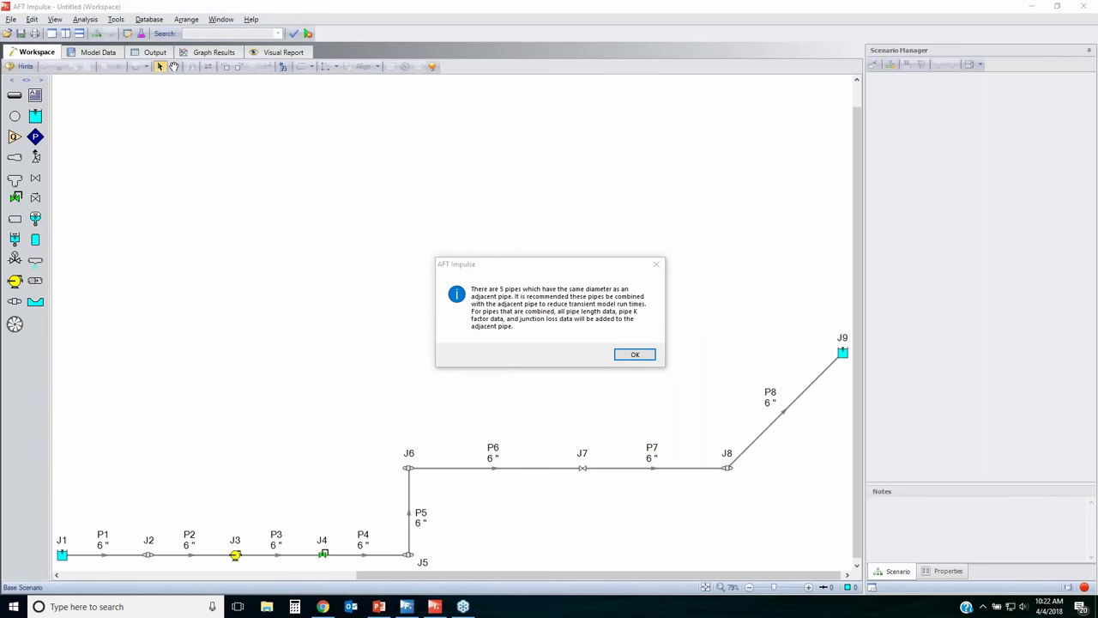
# - Finish the model import without combining the adjacent pipes of the same diameter
pyautogui.click(633, 354)
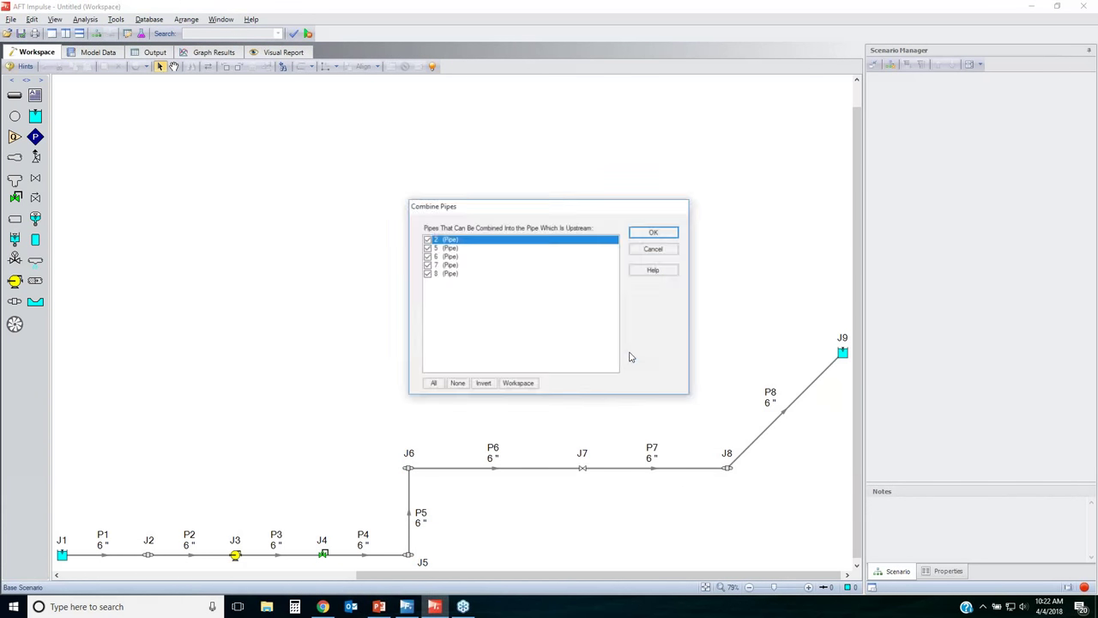
pyautogui.click(649, 273)
pyautogui.click(654, 248)
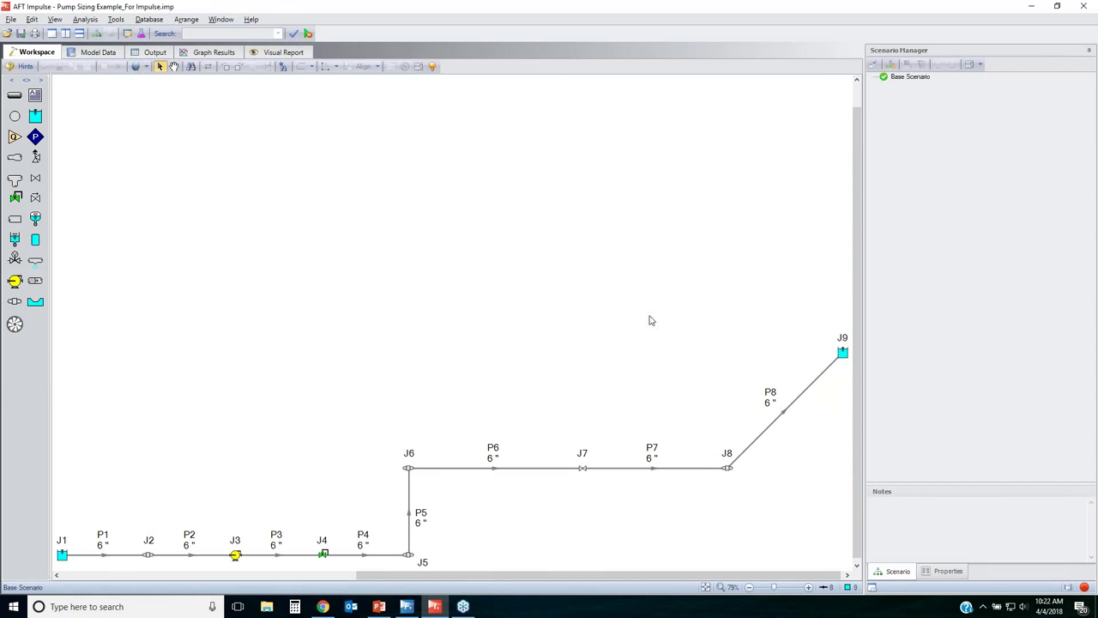
# - Examine the K factor loss model in the properties of bend J6, leaving them without changes
pyautogui.click(409, 470)
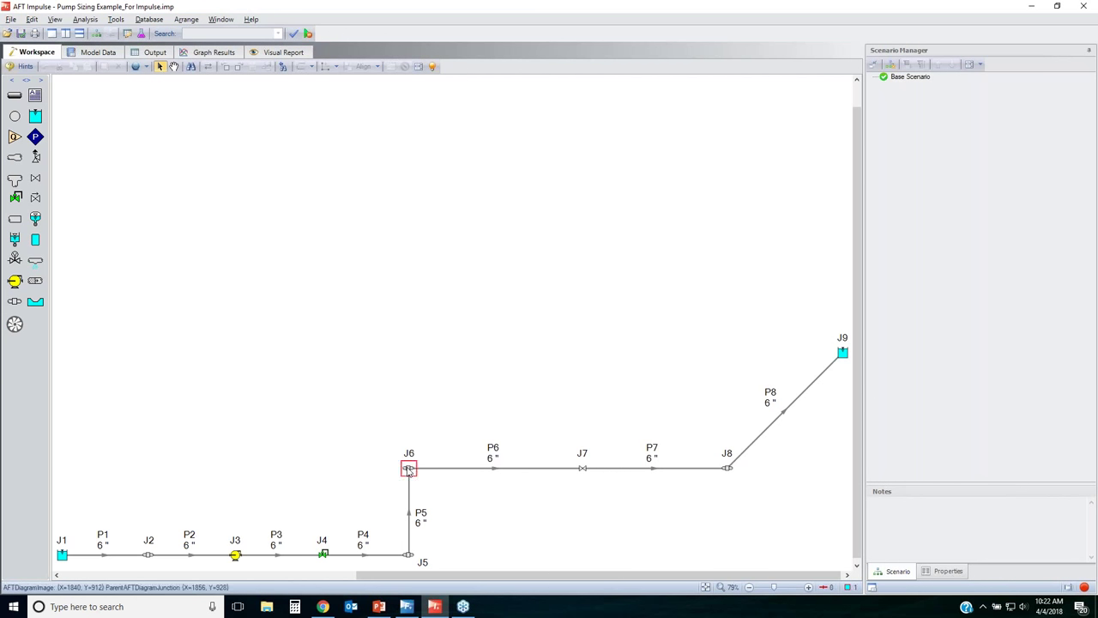
pyautogui.doubleClick(409, 470)
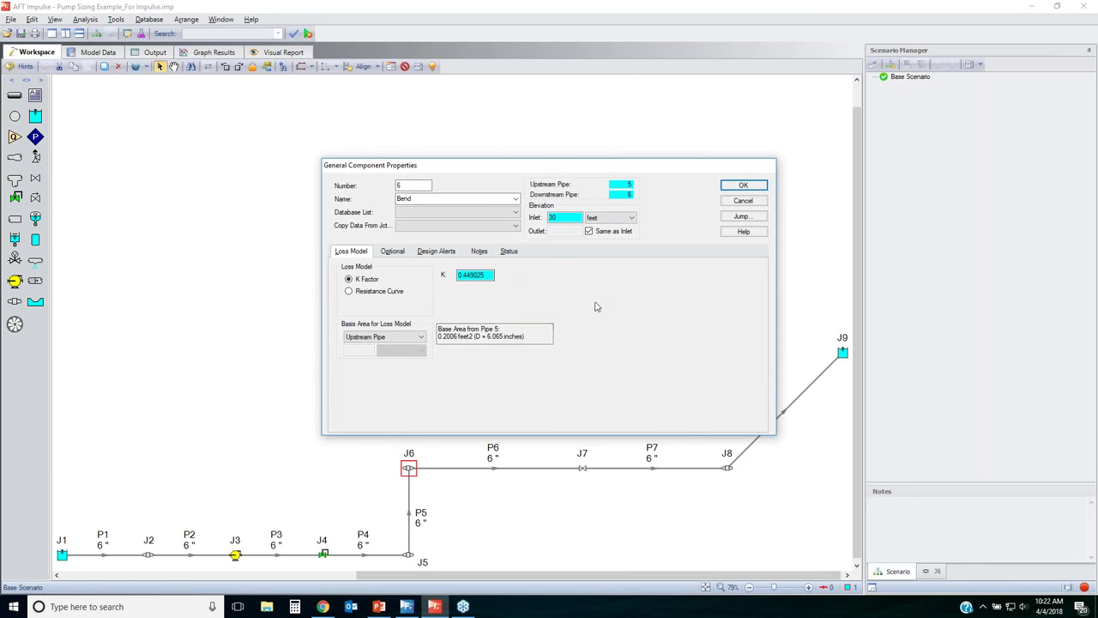
pyautogui.click(491, 275)
pyautogui.click(743, 202)
pyautogui.click(542, 231)
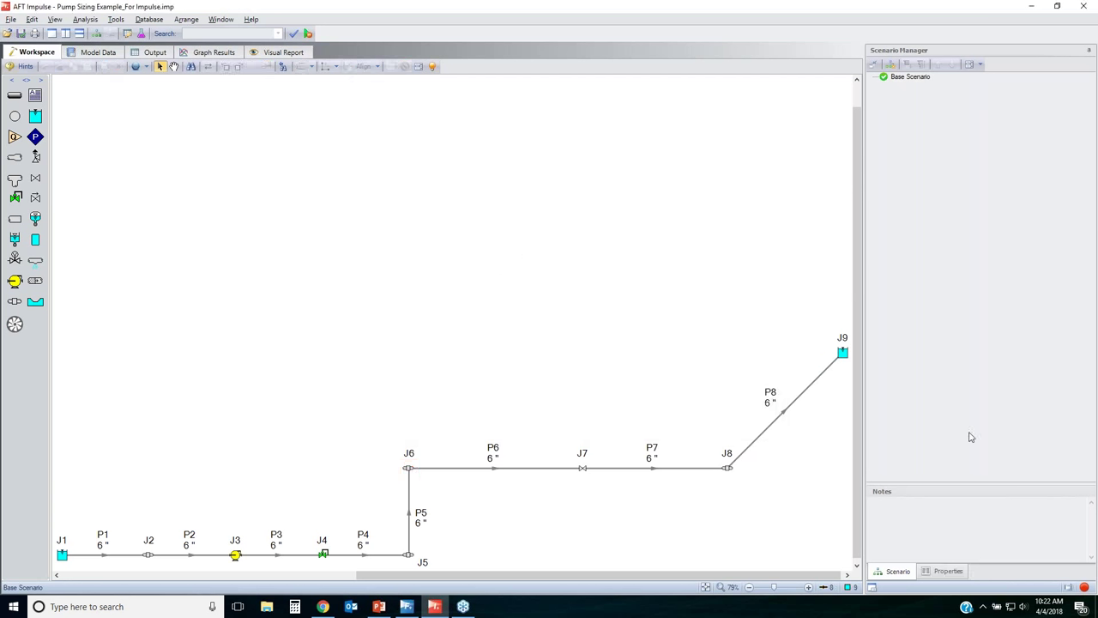
# - Show the checklist and accept the System Properties for Water at 1 atm at 70 deg. F, checking the bulk modulus
pyautogui.click(1081, 588)
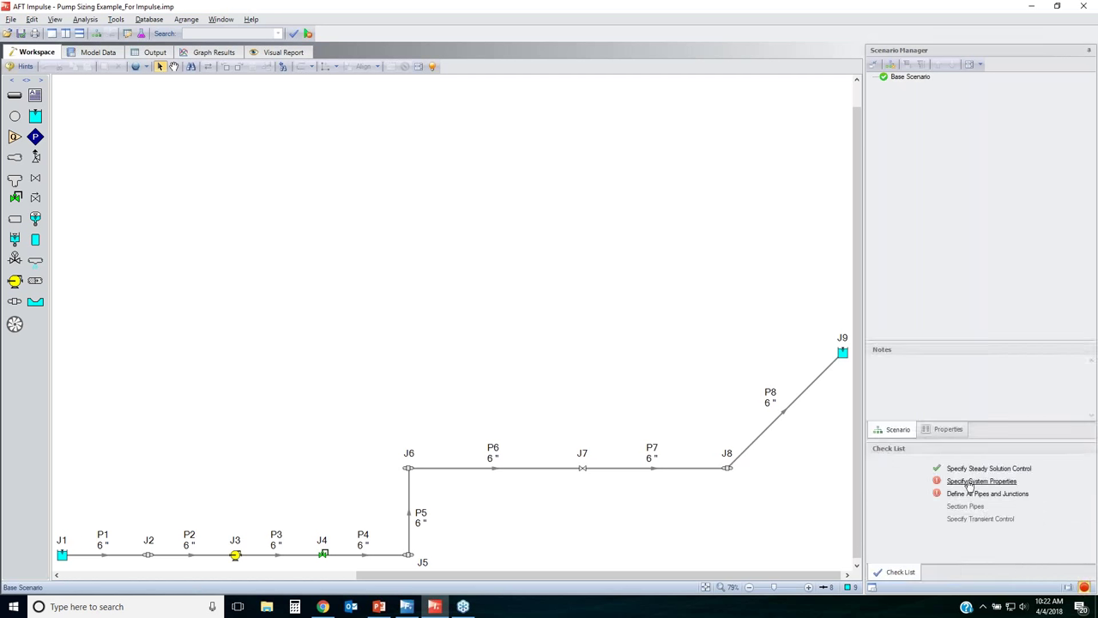
pyautogui.click(969, 482)
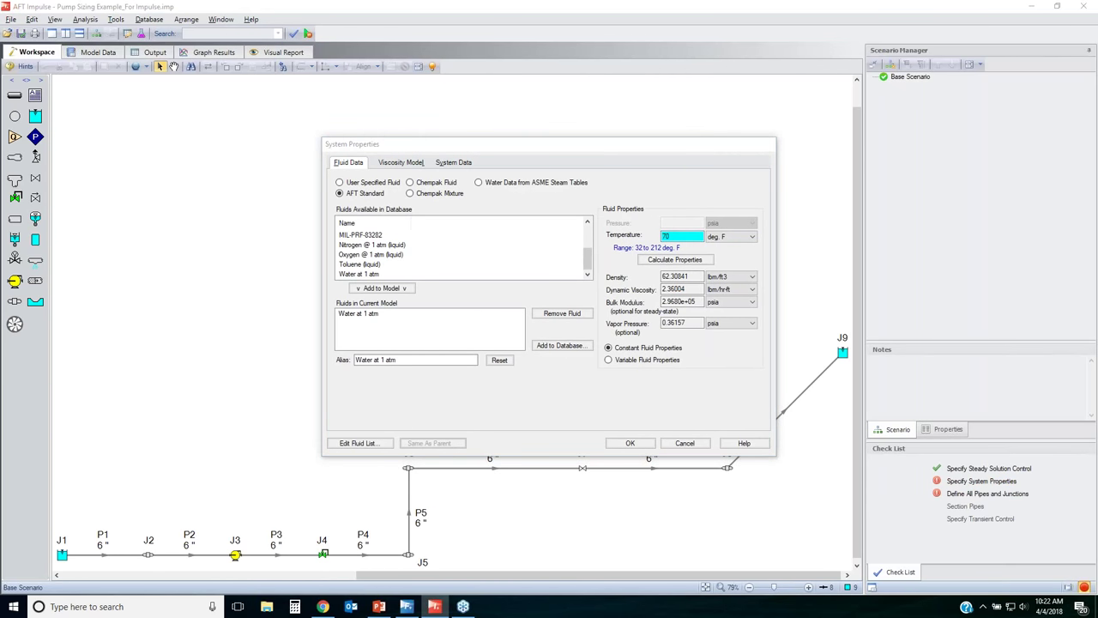
pyautogui.moveTo(604, 310)
pyautogui.mouseDown()
pyautogui.moveTo(731, 311)
pyautogui.moveTo(735, 290)
pyautogui.moveTo(603, 299)
pyautogui.moveTo(639, 316)
pyautogui.mouseUp()
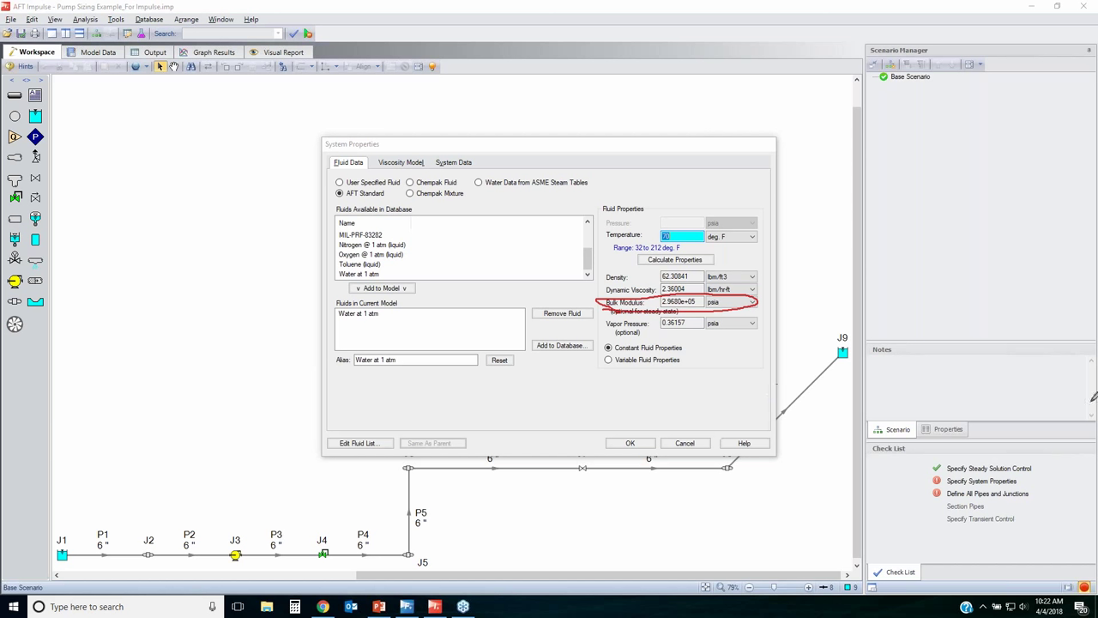
pyautogui.press('e')
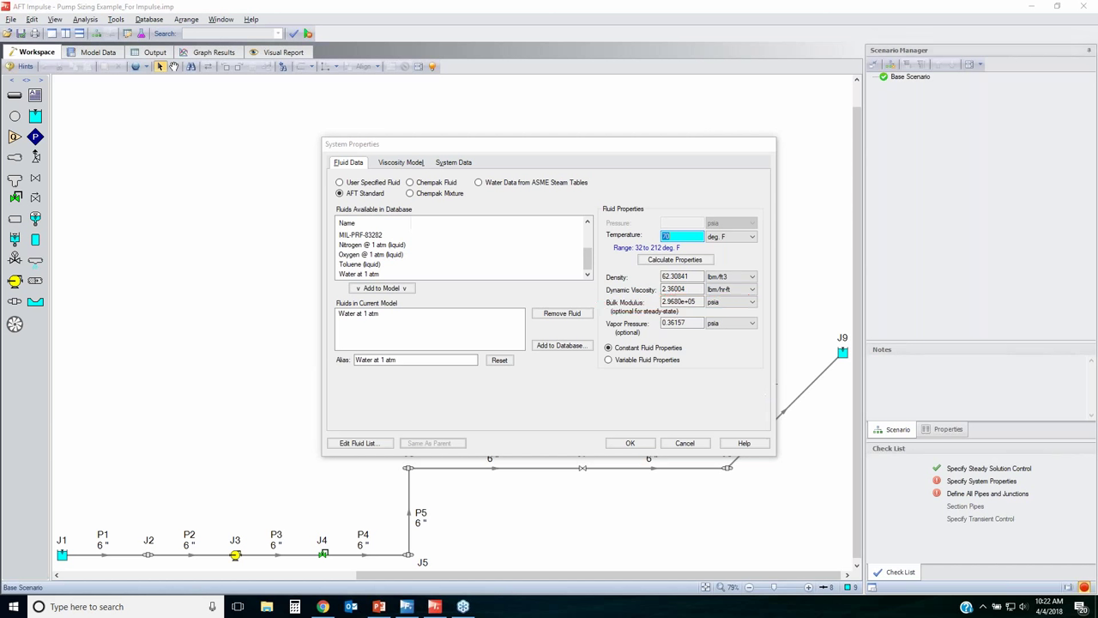
pyautogui.press('Escape')
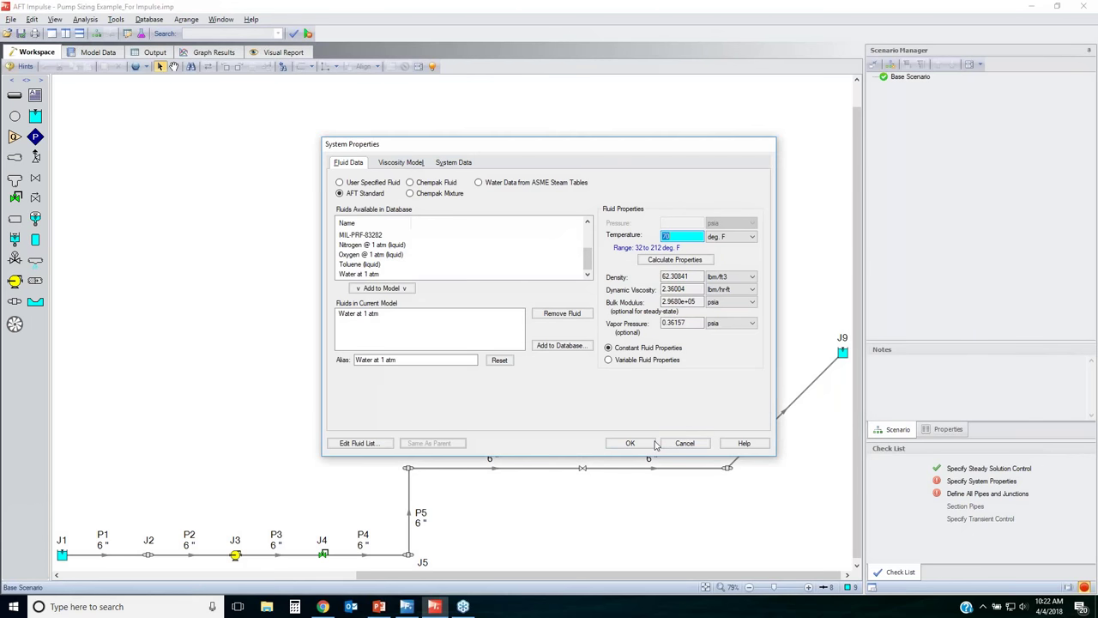
pyautogui.click(642, 446)
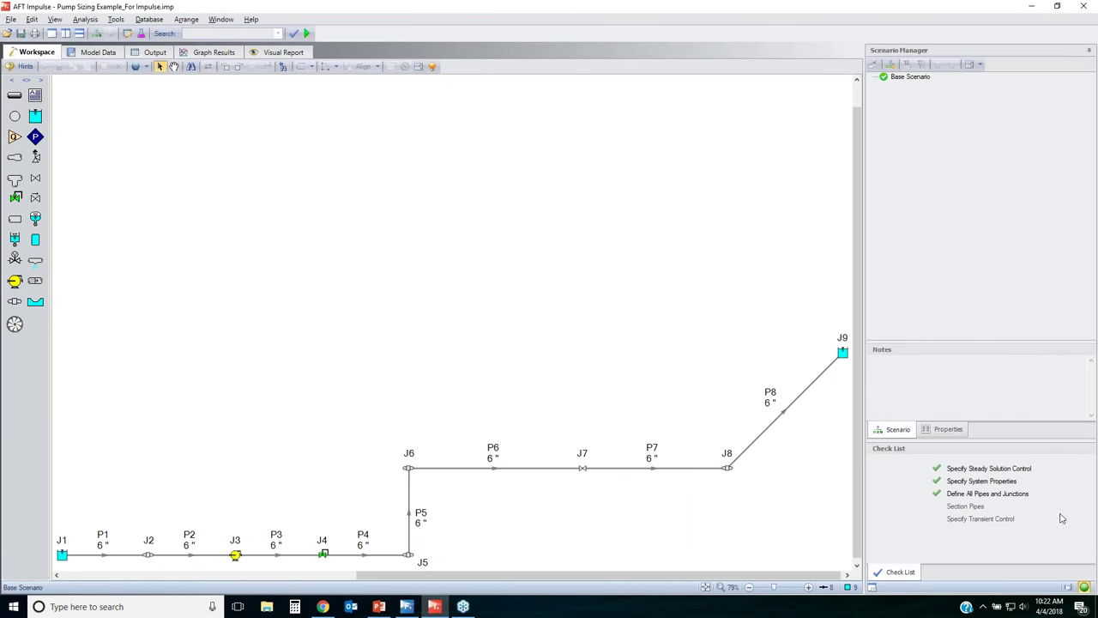
# - Check the steady-state items in the checklist, run the model and open the output
pyautogui.hotkey('ctrl', '2')
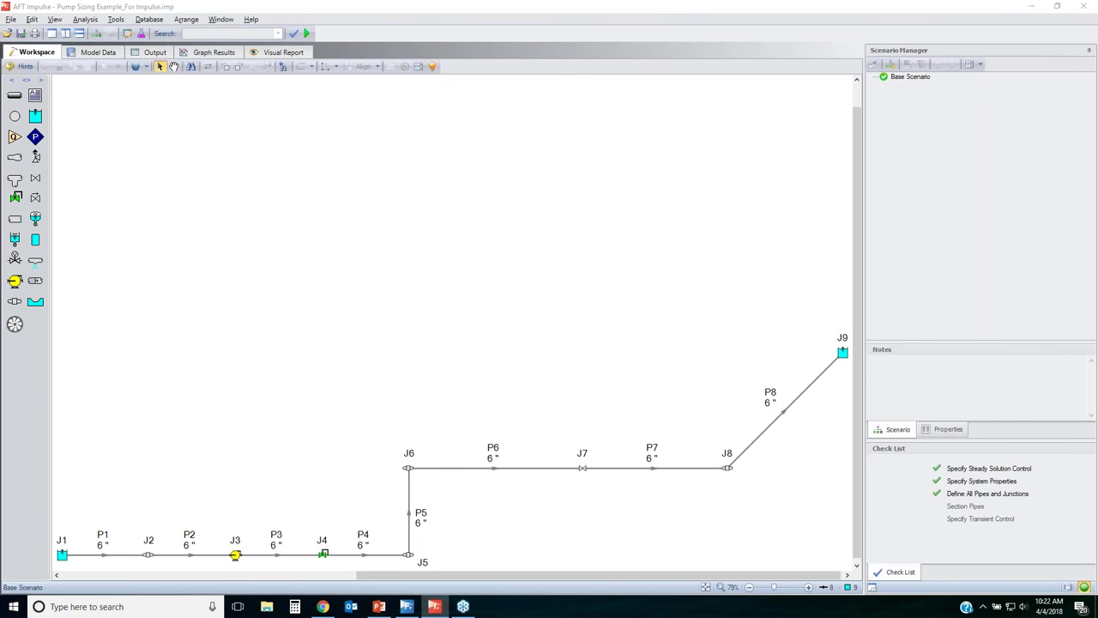
pyautogui.moveTo(939, 453)
pyautogui.mouseDown()
pyautogui.moveTo(953, 492)
pyautogui.moveTo(922, 500)
pyautogui.moveTo(941, 450)
pyautogui.mouseUp()
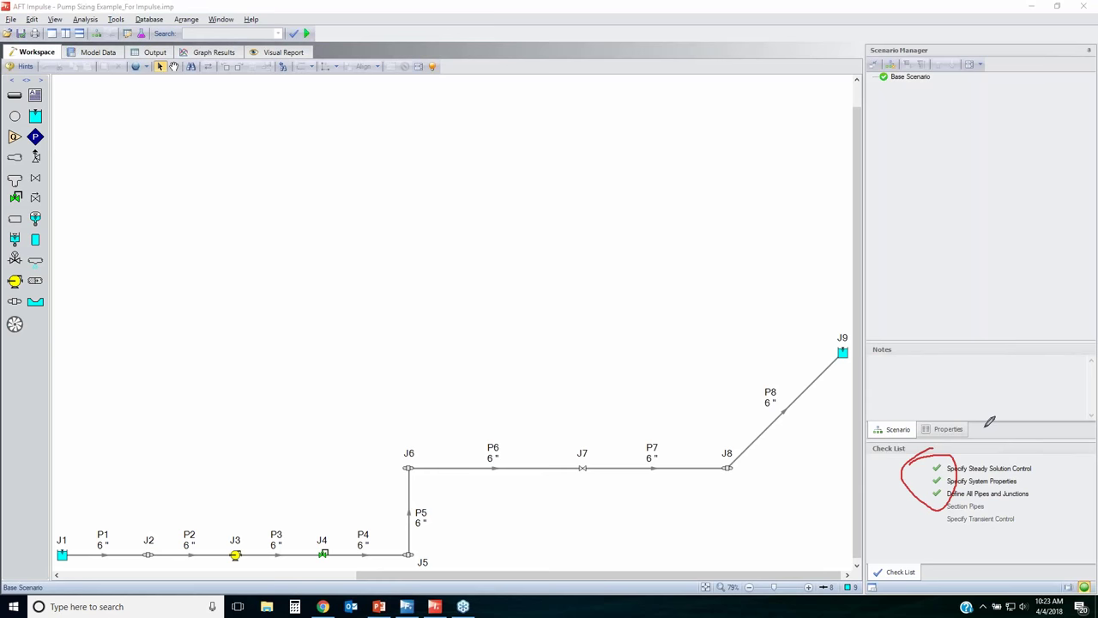
pyautogui.press('Escape')
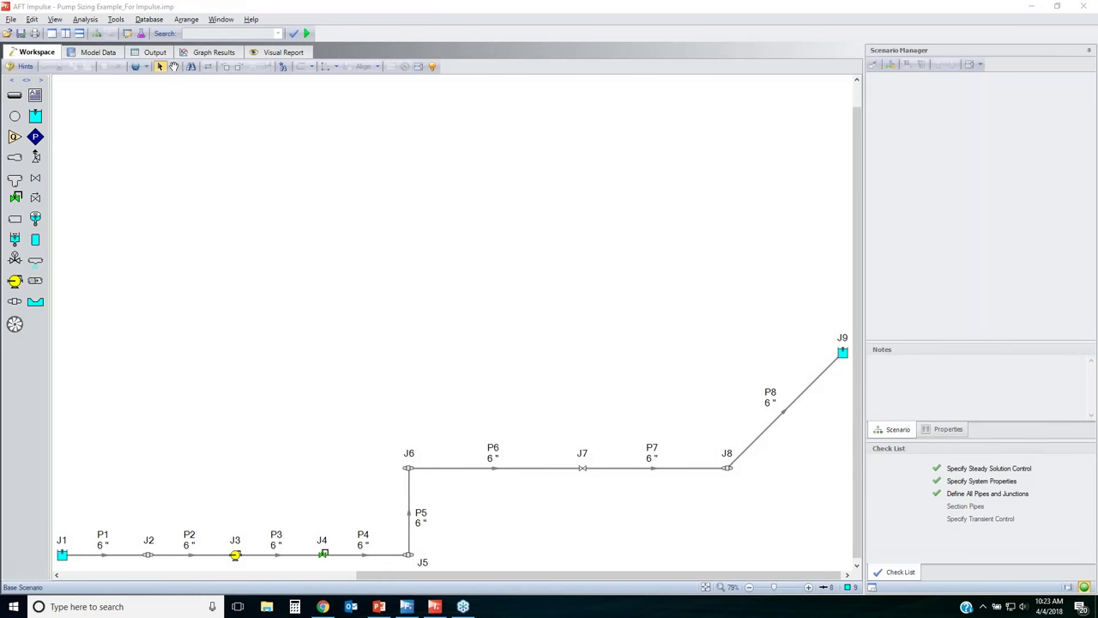
pyautogui.click(307, 36)
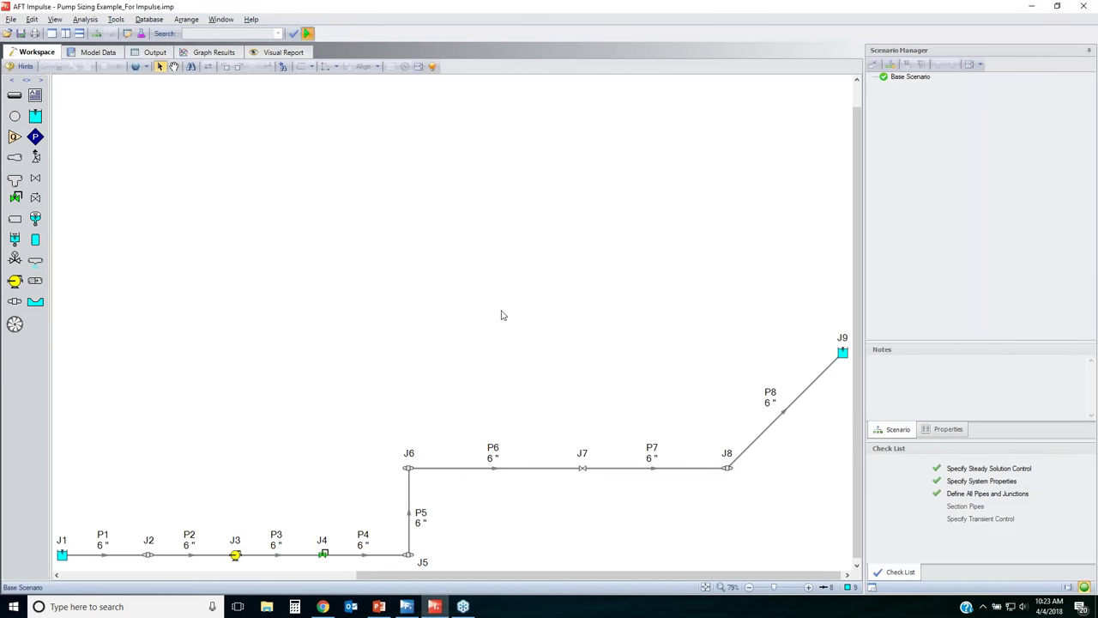
pyautogui.click(696, 440)
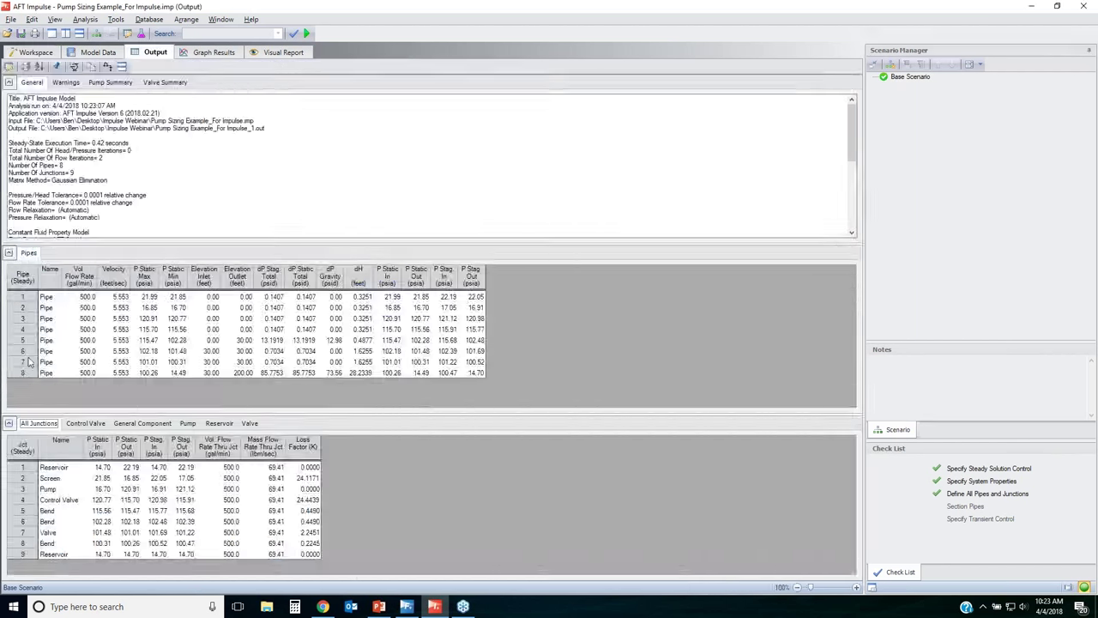
# - Examine the pipe flow rates and outlet stagnation pressures, the pump summary and the valve summary with the output text enlarged
pyautogui.click(77, 284)
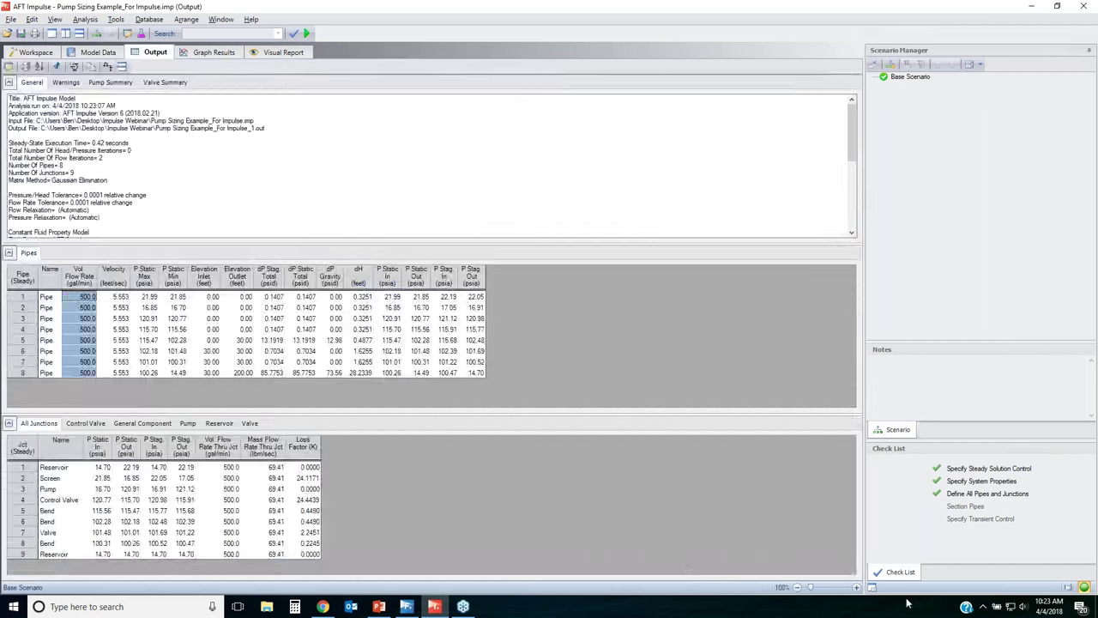
pyautogui.click(817, 588)
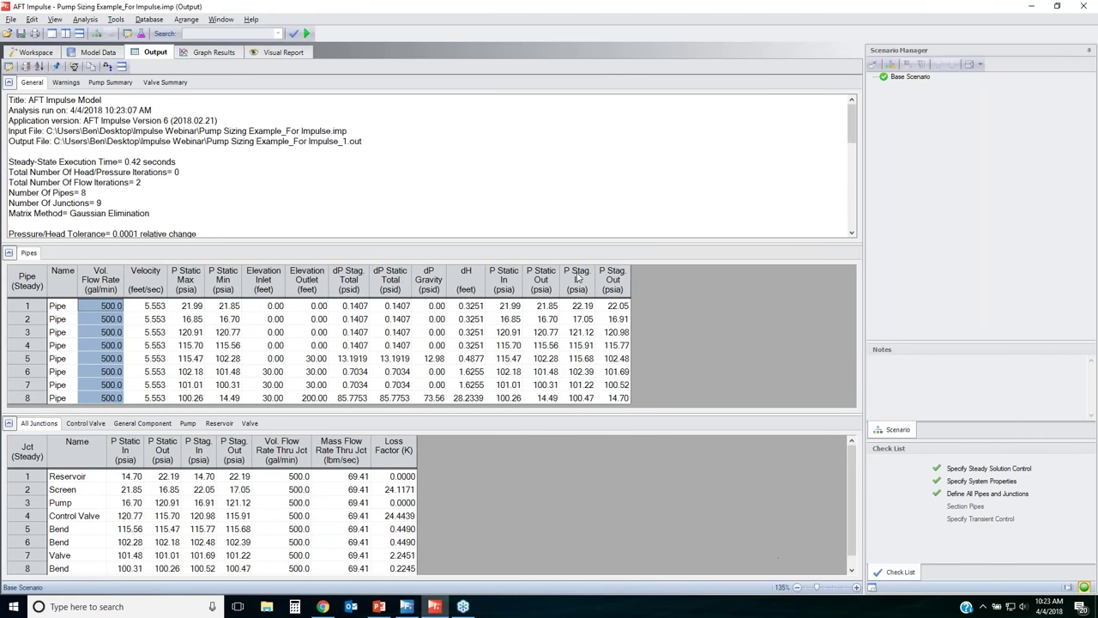
pyautogui.click(613, 280)
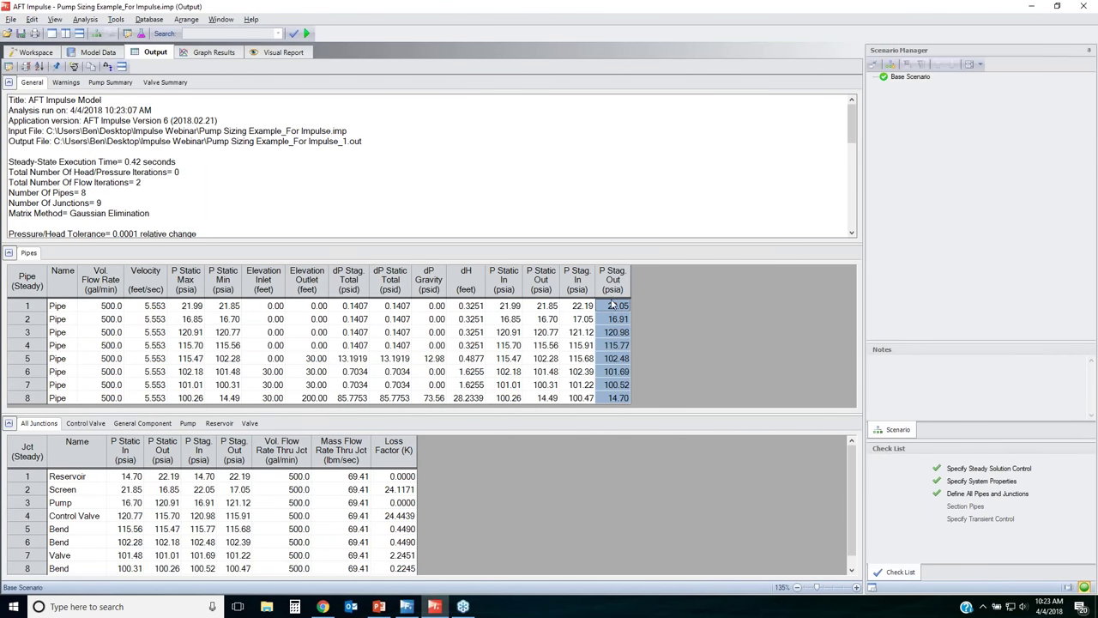
pyautogui.click(106, 82)
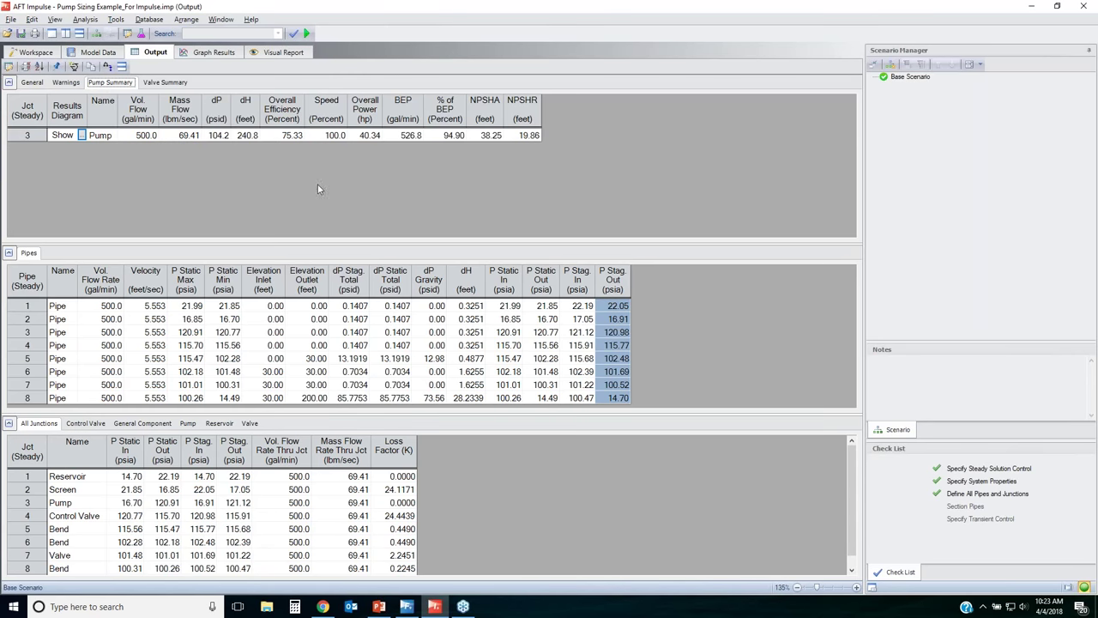
pyautogui.click(177, 83)
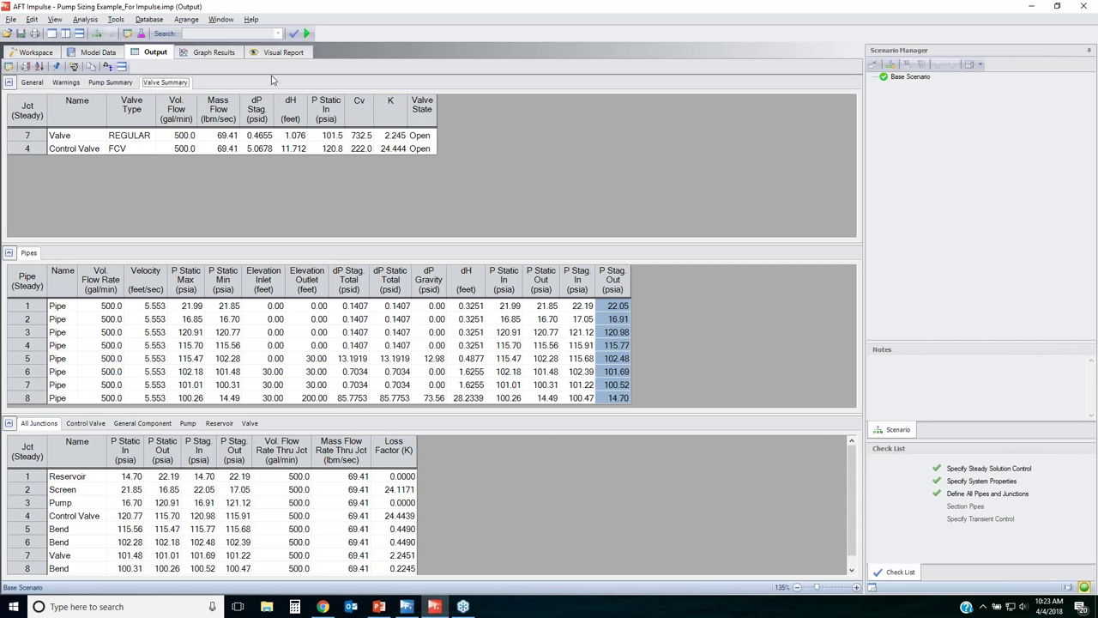
# - Locate valve J7 in the workspace and examine its handbook data source and K factor
pyautogui.click(35, 52)
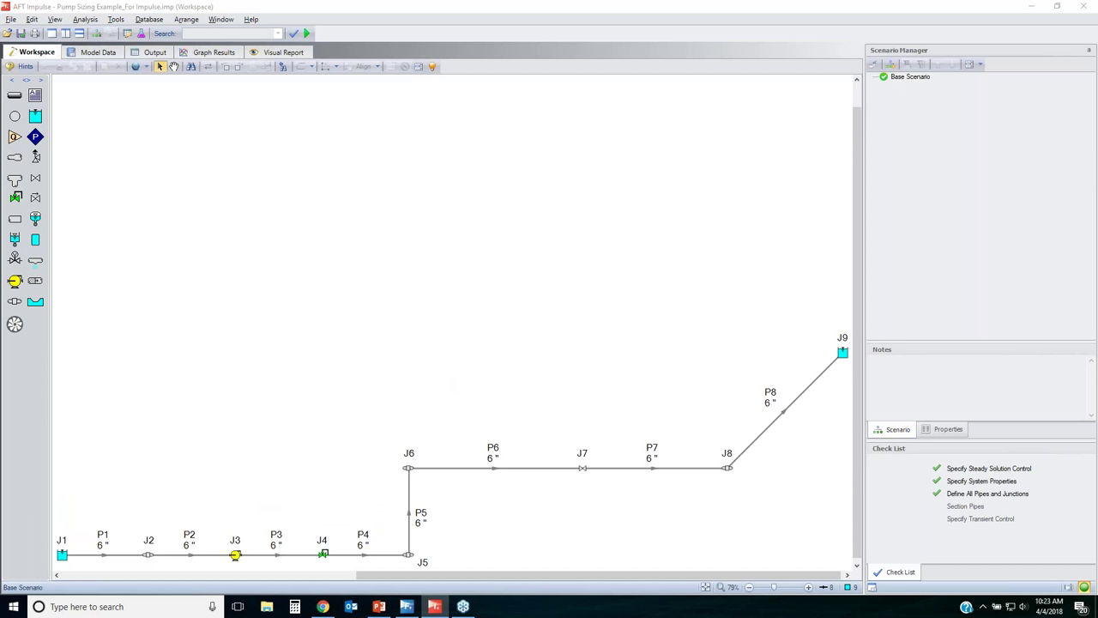
pyautogui.moveTo(549, 448)
pyautogui.mouseDown()
pyautogui.moveTo(578, 444)
pyautogui.moveTo(595, 487)
pyautogui.moveTo(547, 446)
pyautogui.moveTo(592, 440)
pyautogui.mouseUp()
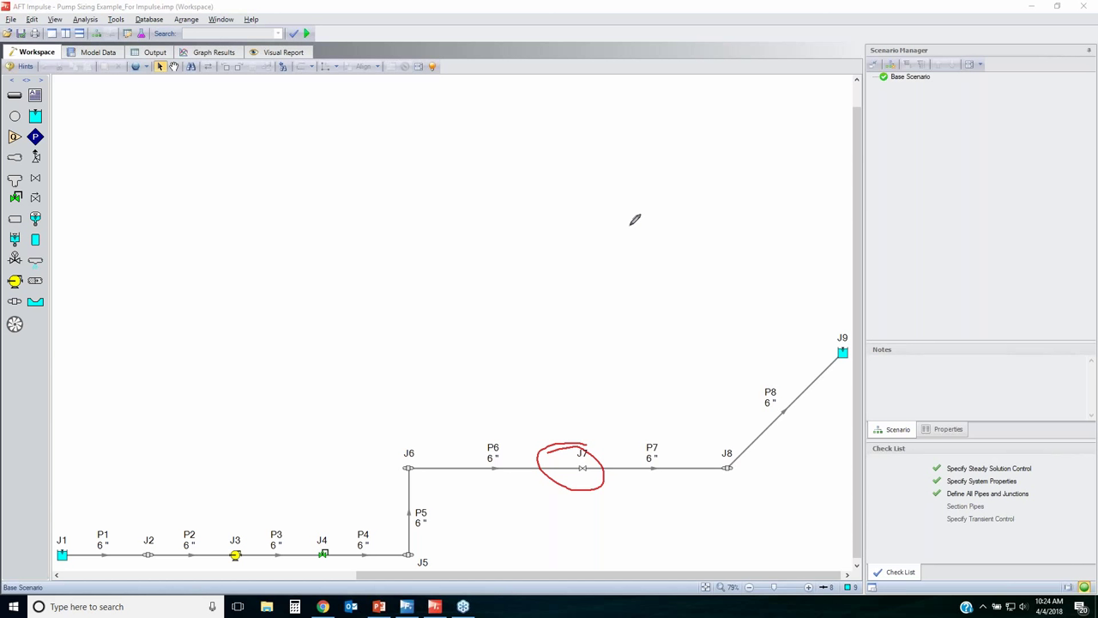
pyautogui.press('Escape')
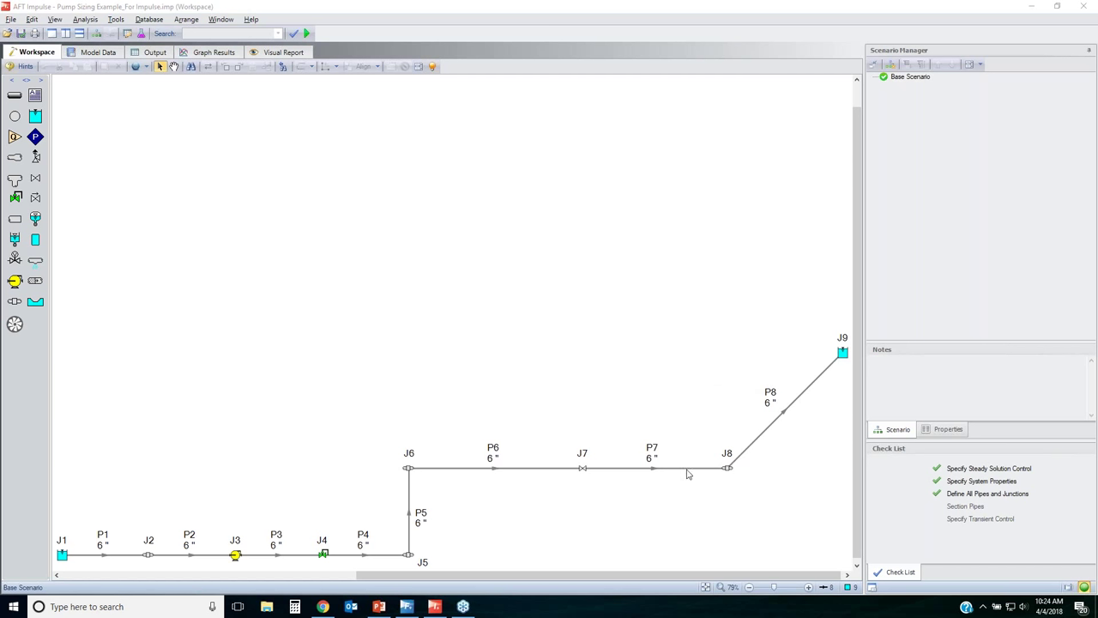
pyautogui.doubleClick(584, 470)
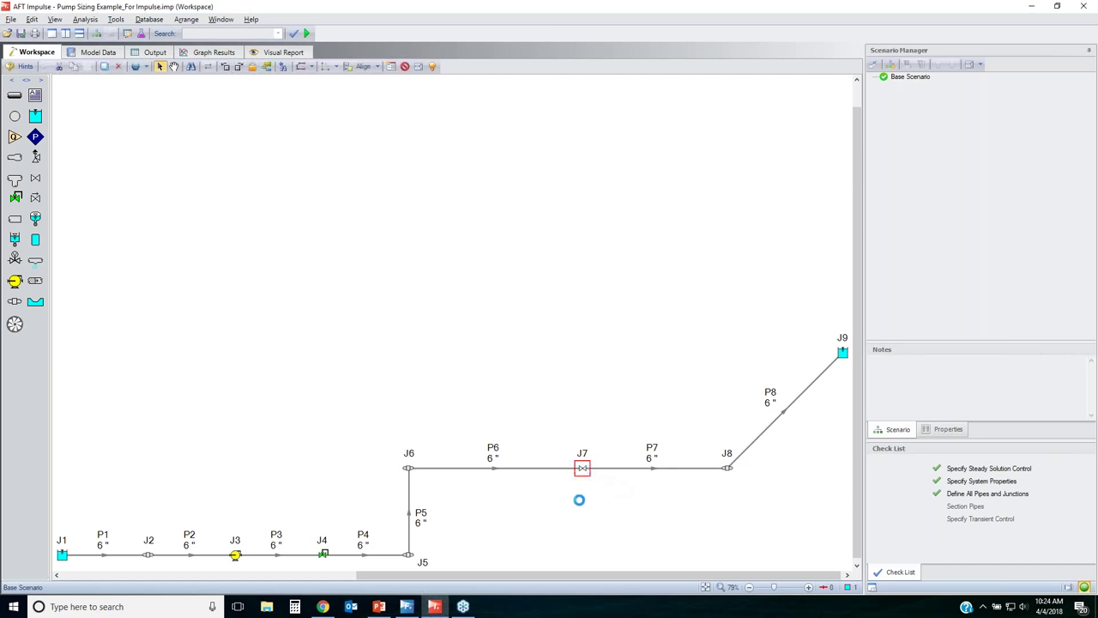
pyautogui.click(408, 238)
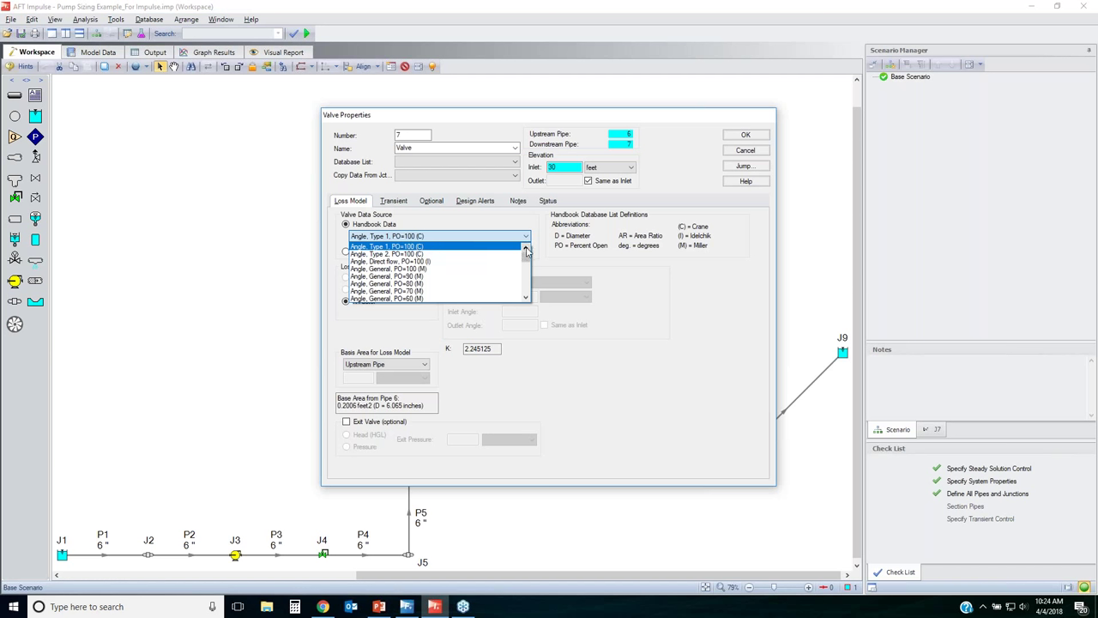
pyautogui.click(482, 349)
pyautogui.click(482, 349)
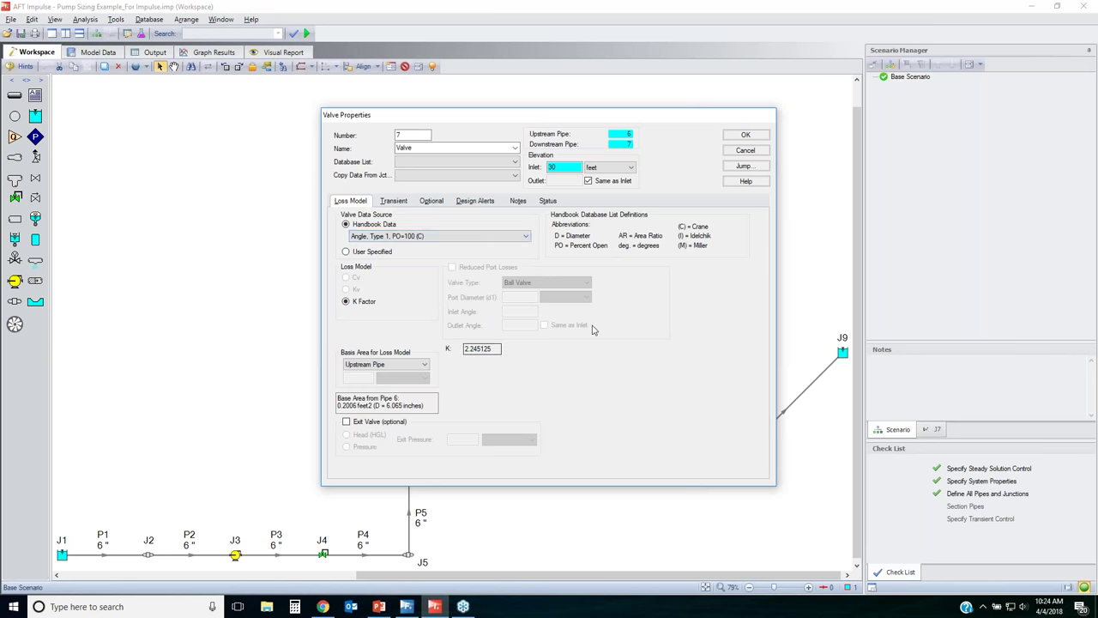
pyautogui.click(744, 152)
# - Examine the K factor and Cv of valve J7 in the valve summary of the output
pyautogui.click(150, 53)
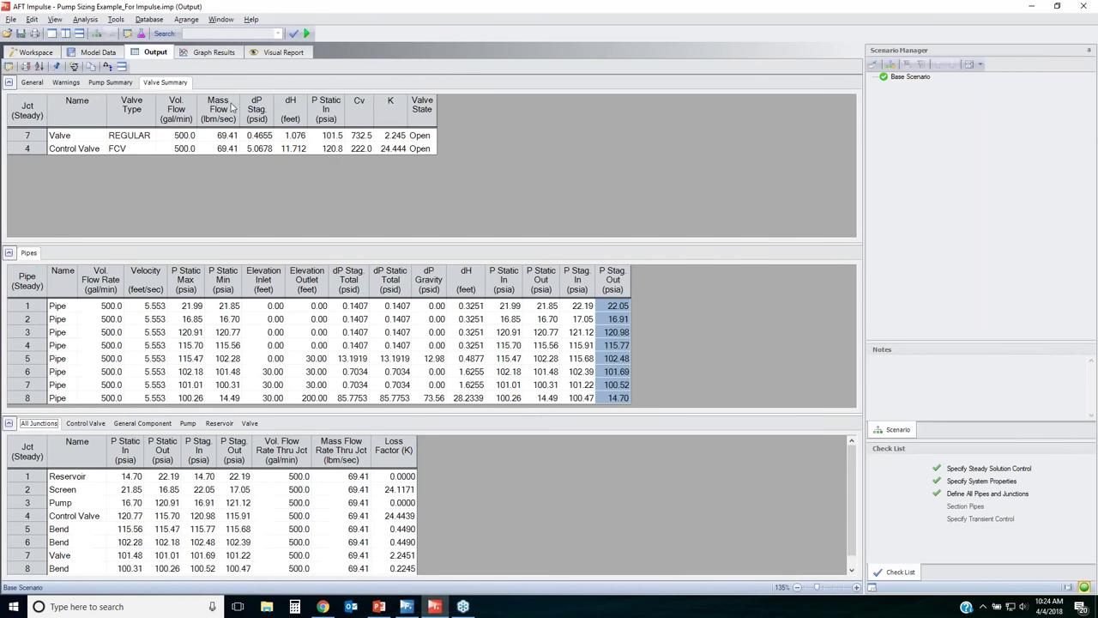
pyautogui.click(62, 137)
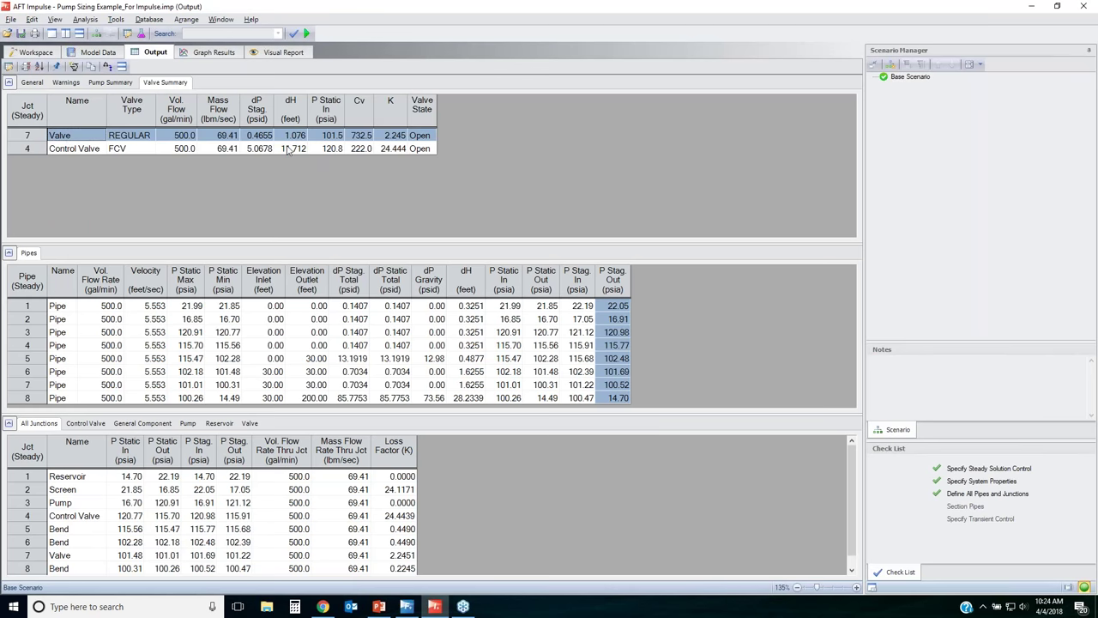
pyautogui.click(393, 137)
pyautogui.click(360, 139)
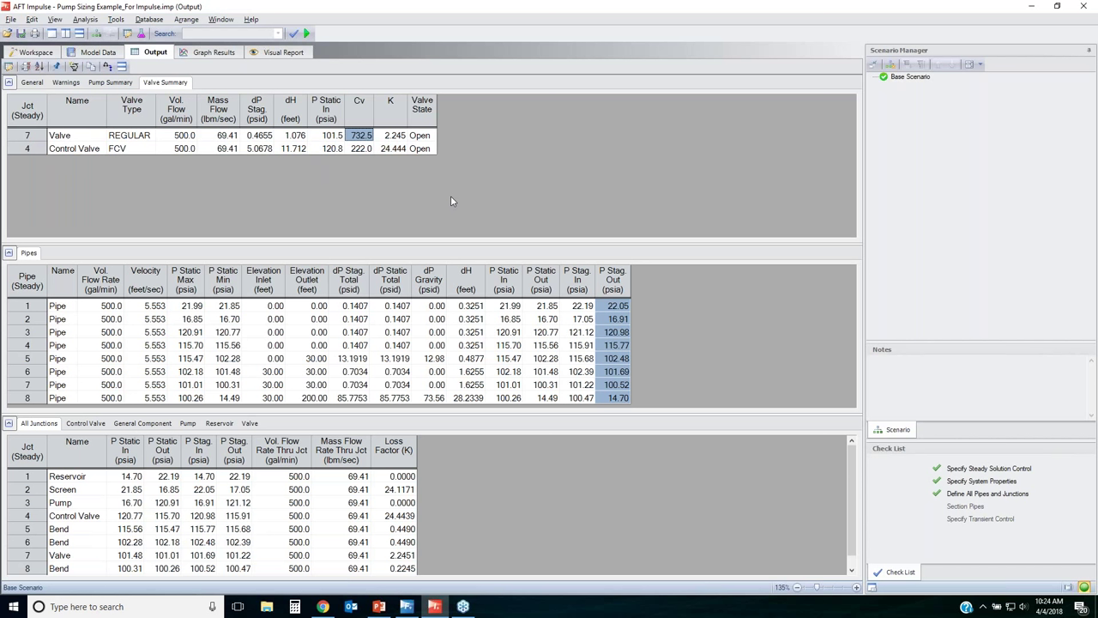
# - Create a child scenario of the Base Scenario named Initial Valve Closure
pyautogui.click(37, 52)
pyautogui.click(918, 77)
pyautogui.click(890, 64)
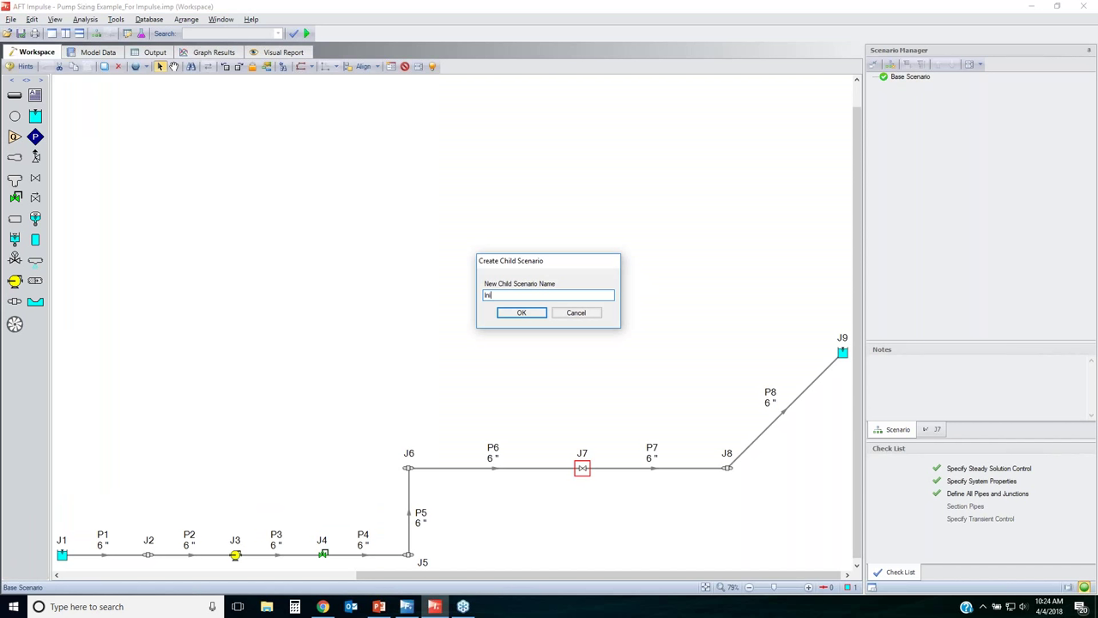
pyautogui.write('Initial Valve Closure')
pyautogui.press('Return')
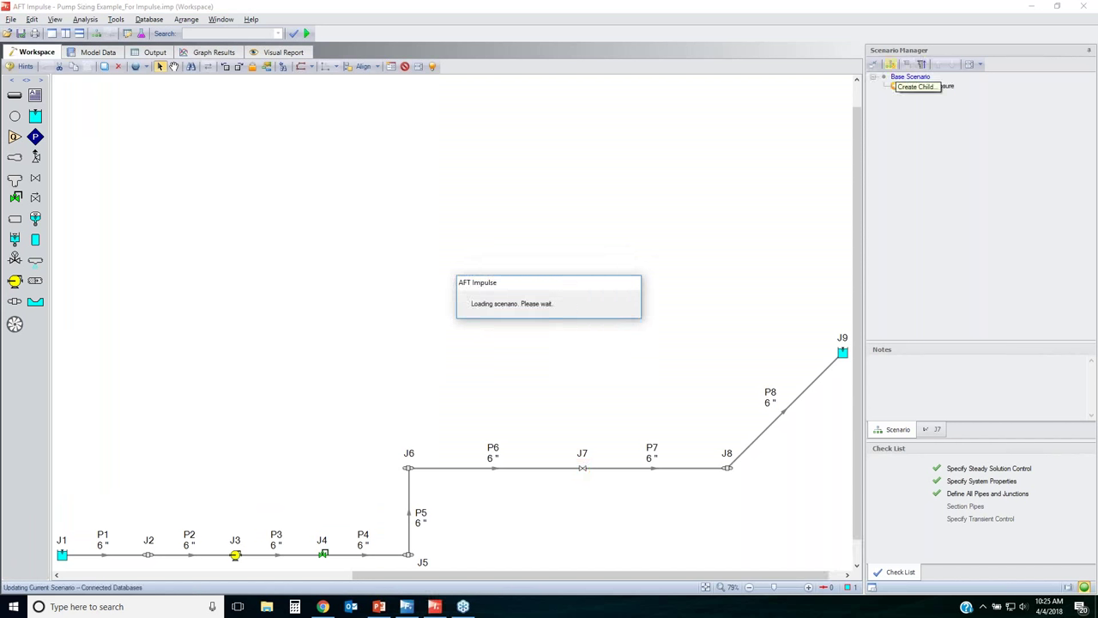
# - In the Initial Valve Closure scenario, change valve J7 to a user-specified loss model with a fixed Cv of 800
pyautogui.click(919, 78)
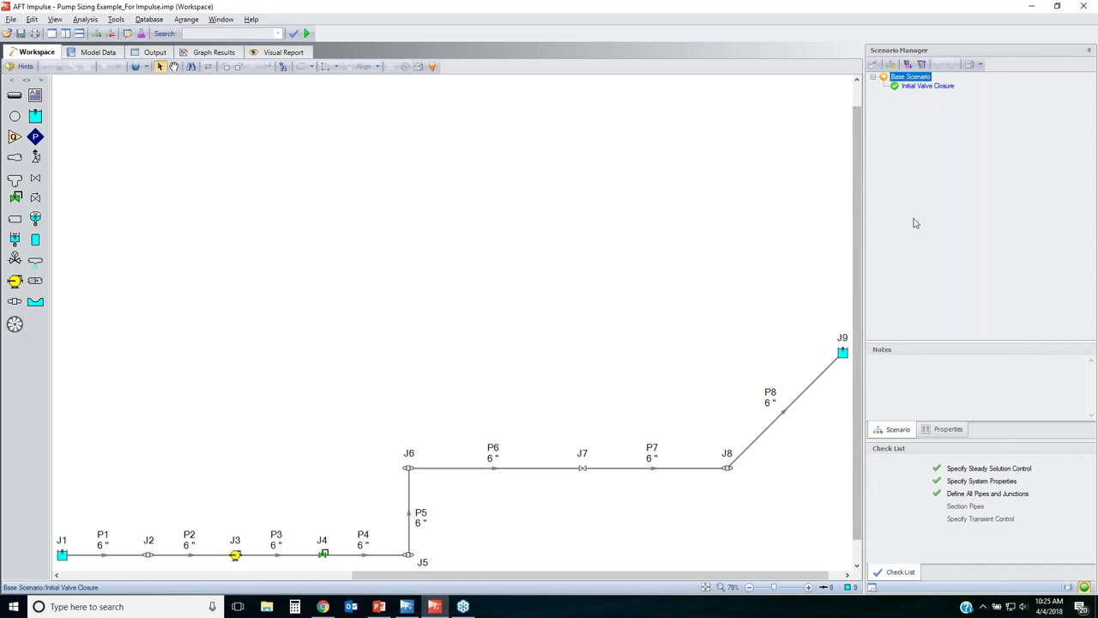
pyautogui.click(936, 88)
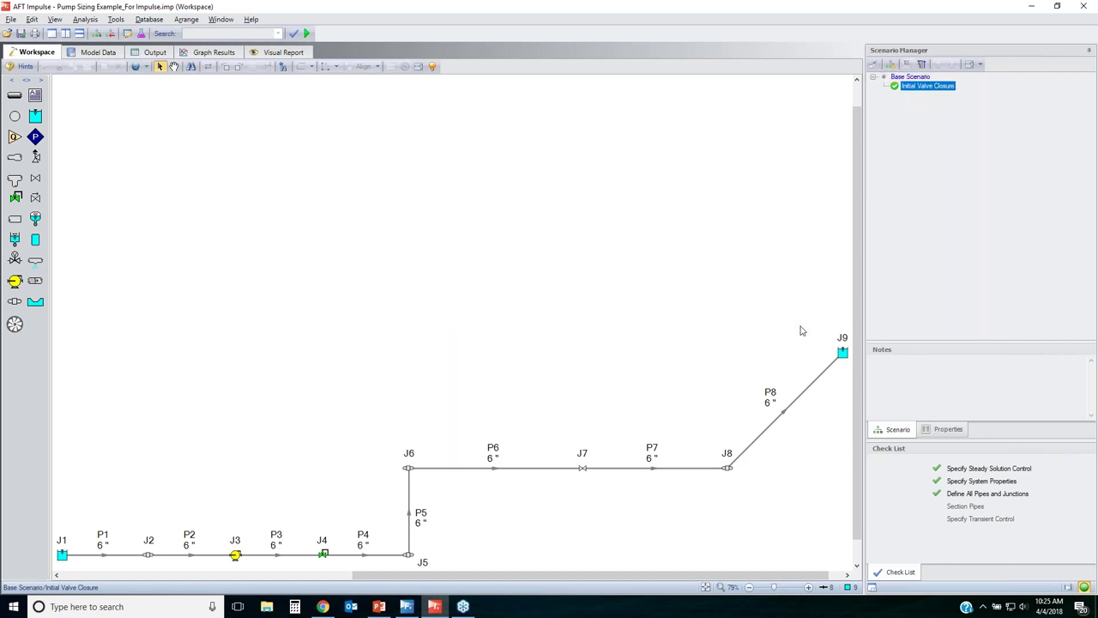
pyautogui.doubleClick(582, 468)
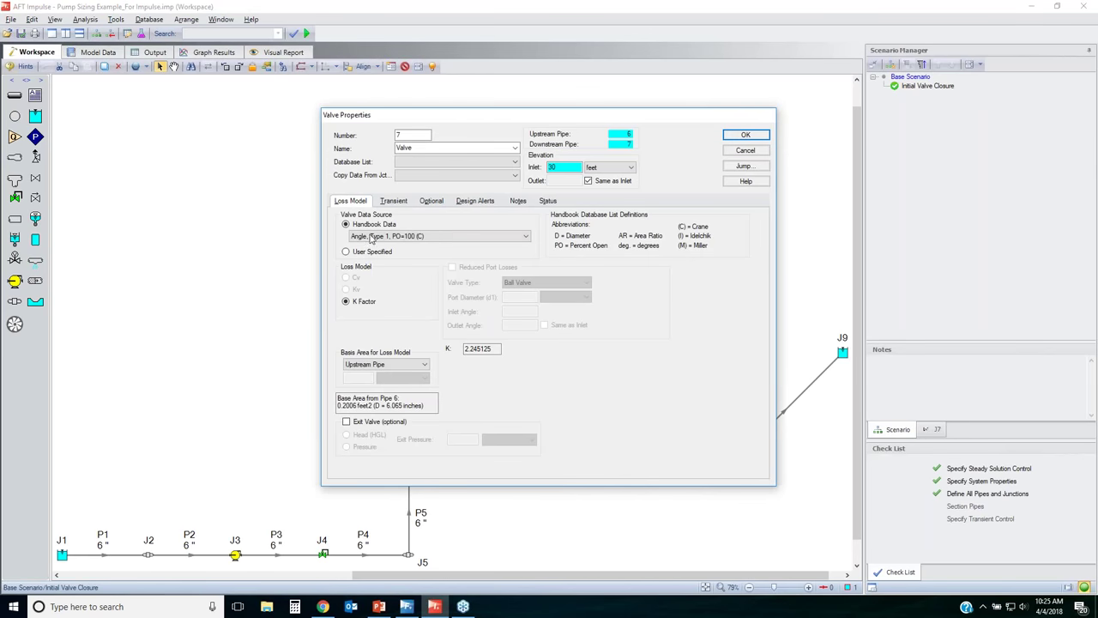
pyautogui.click(347, 252)
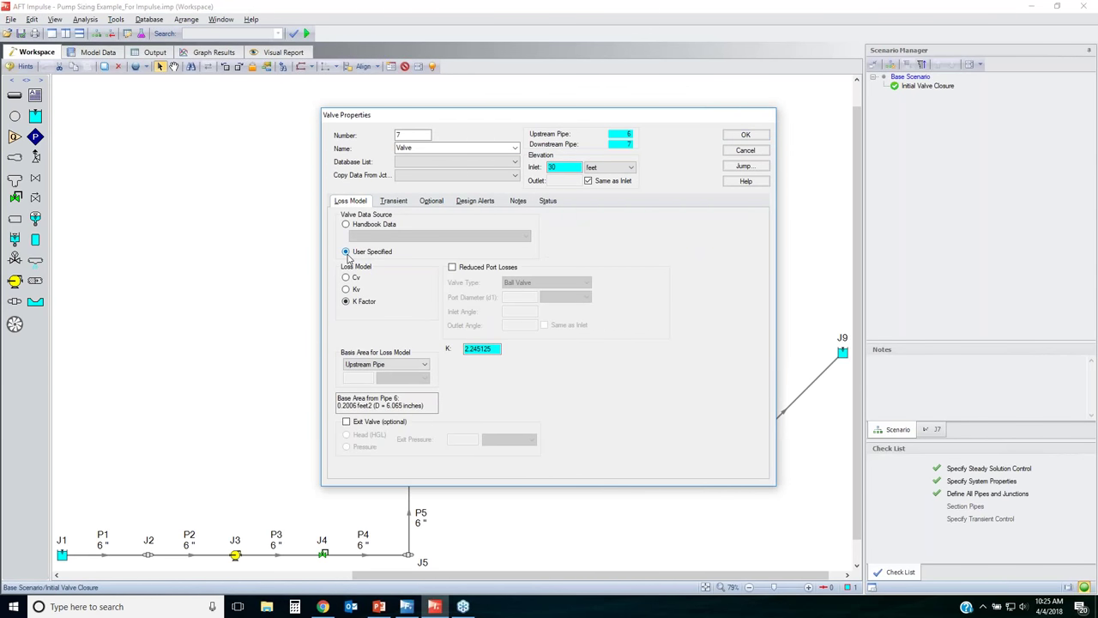
pyautogui.click(346, 278)
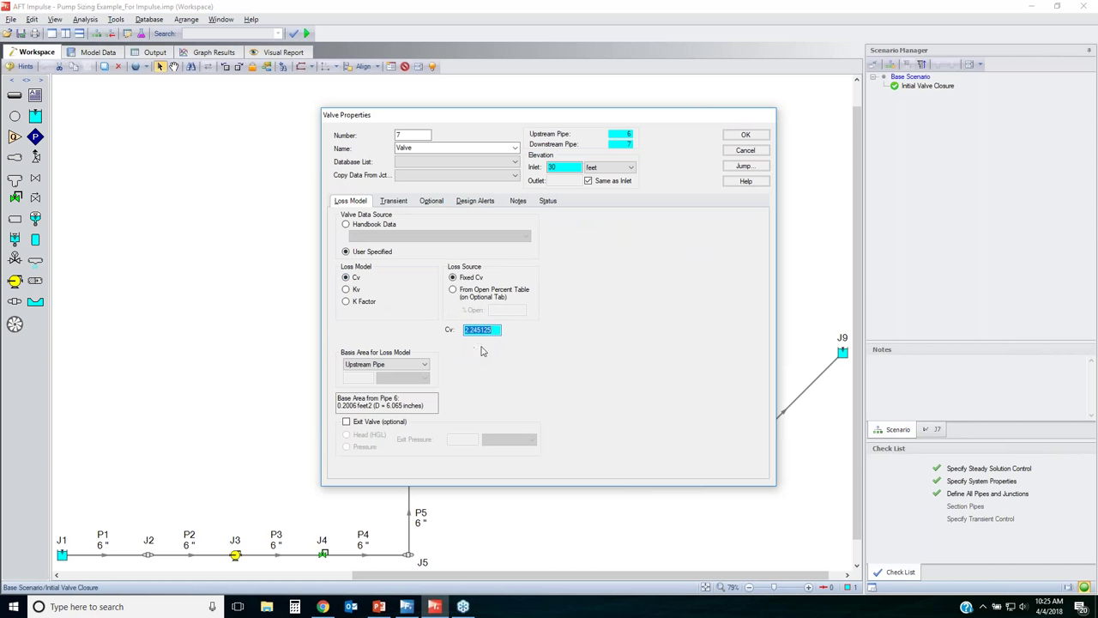
pyautogui.write('800')
# - Define the transient data of valve J7 with Cv 800 at 0 seconds and Cv 0 at 1 second
pyautogui.click(396, 203)
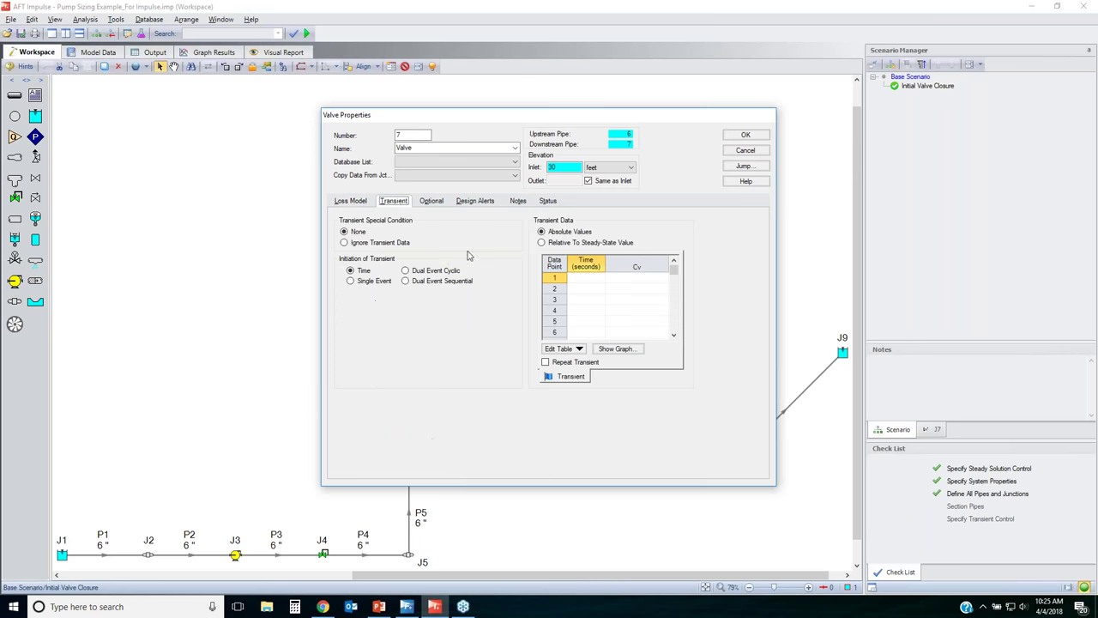
pyautogui.click(583, 279)
pyautogui.write('0')
pyautogui.click(652, 277)
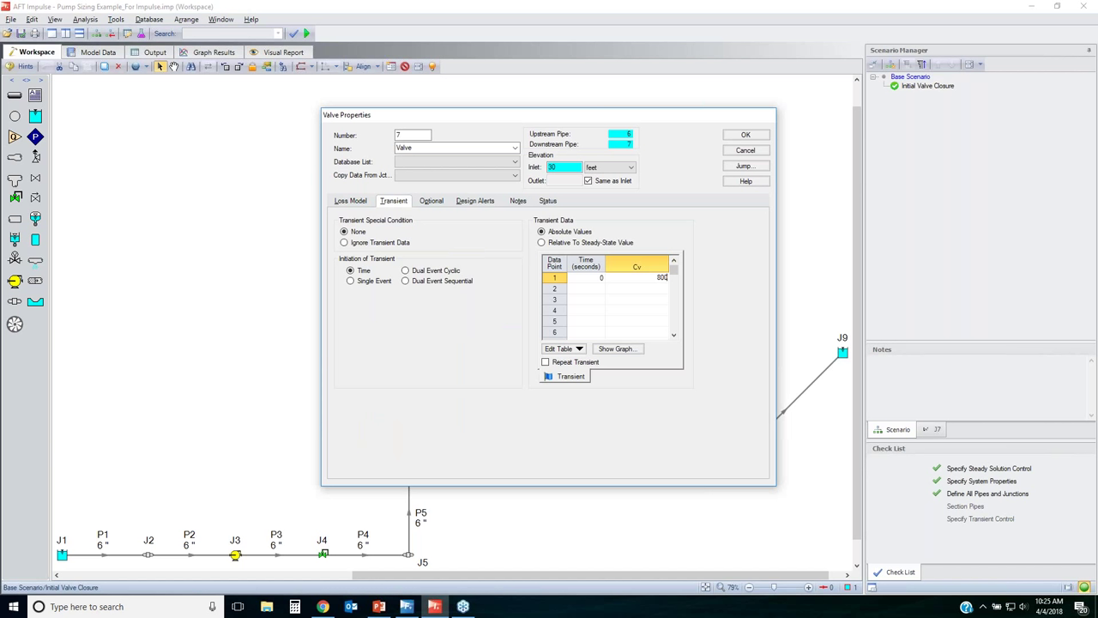
pyautogui.press('Tab')
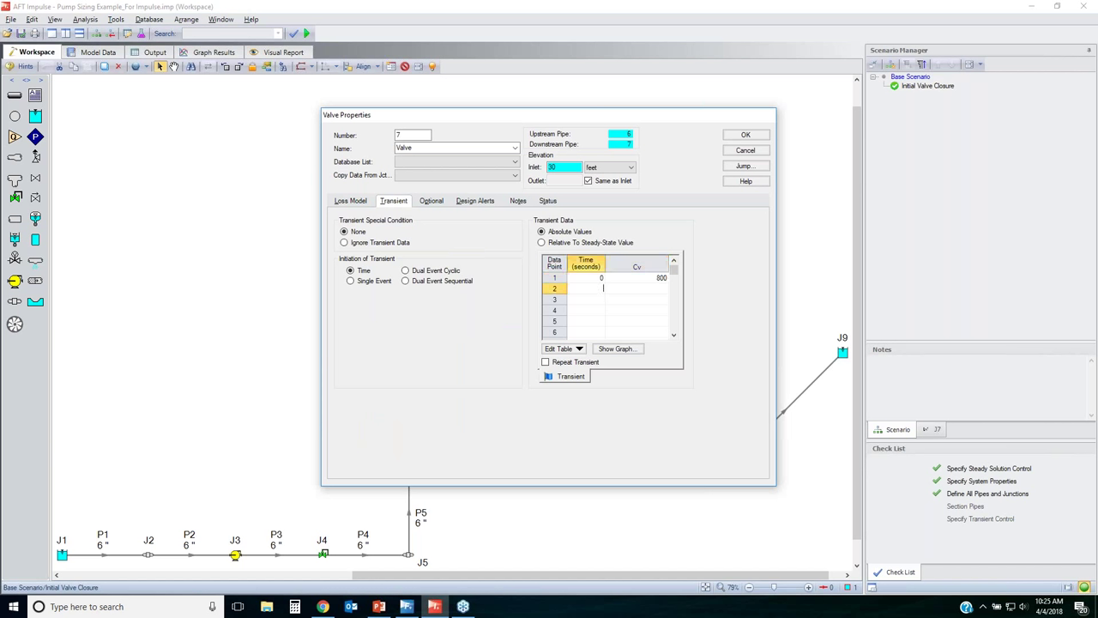
pyautogui.click(652, 288)
pyautogui.write('0')
pyautogui.press('Return')
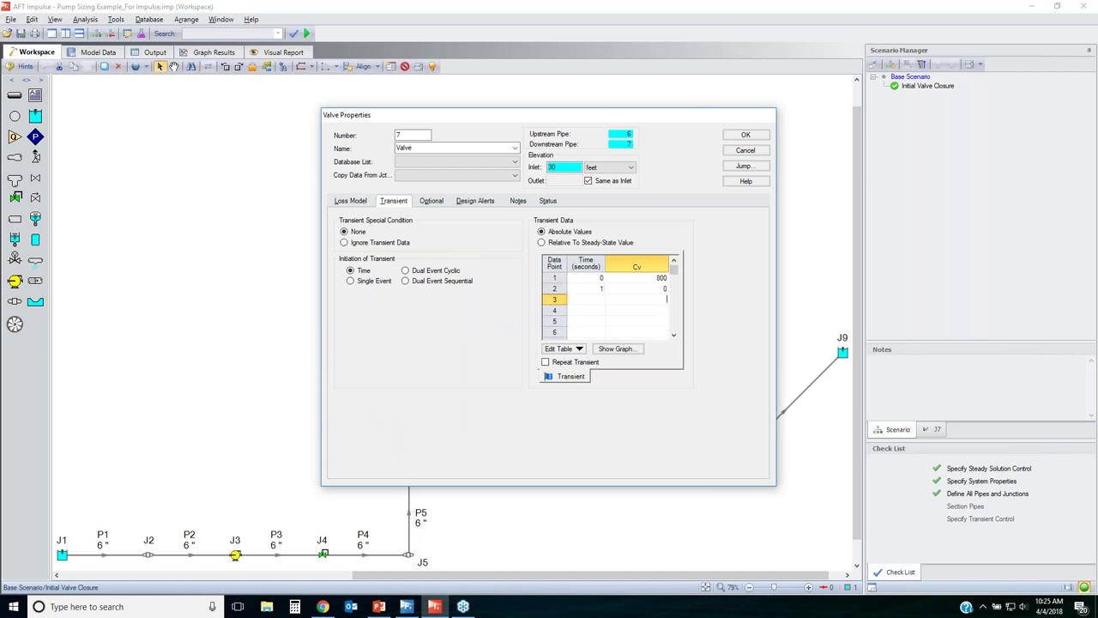
# - Graph the transient data of valve J7, then accept the valve properties and the clearing of the scenario's previous results
pyautogui.click(621, 351)
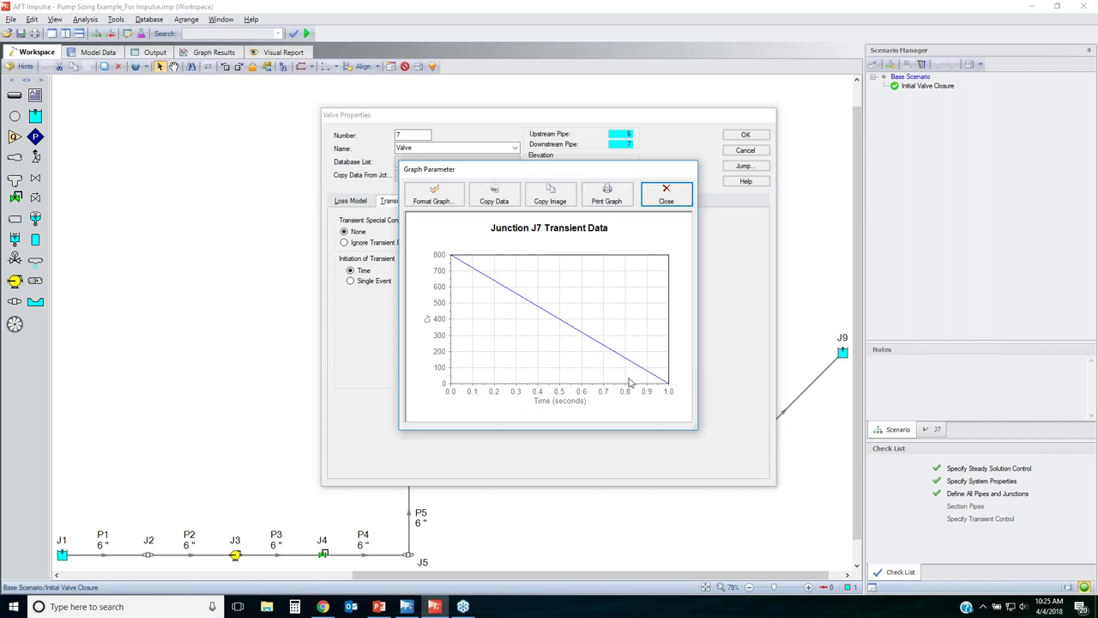
pyautogui.click(665, 194)
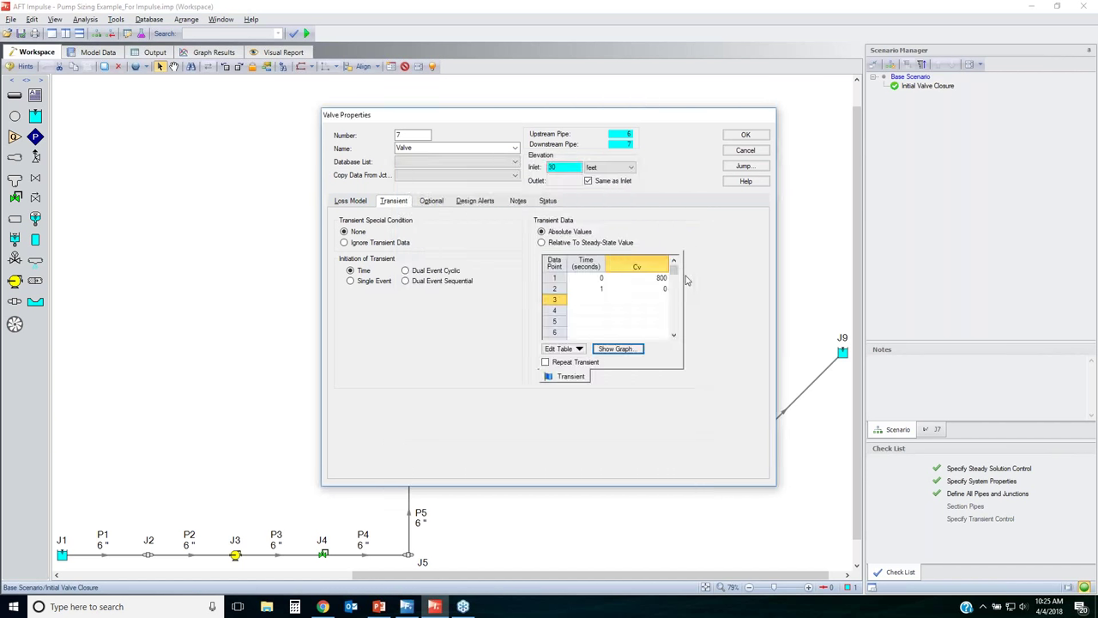
pyautogui.click(364, 272)
pyautogui.moveTo(527, 254)
pyautogui.mouseDown()
pyautogui.moveTo(696, 283)
pyautogui.moveTo(638, 370)
pyautogui.moveTo(504, 343)
pyautogui.moveTo(537, 257)
pyautogui.mouseUp()
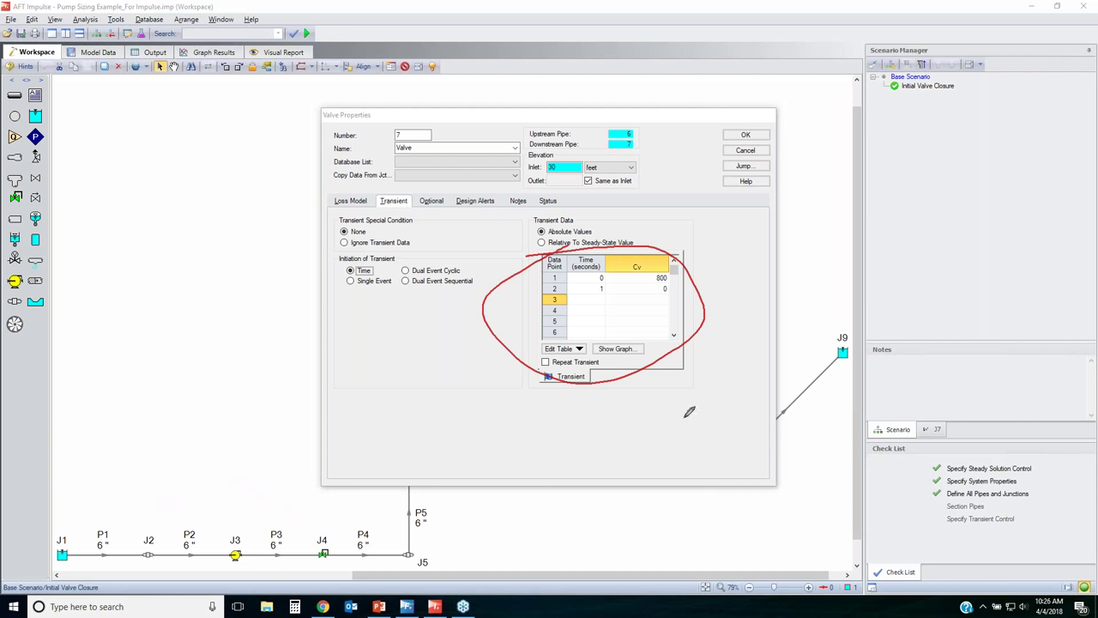
pyautogui.moveTo(318, 298)
pyautogui.mouseDown()
pyautogui.moveTo(488, 285)
pyautogui.moveTo(480, 263)
pyautogui.moveTo(442, 256)
pyautogui.moveTo(354, 278)
pyautogui.moveTo(319, 309)
pyautogui.mouseUp()
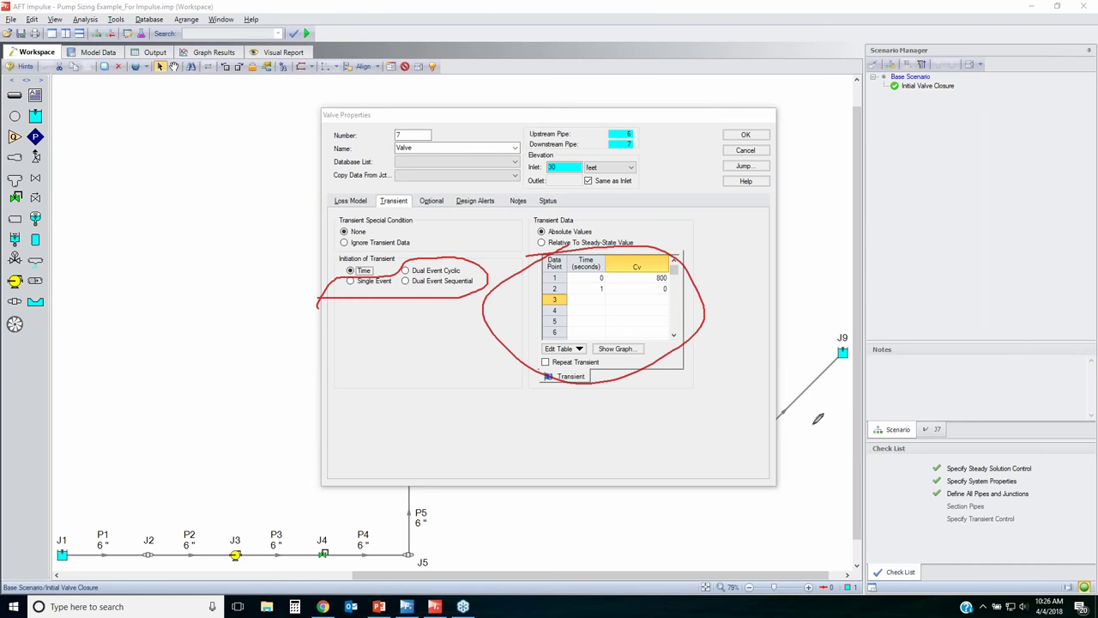
pyautogui.press('Escape')
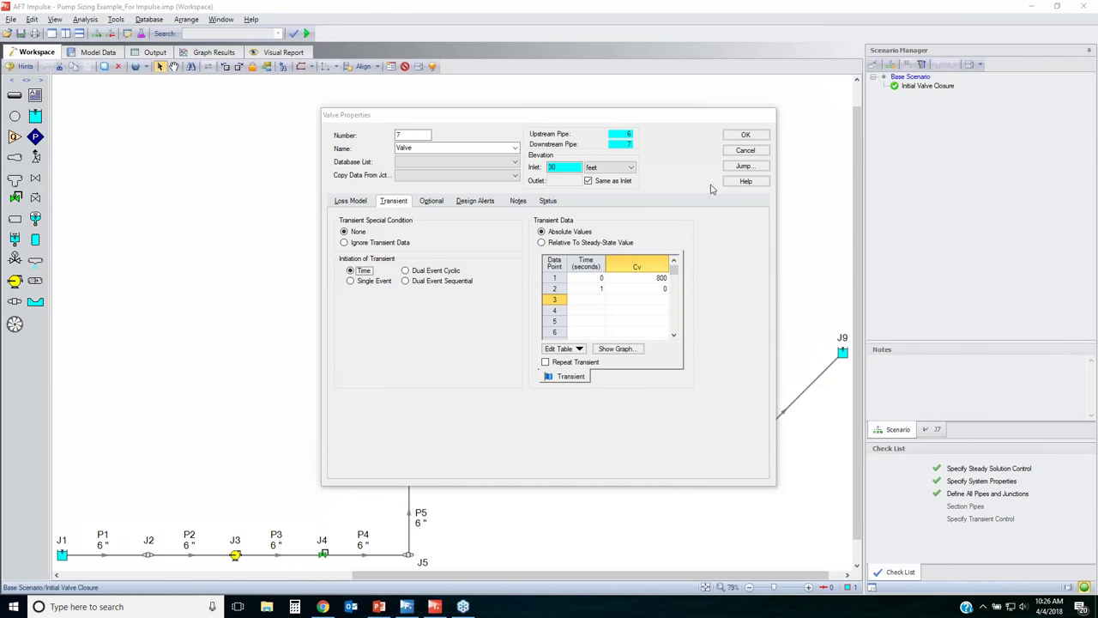
pyautogui.click(743, 136)
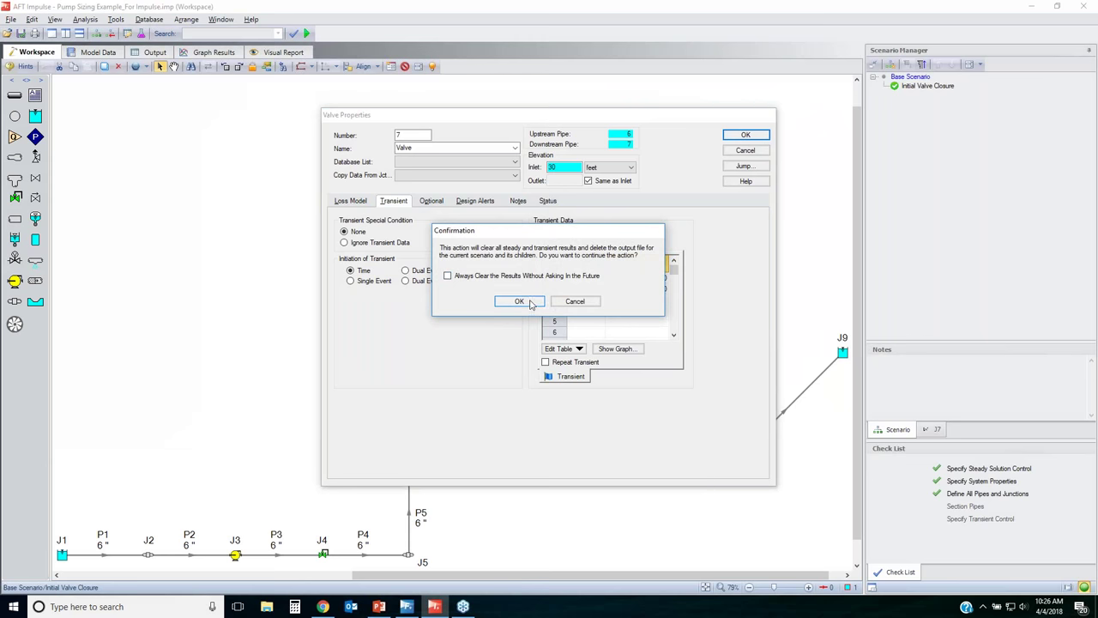
pyautogui.click(531, 305)
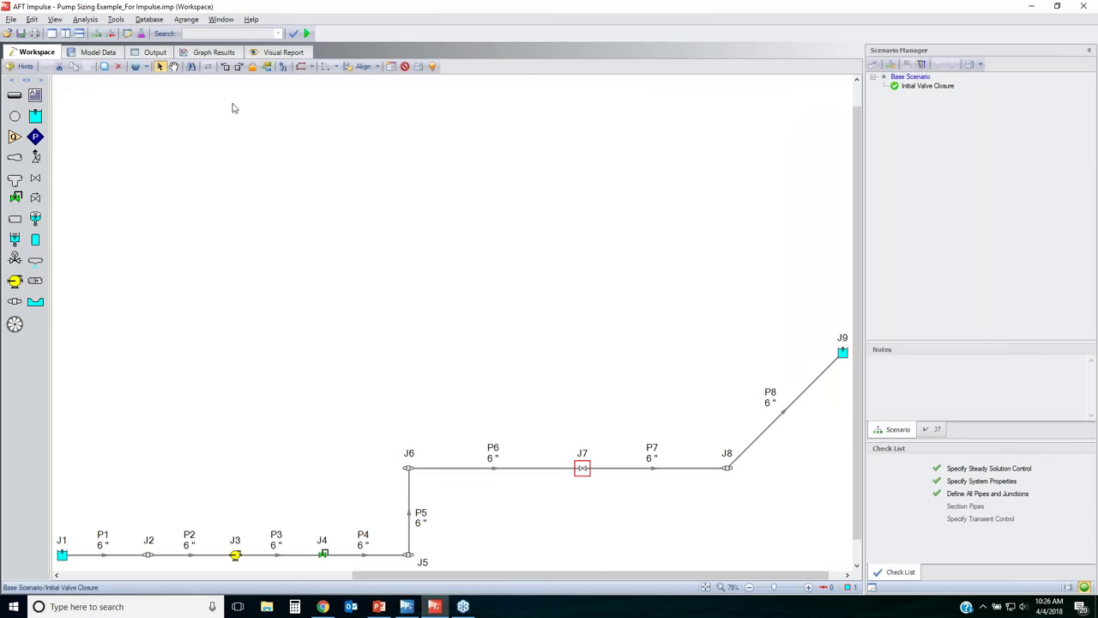
# - Switch the scenario's time simulation to Transient and check valve J7 and the outstanding checklist items
pyautogui.click(85, 19)
pyautogui.moveTo(116, 36)
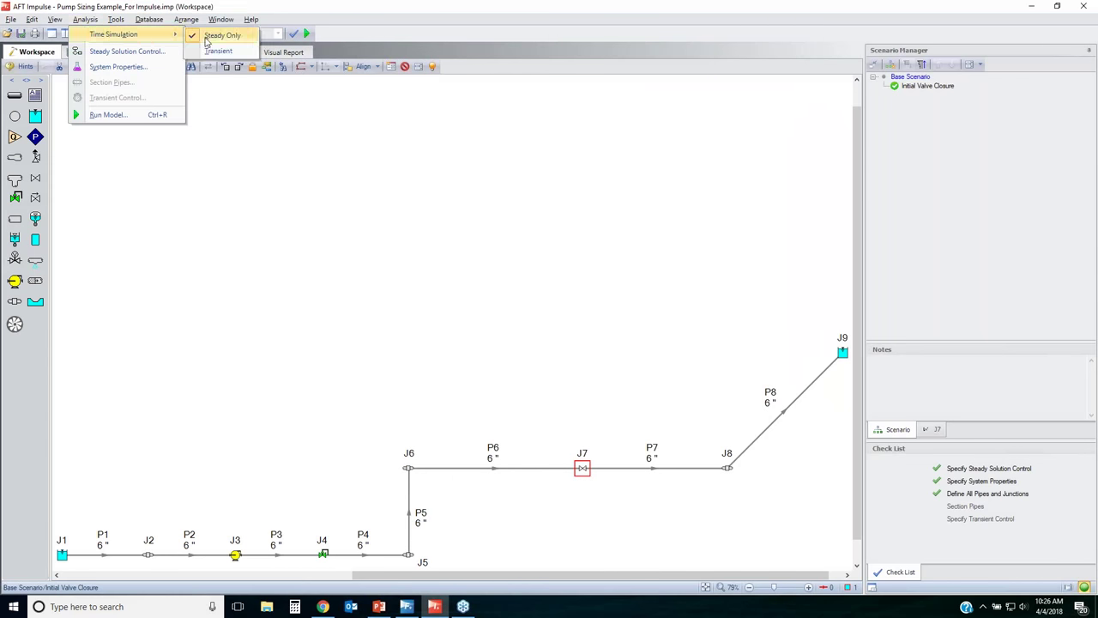
pyautogui.click(230, 52)
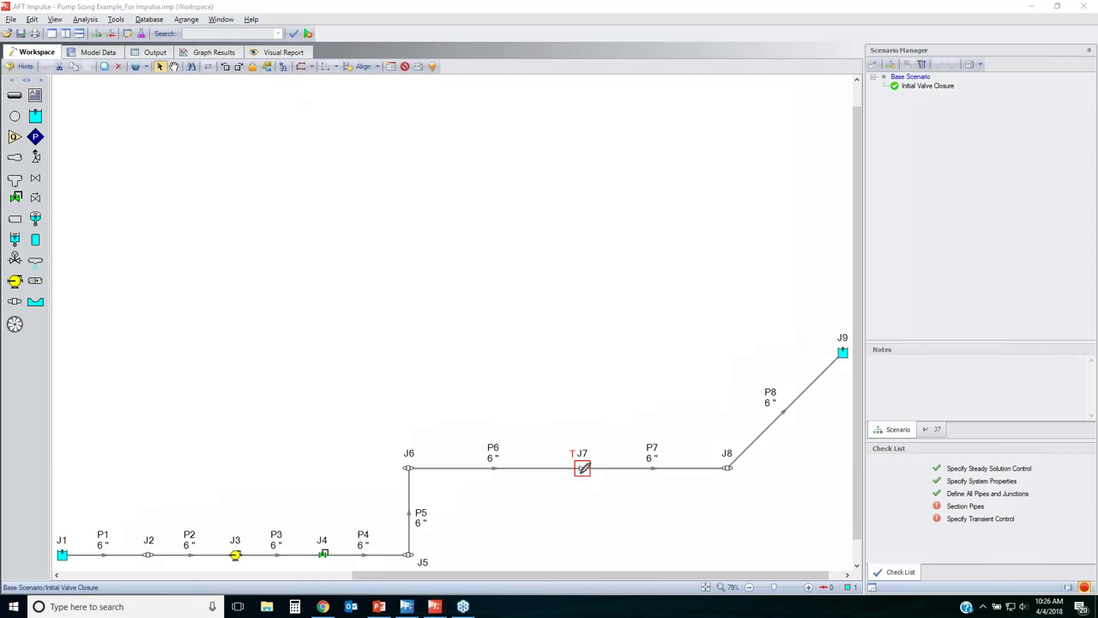
pyautogui.moveTo(569, 442)
pyautogui.mouseDown()
pyautogui.moveTo(584, 458)
pyautogui.moveTo(579, 445)
pyautogui.mouseUp()
pyautogui.press('Escape')
pyautogui.moveTo(925, 499)
pyautogui.mouseDown()
pyautogui.moveTo(1055, 513)
pyautogui.moveTo(915, 493)
pyautogui.mouseUp()
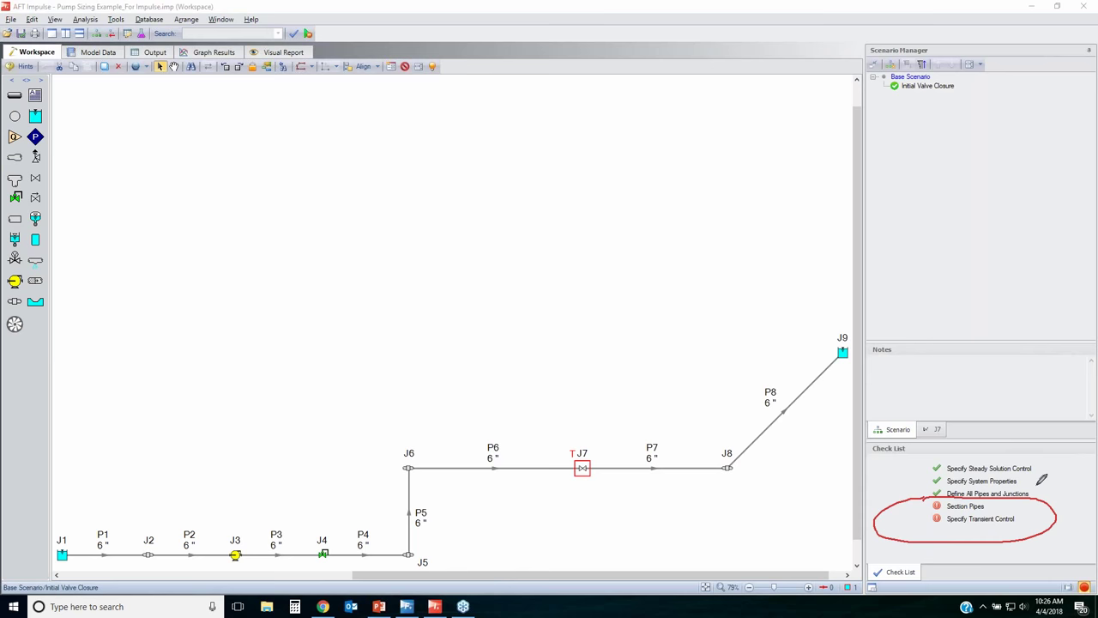
pyautogui.press('Escape')
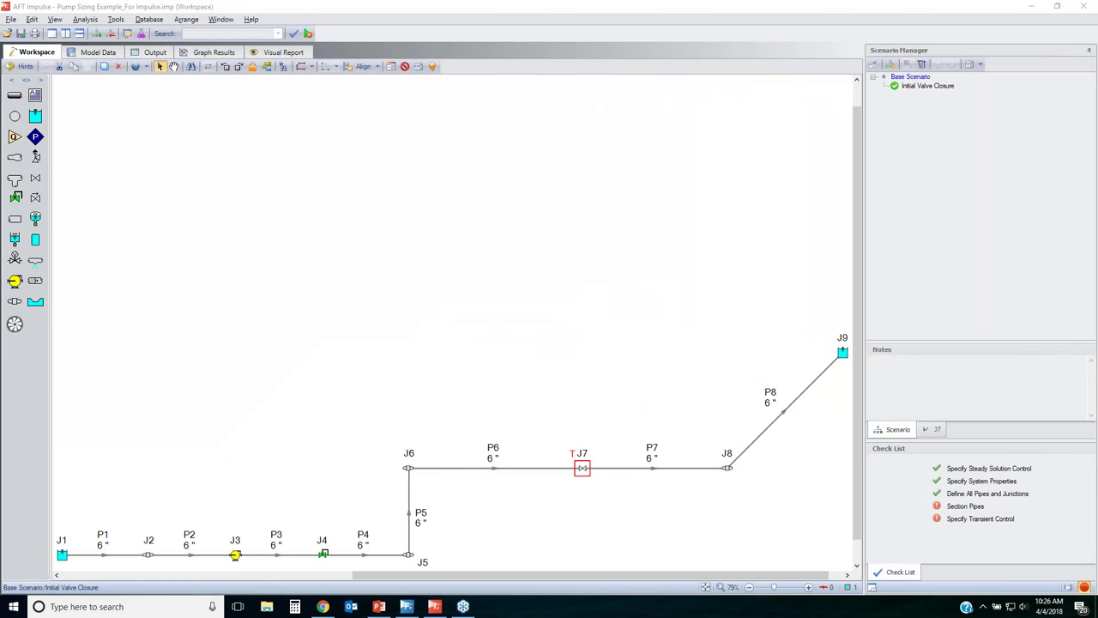
# - Examine the pipe lengths in the model data with the text enlarged and the junction data collapsed
pyautogui.click(98, 52)
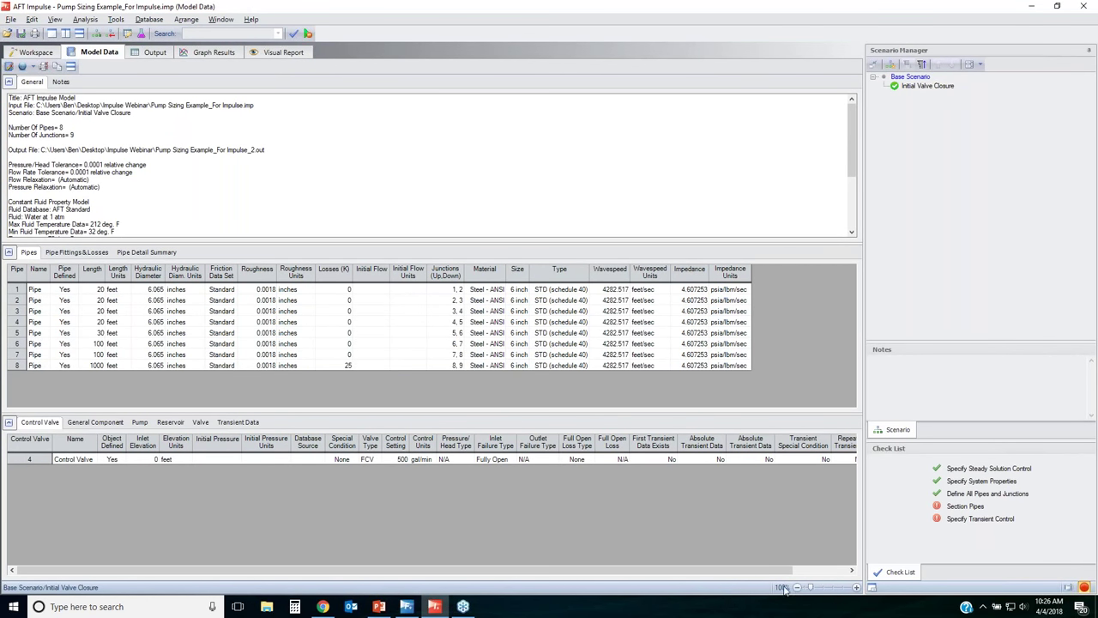
pyautogui.moveTo(809, 588); pyautogui.dragTo(815, 588)
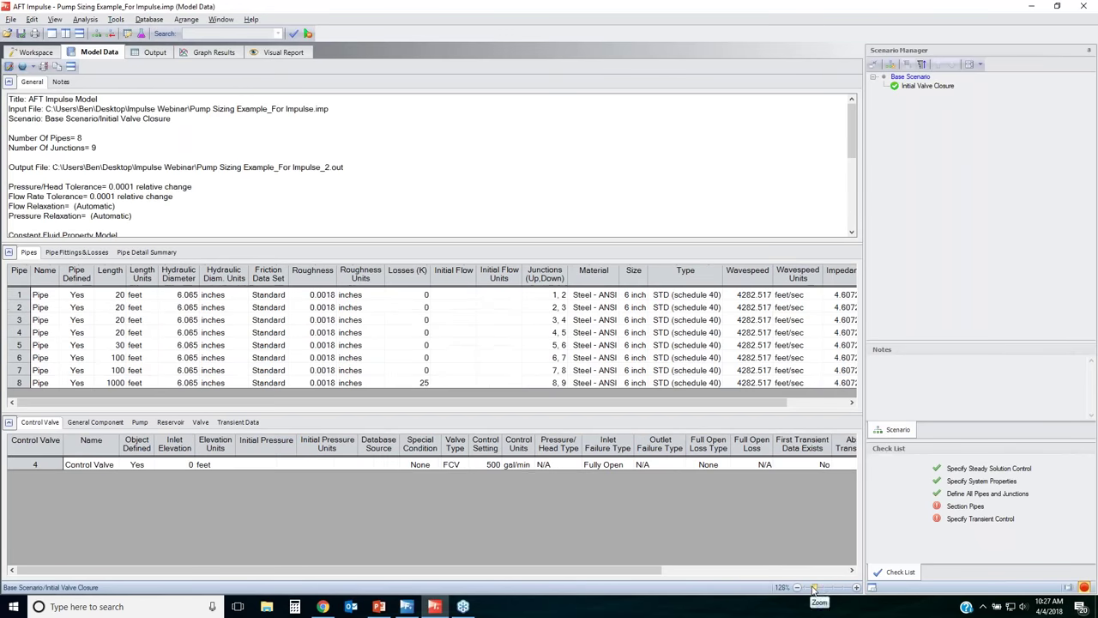
pyautogui.click(8, 422)
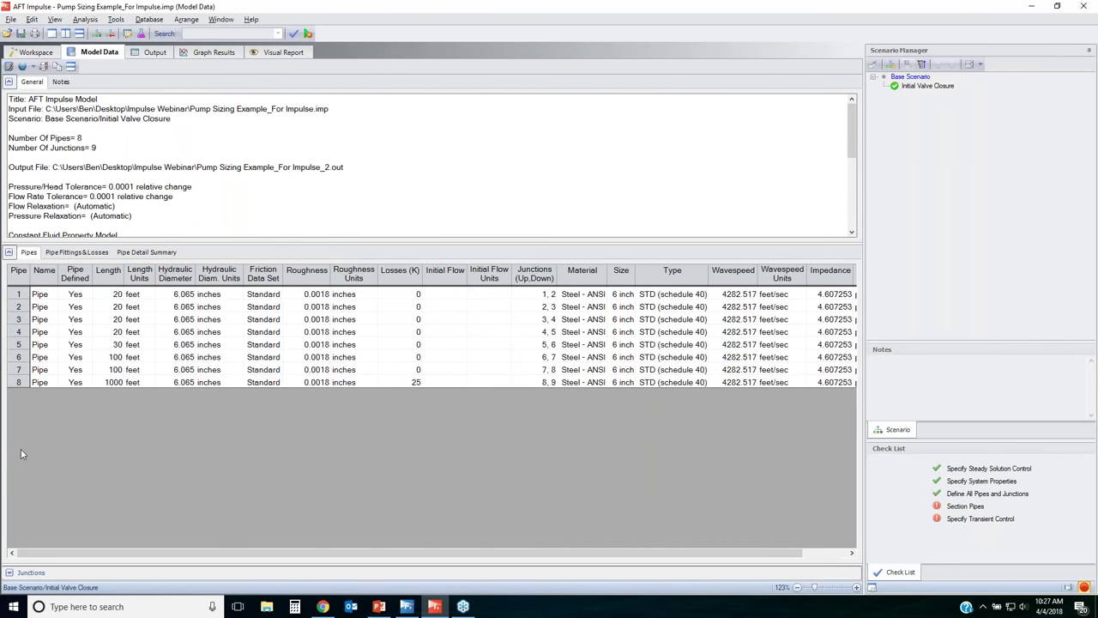
pyautogui.click(115, 297)
pyautogui.click(110, 384)
pyautogui.click(115, 295)
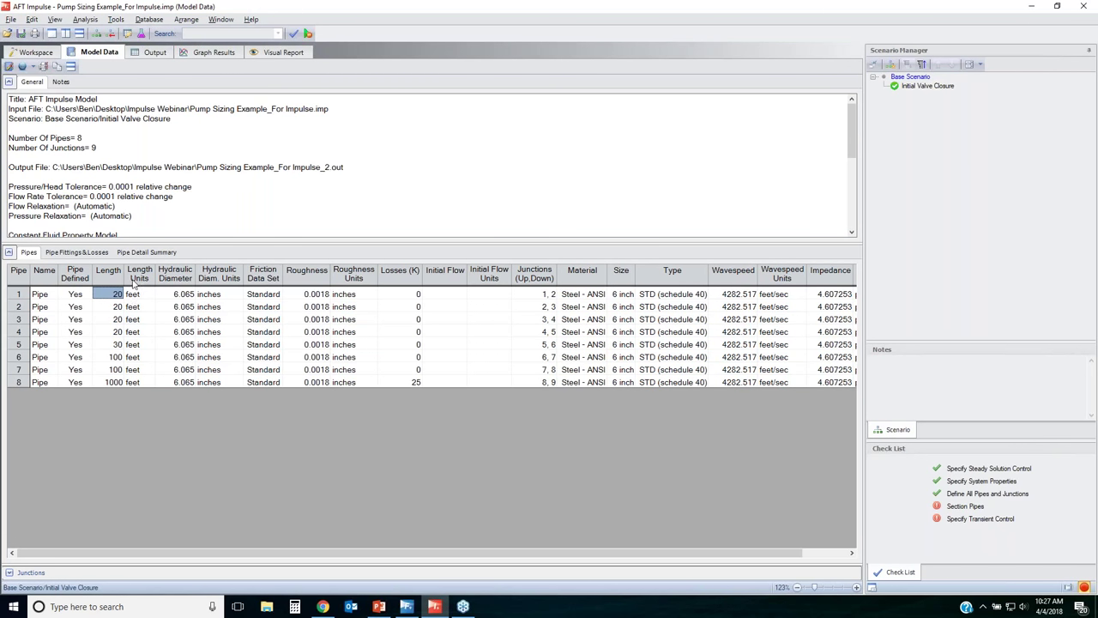
# - Section the pipes using 2 sections in the controlling pipe after comparing the sectioning errors
pyautogui.click(37, 52)
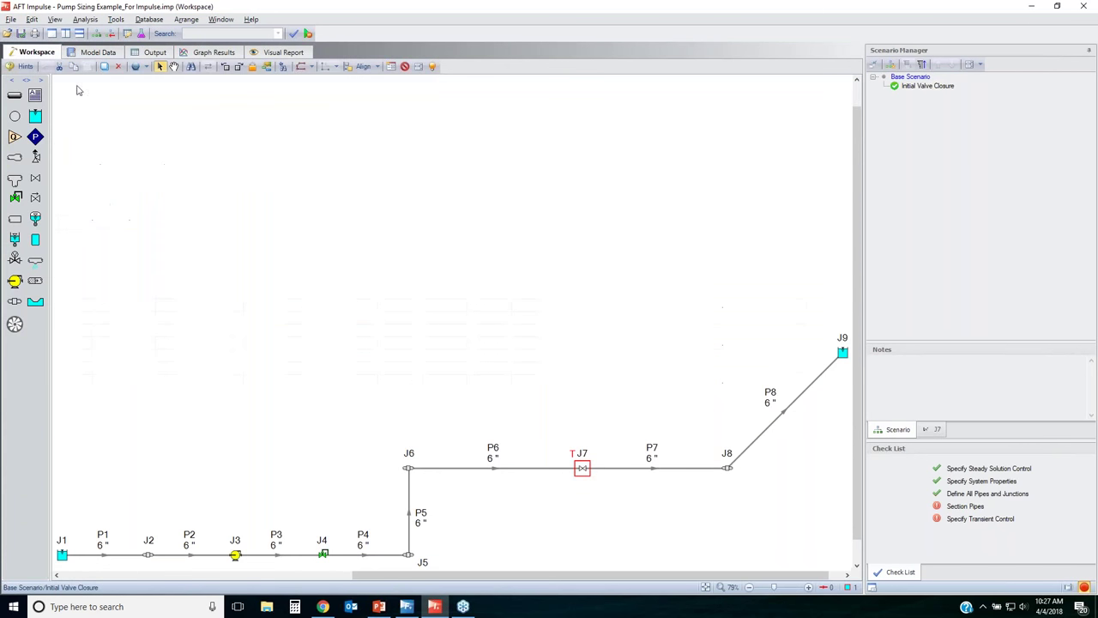
pyautogui.click(965, 506)
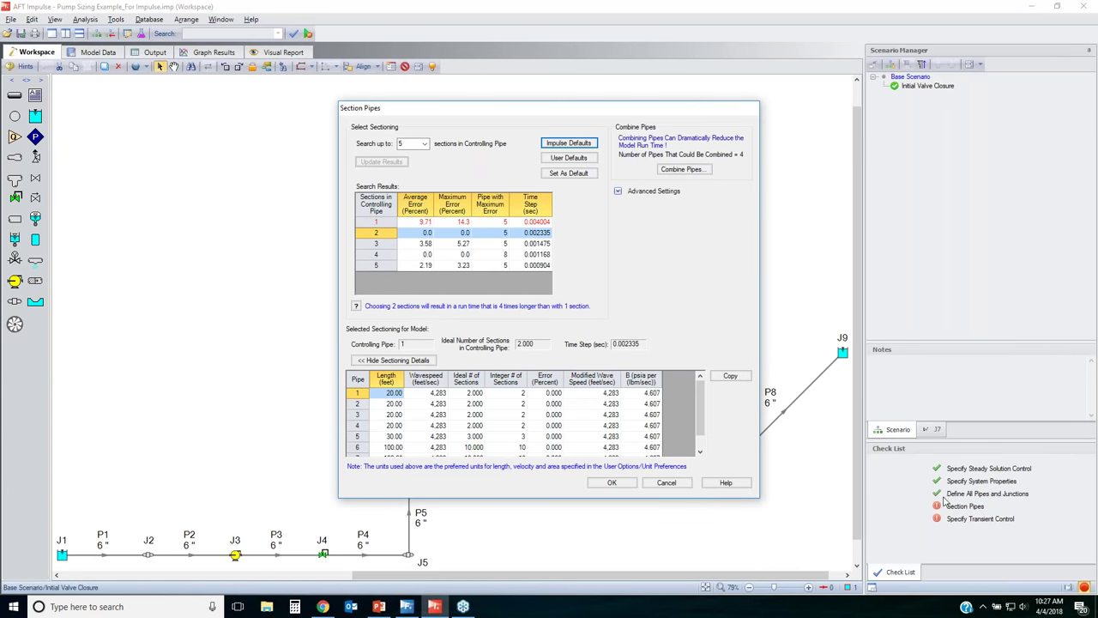
pyautogui.click(375, 233)
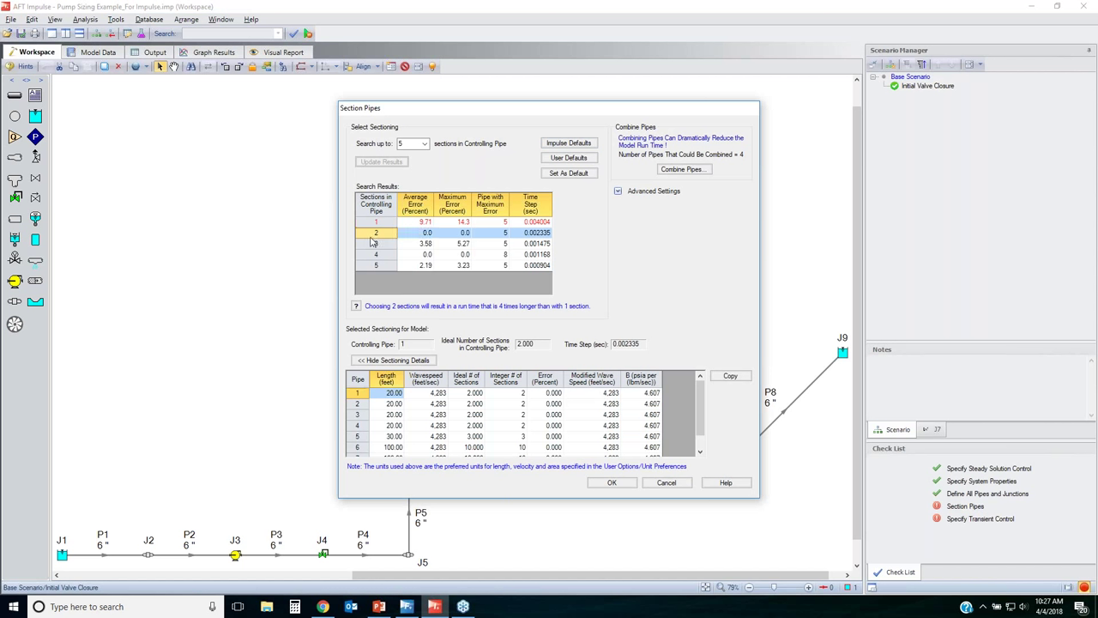
pyautogui.click(391, 396)
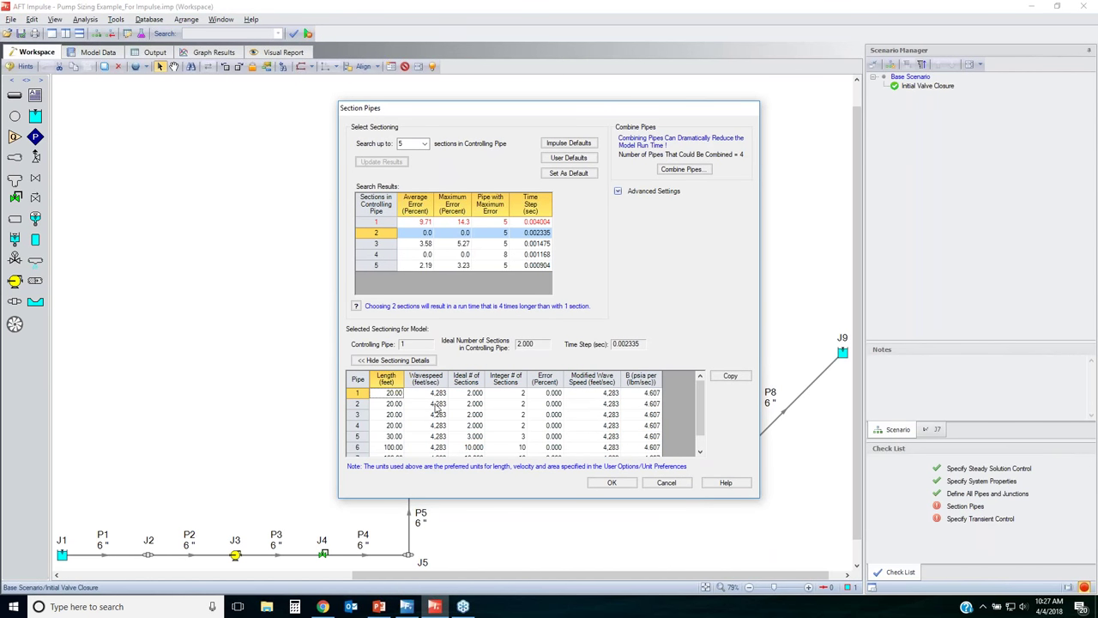
pyautogui.click(456, 221)
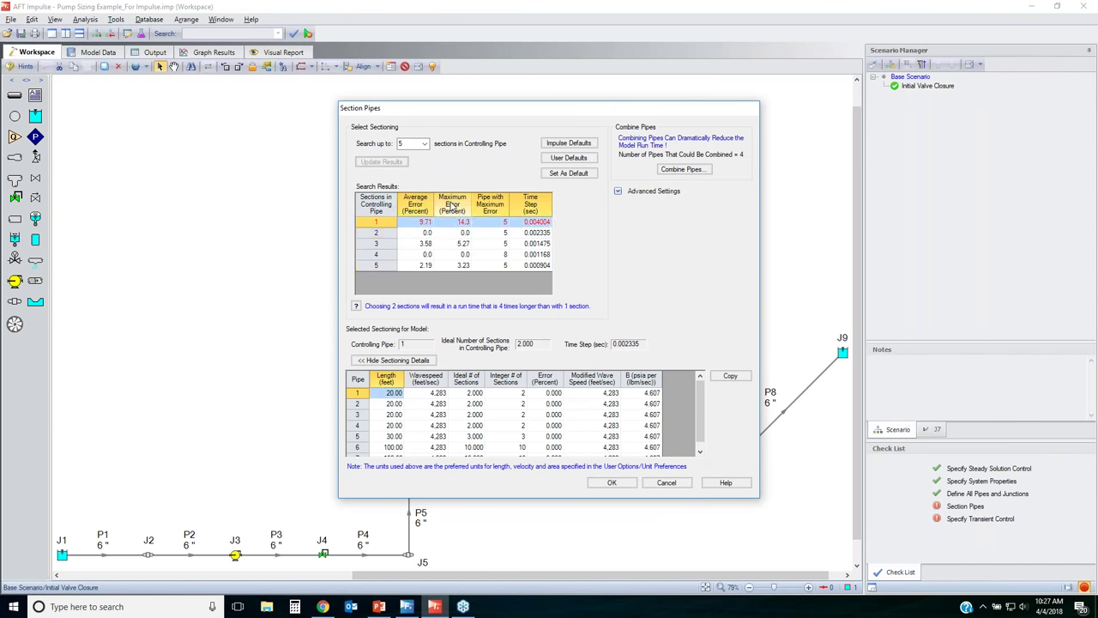
pyautogui.click(382, 233)
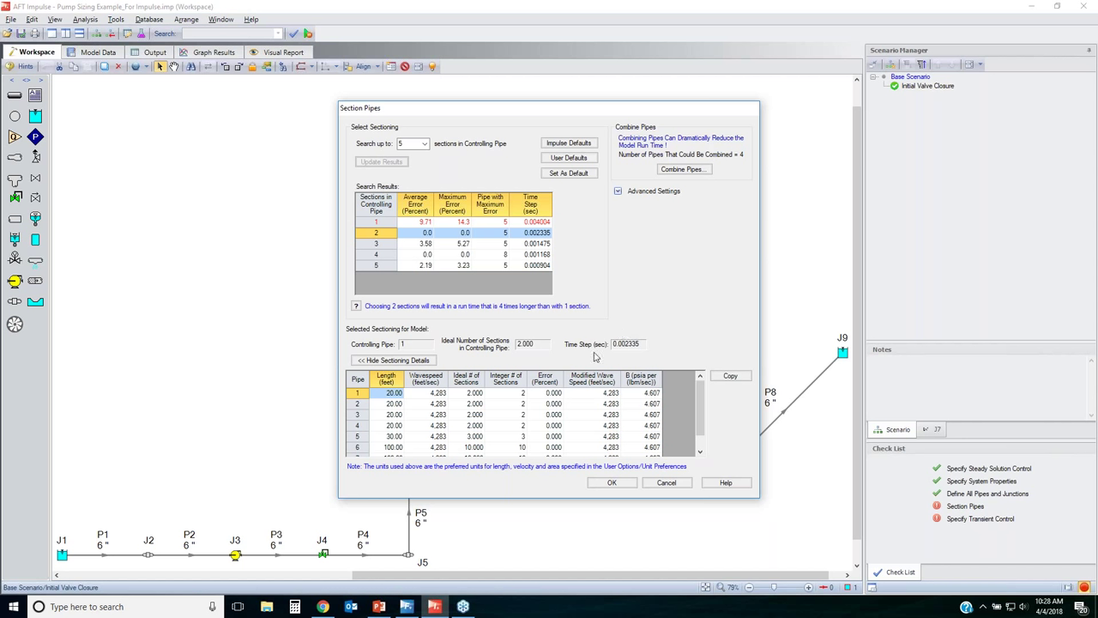
pyautogui.click(613, 483)
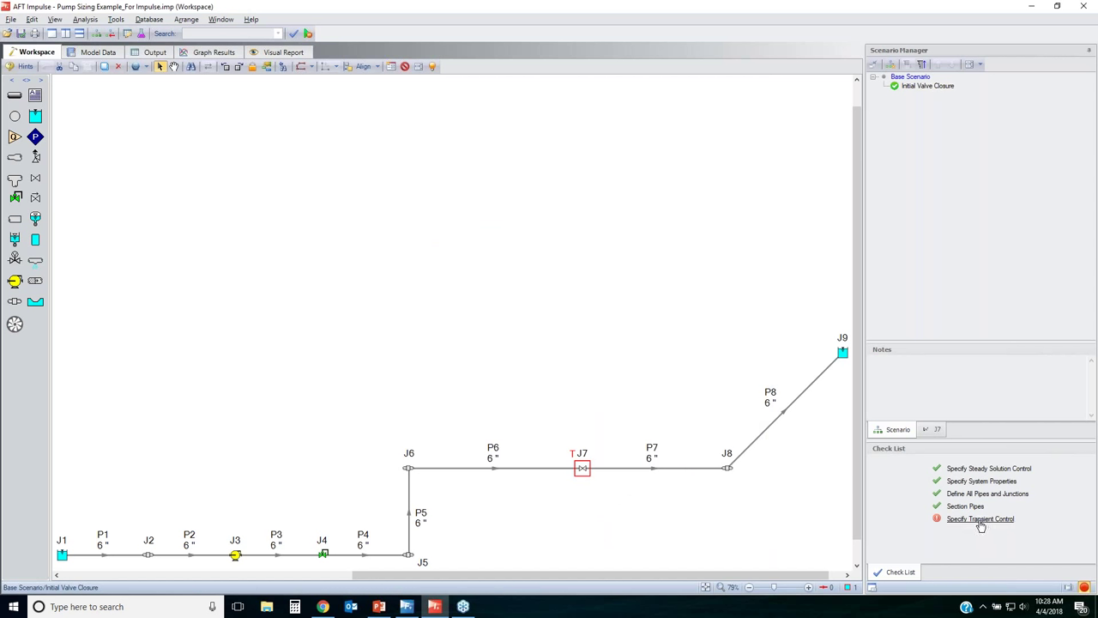
# - Set the transient simulation's stop time to 10 seconds in the transient control settings
pyautogui.click(980, 520)
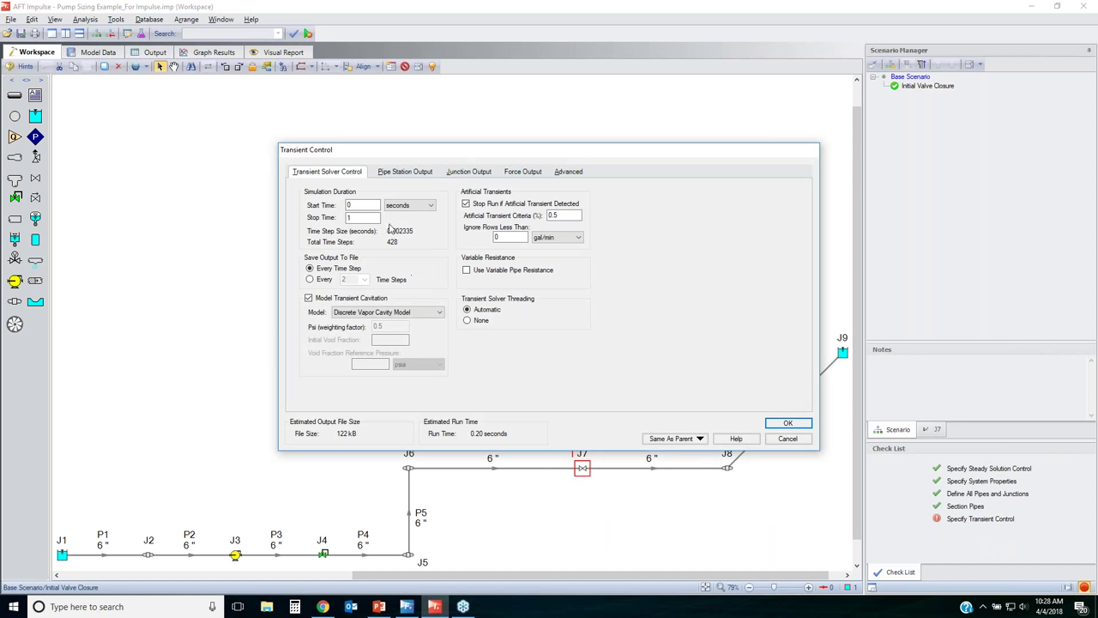
pyautogui.click(367, 219)
pyautogui.write('0')
# - Try the Discrete Gas Cavity Model for transient cavitation, then restore the Discrete Vapor Cavity Model
pyautogui.click(391, 311)
pyautogui.click(393, 331)
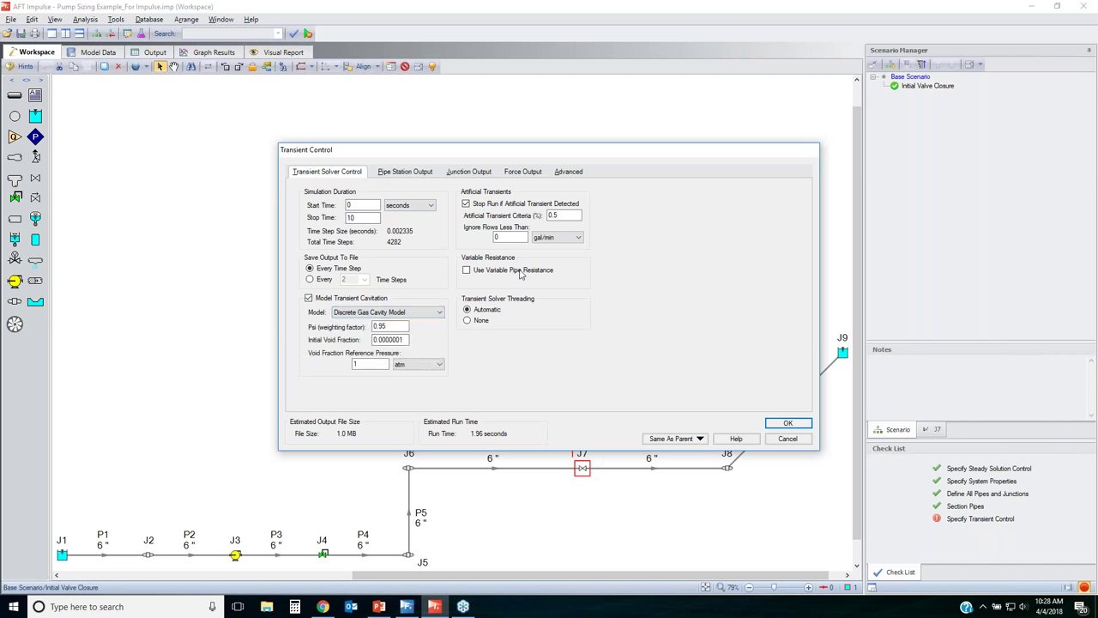
pyautogui.click(402, 175)
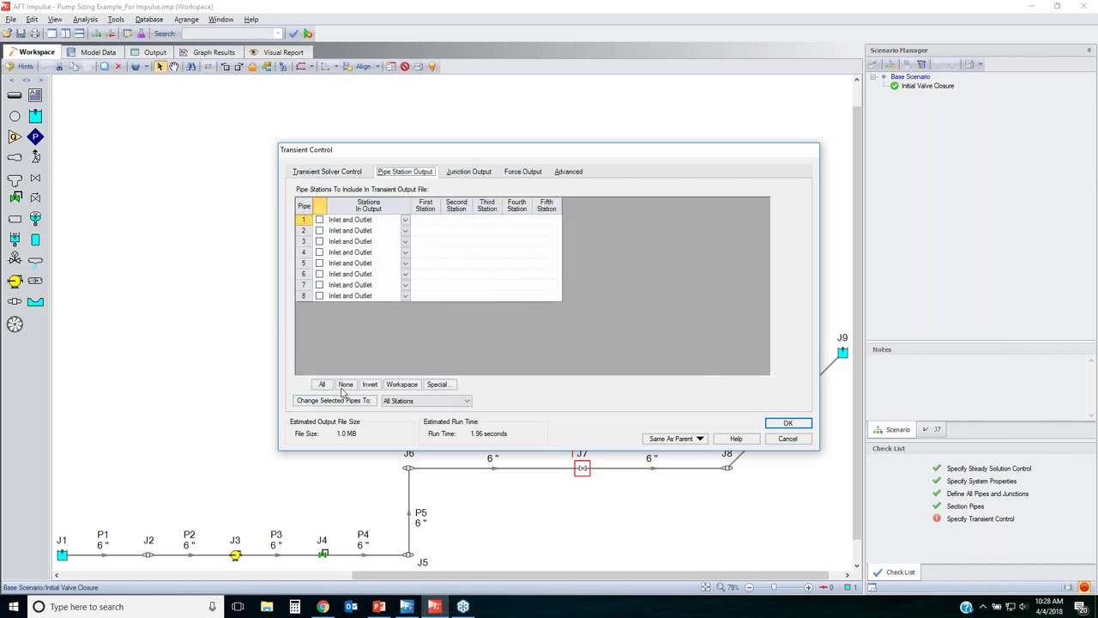
pyautogui.click(344, 175)
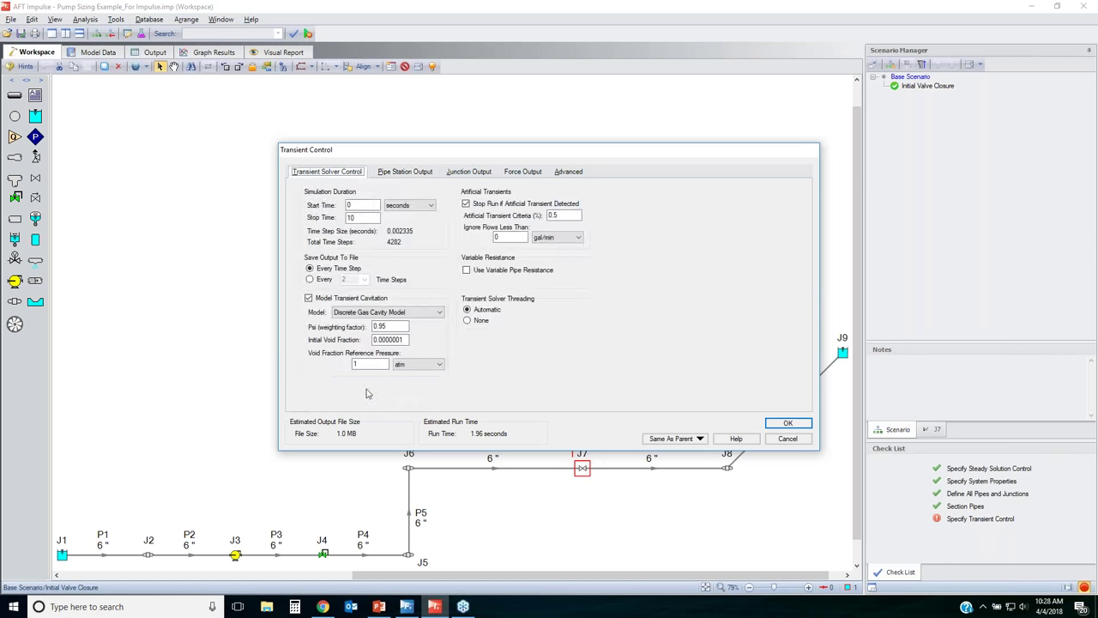
pyautogui.click(413, 313)
pyautogui.click(400, 323)
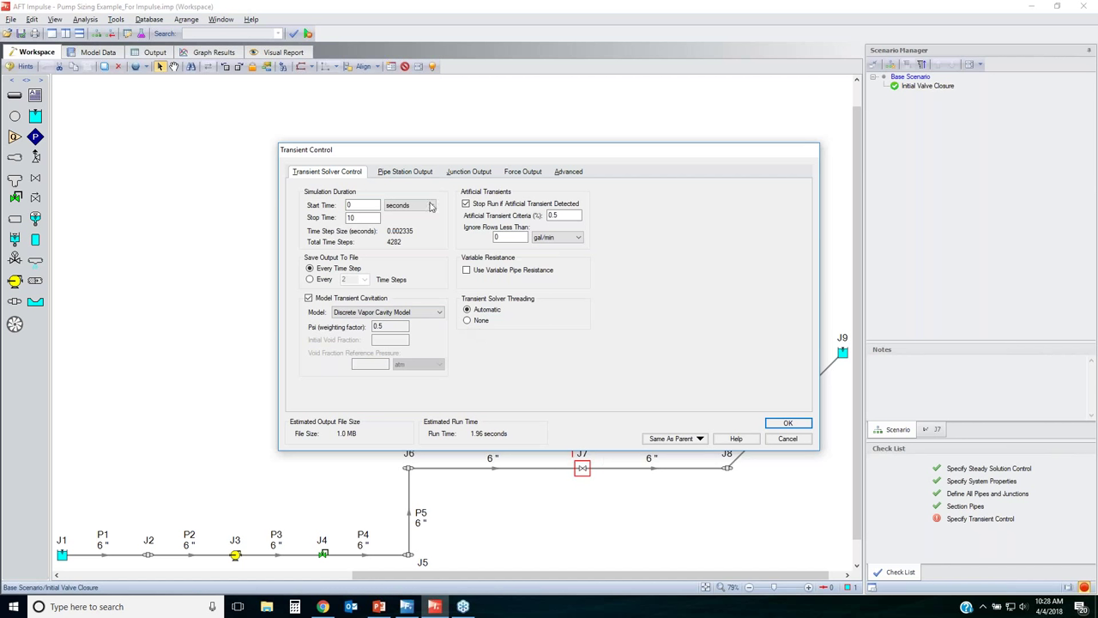
# - Include all stations of all pipes in the transient output file
pyautogui.click(403, 172)
pyautogui.click(322, 384)
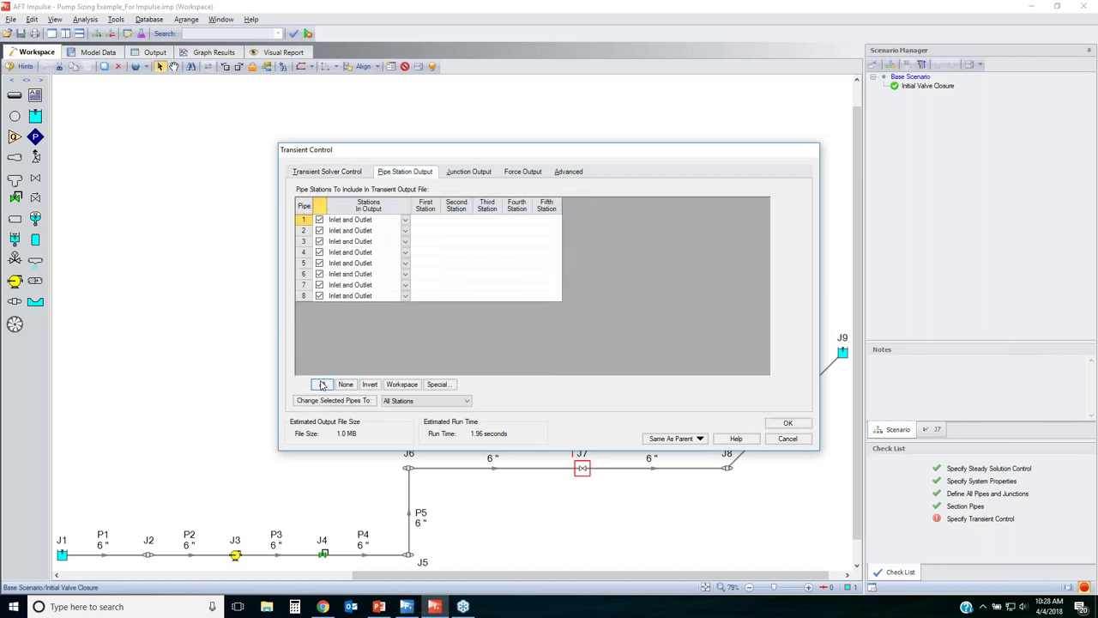
pyautogui.click(360, 400)
pyautogui.click(587, 341)
# - Include all listed junctions in the transient output file and accept the transient control settings
pyautogui.click(477, 176)
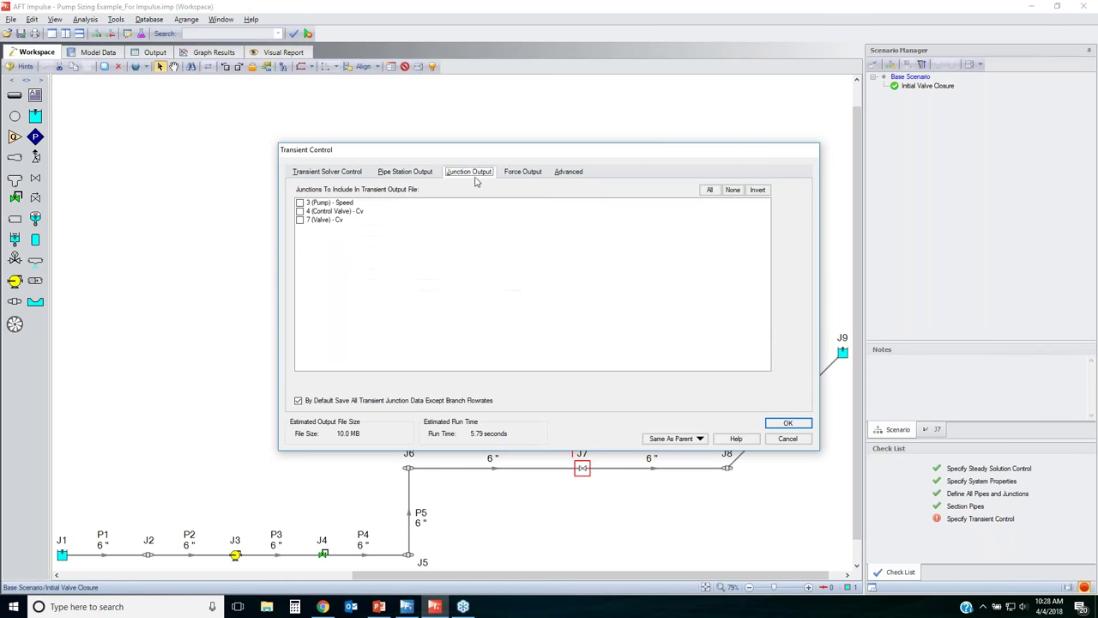
pyautogui.click(710, 190)
pyautogui.click(787, 423)
pyautogui.click(650, 374)
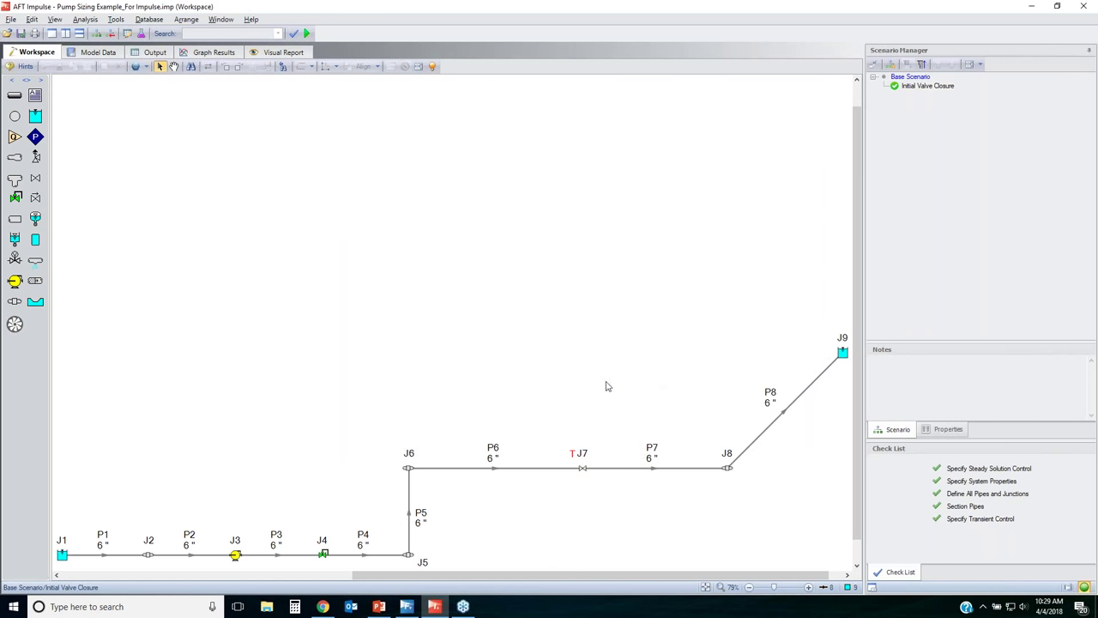
# - Try to run the transient simulation, then return to the model after reviewing the reported input problem
pyautogui.click(308, 34)
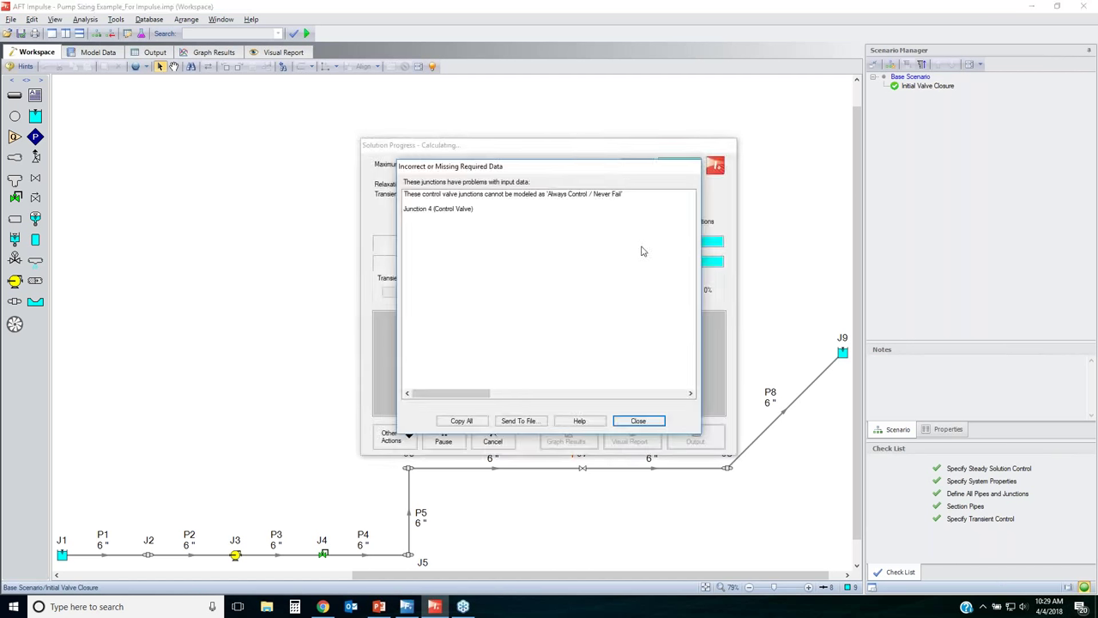
pyautogui.click(640, 421)
pyautogui.click(596, 342)
pyautogui.click(493, 437)
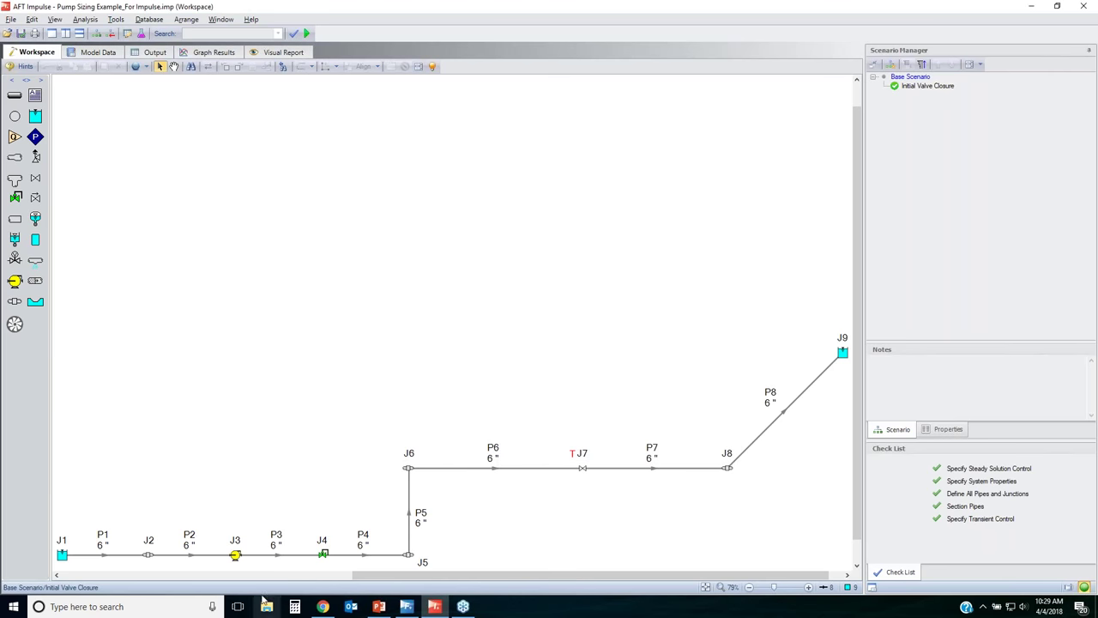
# - Turn off Always Control During Steady-State for control valve J4 and run the transient simulation
pyautogui.click(322, 555)
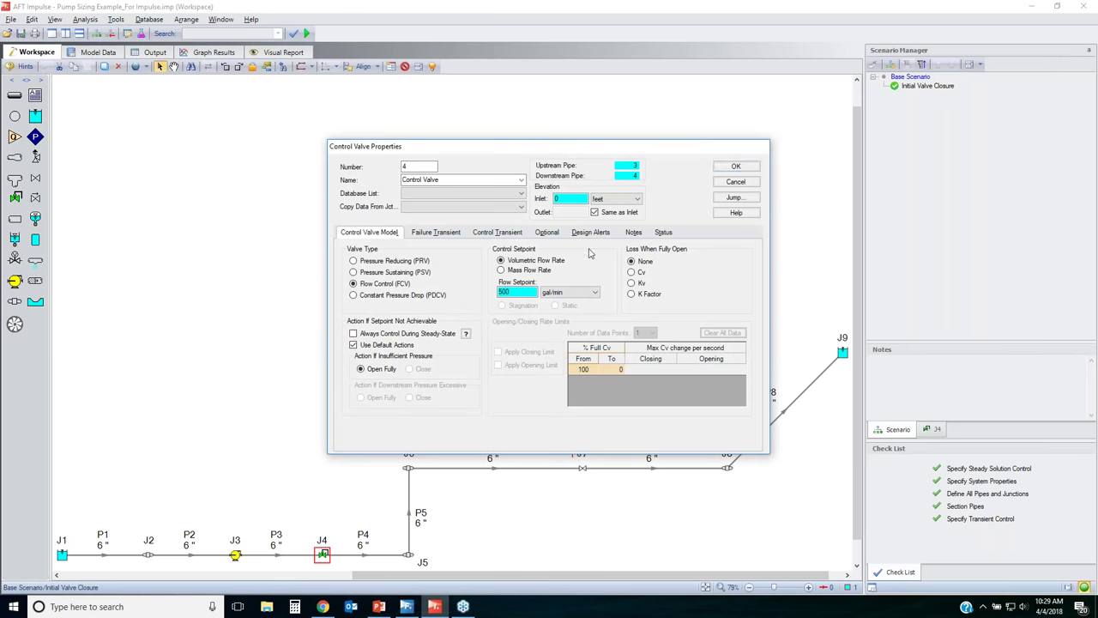
pyautogui.click(738, 168)
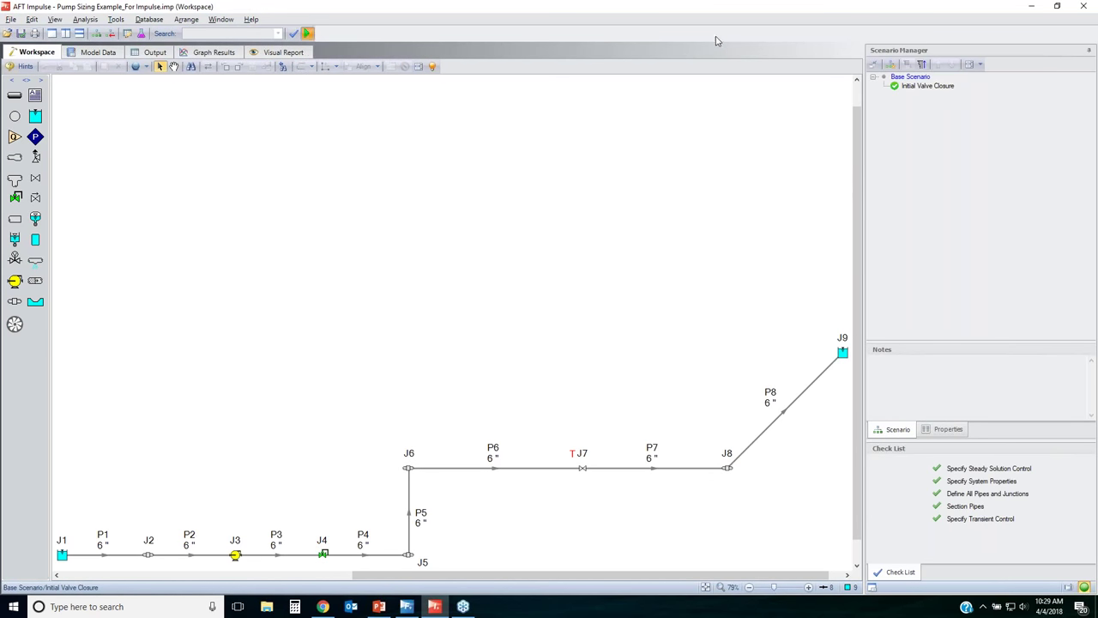
pyautogui.click(522, 190)
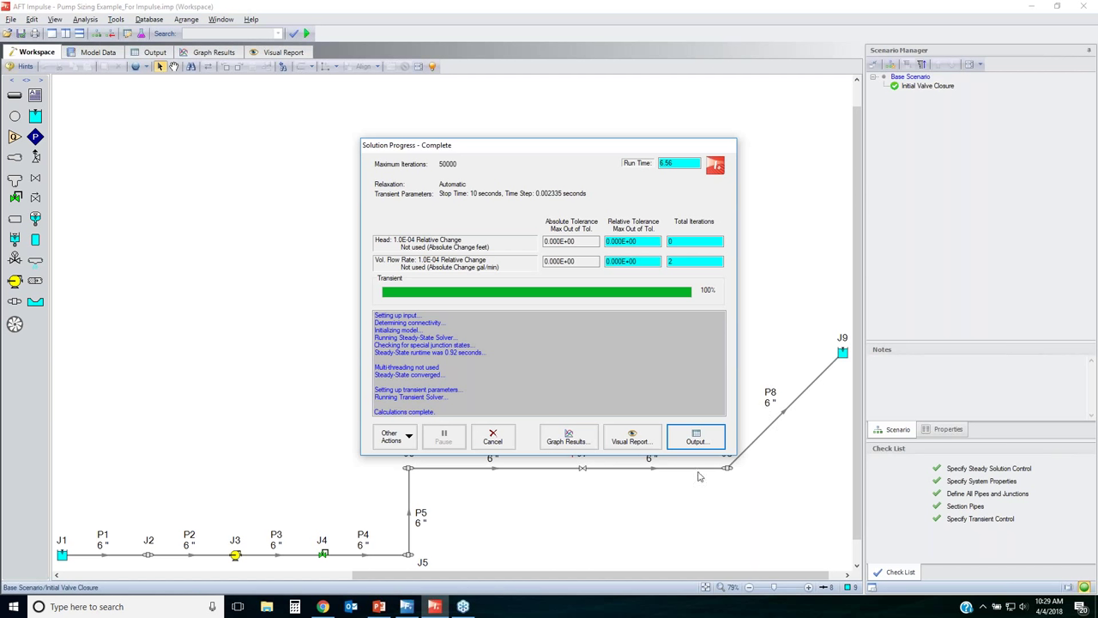
# - Examine each pipe's maximum stagnation pressure in the transient max/min output, with the text reduced to 117%
pyautogui.click(699, 442)
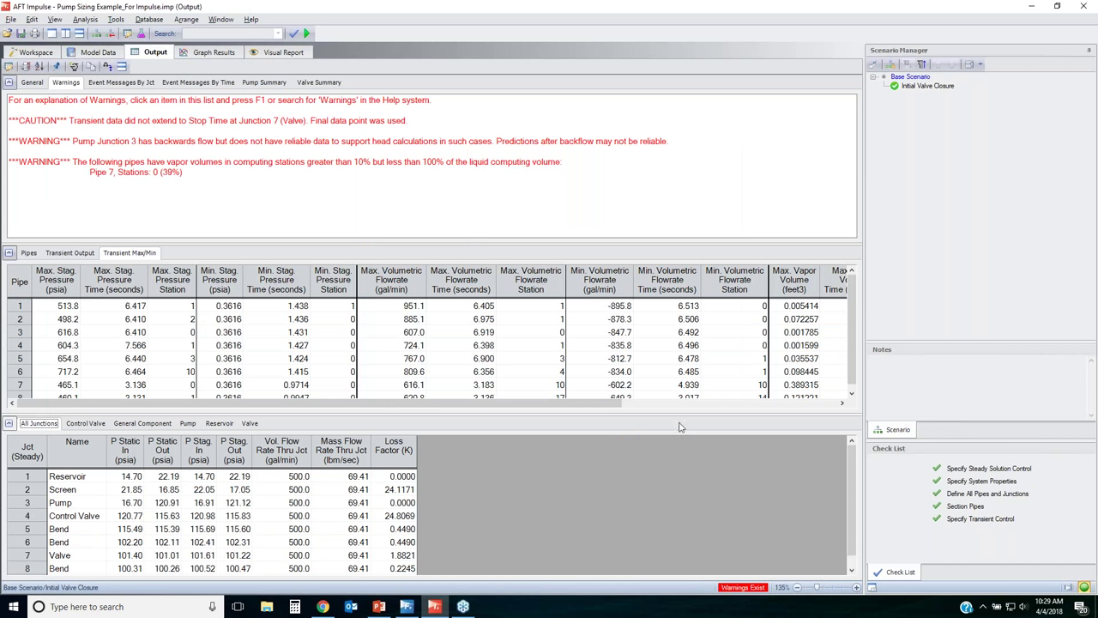
pyautogui.click(817, 588)
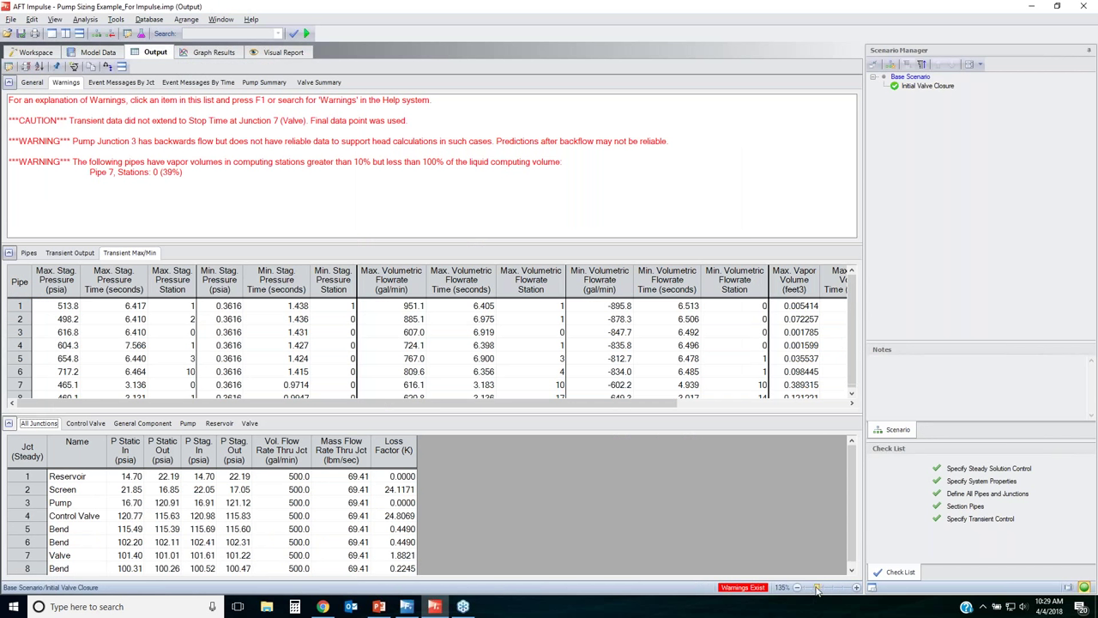
pyautogui.moveTo(817, 589); pyautogui.dragTo(811, 588)
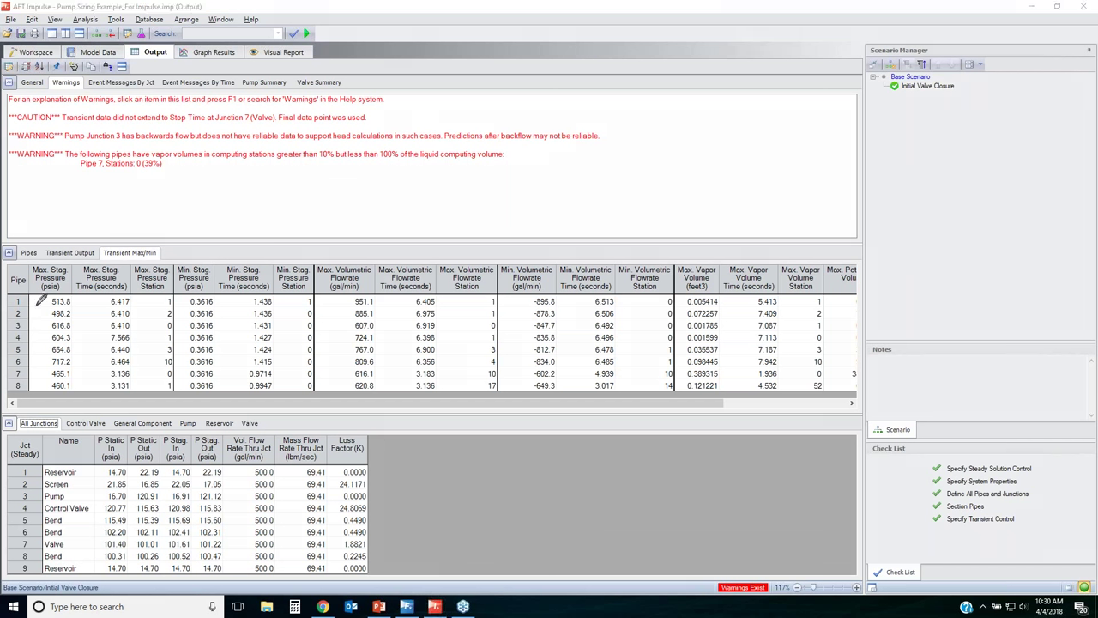
pyautogui.moveTo(109, 248)
pyautogui.mouseDown()
pyautogui.moveTo(173, 240)
pyautogui.moveTo(112, 261)
pyautogui.moveTo(101, 253)
pyautogui.mouseUp()
pyautogui.moveTo(38, 264)
pyautogui.mouseDown()
pyautogui.moveTo(75, 288)
pyautogui.moveTo(74, 365)
pyautogui.moveTo(43, 394)
pyautogui.moveTo(28, 302)
pyautogui.moveTo(40, 278)
pyautogui.mouseUp()
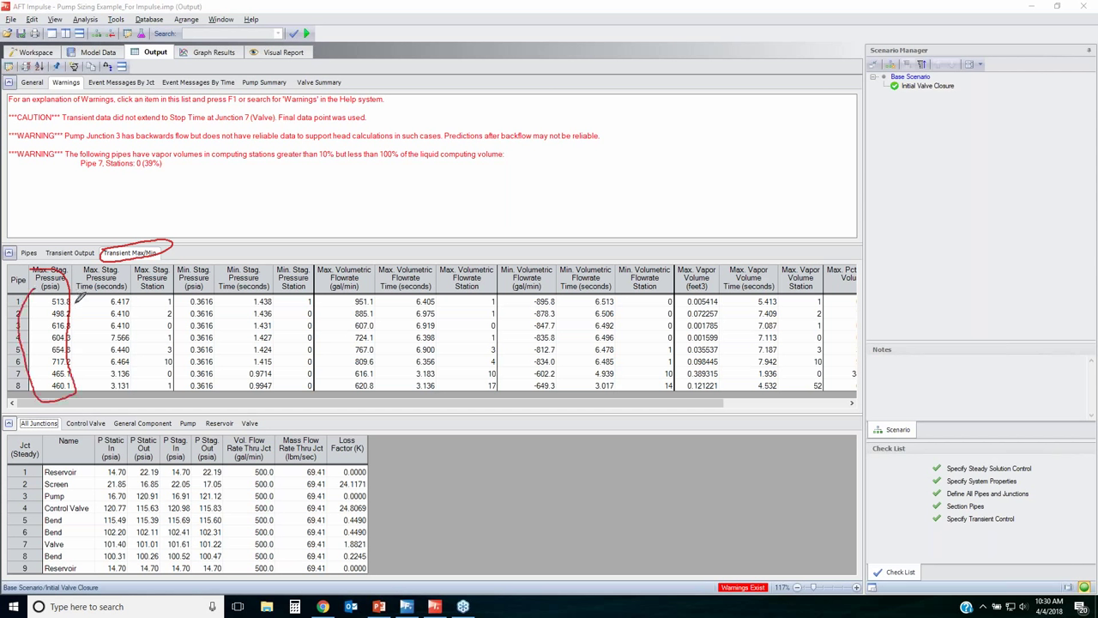
pyautogui.moveTo(12, 358)
pyautogui.mouseDown()
pyautogui.moveTo(68, 352)
pyautogui.moveTo(76, 362)
pyautogui.moveTo(11, 366)
pyautogui.moveTo(9, 355)
pyautogui.moveTo(25, 354)
pyautogui.mouseUp()
pyautogui.press('Escape')
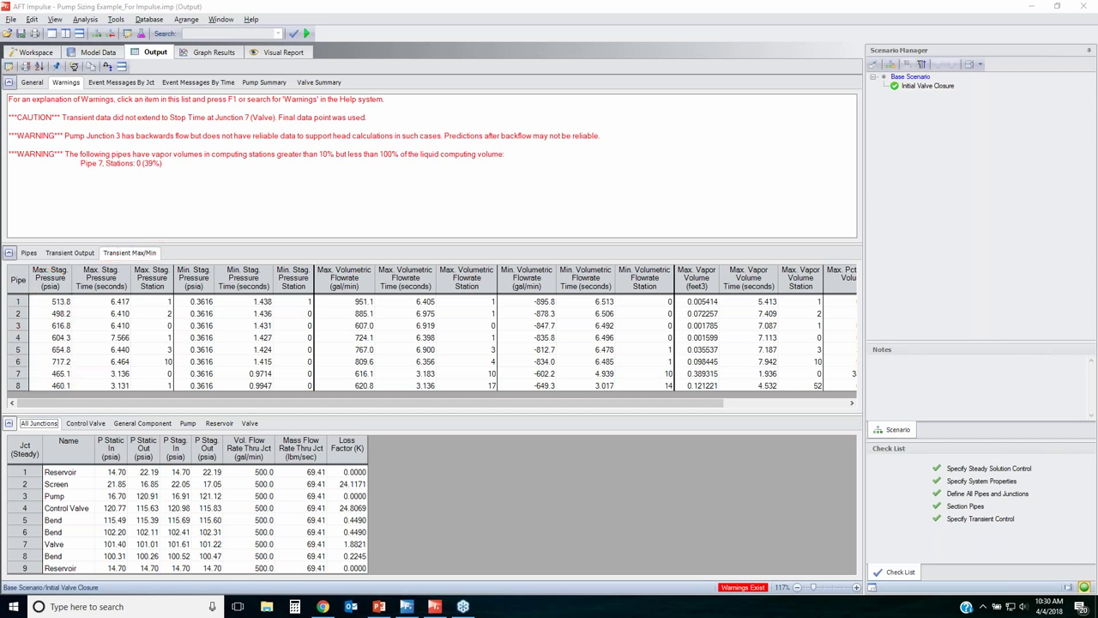
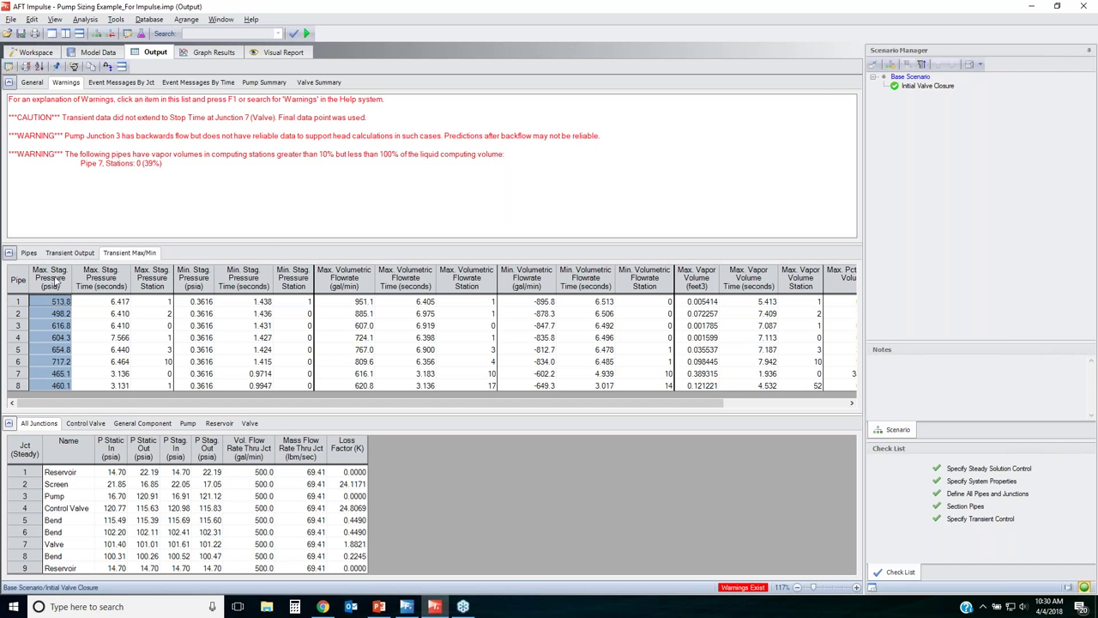
# - Check the steady-state inlet and outlet stagnation pressures of the pipes for comparison
pyautogui.click(29, 253)
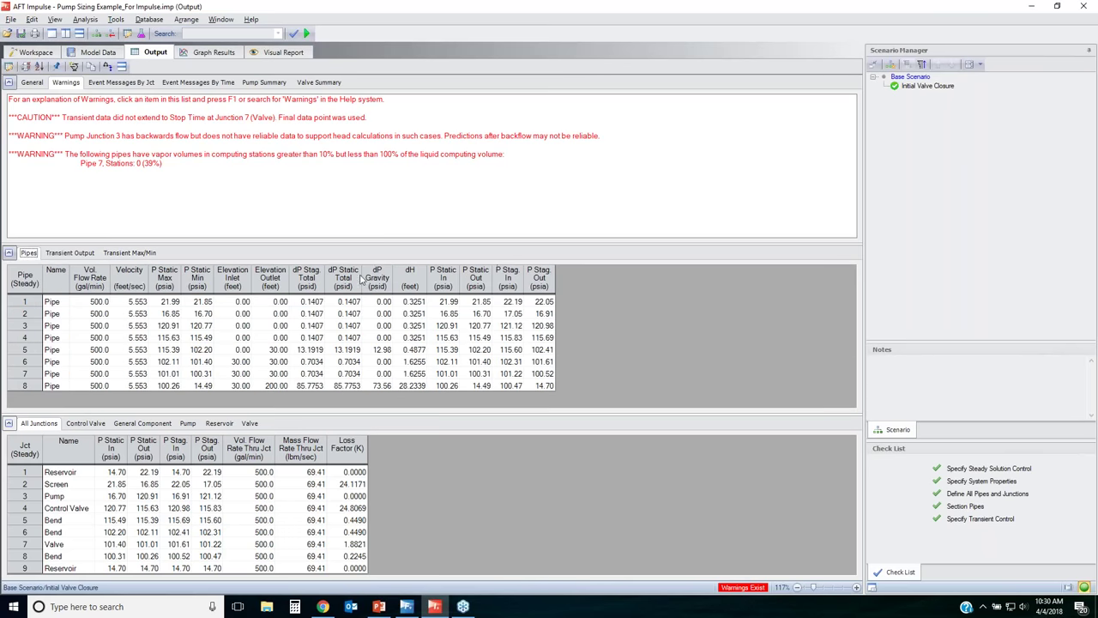
pyautogui.click(513, 283)
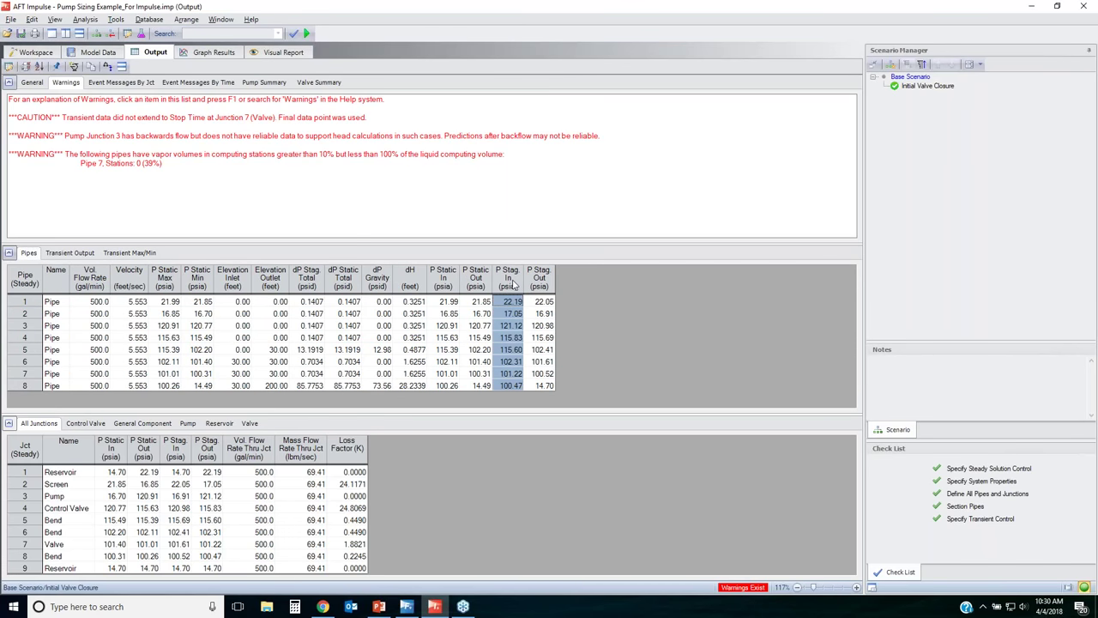
pyautogui.click(549, 281)
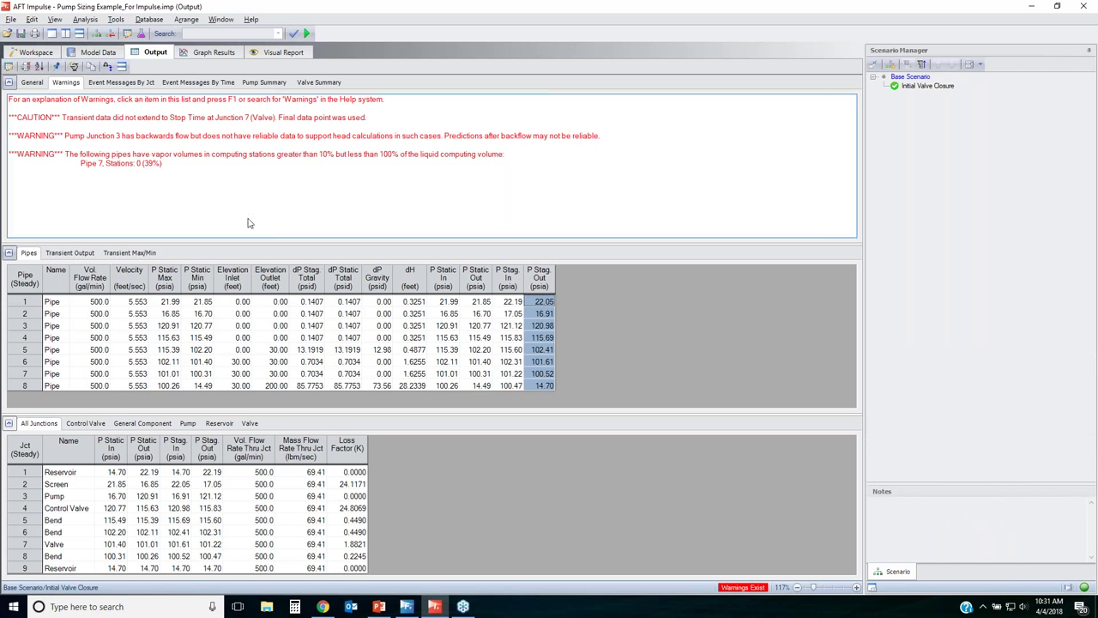
# - Generate a profile graph of maximum and steady-state stagnation pressure in psia along all eight pipes, leaving out the minimum
pyautogui.click(208, 55)
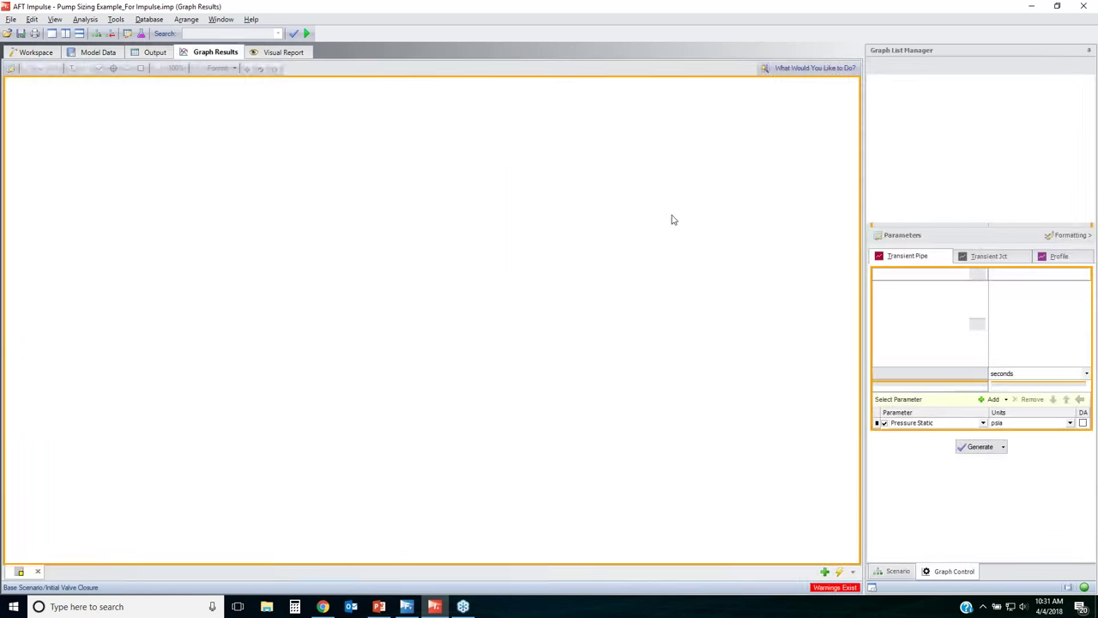
pyautogui.click(1064, 257)
pyautogui.click(935, 292)
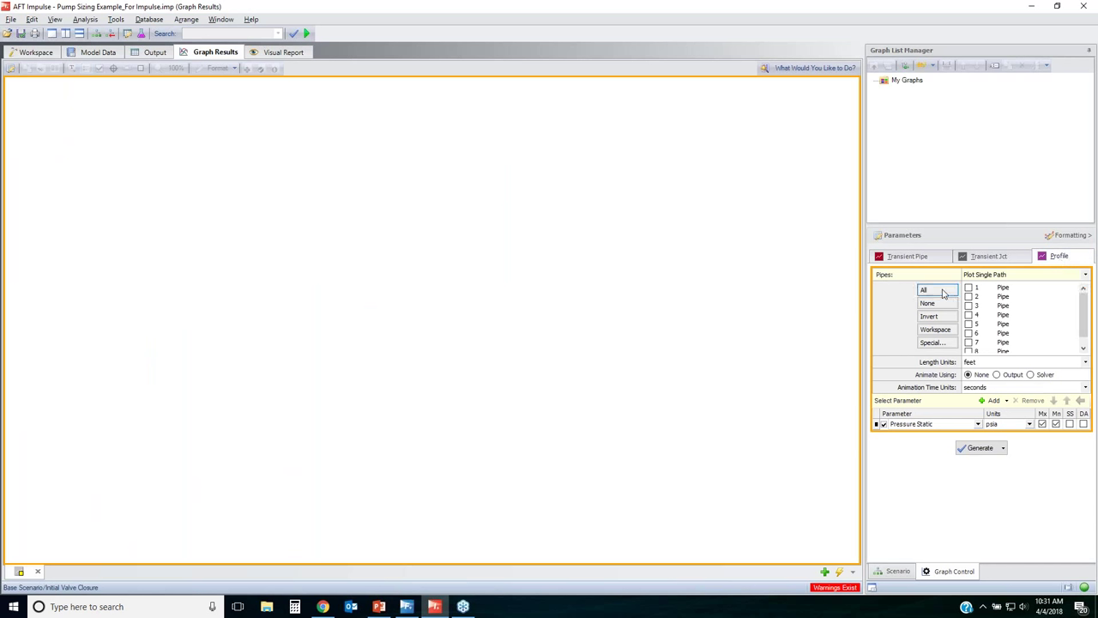
pyautogui.click(978, 424)
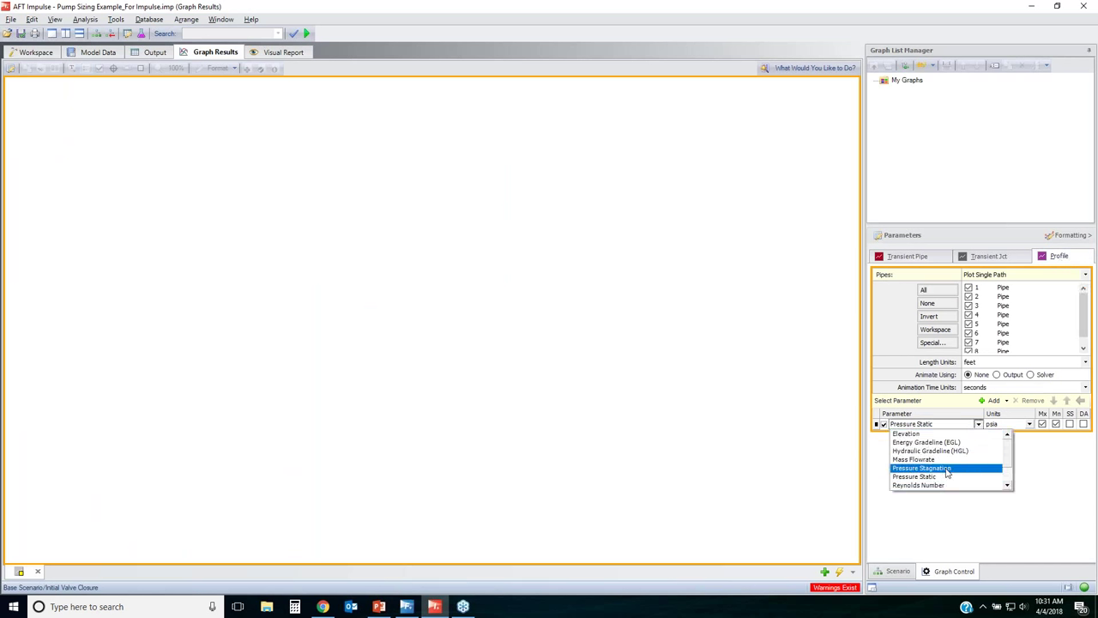
pyautogui.click(945, 468)
pyautogui.click(1055, 423)
pyautogui.click(1070, 423)
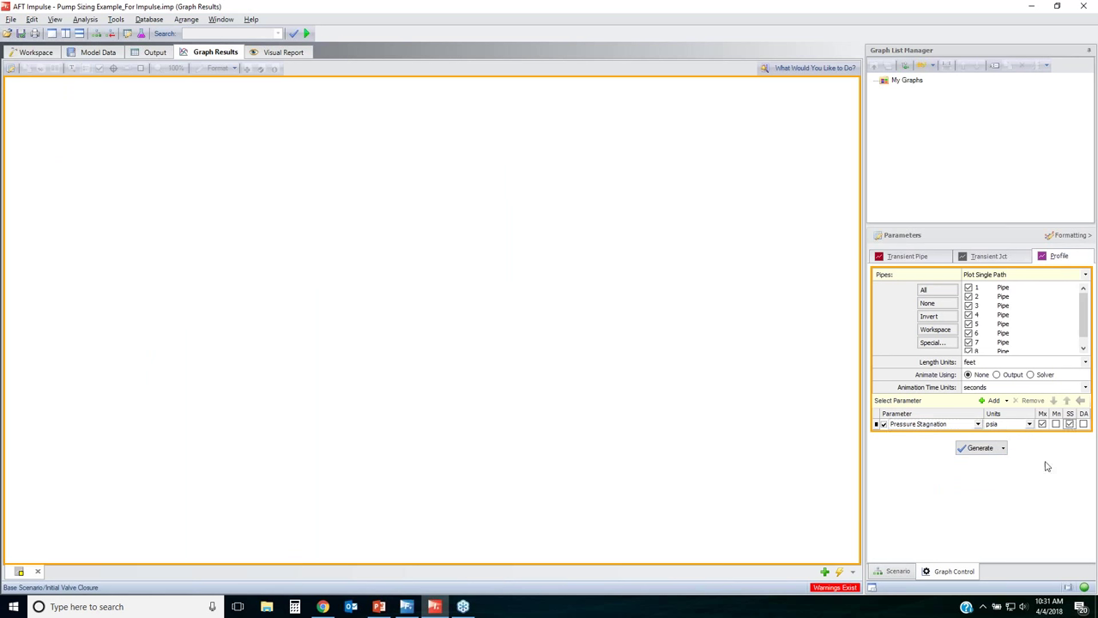
pyautogui.click(982, 453)
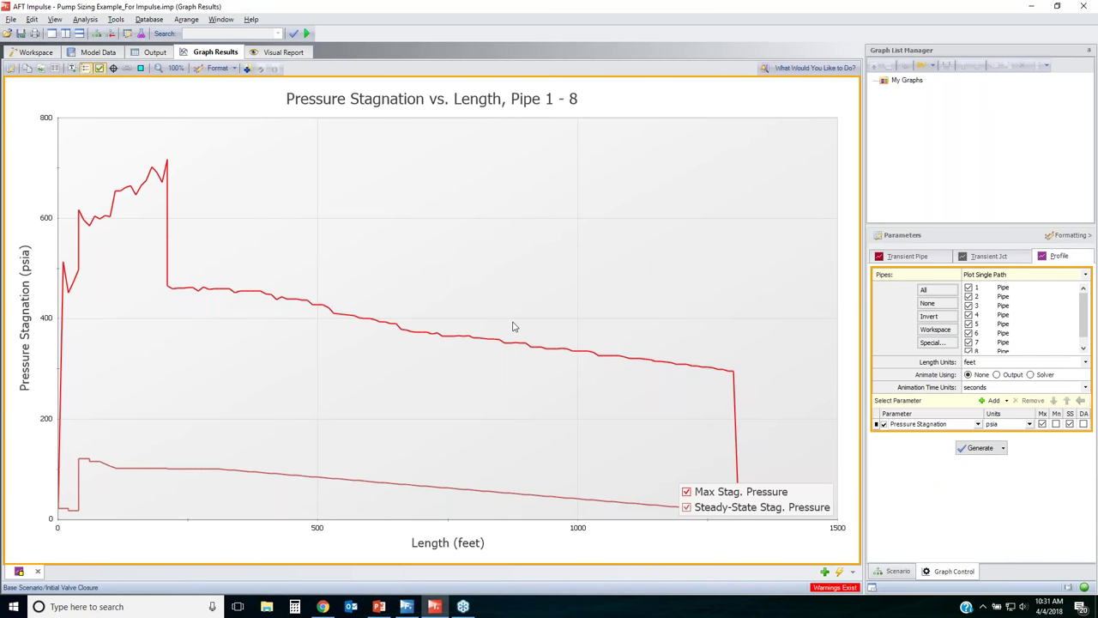
# - Show the junction locations on the pressure profile and compare the maximum and steady-state curves, especially around valve J7
pyautogui.click(141, 68)
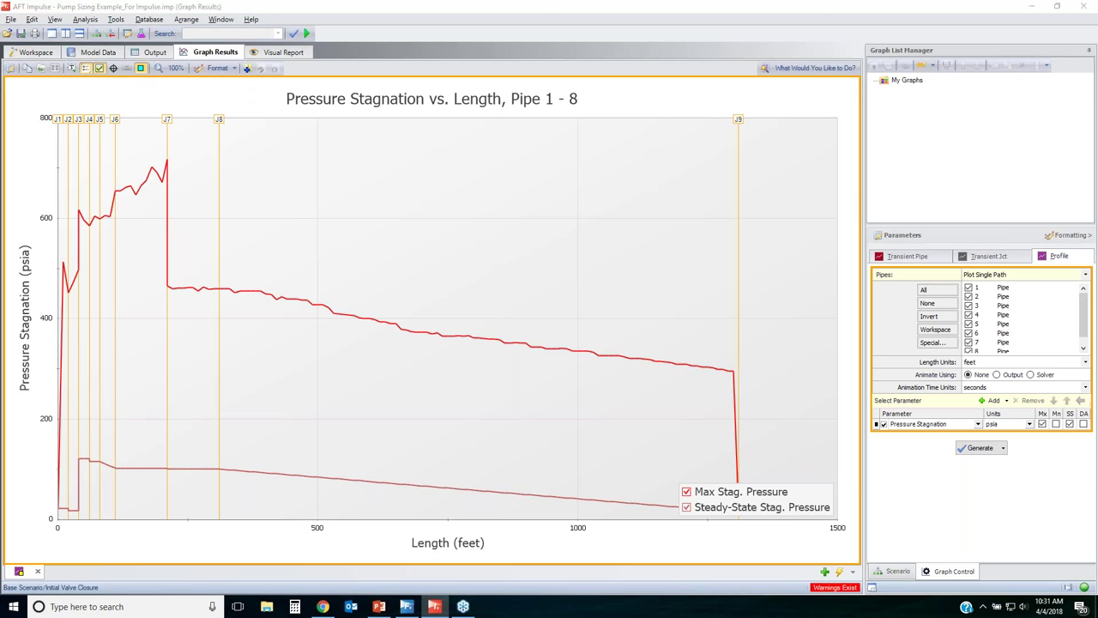
pyautogui.moveTo(171, 146)
pyautogui.mouseDown()
pyautogui.moveTo(192, 257)
pyautogui.moveTo(169, 276)
pyautogui.moveTo(140, 203)
pyautogui.moveTo(175, 159)
pyautogui.mouseUp()
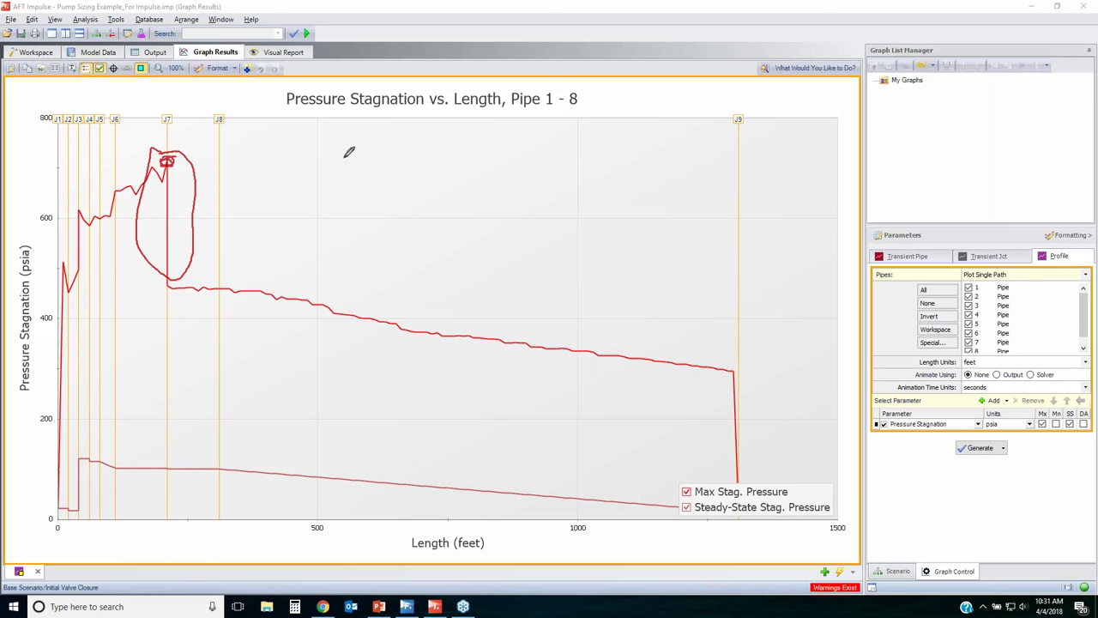
pyautogui.moveTo(778, 410)
pyautogui.mouseDown()
pyautogui.moveTo(652, 375)
pyautogui.moveTo(253, 350)
pyautogui.mouseUp()
pyautogui.moveTo(148, 320)
pyautogui.mouseDown()
pyautogui.moveTo(100, 194)
pyautogui.moveTo(540, 303)
pyautogui.mouseUp()
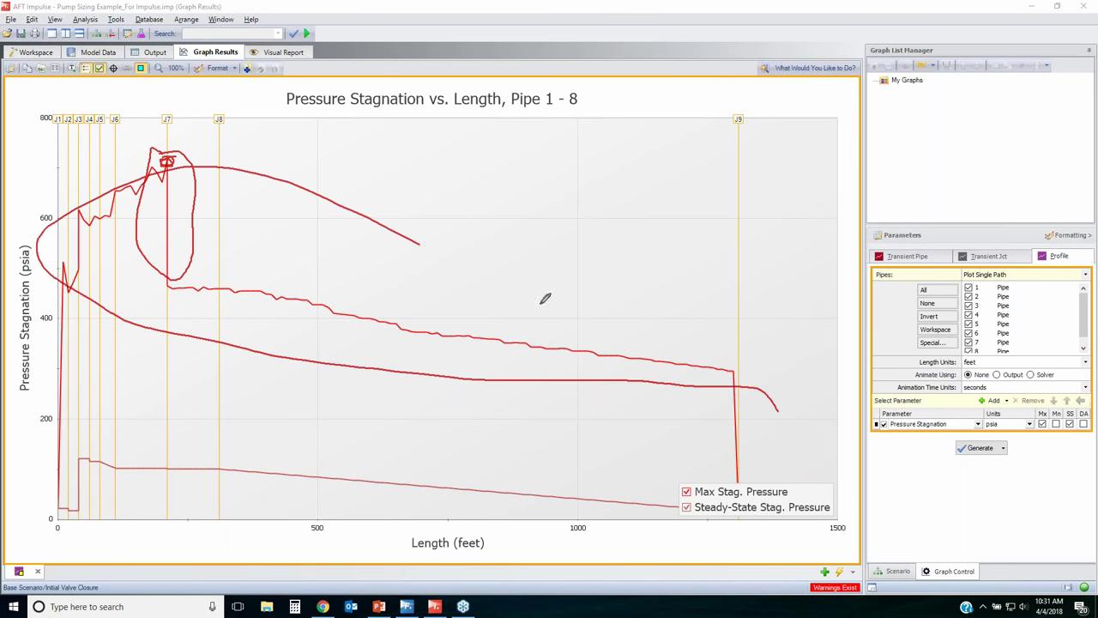
pyautogui.moveTo(46, 448)
pyautogui.mouseDown()
pyautogui.moveTo(123, 433)
pyautogui.moveTo(365, 457)
pyautogui.moveTo(156, 461)
pyautogui.mouseUp()
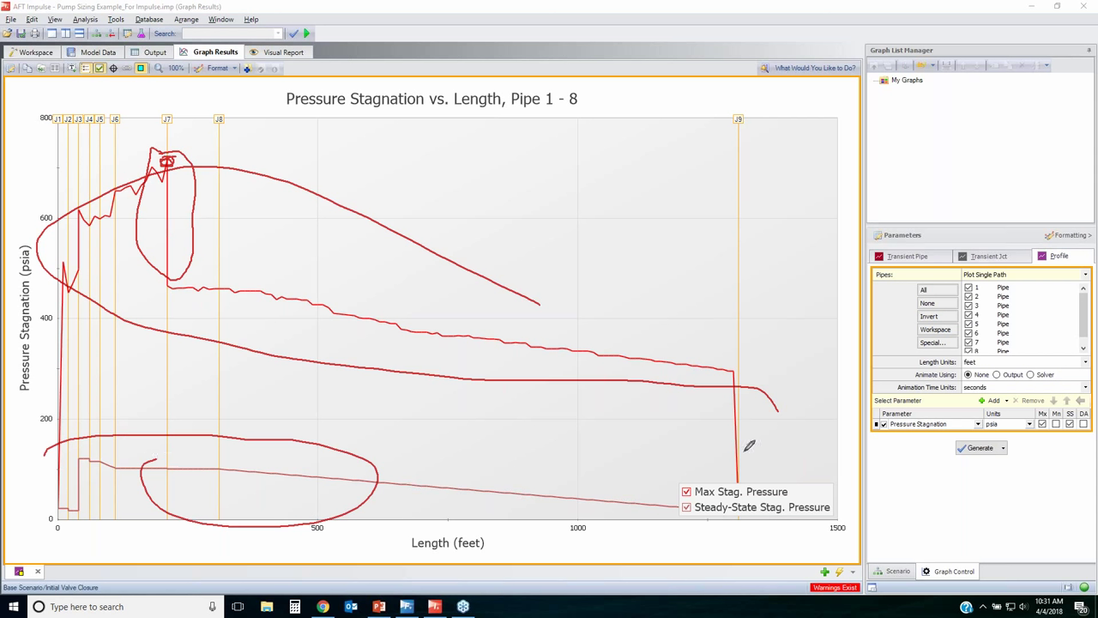
pyautogui.press('Escape')
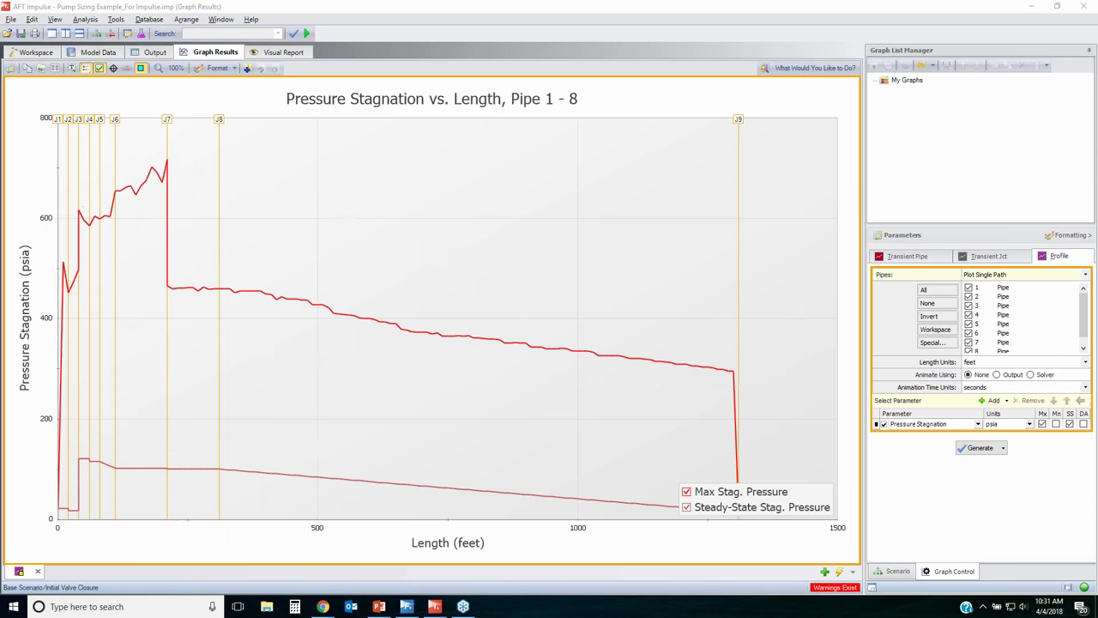
# - Recolor the steady-state stagnation pressure line blue in the profile graph
pyautogui.click(1069, 235)
pyautogui.click(967, 257)
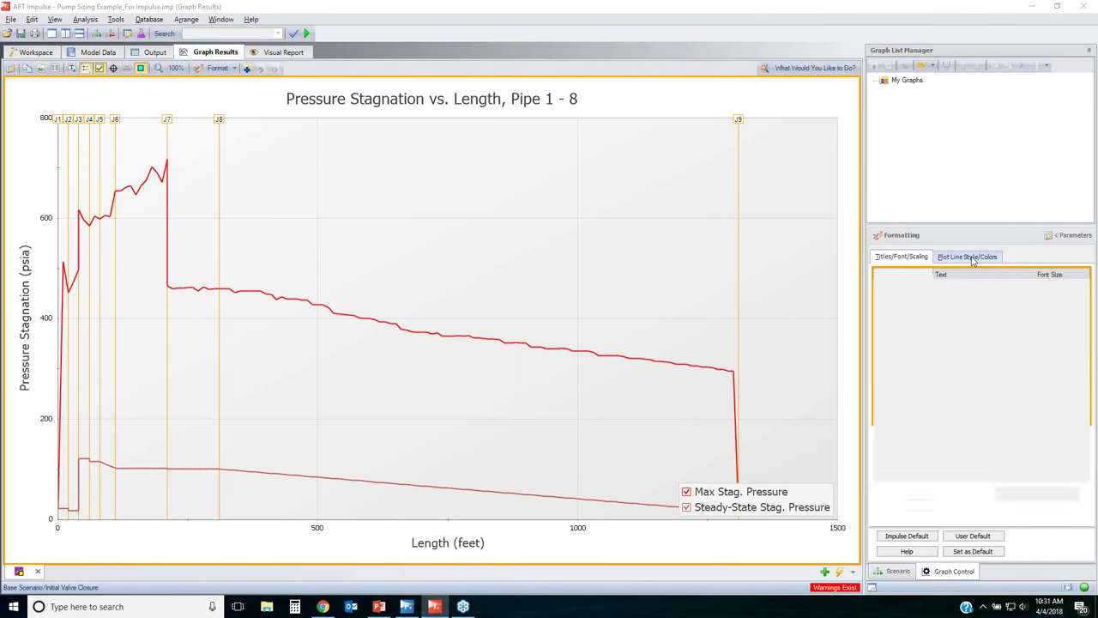
pyautogui.click(1018, 303)
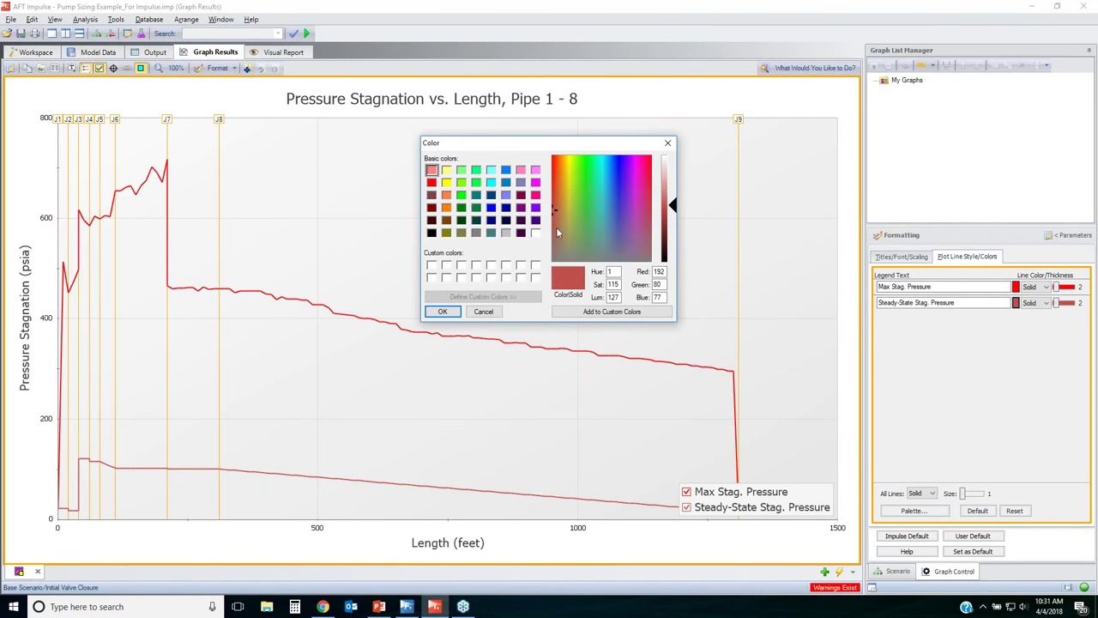
pyautogui.click(491, 208)
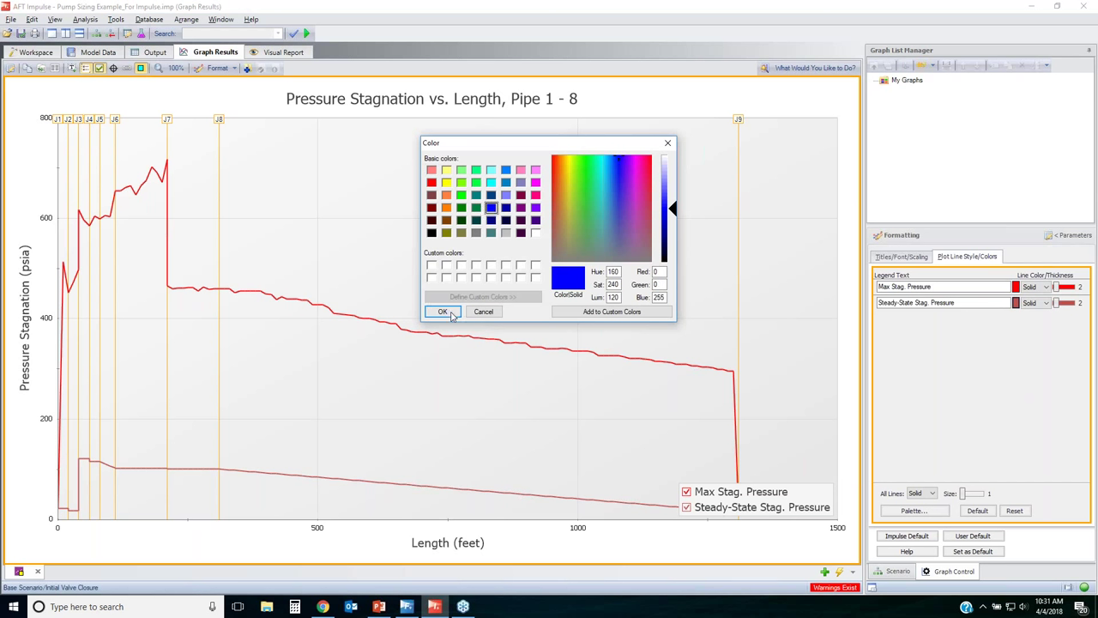
pyautogui.click(442, 311)
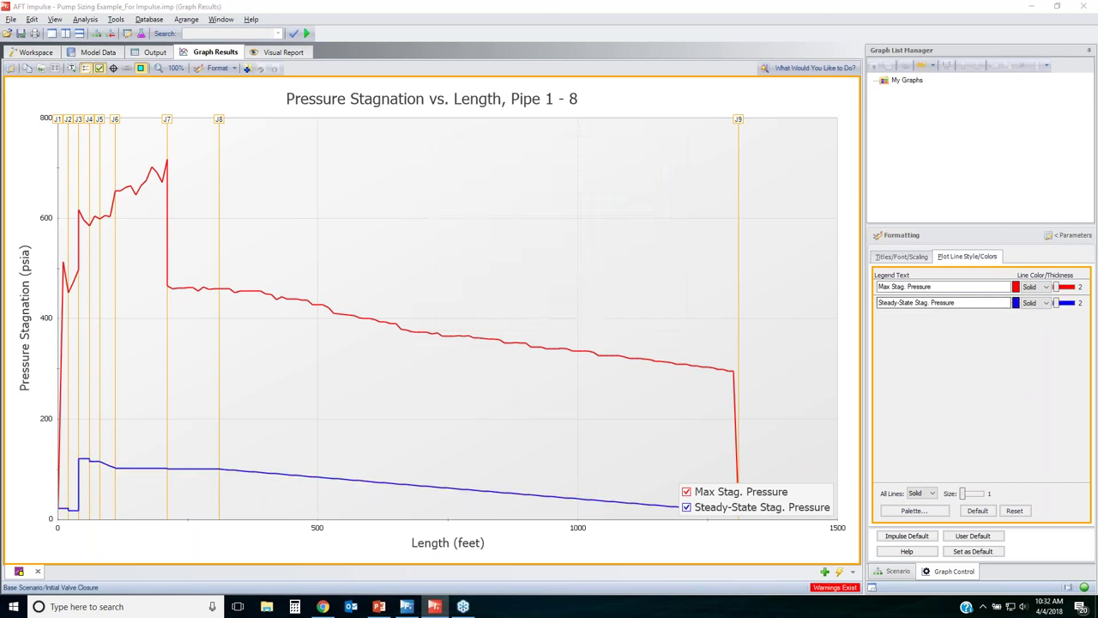
pyautogui.click(1072, 234)
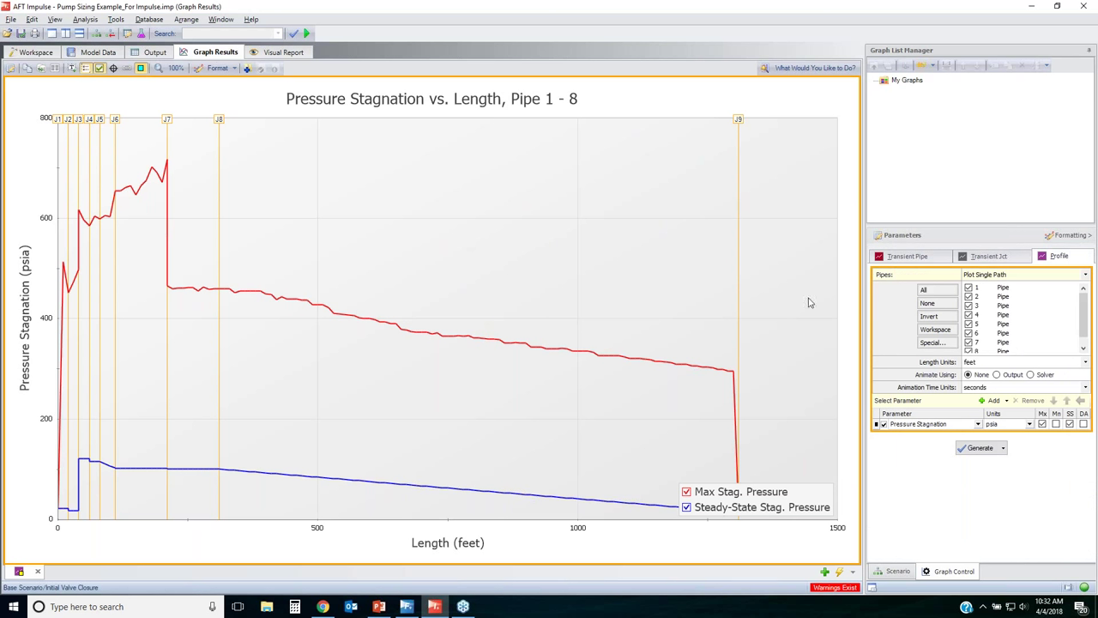
# - Add the profile graph to the graph list as "Max & SS Pressure Profile"
pyautogui.click(247, 67)
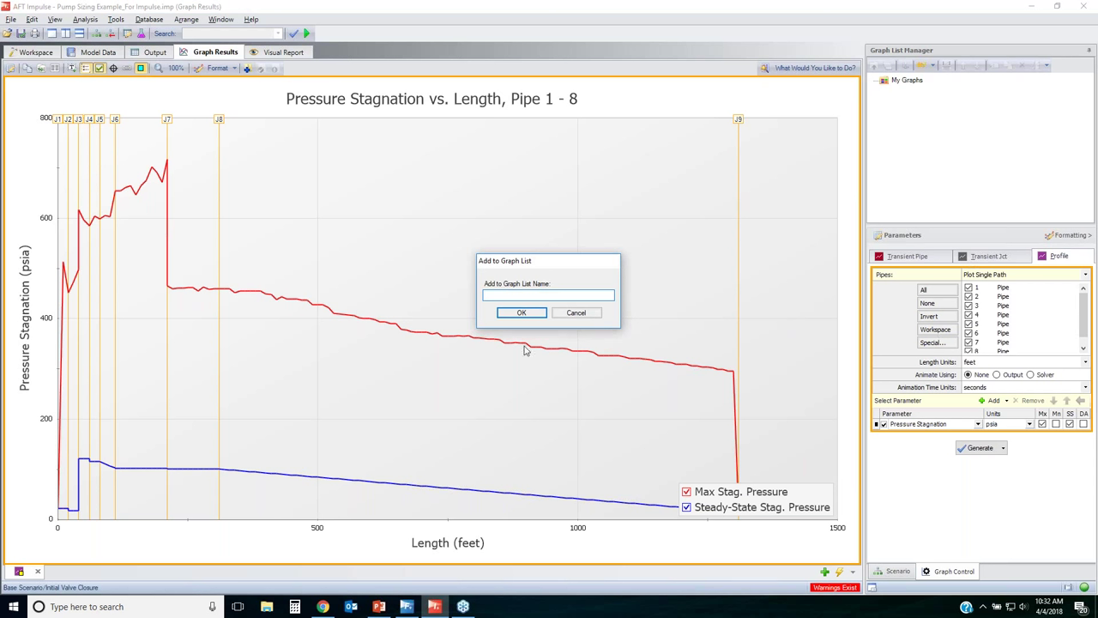
pyautogui.write('Max & SS Pressure Profile')
pyautogui.press('Return')
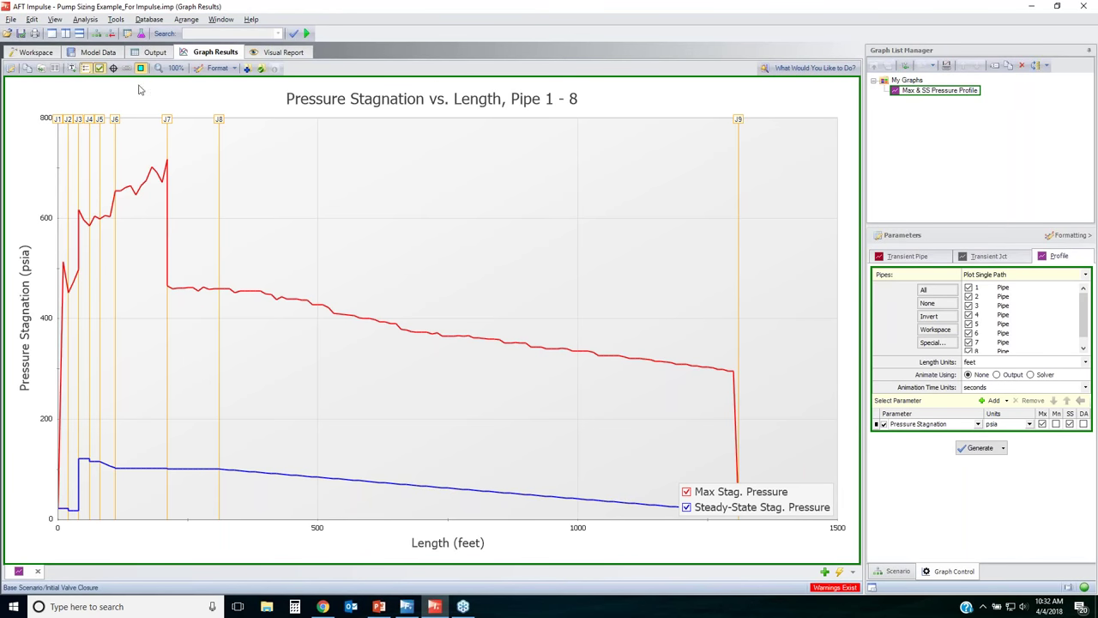
# - Display the pipes' transient max/min output with the junction section collapsed and the text enlarged to 135%
pyautogui.click(158, 53)
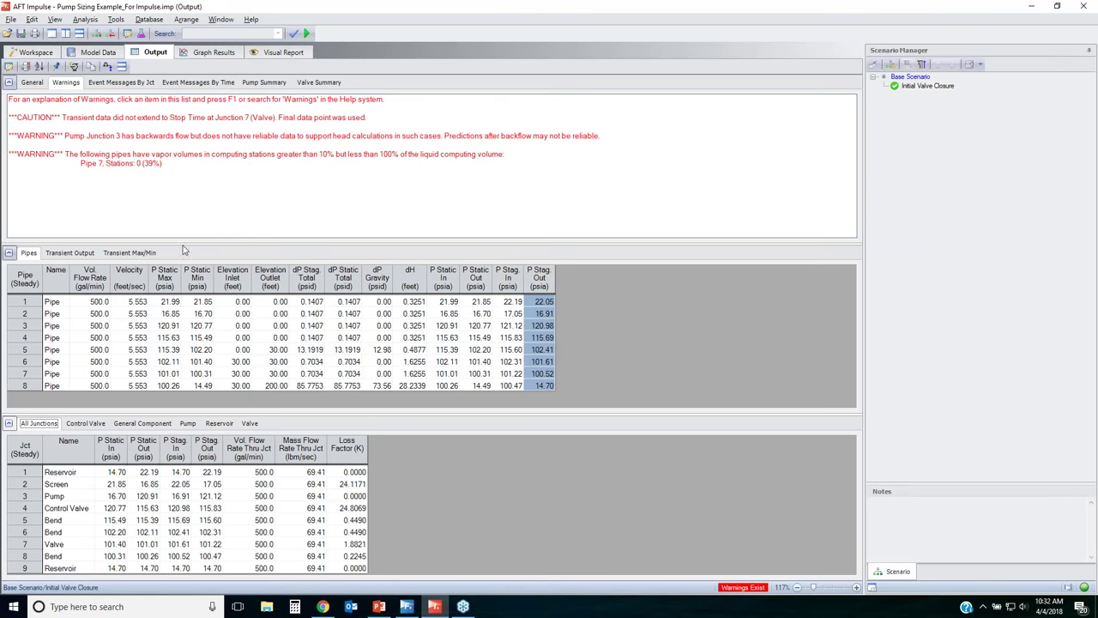
pyautogui.click(129, 254)
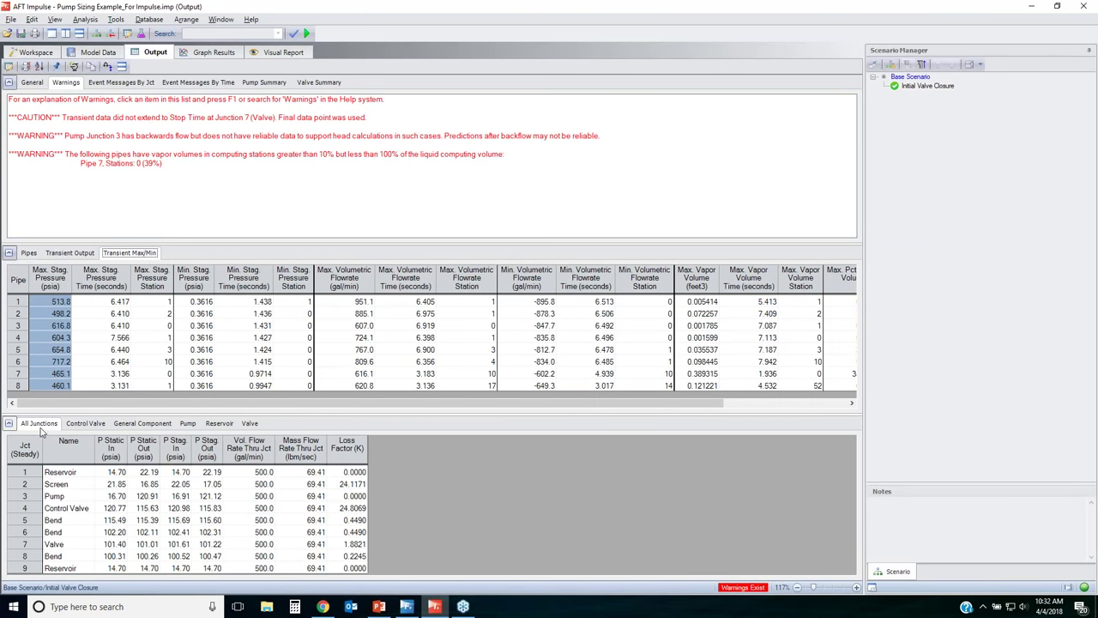
pyautogui.click(9, 423)
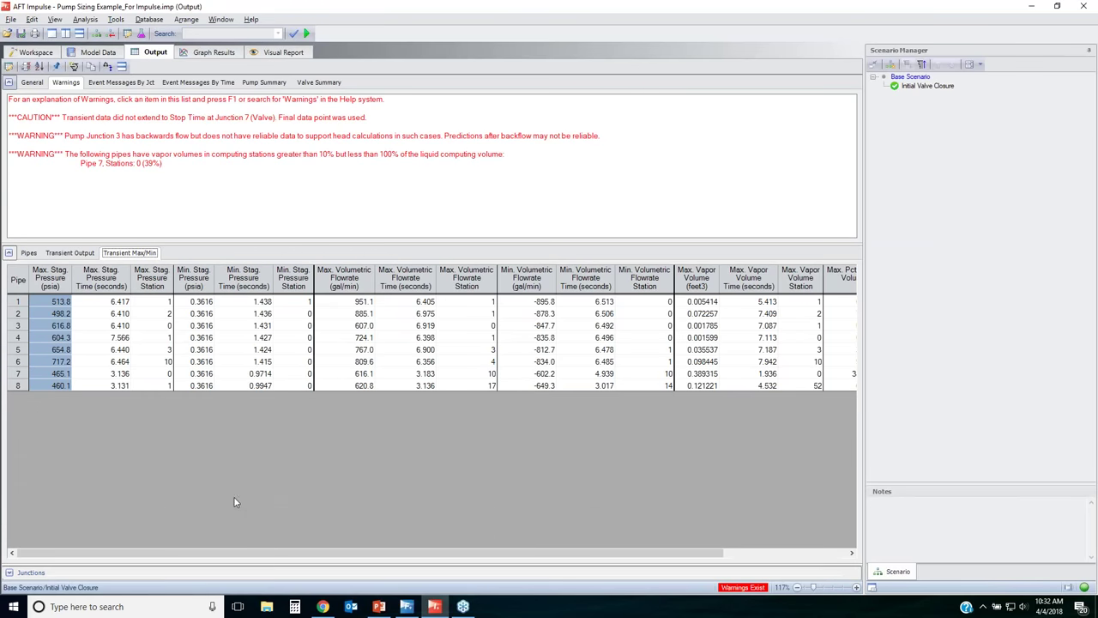
pyautogui.click(817, 590)
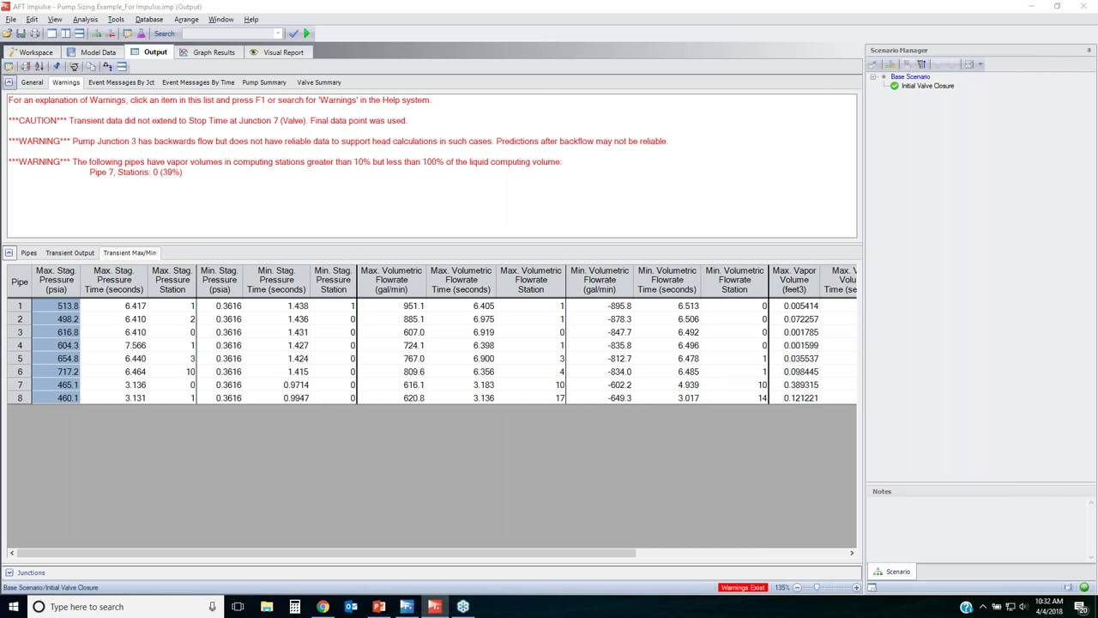
# - Compare the pipes' minimum stagnation pressures with the fluid's vapor pressure in the system properties, leaving the properties unchanged
pyautogui.moveTo(202, 267)
pyautogui.mouseDown()
pyautogui.moveTo(254, 276)
pyautogui.moveTo(243, 394)
pyautogui.moveTo(206, 360)
pyautogui.moveTo(195, 250)
pyautogui.moveTo(225, 292)
pyautogui.mouseUp()
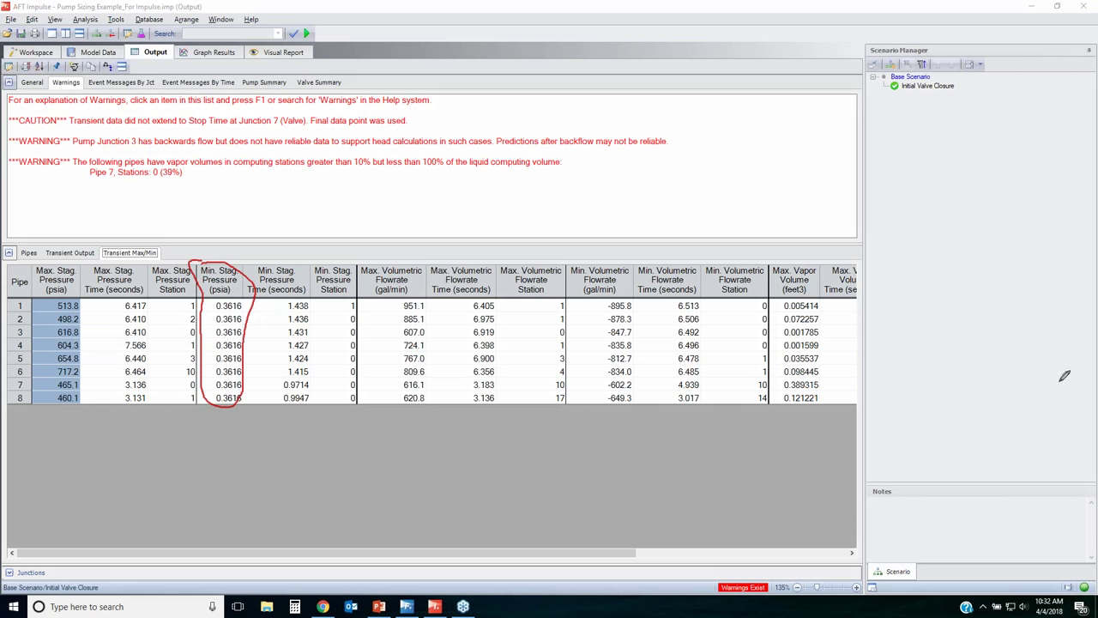
pyautogui.press('Escape')
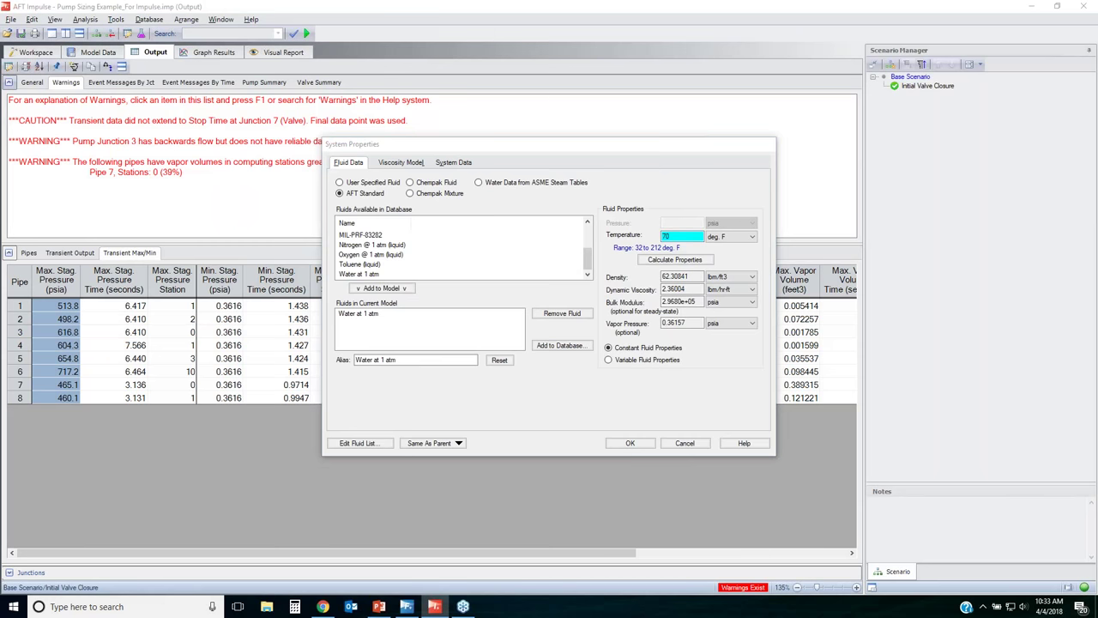
pyautogui.moveTo(600, 323)
pyautogui.mouseDown()
pyautogui.moveTo(762, 312)
pyautogui.moveTo(605, 323)
pyautogui.moveTo(642, 308)
pyautogui.mouseUp()
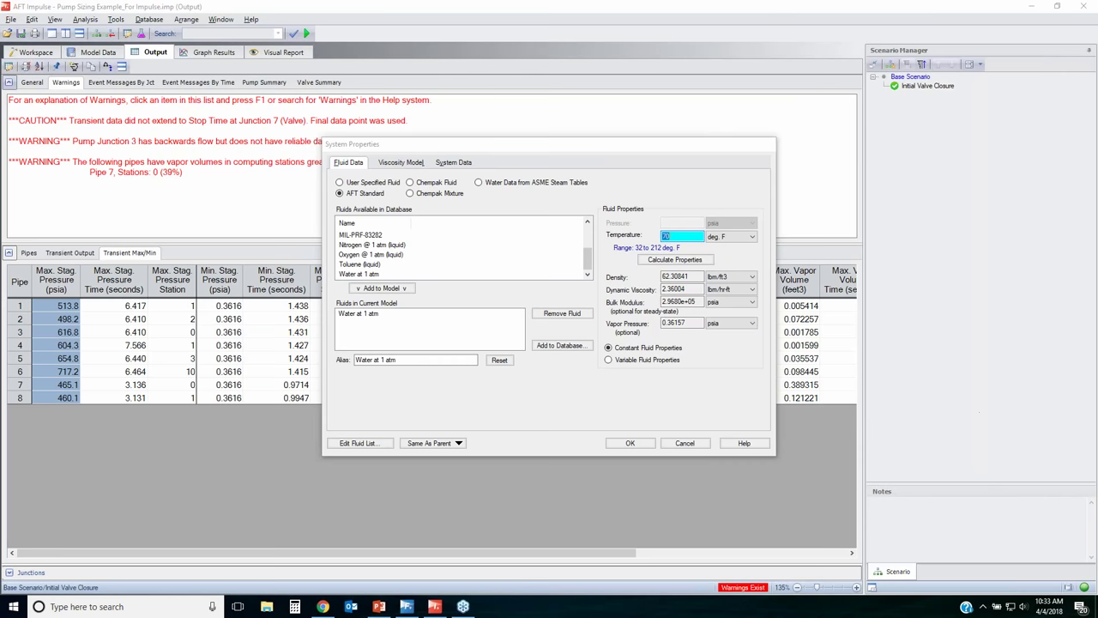
pyautogui.click(685, 443)
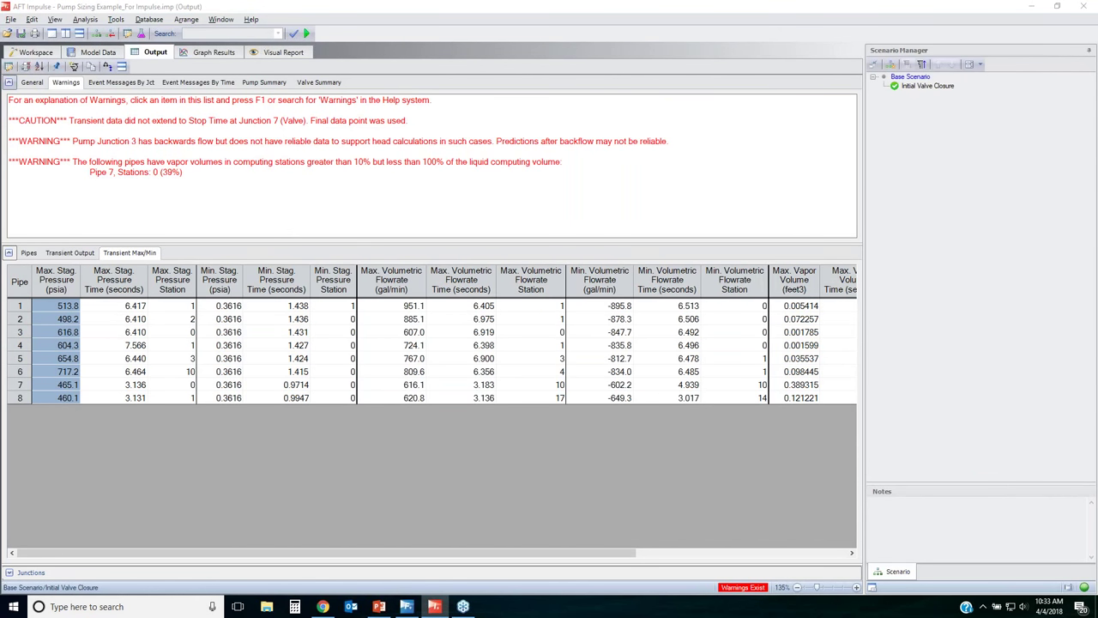
# - Examine the pipe 7 vapor volume warning alongside the minimum pressure, maximum vapor volume and maximum pressure columns
pyautogui.moveTo(195, 269)
pyautogui.mouseDown()
pyautogui.moveTo(241, 267)
pyautogui.moveTo(244, 329)
pyautogui.moveTo(224, 392)
pyautogui.moveTo(190, 348)
pyautogui.moveTo(195, 274)
pyautogui.moveTo(241, 271)
pyautogui.mouseUp()
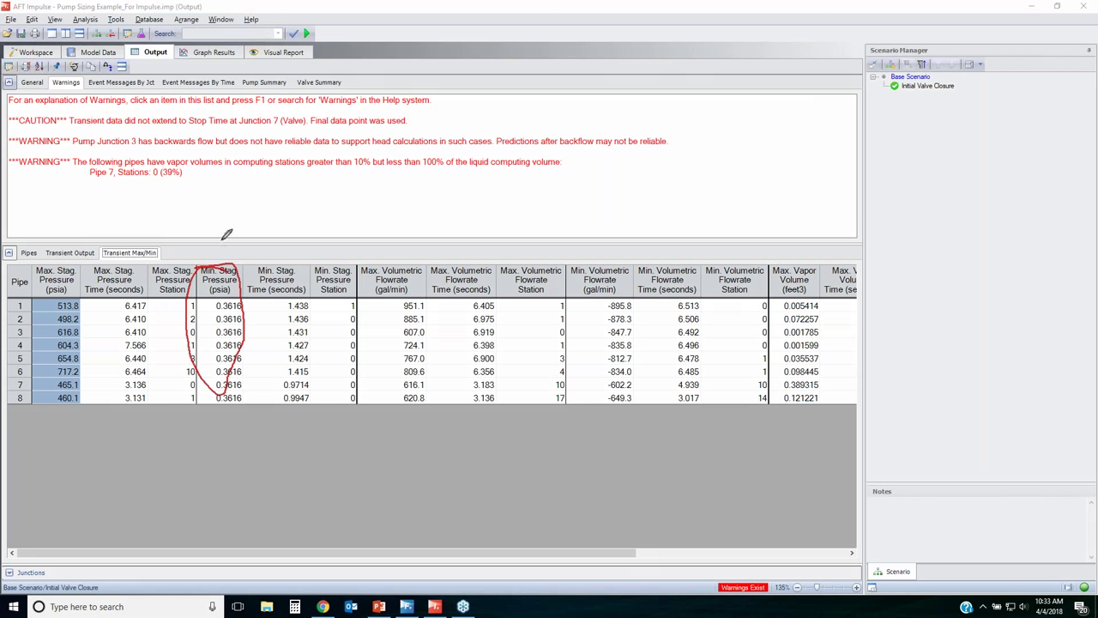
pyautogui.moveTo(31, 190); pyautogui.dragTo(440, 190)
pyautogui.moveTo(521, 185)
pyautogui.mouseDown()
pyautogui.moveTo(564, 180)
pyautogui.moveTo(567, 158)
pyautogui.moveTo(70, 149)
pyautogui.moveTo(12, 158)
pyautogui.moveTo(19, 182)
pyautogui.moveTo(76, 185)
pyautogui.mouseUp()
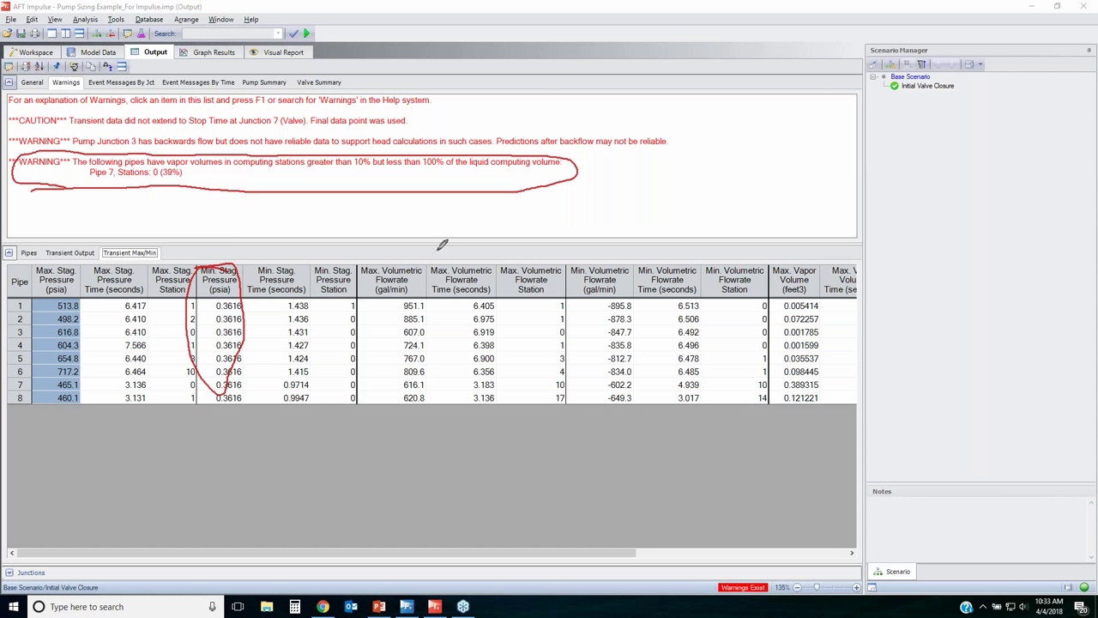
pyautogui.moveTo(90, 179)
pyautogui.mouseDown()
pyautogui.moveTo(145, 179)
pyautogui.moveTo(137, 159)
pyautogui.moveTo(86, 160)
pyautogui.moveTo(101, 175)
pyautogui.mouseUp()
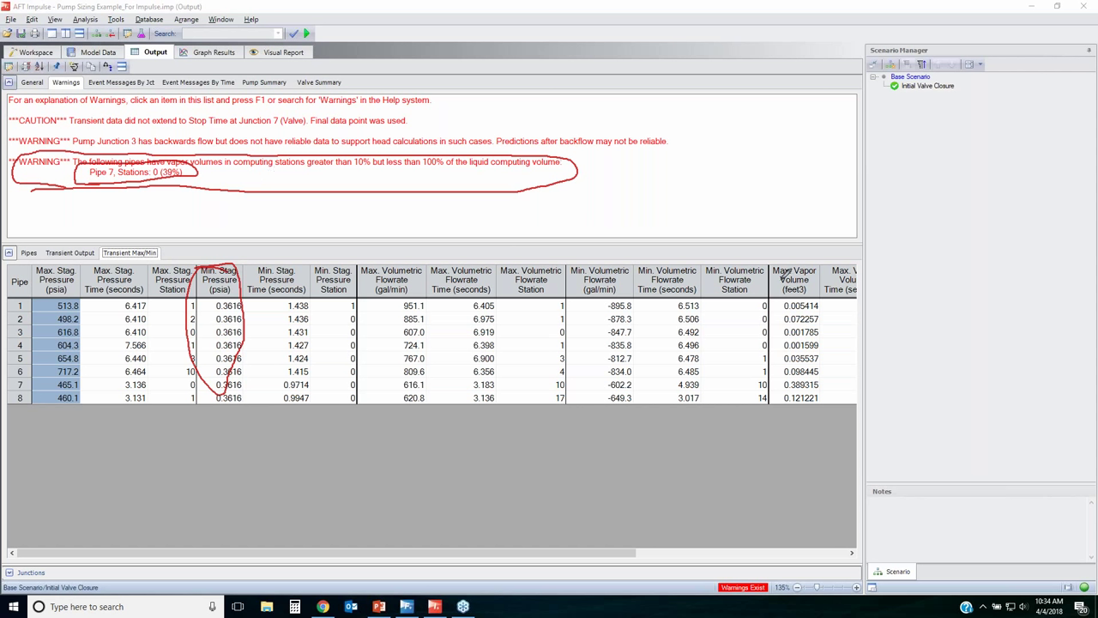
pyautogui.moveTo(769, 266)
pyautogui.mouseDown()
pyautogui.moveTo(820, 262)
pyautogui.moveTo(827, 402)
pyautogui.moveTo(776, 405)
pyautogui.moveTo(775, 258)
pyautogui.mouseUp()
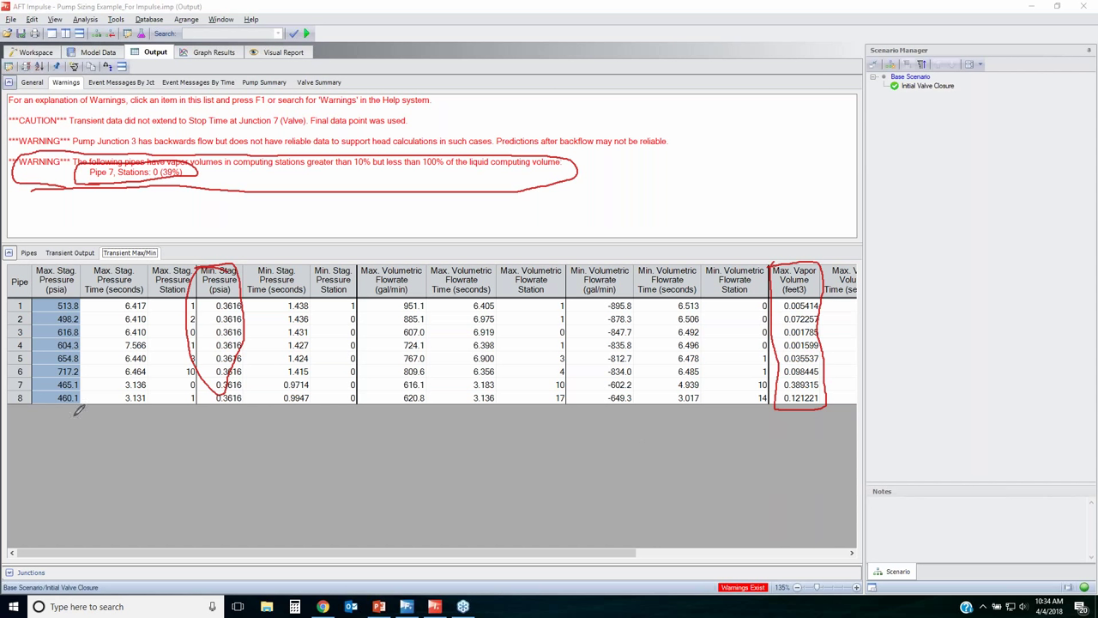
pyautogui.moveTo(32, 268)
pyautogui.mouseDown()
pyautogui.moveTo(81, 276)
pyautogui.moveTo(84, 387)
pyautogui.moveTo(50, 418)
pyautogui.moveTo(23, 355)
pyautogui.moveTo(26, 282)
pyautogui.moveTo(60, 271)
pyautogui.mouseUp()
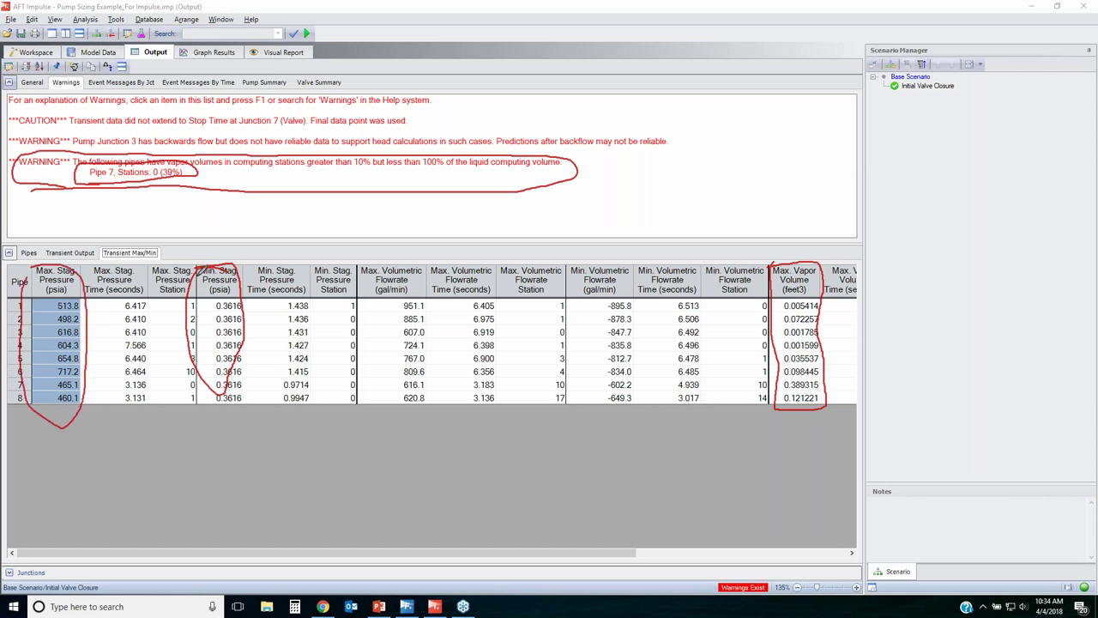
pyautogui.click(604, 250)
pyautogui.moveTo(169, 229)
pyautogui.mouseDown()
pyautogui.moveTo(90, 262)
pyautogui.moveTo(163, 262)
pyautogui.mouseUp()
pyautogui.press('Escape')
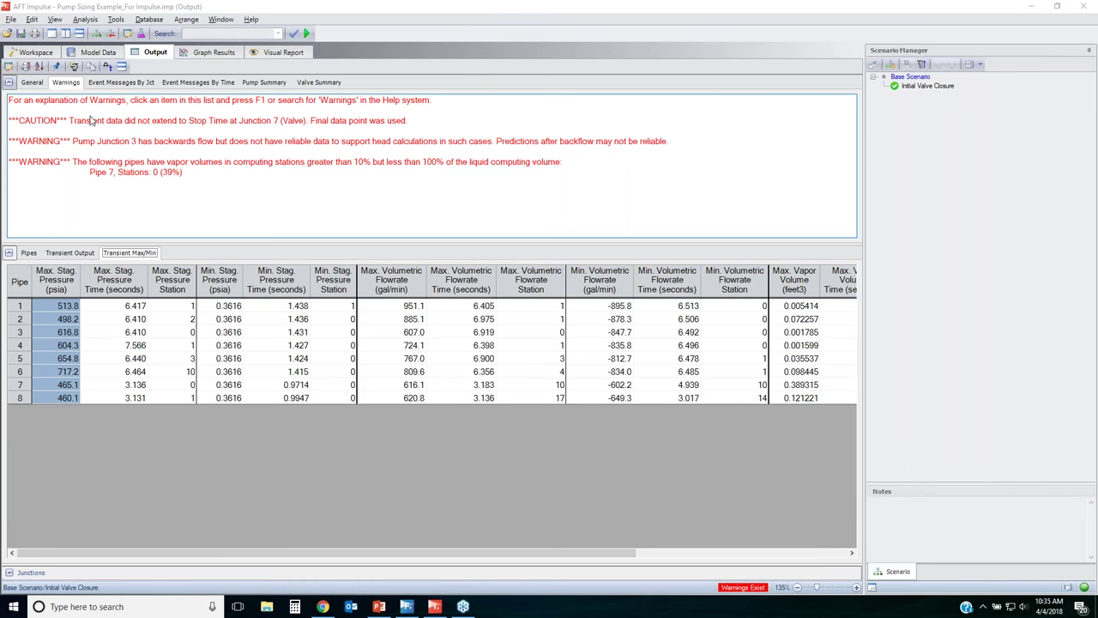
# - Generate a transient stagnation pressure graph for the pipe inlet and outlet connected to valve J7
pyautogui.click(36, 54)
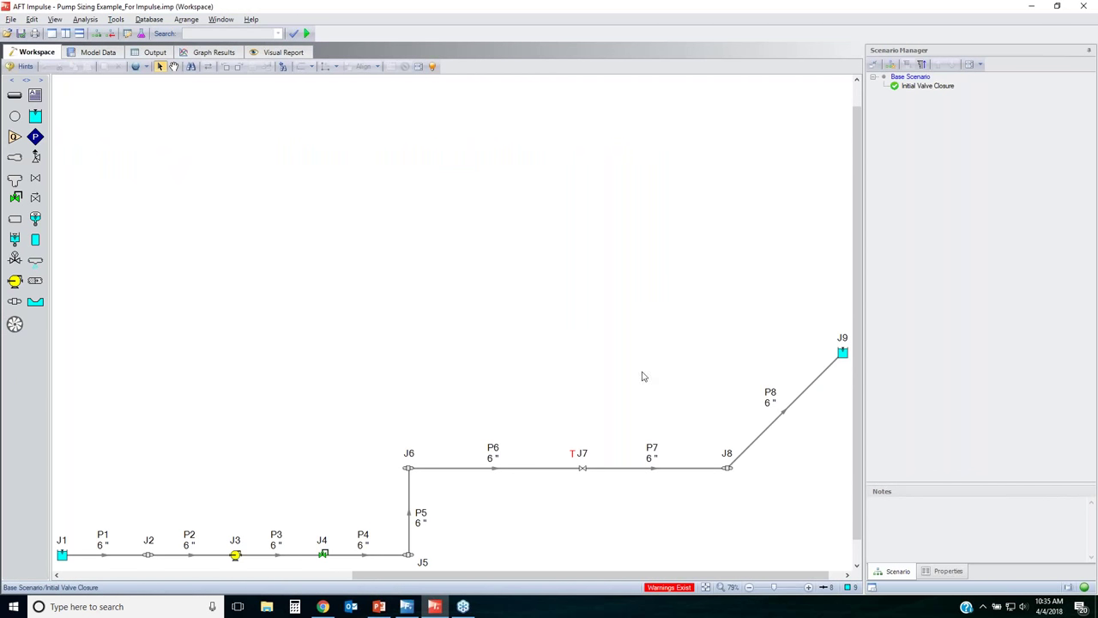
pyautogui.click(583, 470)
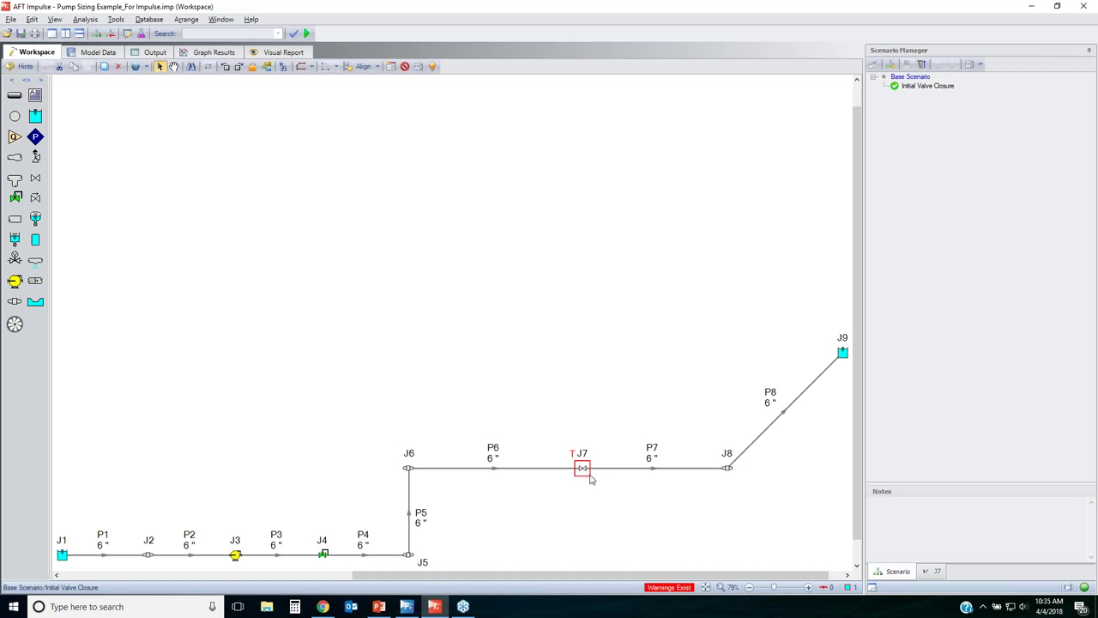
pyautogui.click(571, 502)
pyautogui.click(583, 472)
pyautogui.rightClick(583, 472)
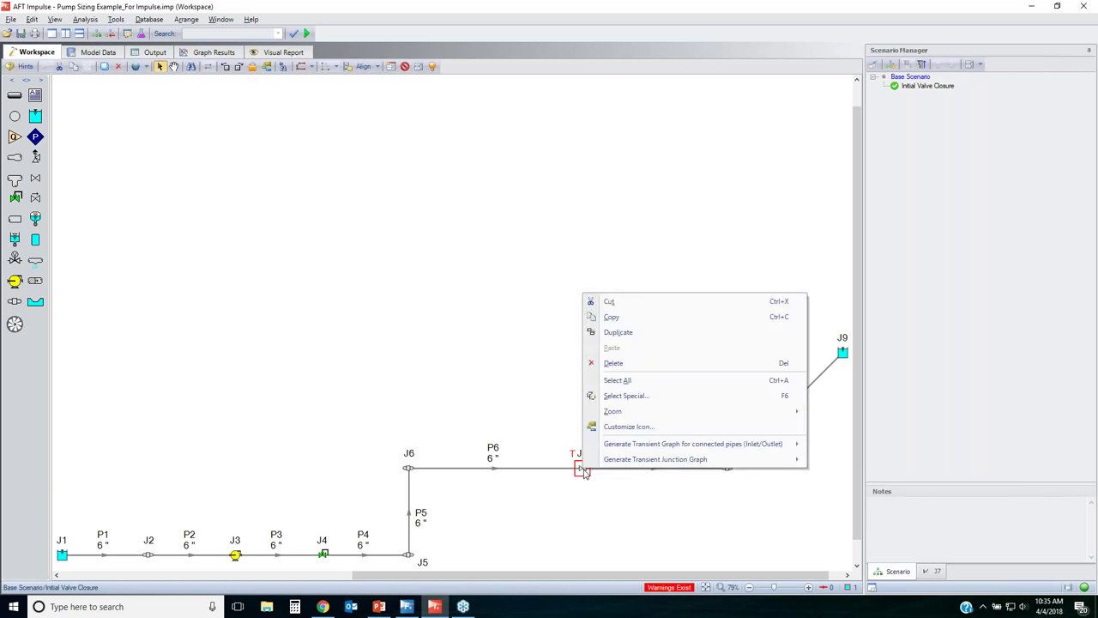
pyautogui.moveTo(666, 443)
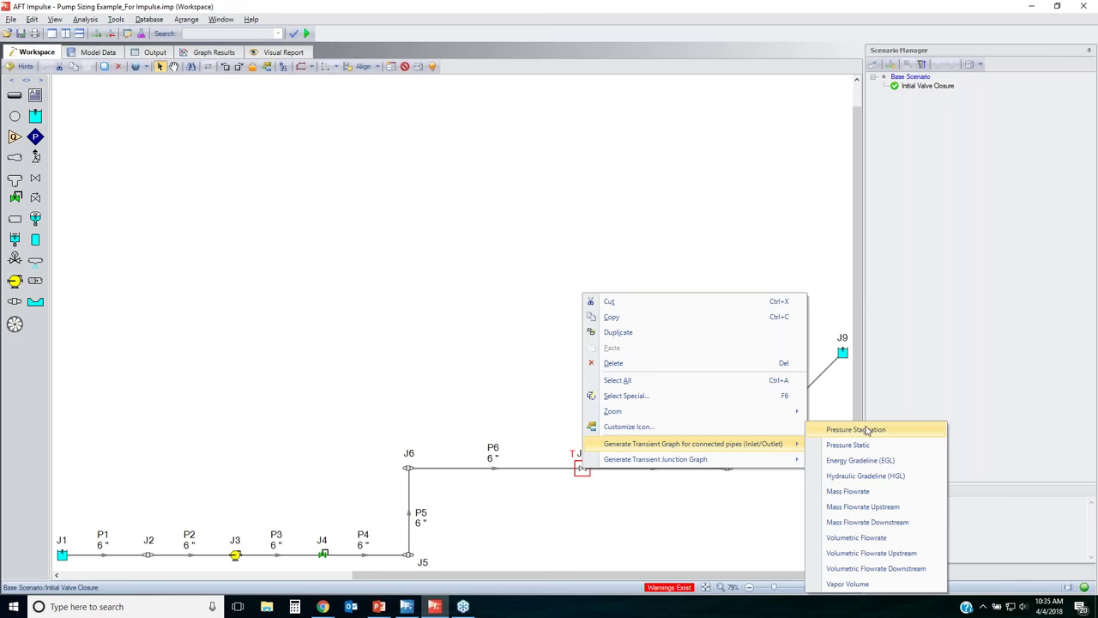
pyautogui.click(858, 429)
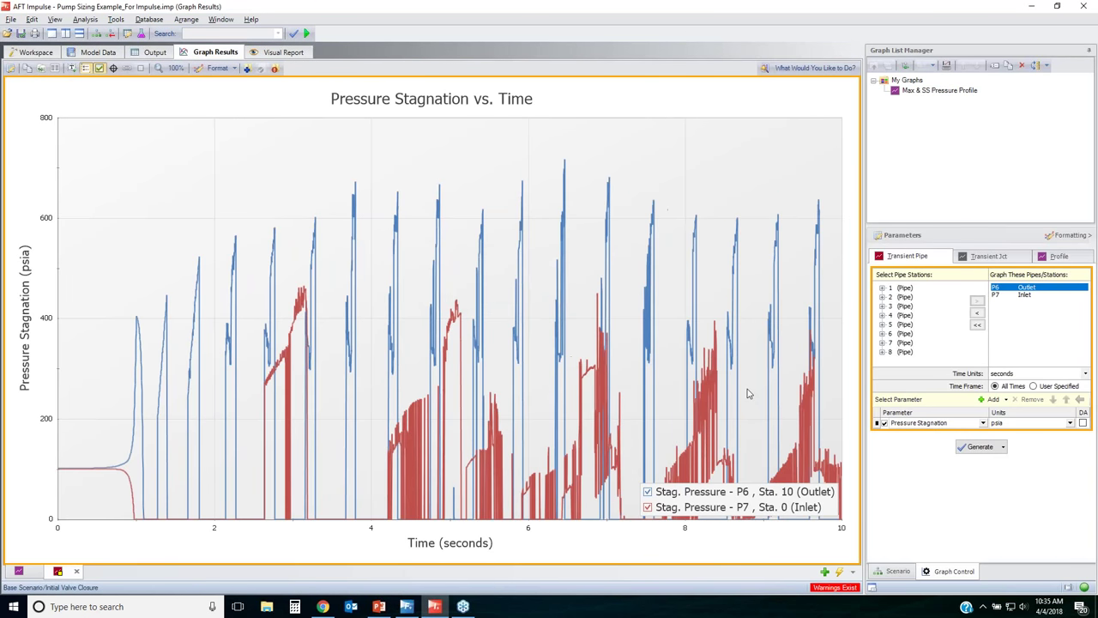
# - Add vapor volume in feet3 as a second plot of the transient graph and move both legends to their plots' upper corners
pyautogui.click(991, 400)
pyautogui.click(983, 434)
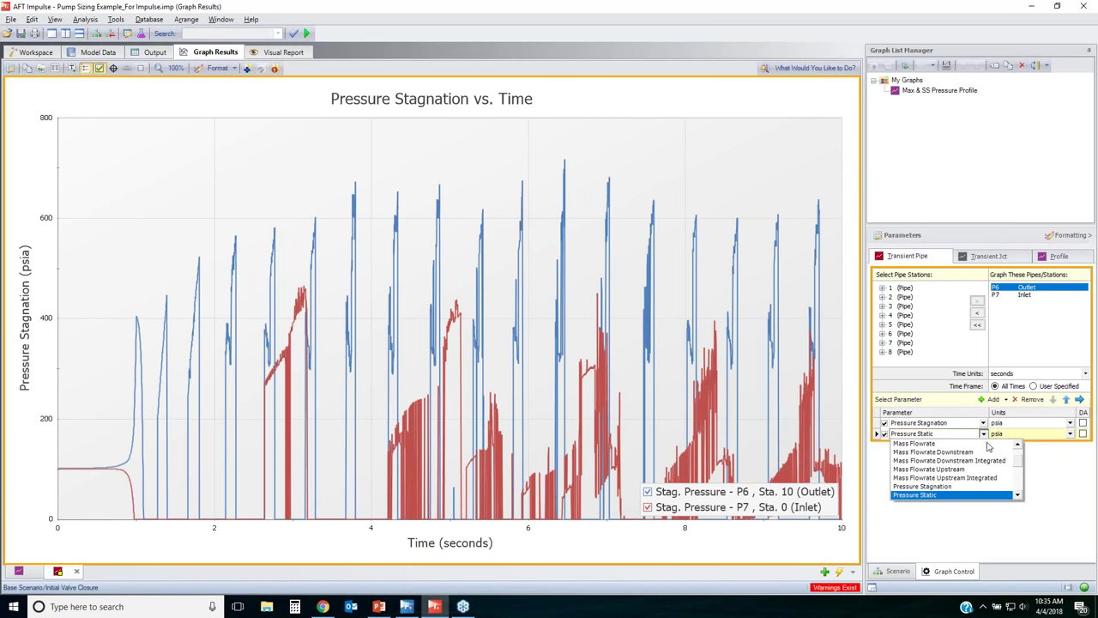
pyautogui.scroll(-6, 1019, 466)
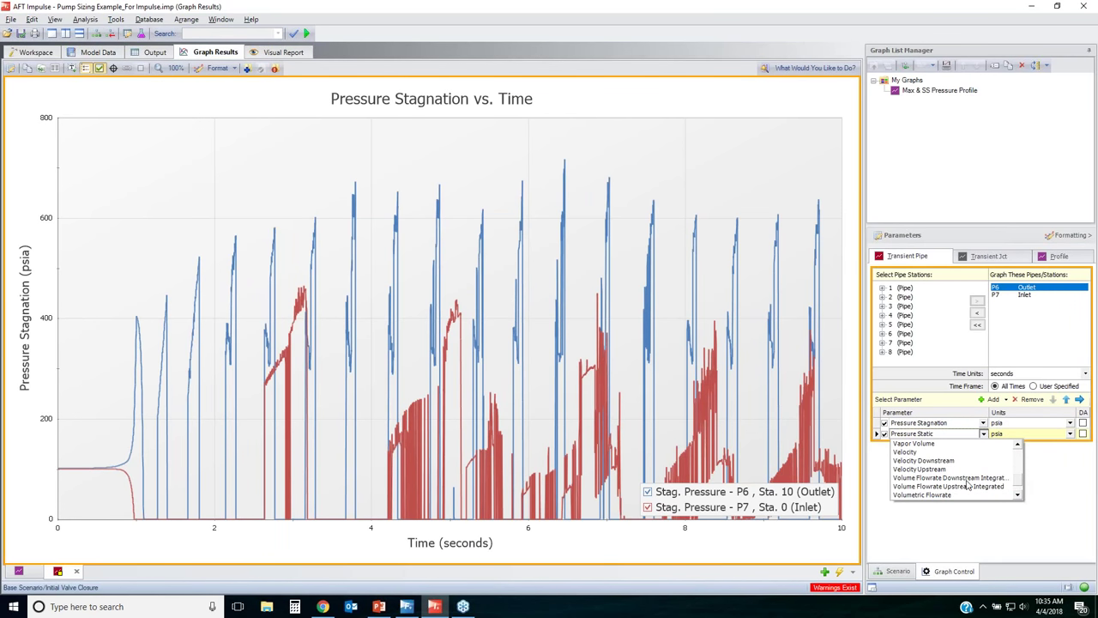
pyautogui.click(931, 444)
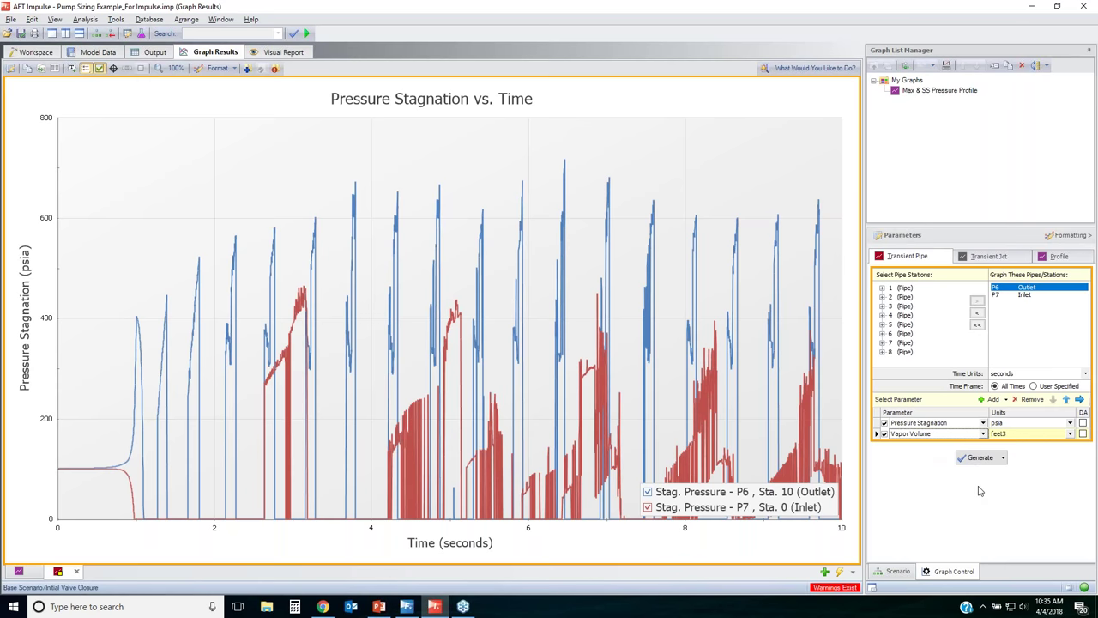
pyautogui.click(978, 458)
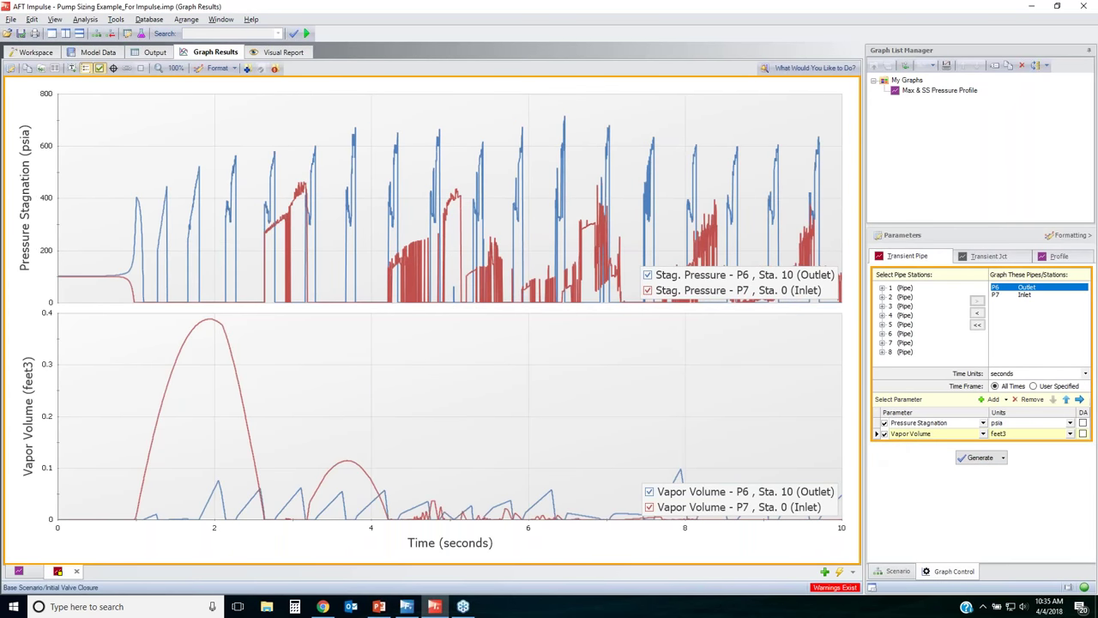
pyautogui.moveTo(826, 186); pyautogui.dragTo(826, 103)
pyautogui.moveTo(764, 482); pyautogui.dragTo(798, 330)
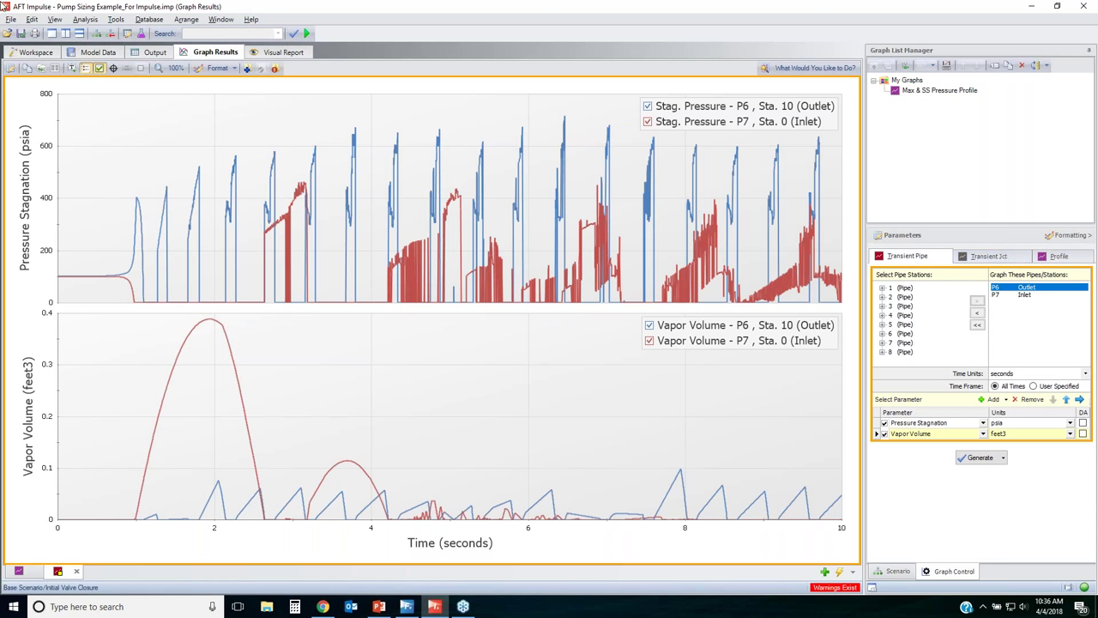
# - Check pipe P6 next to valve J7 in the model, and add the transient graph to the list as "Pressure & Vapor Volume at Valve"
pyautogui.click(32, 53)
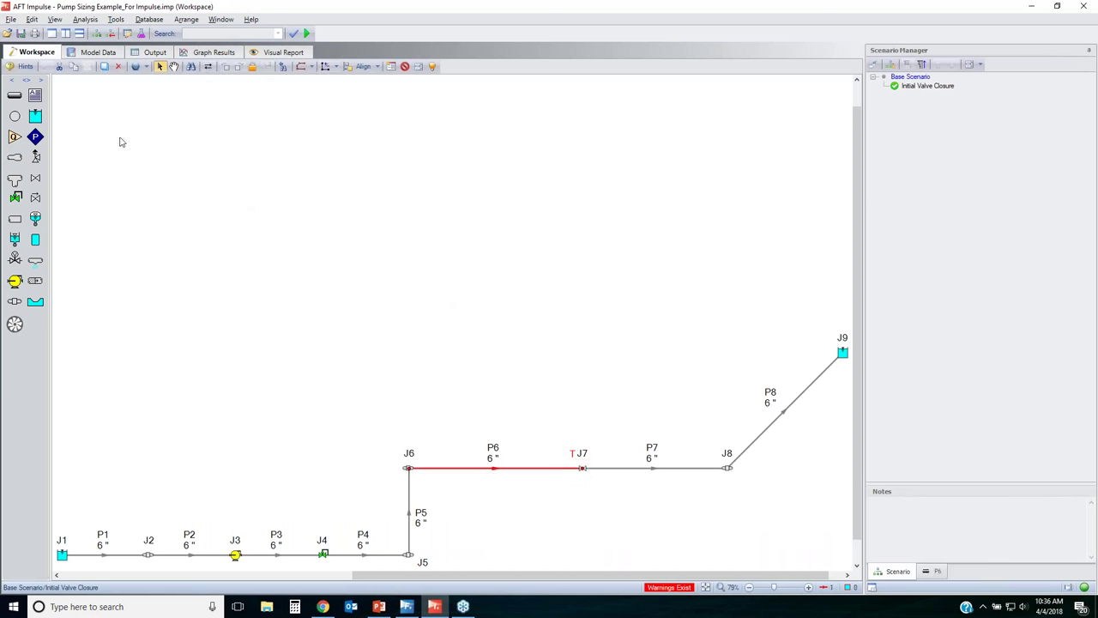
pyautogui.click(231, 65)
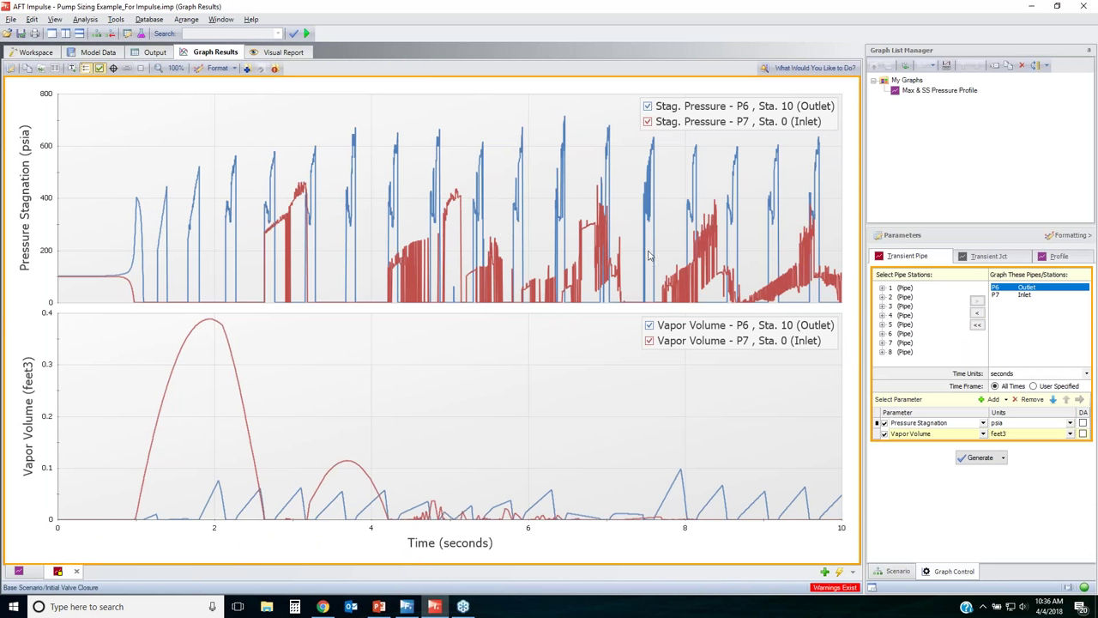
pyautogui.click(247, 69)
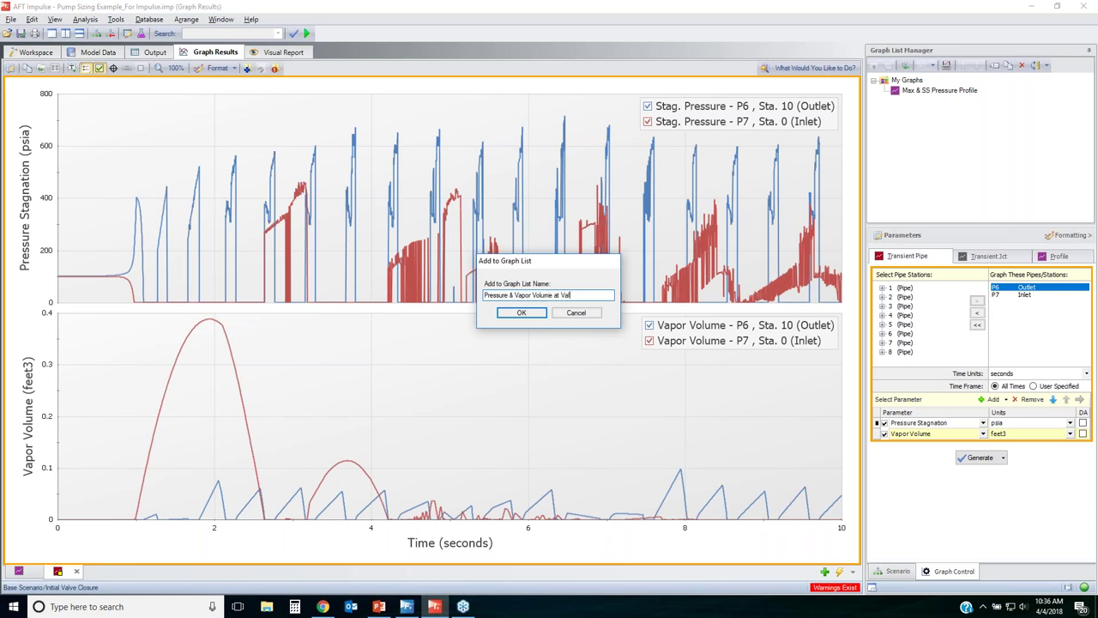
pyautogui.press('Return')
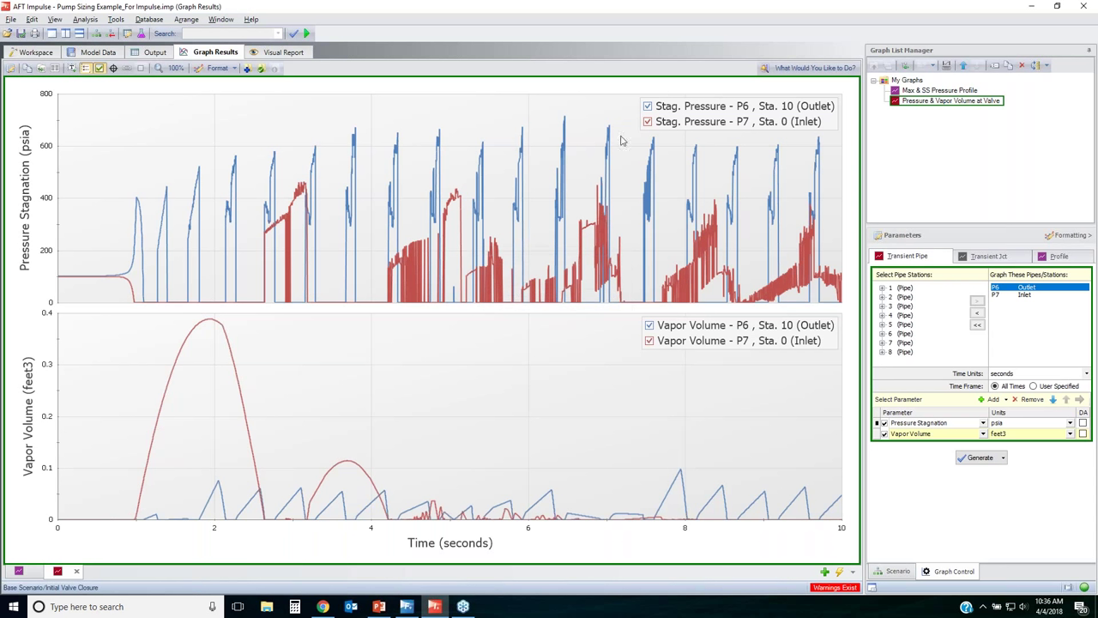
# - Hide the P7 inlet curves in both the stagnation pressure and vapor volume plots, and turn on the data-reading crosshair
pyautogui.click(648, 122)
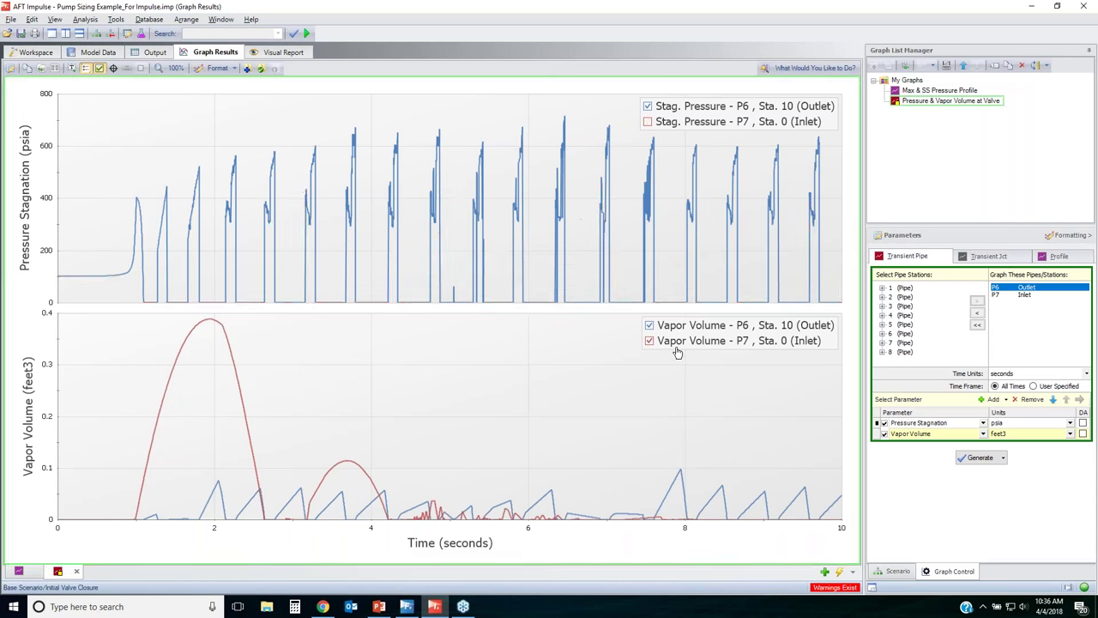
pyautogui.click(650, 341)
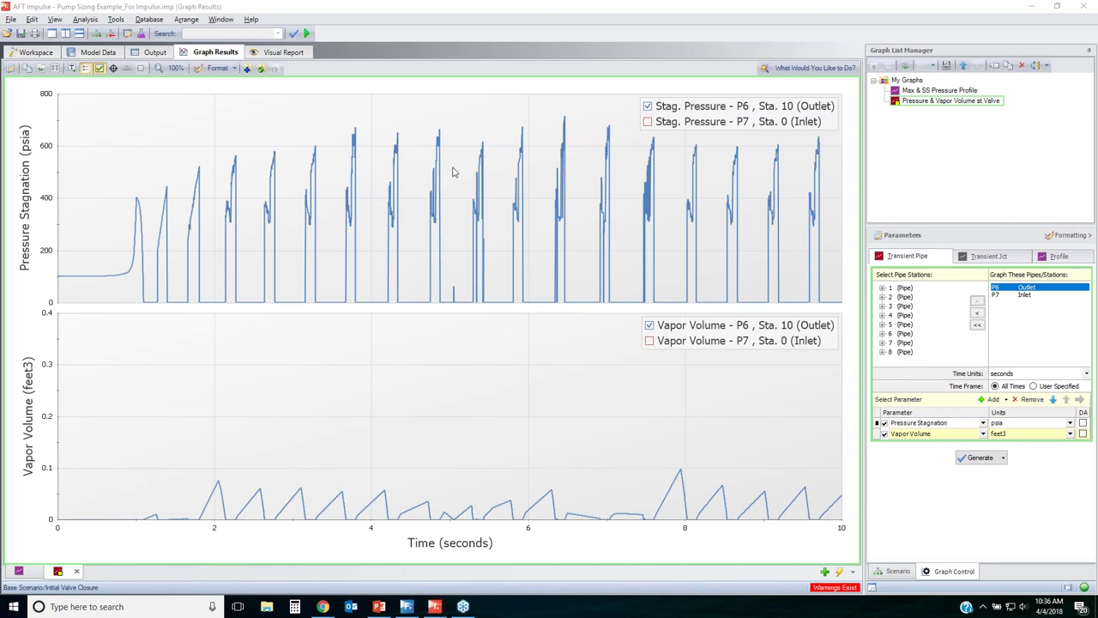
pyautogui.click(114, 69)
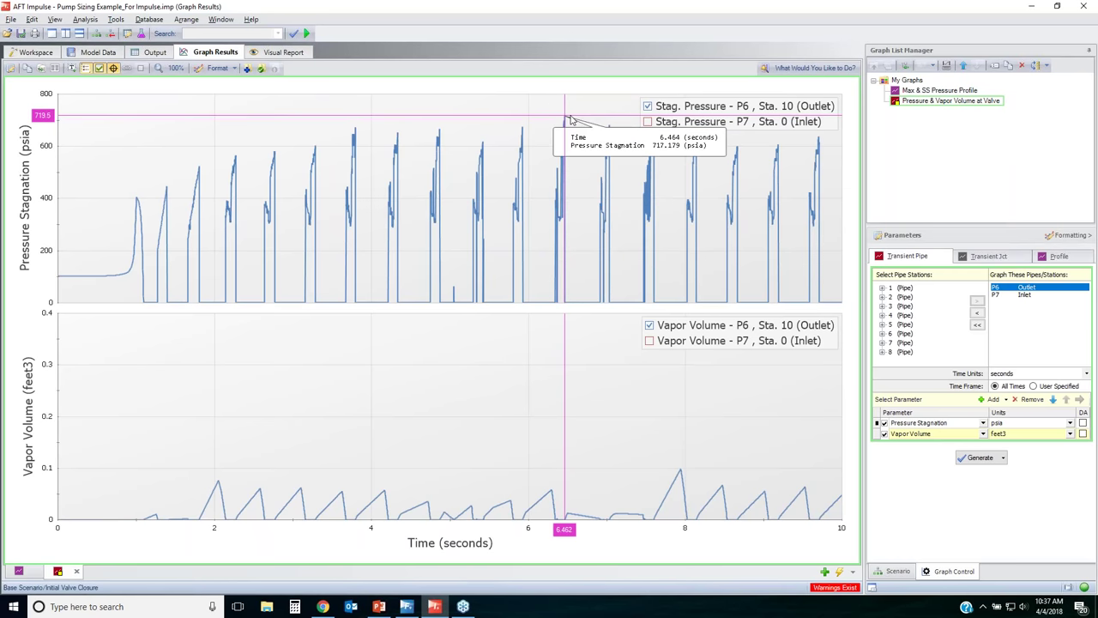
# - Show the graph's X-Y data beside the plots and find the maximum of the P6 outlet stagnation pressure series
pyautogui.click(57, 69)
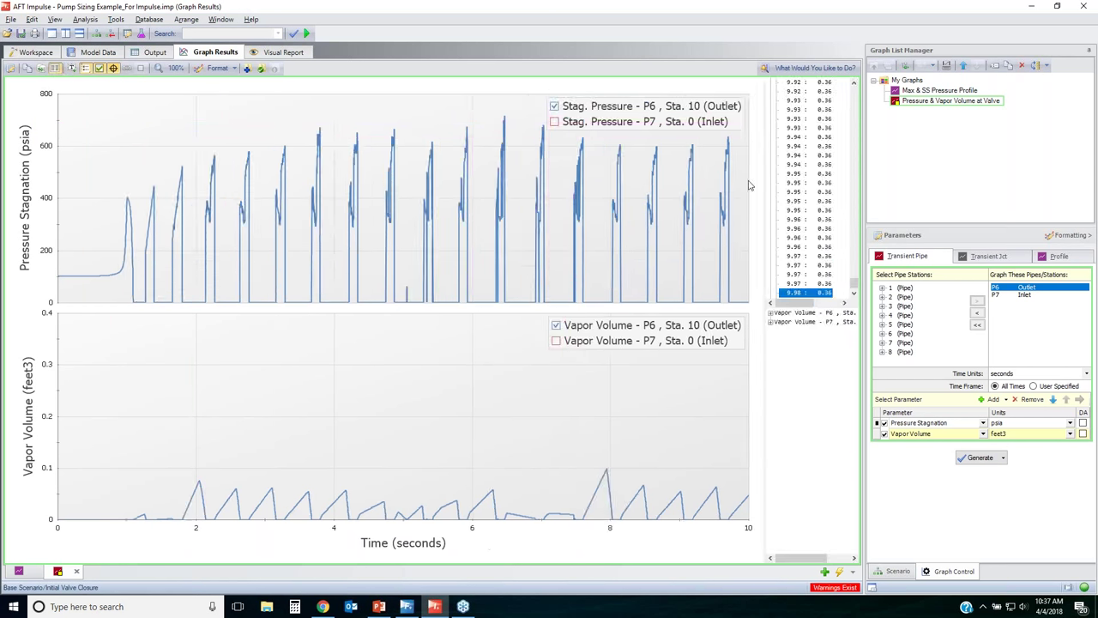
pyautogui.click(793, 175)
pyautogui.rightClick(793, 175)
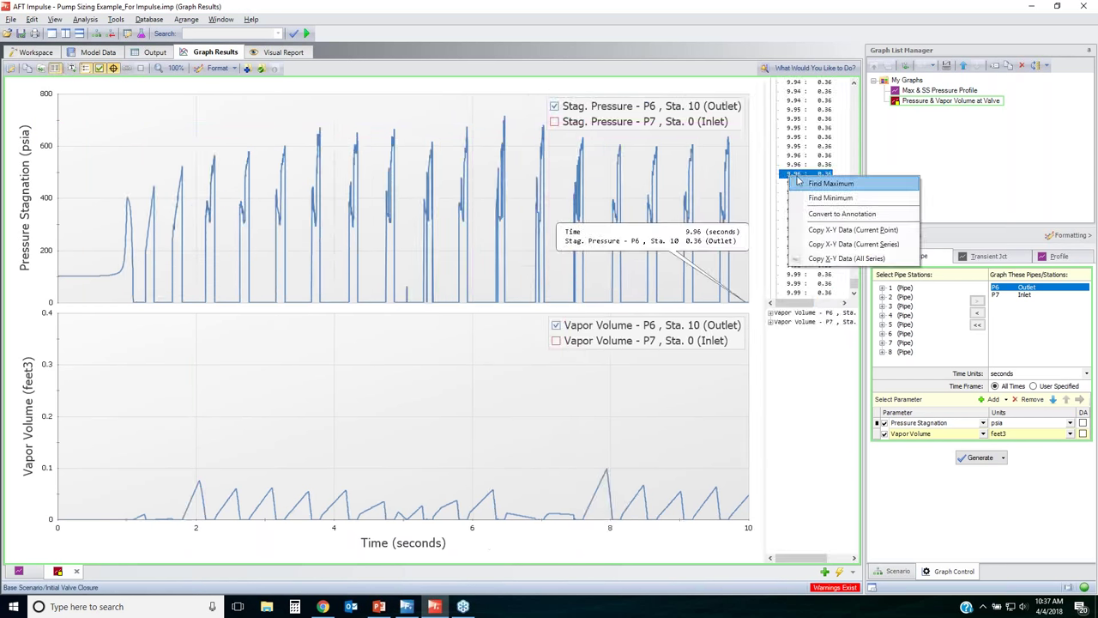
pyautogui.click(853, 184)
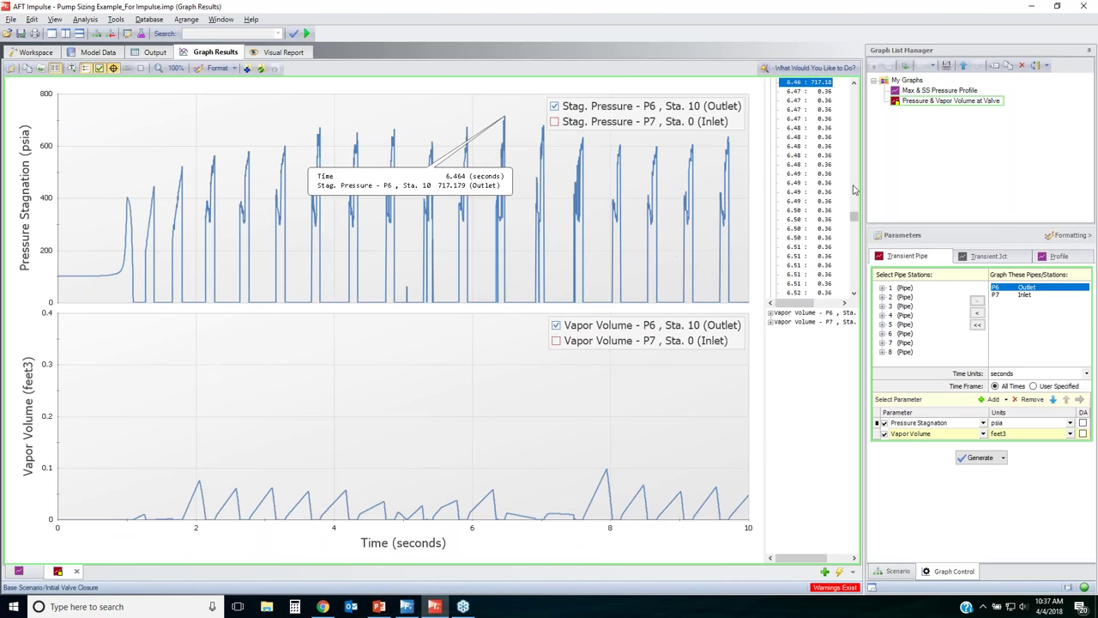
pyautogui.click(735, 152)
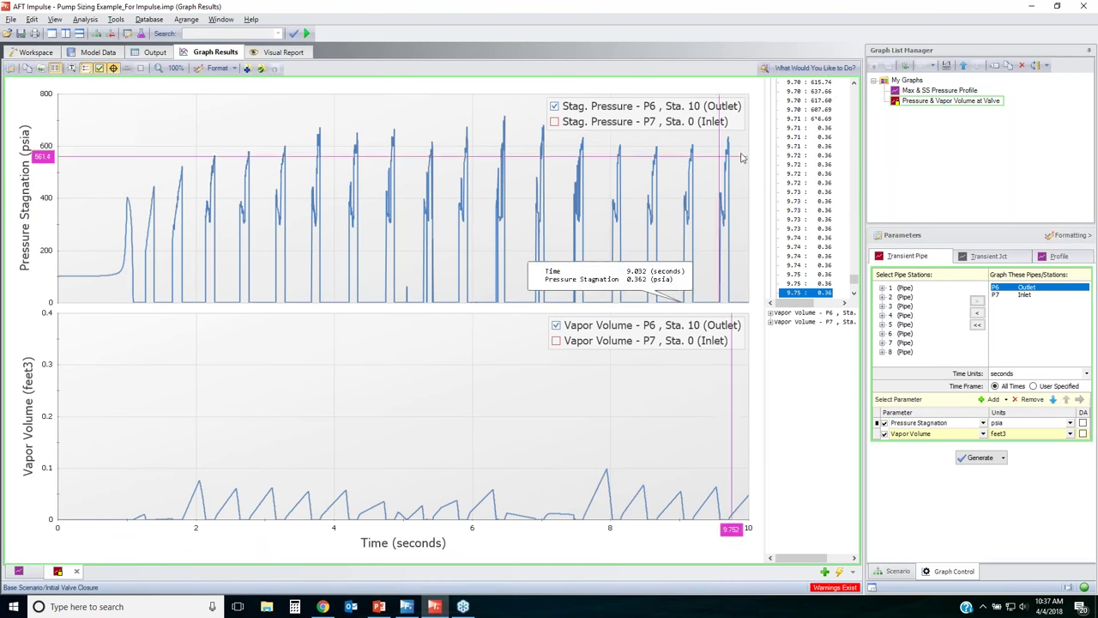
pyautogui.rightClick(822, 166)
pyautogui.click(880, 177)
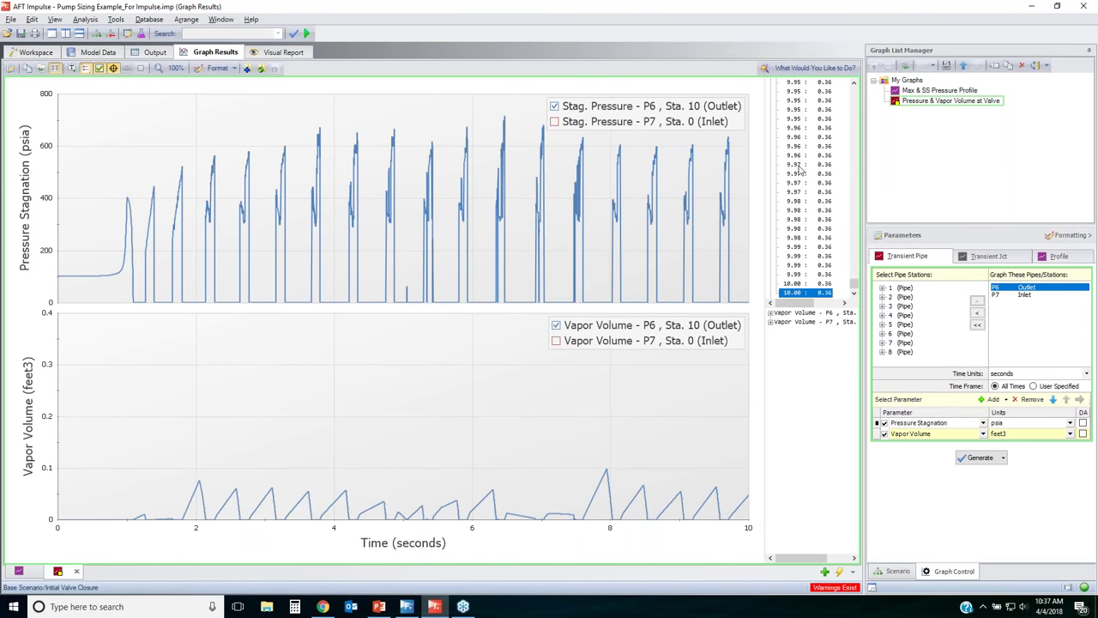
pyautogui.rightClick(810, 165)
pyautogui.click(830, 174)
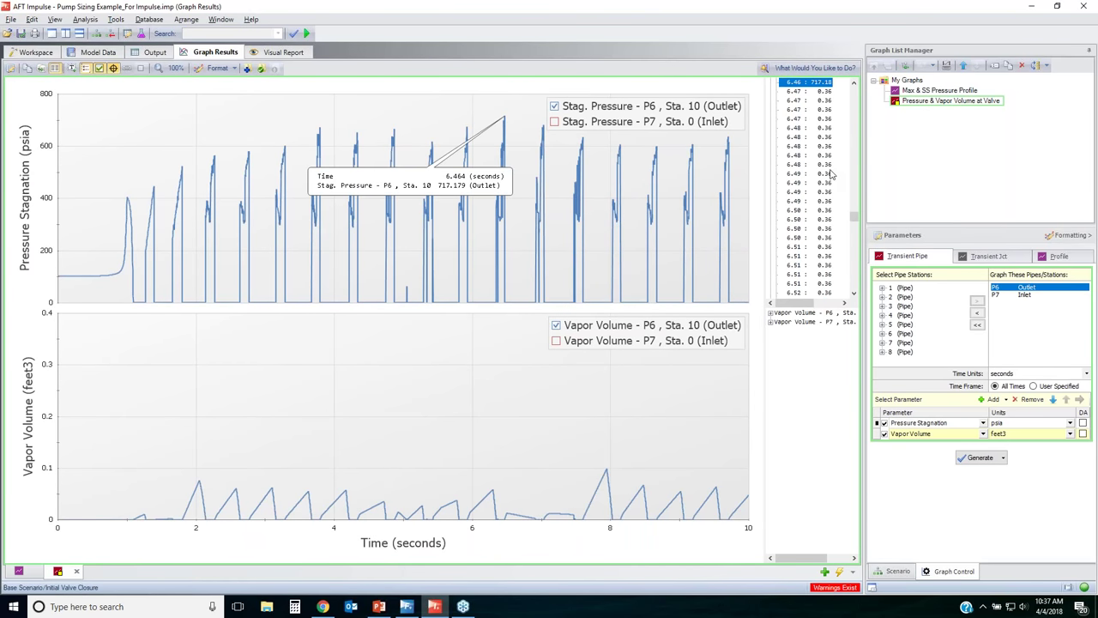
# - Convert the maximum pressure point to an annotation and move its label above the curves near the pressure plot's upper edge
pyautogui.rightClick(811, 90)
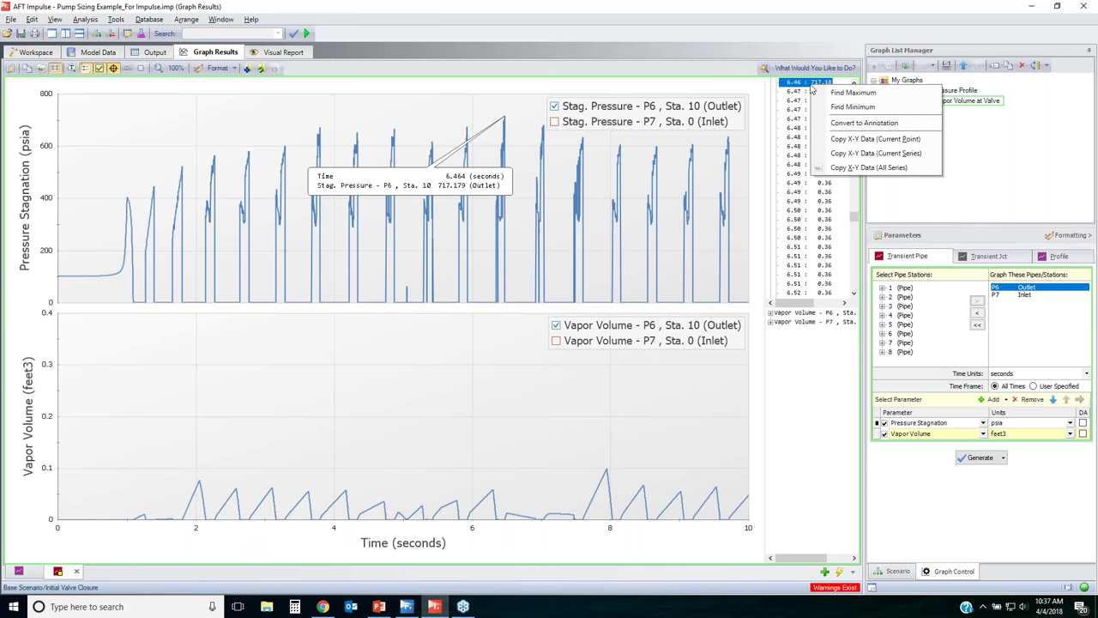
pyautogui.click(881, 123)
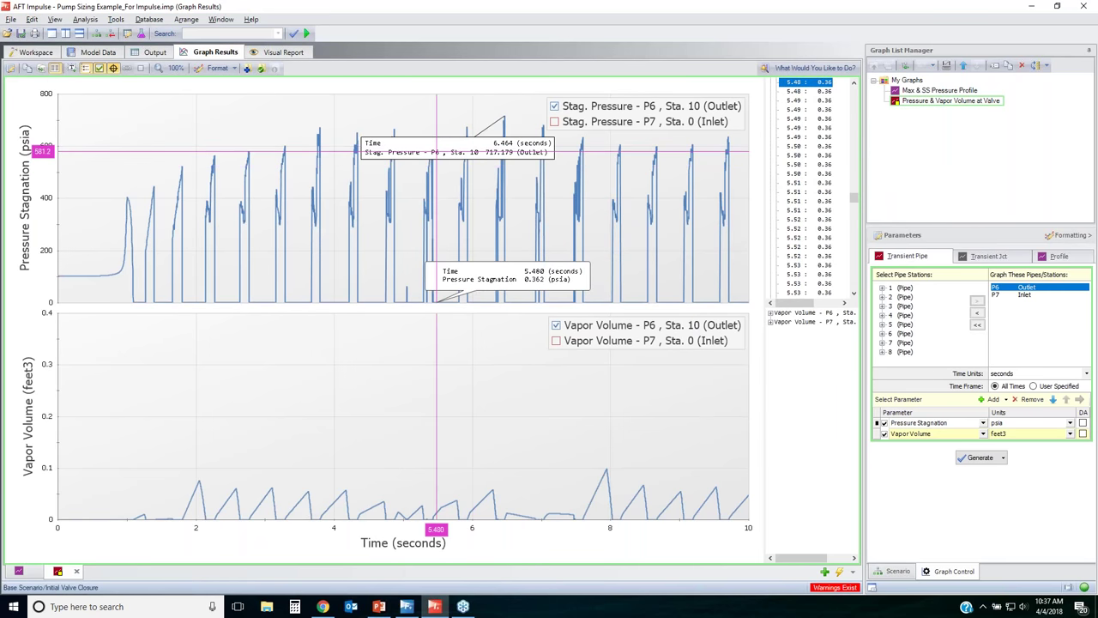
pyautogui.click(441, 153)
pyautogui.moveTo(431, 158)
pyautogui.mouseDown()
pyautogui.moveTo(400, 112)
pyautogui.moveTo(324, 114)
pyautogui.mouseUp()
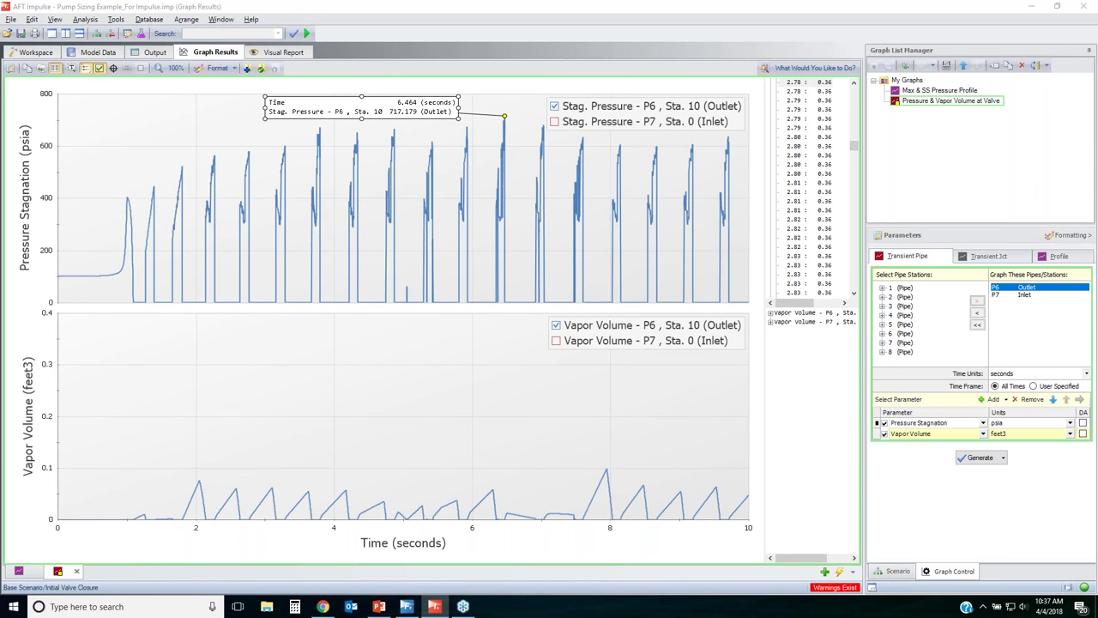
pyautogui.moveTo(101, 170); pyautogui.dragTo(151, 160)
pyautogui.moveTo(212, 137)
pyautogui.mouseDown()
pyautogui.moveTo(446, 136)
pyautogui.moveTo(476, 239)
pyautogui.moveTo(387, 297)
pyautogui.moveTo(196, 291)
pyautogui.moveTo(106, 257)
pyautogui.moveTo(83, 198)
pyautogui.moveTo(128, 177)
pyautogui.mouseUp()
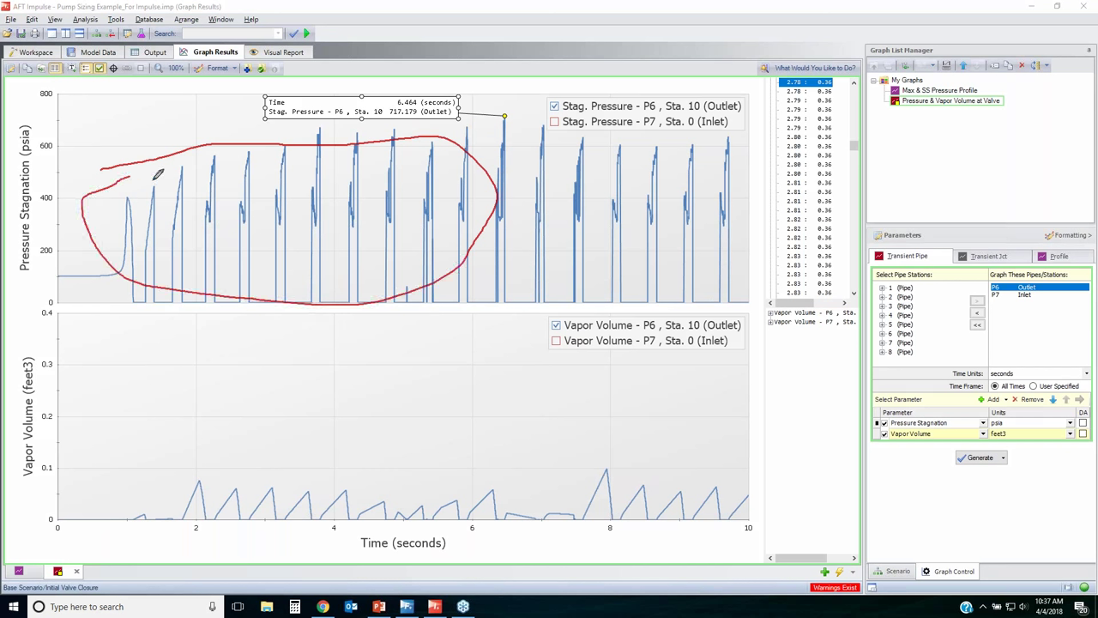
pyautogui.moveTo(514, 101)
pyautogui.mouseDown()
pyautogui.moveTo(523, 137)
pyautogui.moveTo(497, 105)
pyautogui.mouseUp()
pyautogui.moveTo(526, 161); pyautogui.dragTo(573, 263)
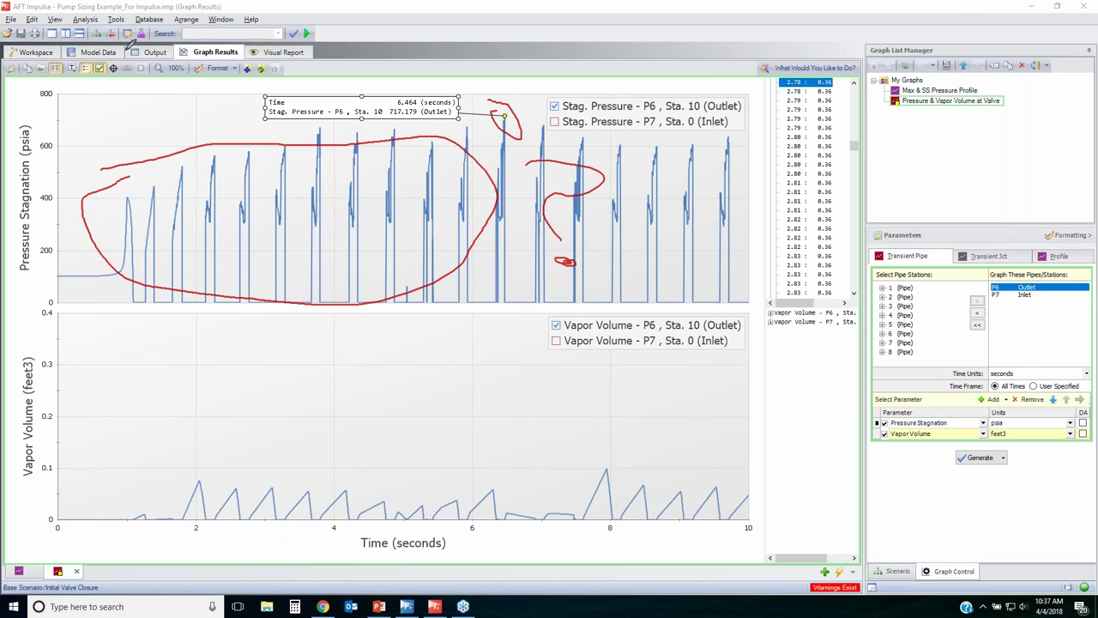
pyautogui.moveTo(127, 49)
pyautogui.mouseDown()
pyautogui.moveTo(148, 58)
pyautogui.moveTo(148, 49)
pyautogui.mouseUp()
pyautogui.moveTo(169, 167)
pyautogui.mouseDown()
pyautogui.moveTo(305, 146)
pyautogui.moveTo(408, 175)
pyautogui.moveTo(326, 271)
pyautogui.moveTo(155, 223)
pyautogui.moveTo(213, 284)
pyautogui.moveTo(324, 186)
pyautogui.moveTo(367, 192)
pyautogui.mouseUp()
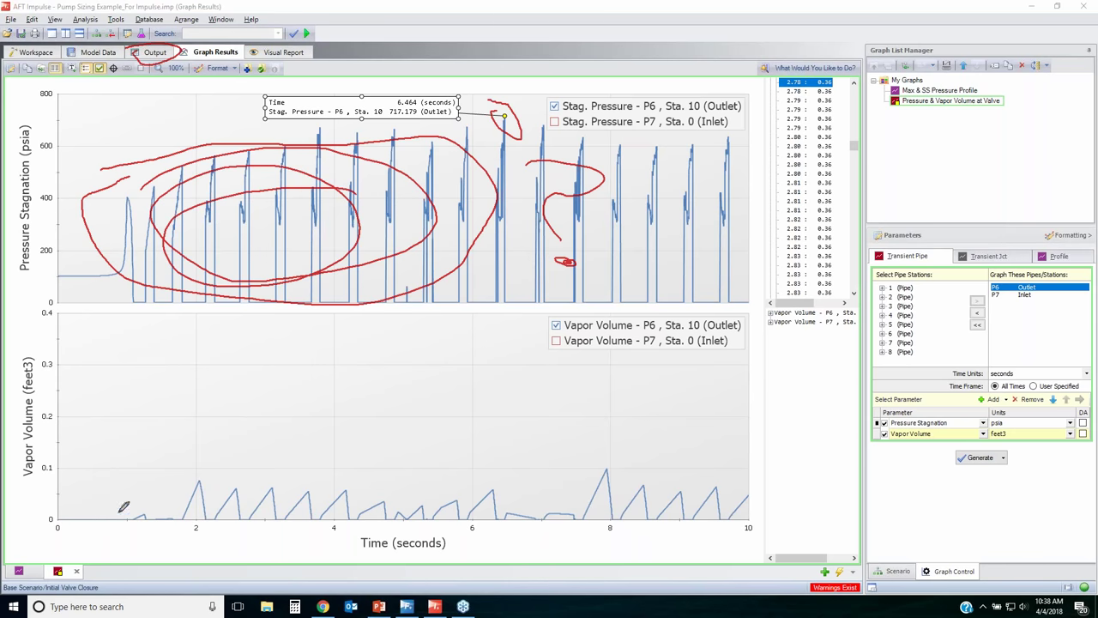
pyautogui.moveTo(130, 493)
pyautogui.mouseDown()
pyautogui.moveTo(170, 469)
pyautogui.moveTo(210, 464)
pyautogui.moveTo(444, 471)
pyautogui.moveTo(482, 496)
pyautogui.moveTo(457, 525)
pyautogui.moveTo(396, 534)
pyautogui.mouseUp()
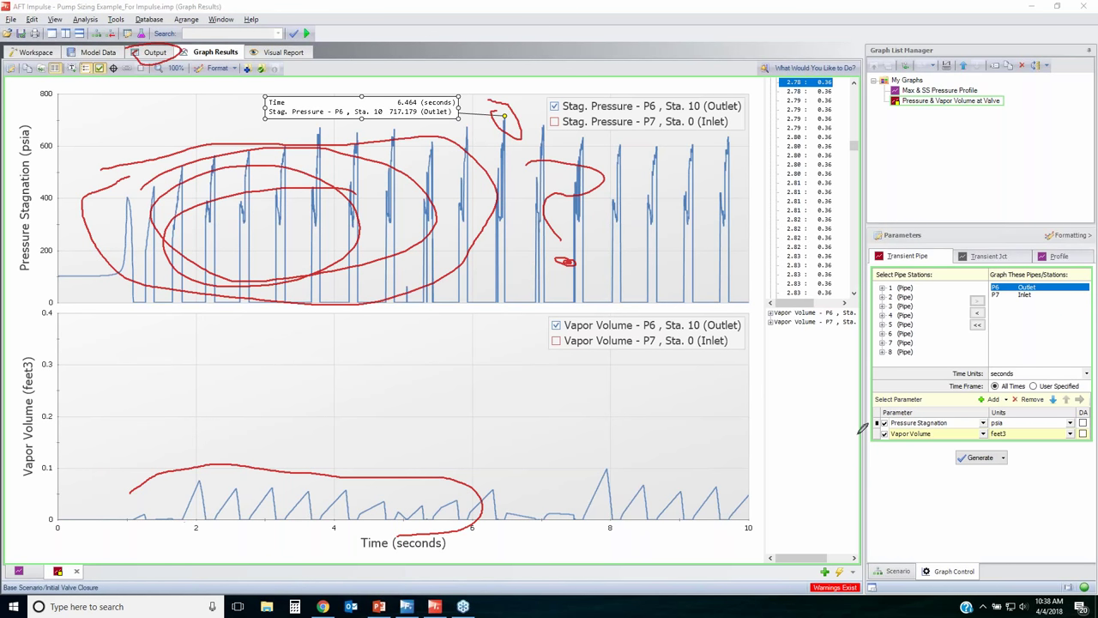
pyautogui.press('e')
pyautogui.moveTo(125, 513)
pyautogui.mouseDown()
pyautogui.moveTo(155, 516)
pyautogui.moveTo(129, 511)
pyautogui.mouseUp()
pyautogui.click(126, 297)
pyautogui.moveTo(137, 293)
pyautogui.mouseDown()
pyautogui.moveTo(151, 301)
pyautogui.moveTo(120, 302)
pyautogui.moveTo(137, 298)
pyautogui.mouseUp()
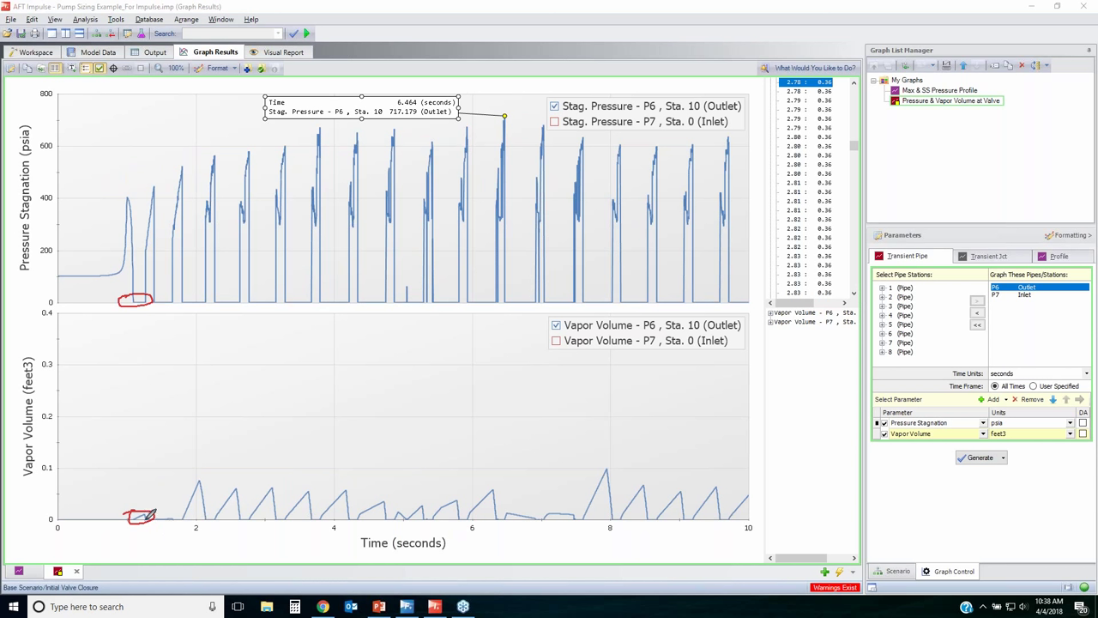
pyautogui.moveTo(153, 511)
pyautogui.mouseDown()
pyautogui.moveTo(175, 446)
pyautogui.moveTo(206, 441)
pyautogui.moveTo(191, 449)
pyautogui.moveTo(195, 439)
pyautogui.mouseUp()
pyautogui.moveTo(145, 184)
pyautogui.mouseDown()
pyautogui.moveTo(168, 196)
pyautogui.moveTo(147, 199)
pyautogui.mouseUp()
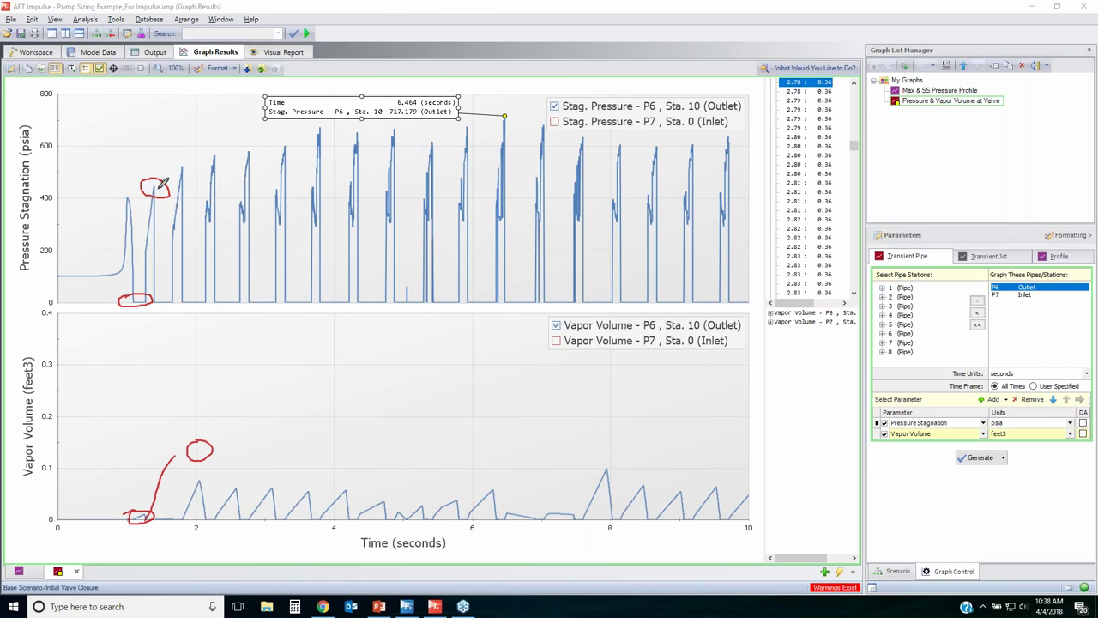
pyautogui.moveTo(113, 192)
pyautogui.mouseDown()
pyautogui.moveTo(183, 140)
pyautogui.moveTo(188, 192)
pyautogui.moveTo(117, 222)
pyautogui.moveTo(120, 176)
pyautogui.mouseUp()
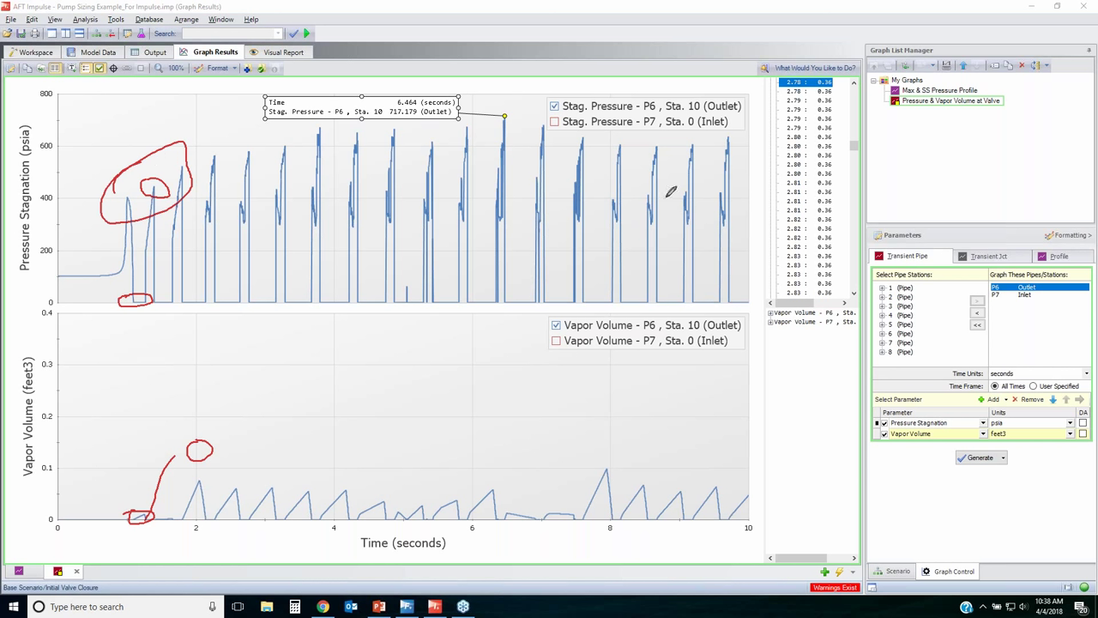
pyautogui.moveTo(494, 110); pyautogui.dragTo(496, 139)
pyautogui.press('Escape')
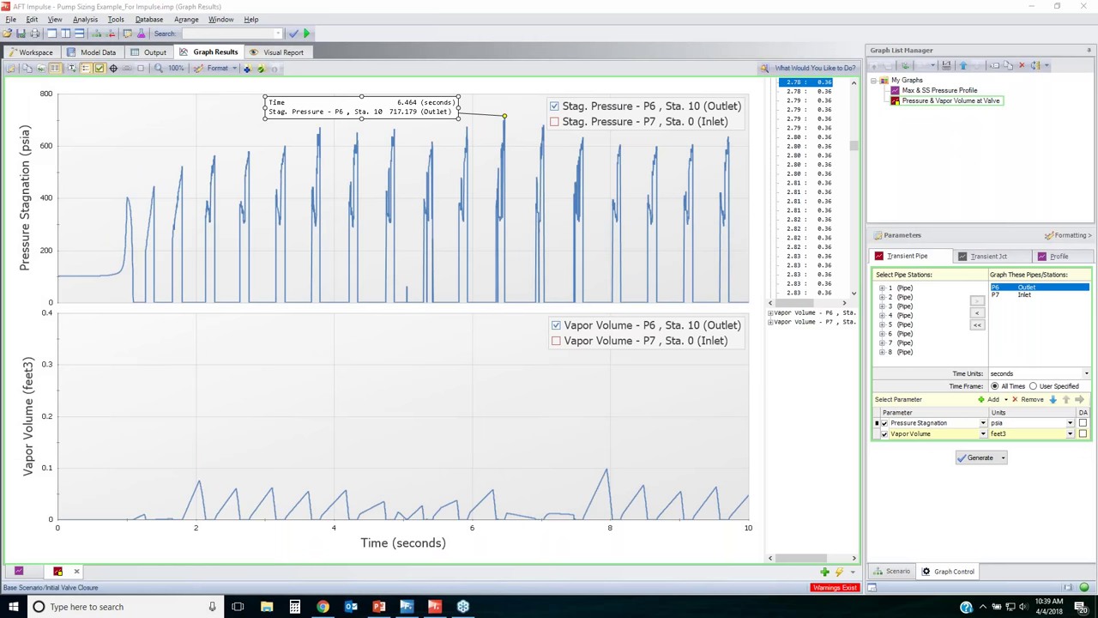
# - Isolate the P7 inlet curves in both plots, and bring the P6 outlet curves back alongside them
pyautogui.click(555, 105)
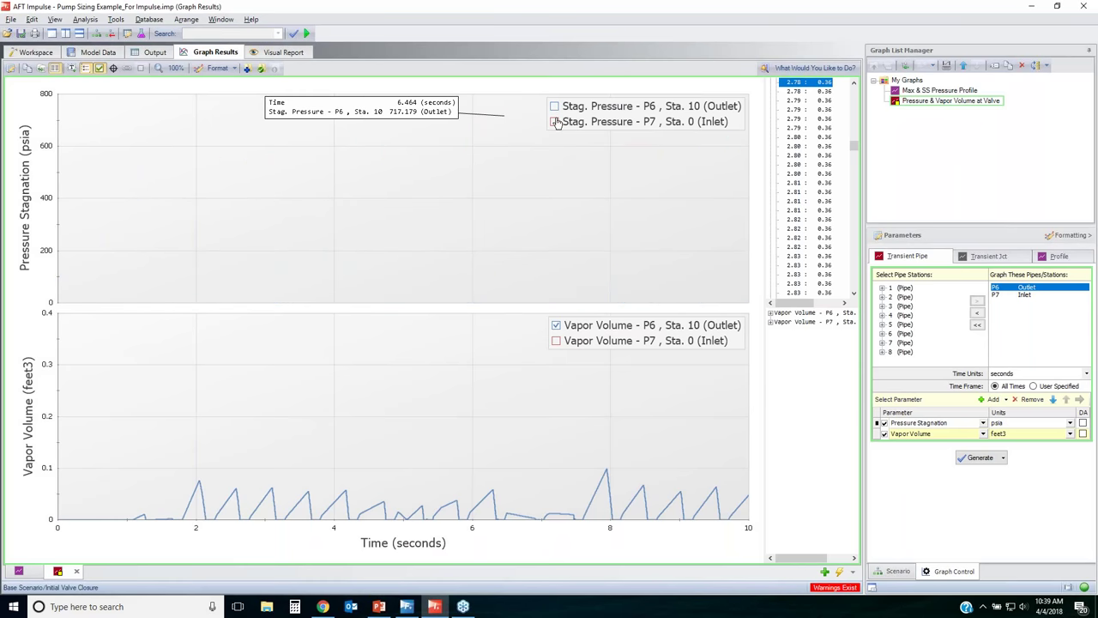
pyautogui.click(554, 121)
pyautogui.click(555, 326)
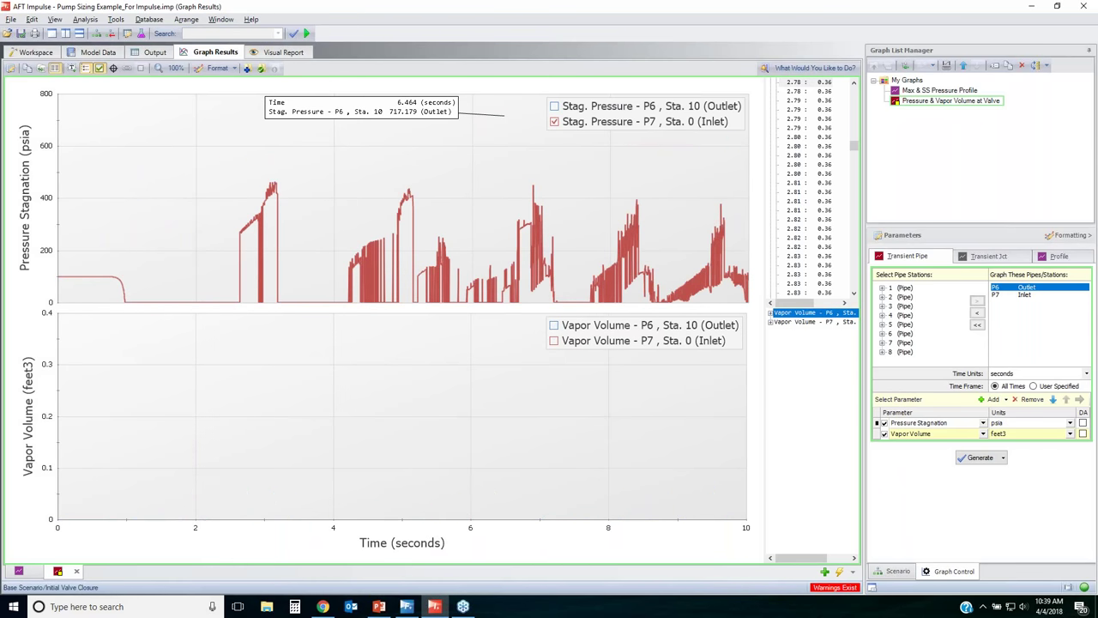
pyautogui.click(555, 340)
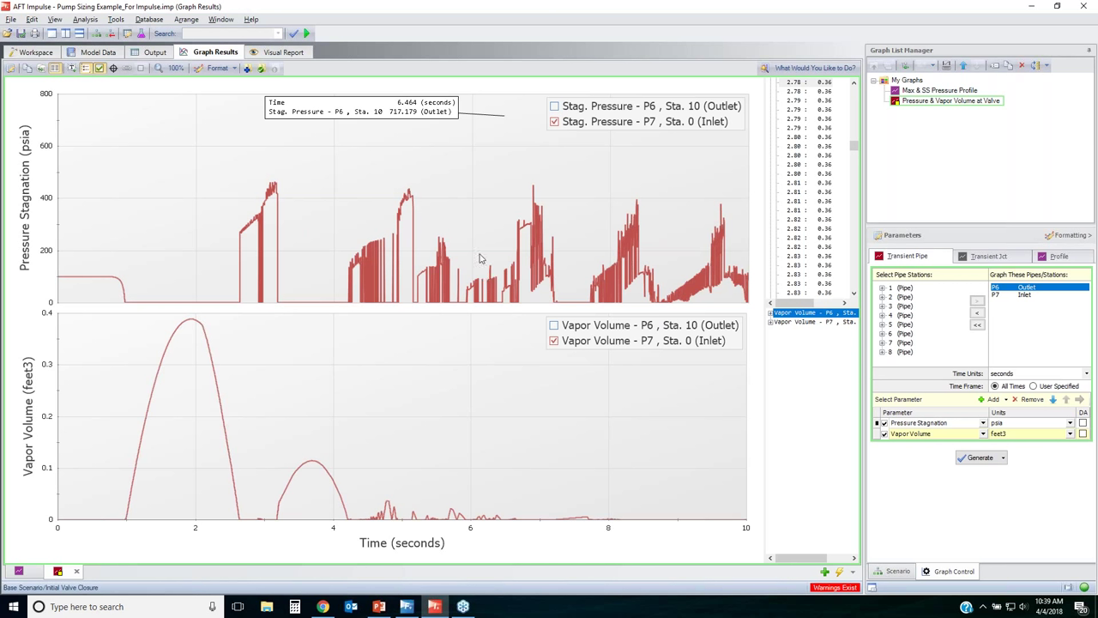
pyautogui.click(554, 106)
pyautogui.click(554, 325)
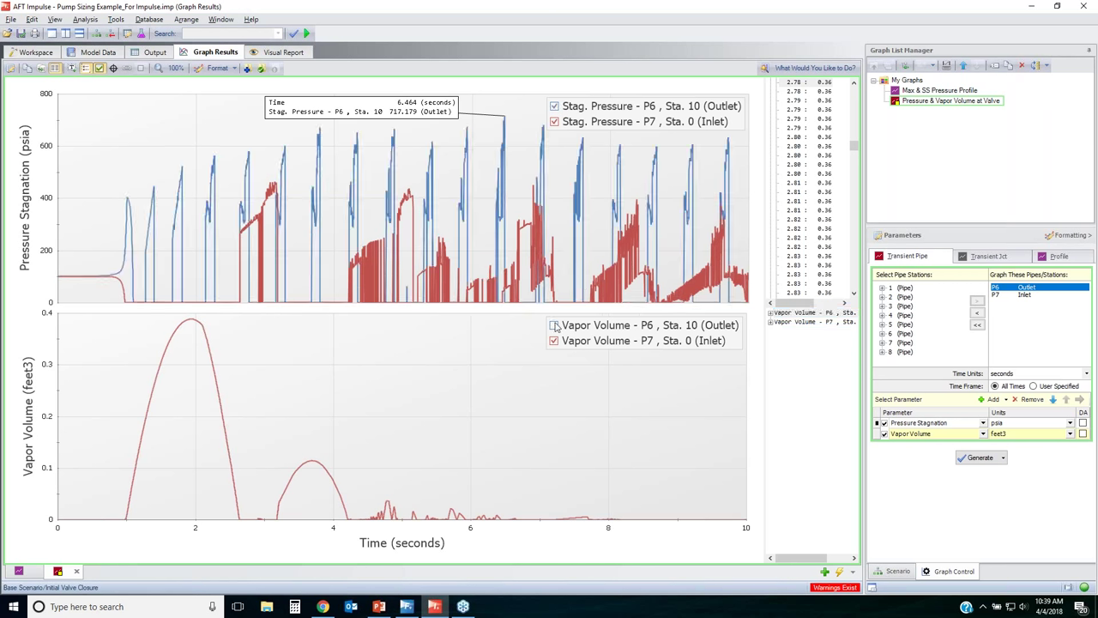
# - Generate a transient stagnation pressure graph for the inlet and outlet pipes connected to pump J3
pyautogui.click(39, 53)
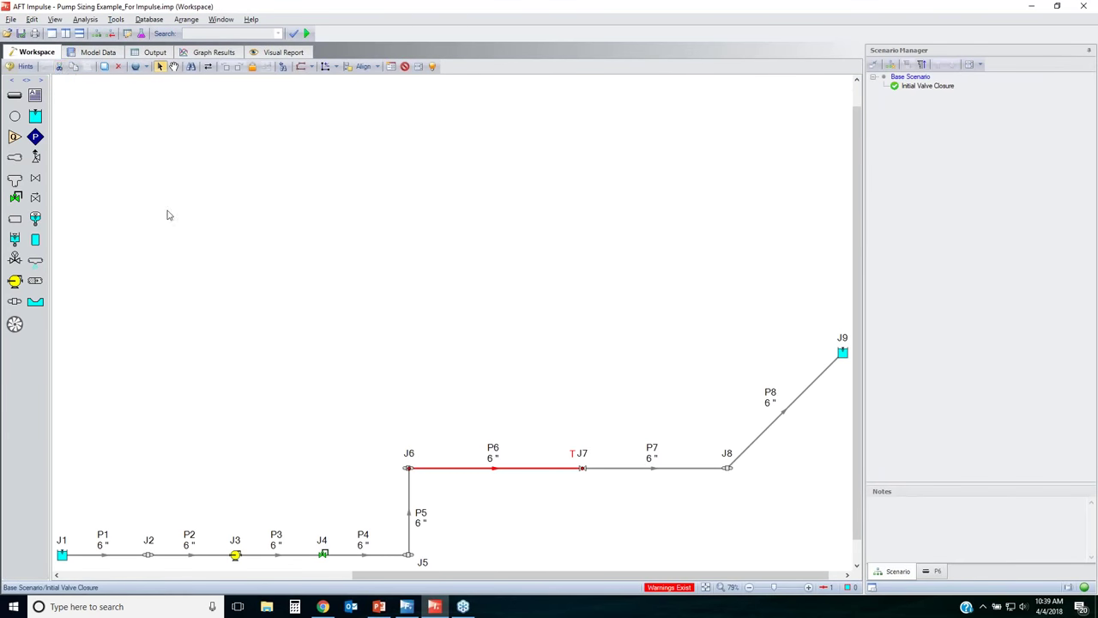
pyautogui.click(333, 376)
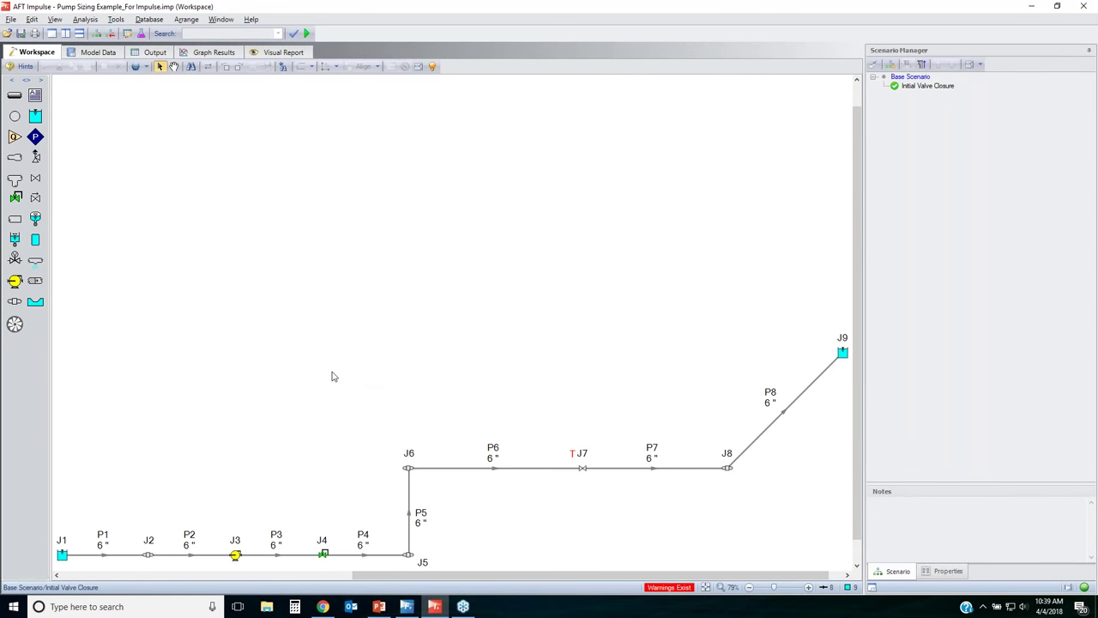
pyautogui.click(235, 555)
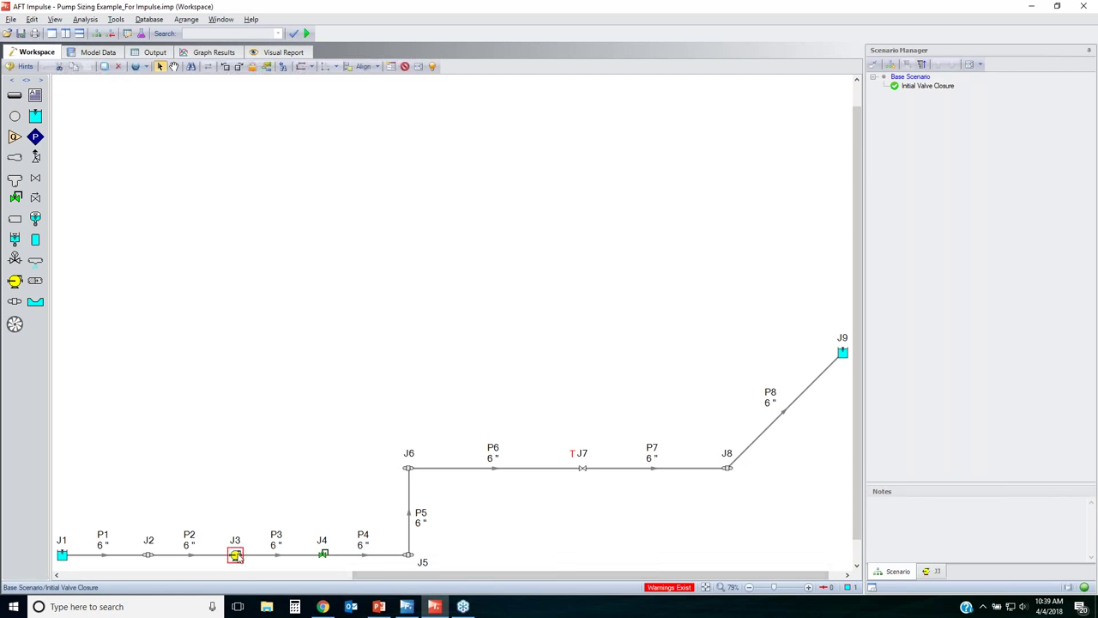
pyautogui.rightClick(237, 556)
pyautogui.moveTo(313, 529)
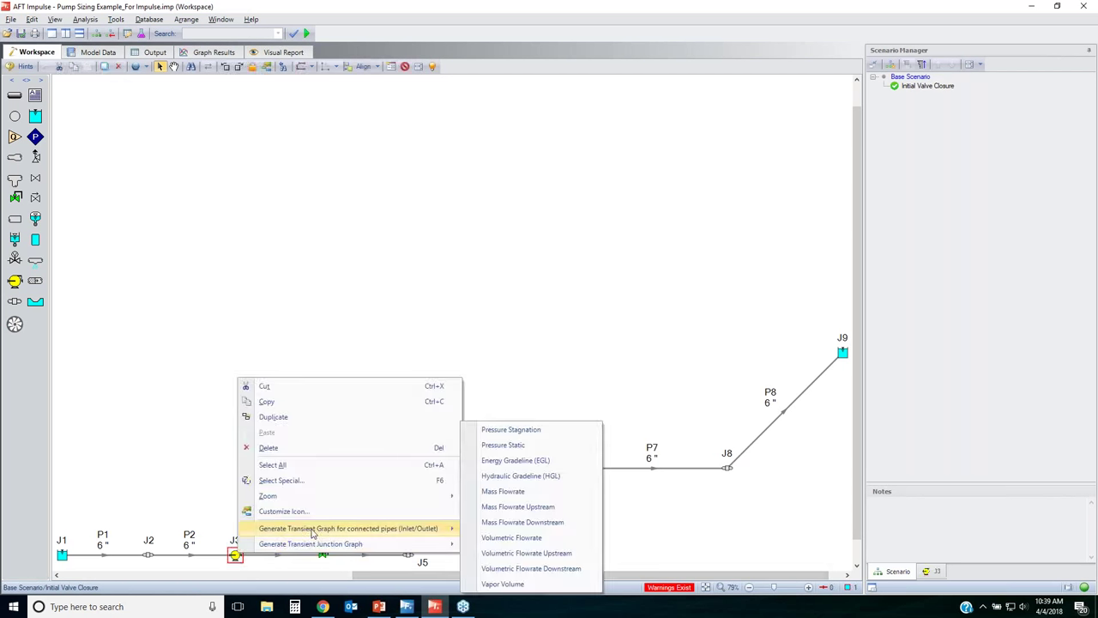
pyautogui.click(513, 430)
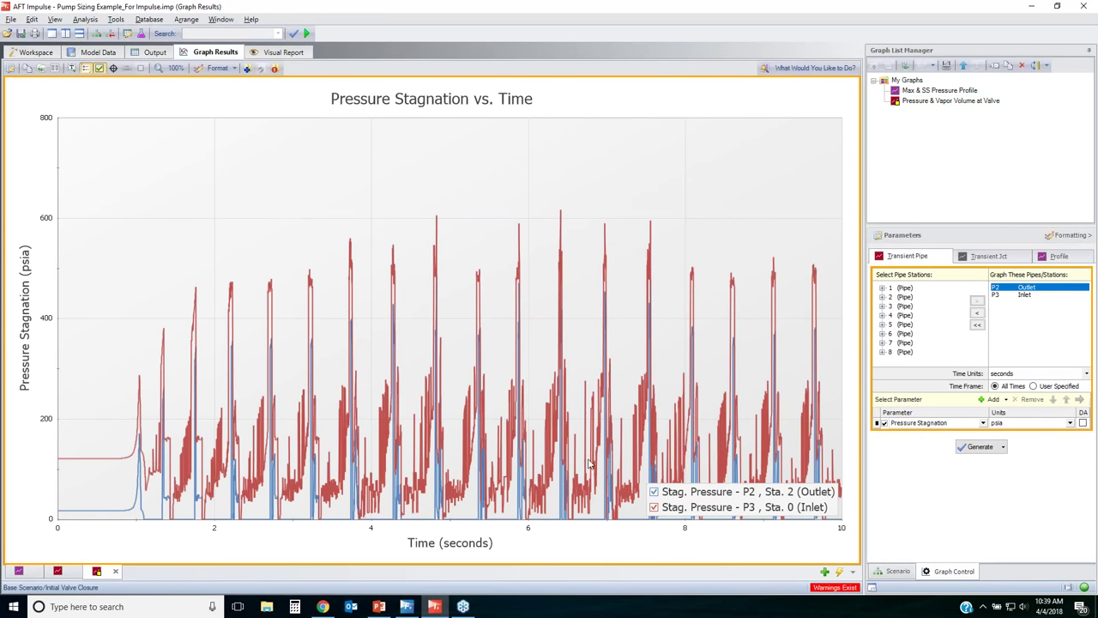
# - Check the P2 outlet curve without P3, restore both curves, and add the graph to the list as "Pump Suction & Discharge Pressure"
pyautogui.click(654, 507)
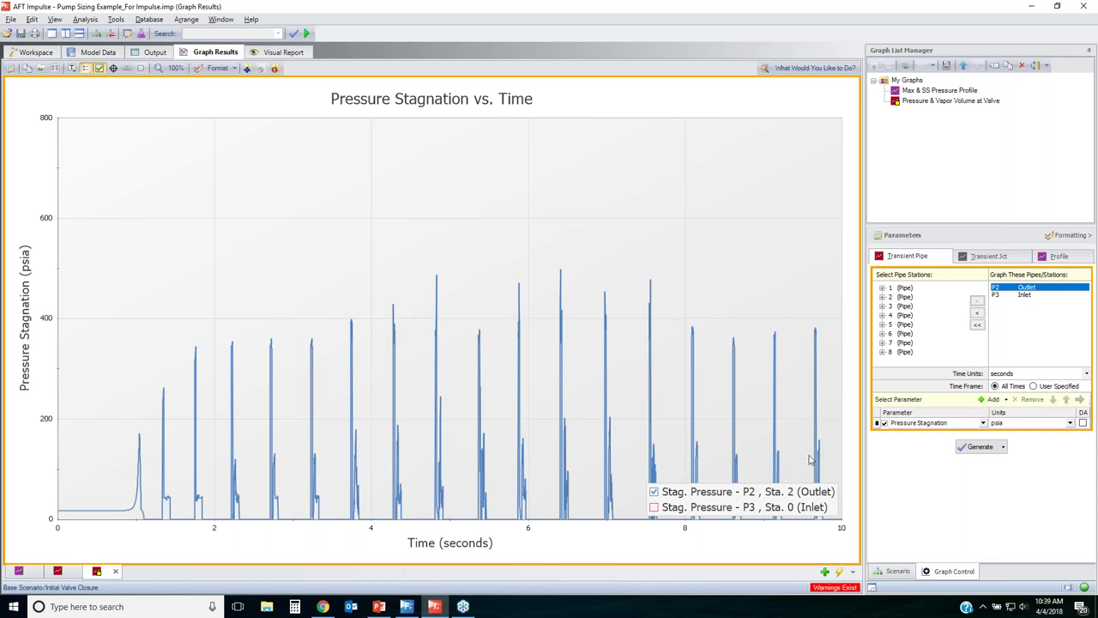
pyautogui.click(750, 506)
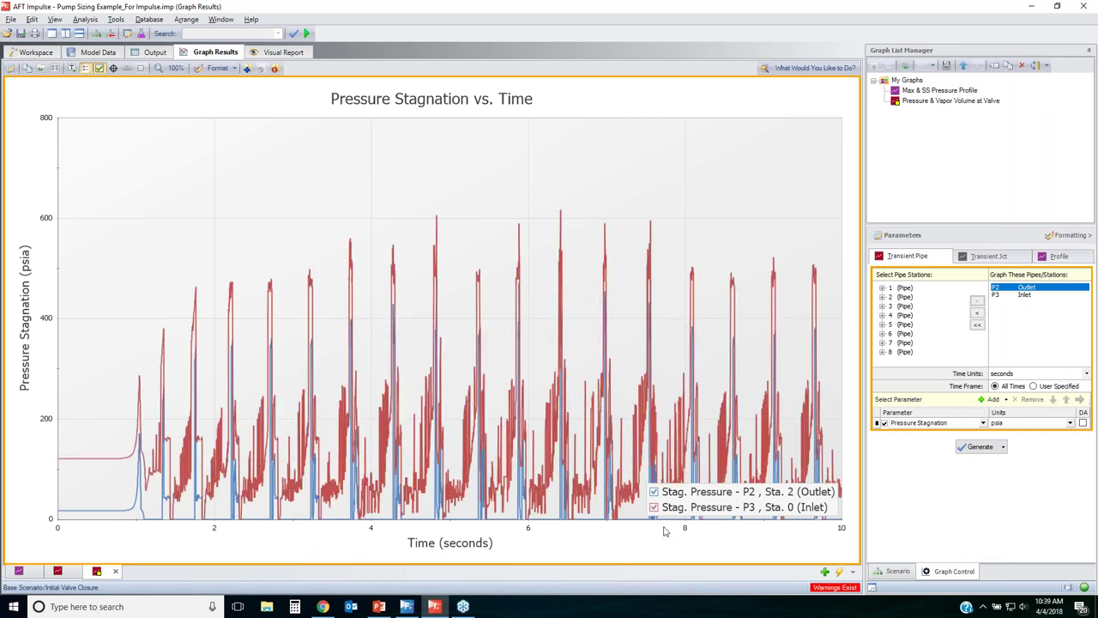
pyautogui.click(247, 70)
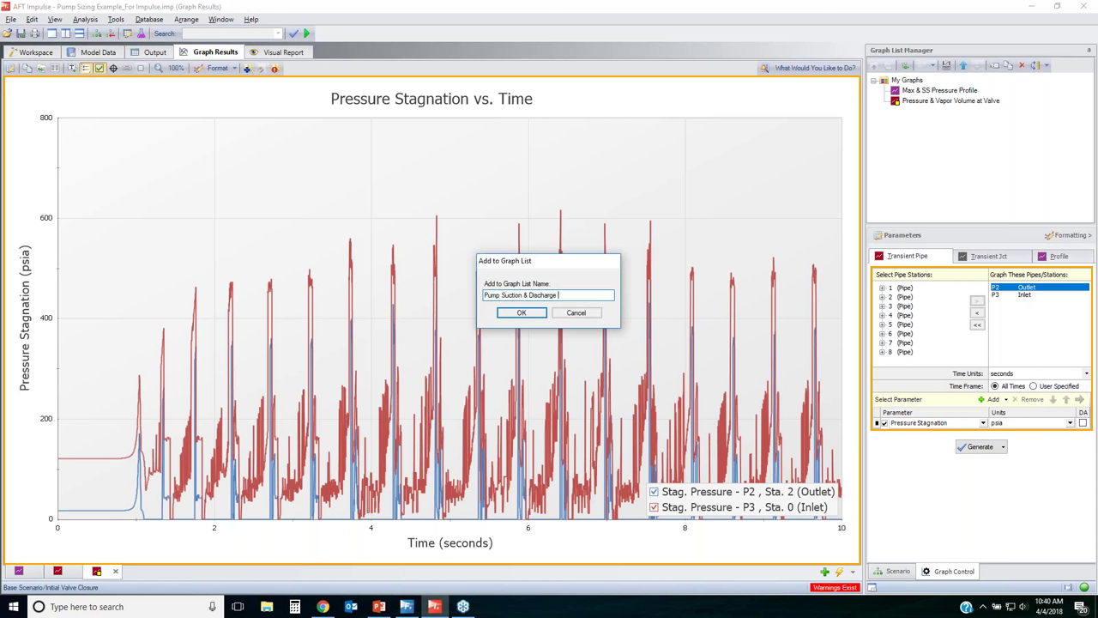
pyautogui.press('Return')
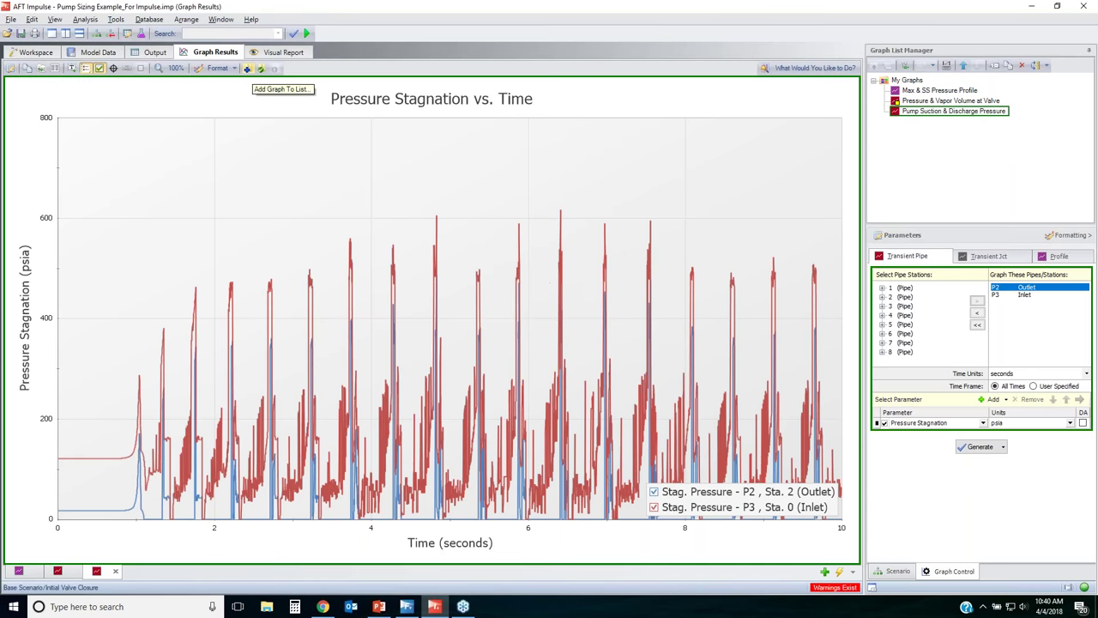
# - Reopen the "Pressure & Vapor Volume at Valve" graph and update its graph list entry with the annotated version
pyautogui.click(943, 101)
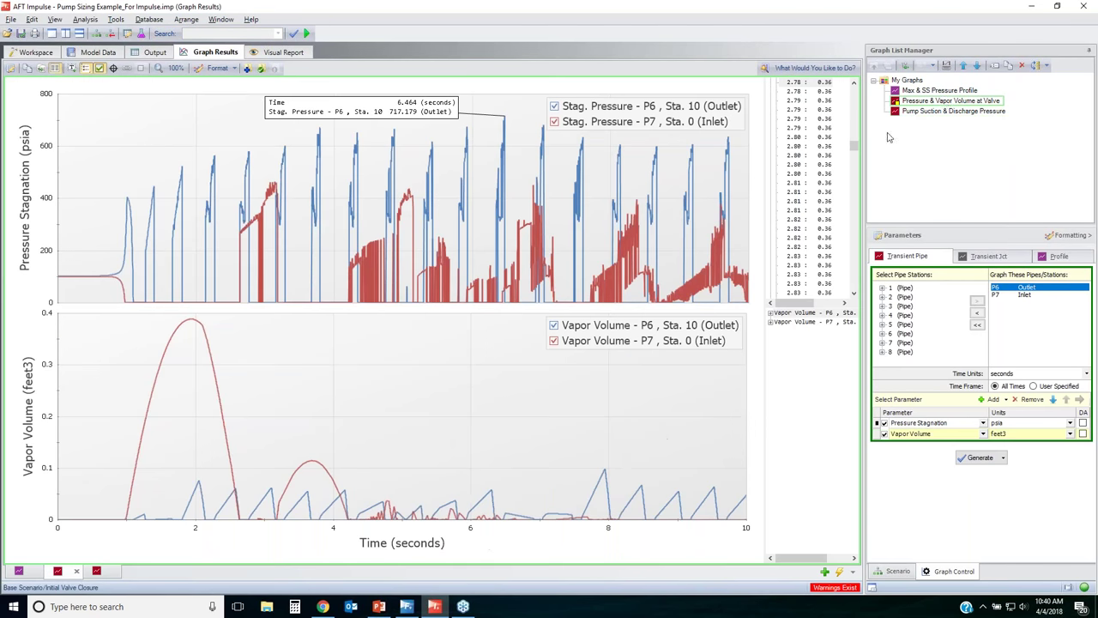
pyautogui.click(262, 68)
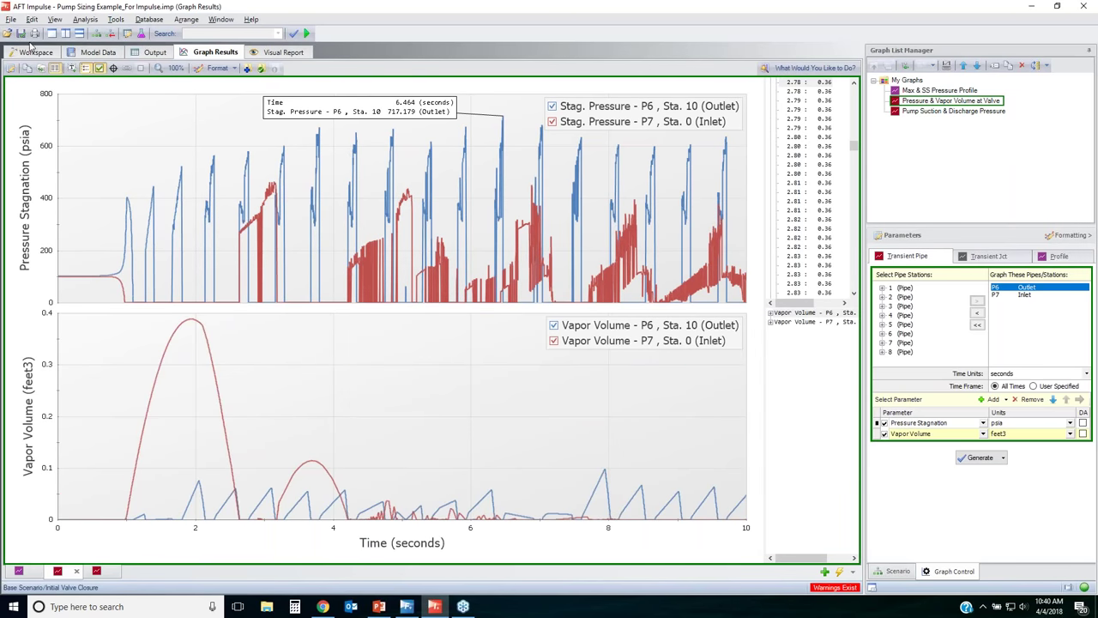
pyautogui.click(33, 52)
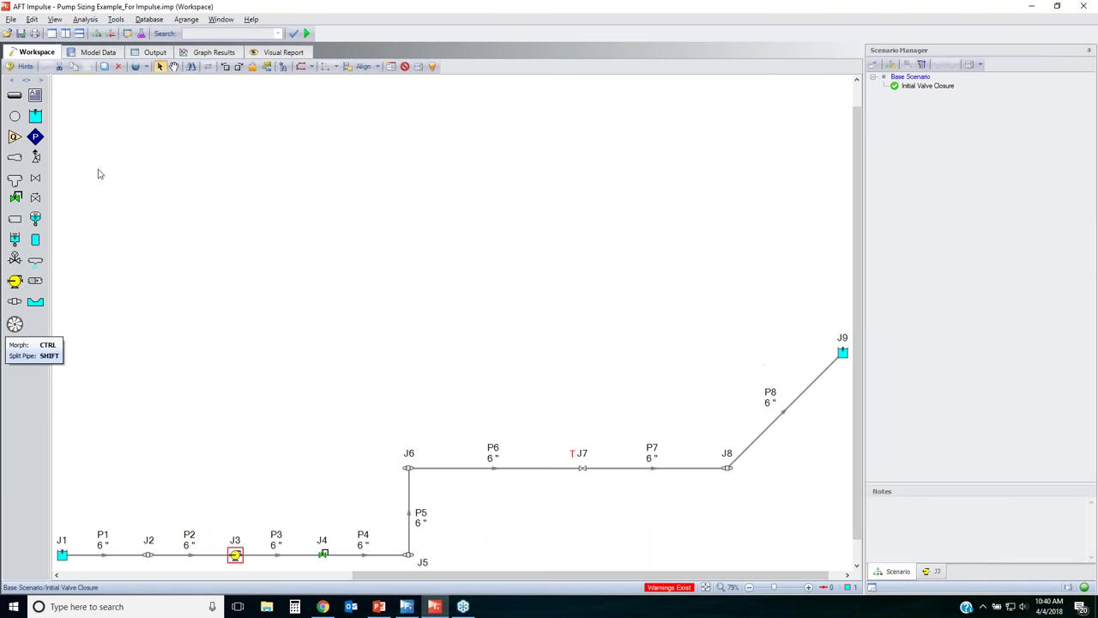
pyautogui.rightClick(235, 555)
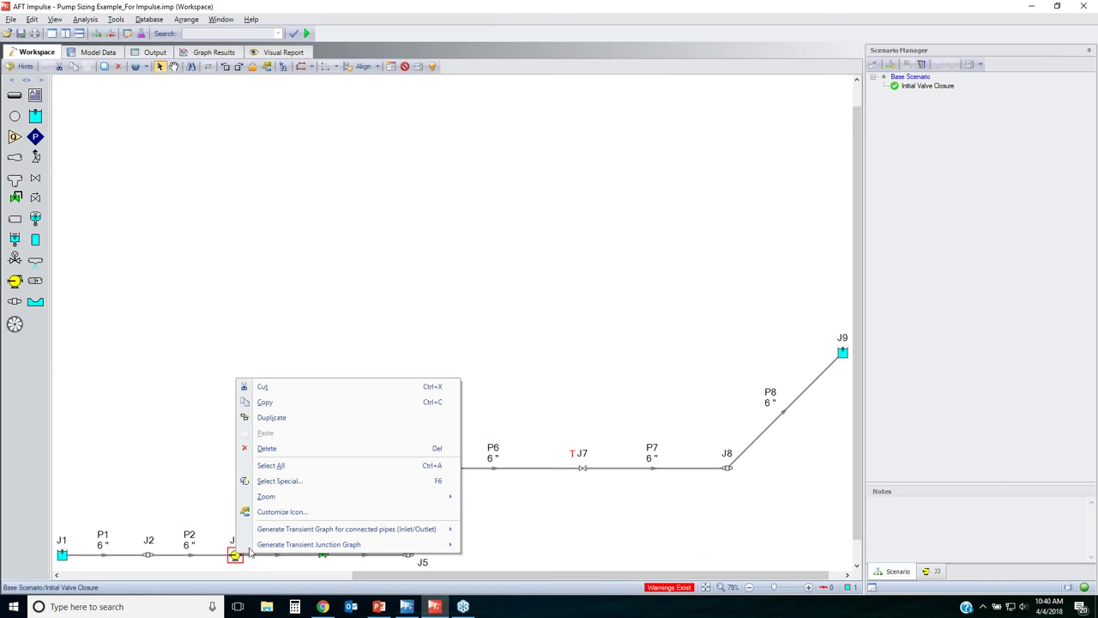
pyautogui.click(347, 325)
# - Review the output warnings, marking the one about backwards flow at pump junction 3
pyautogui.click(155, 52)
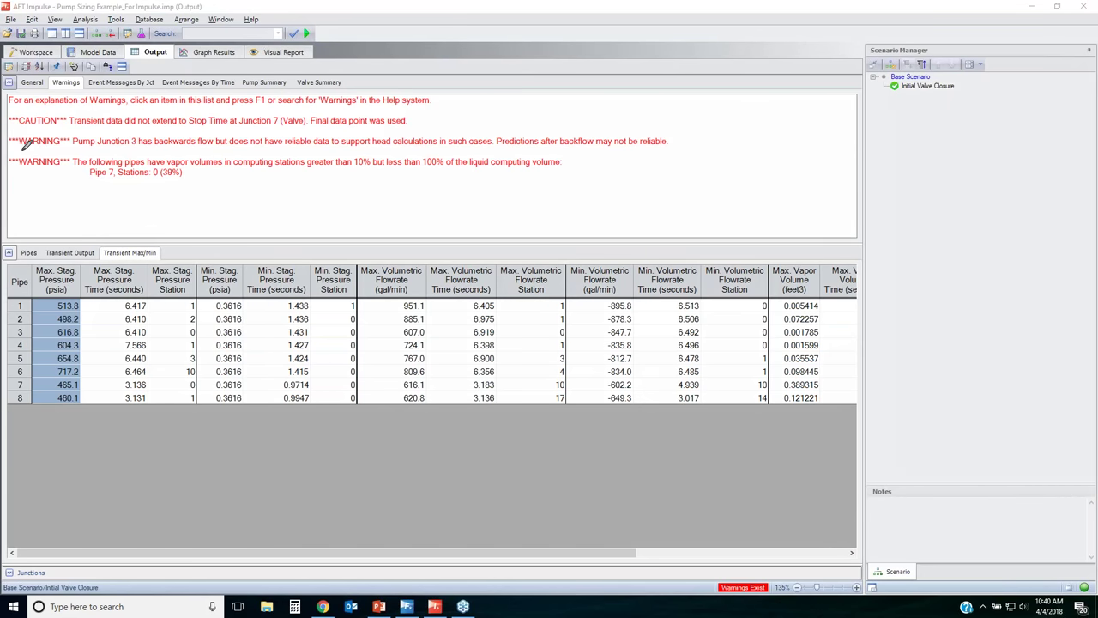
pyautogui.moveTo(26, 144)
pyautogui.mouseDown()
pyautogui.moveTo(688, 145)
pyautogui.moveTo(655, 121)
pyautogui.moveTo(49, 129)
pyautogui.moveTo(7, 138)
pyautogui.moveTo(43, 144)
pyautogui.mouseUp()
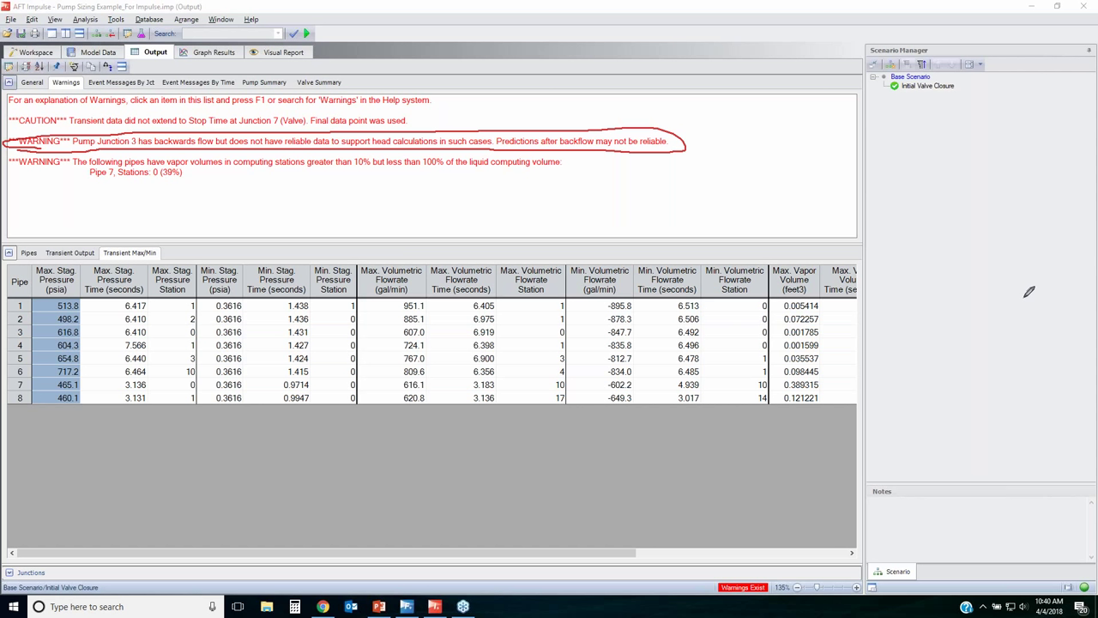
pyautogui.press('Escape')
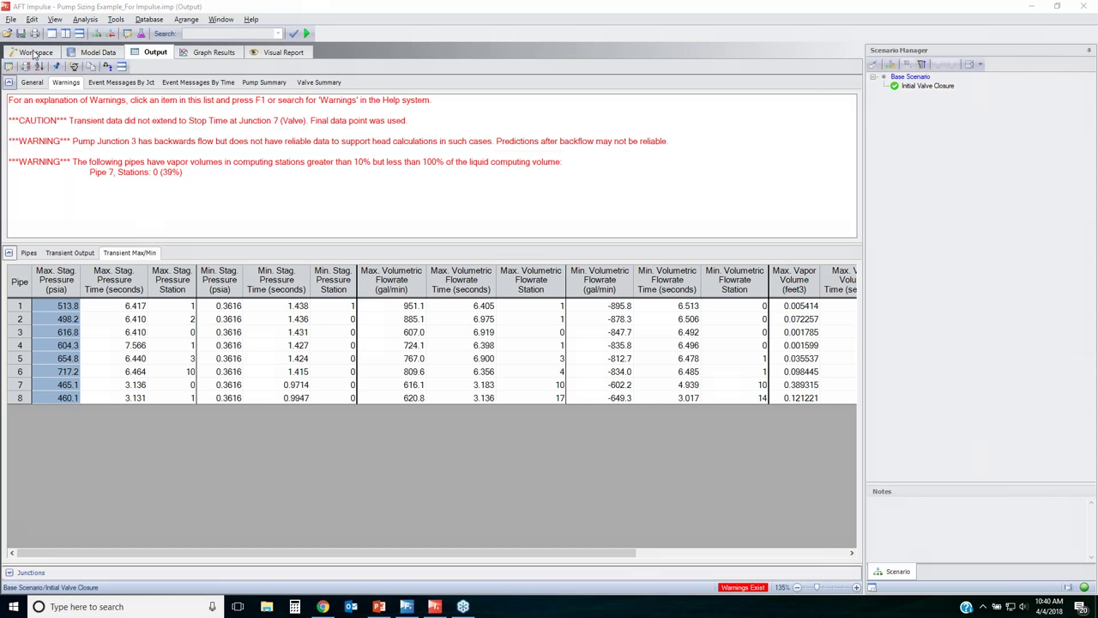
# - Generate a transient volumetric flowrate graph for the pipes connected to pump J3 and add it to the graph list as "Pump Flow Rate"
pyautogui.click(36, 53)
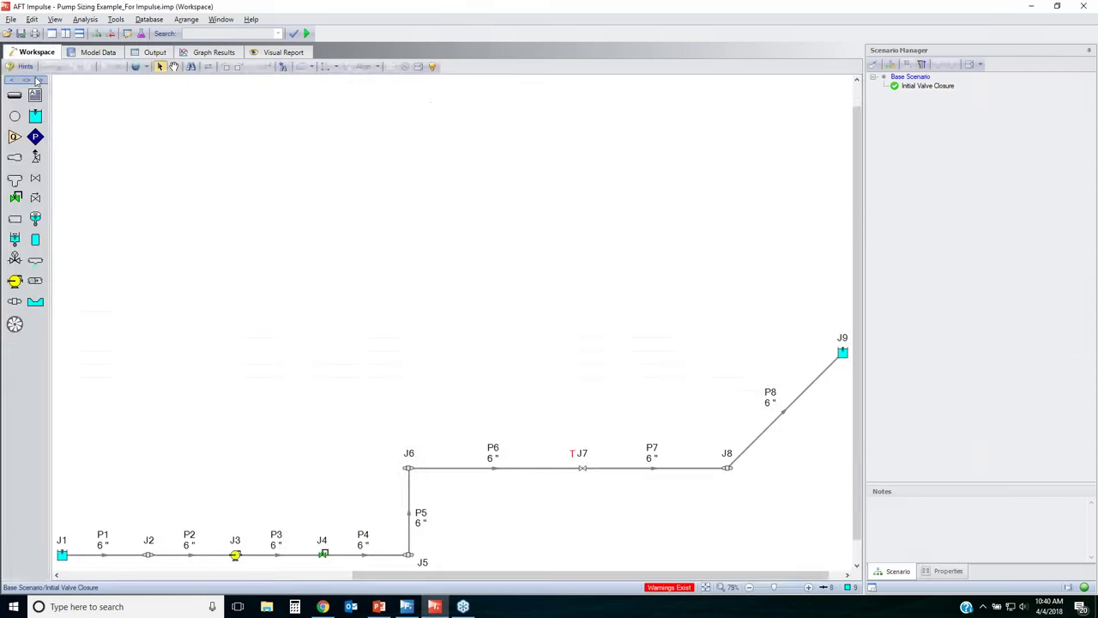
pyautogui.rightClick(236, 555)
pyautogui.moveTo(415, 537)
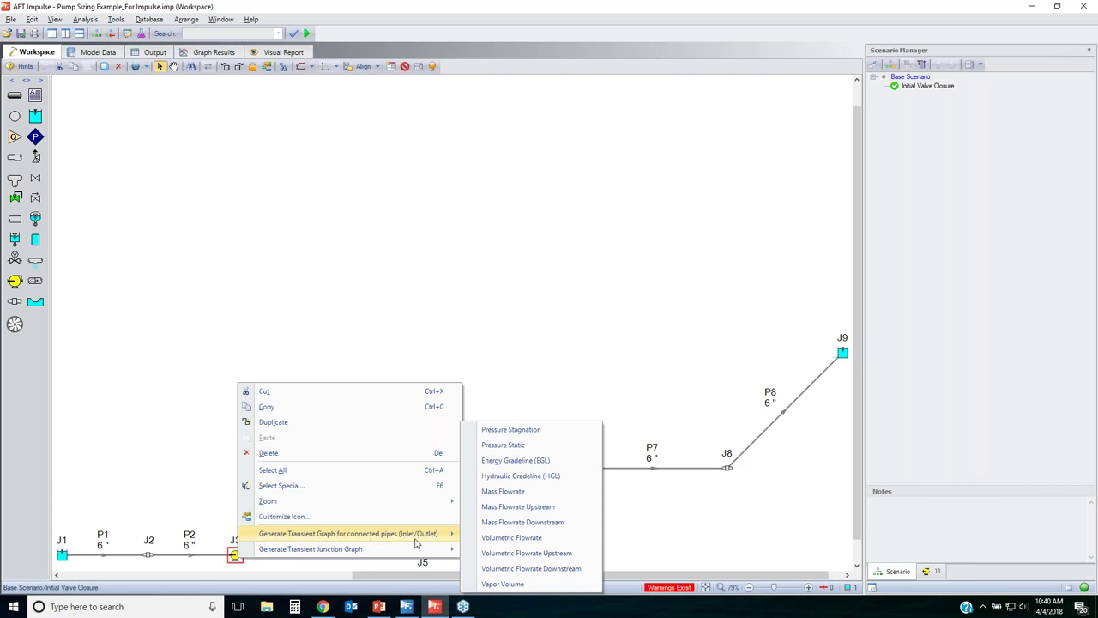
pyautogui.click(512, 538)
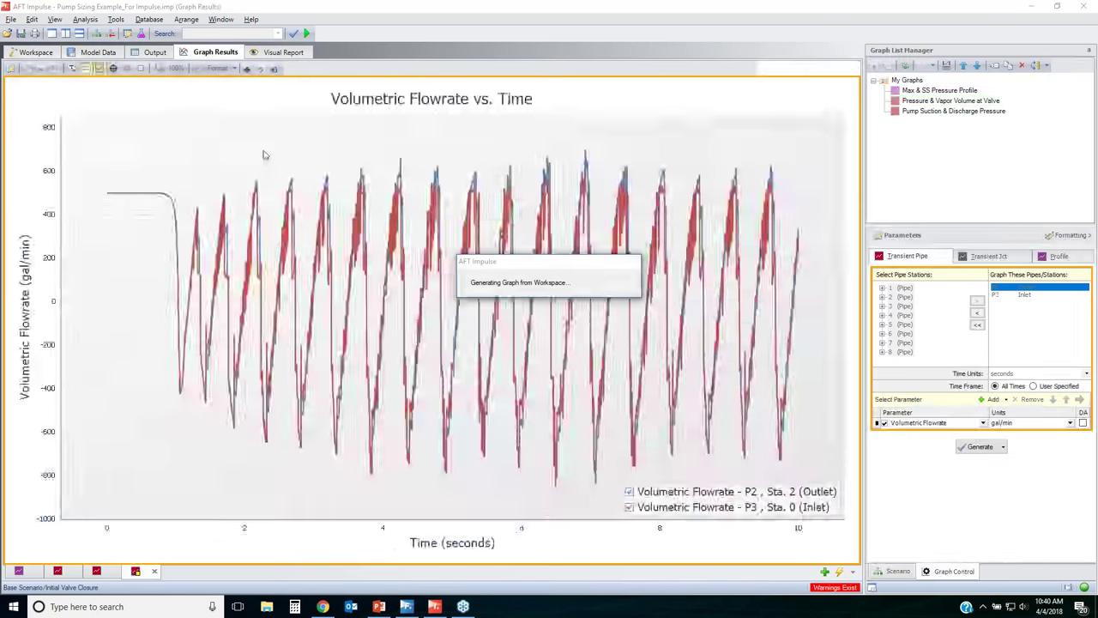
pyautogui.click(260, 69)
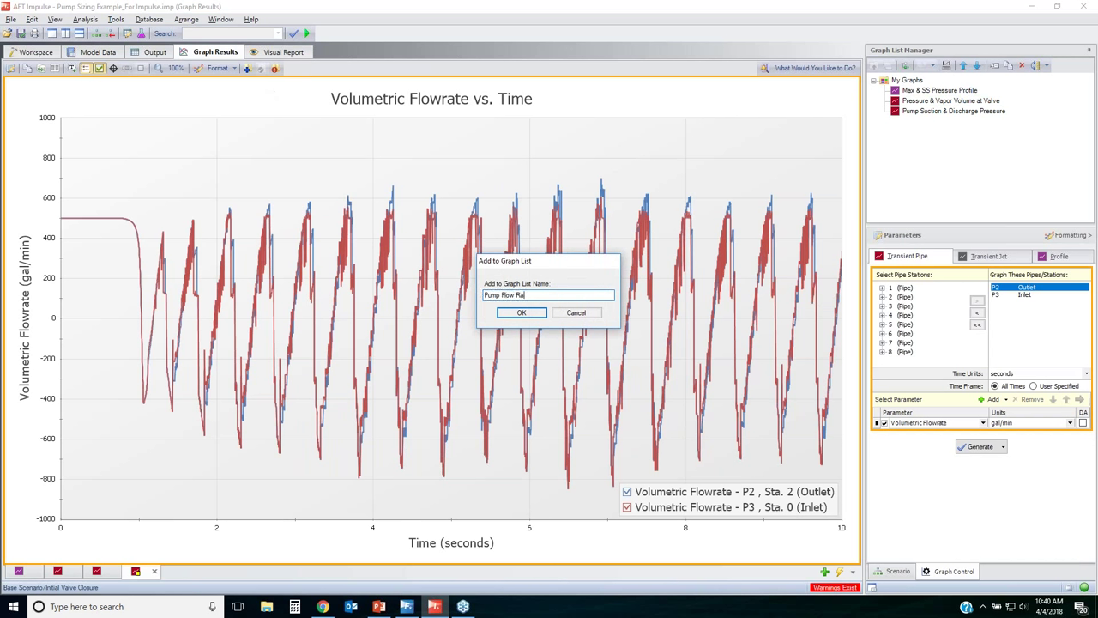
pyautogui.press('Return')
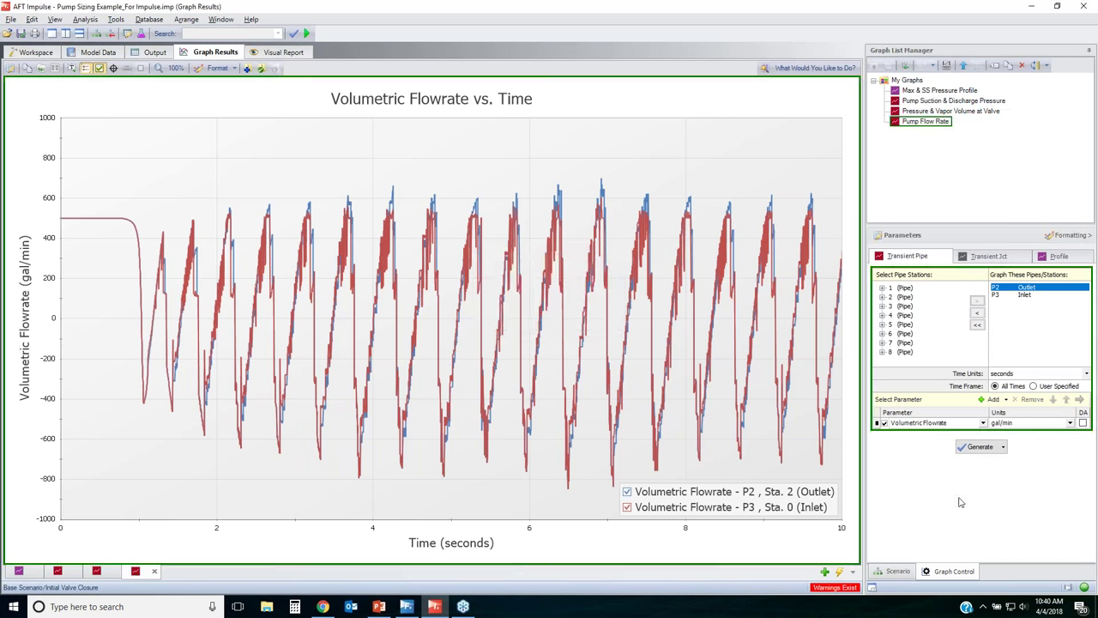
# - Examine the pump flow rate graph, marking the negative flow region and the flow peaks around the first two seconds
pyautogui.click(978, 446)
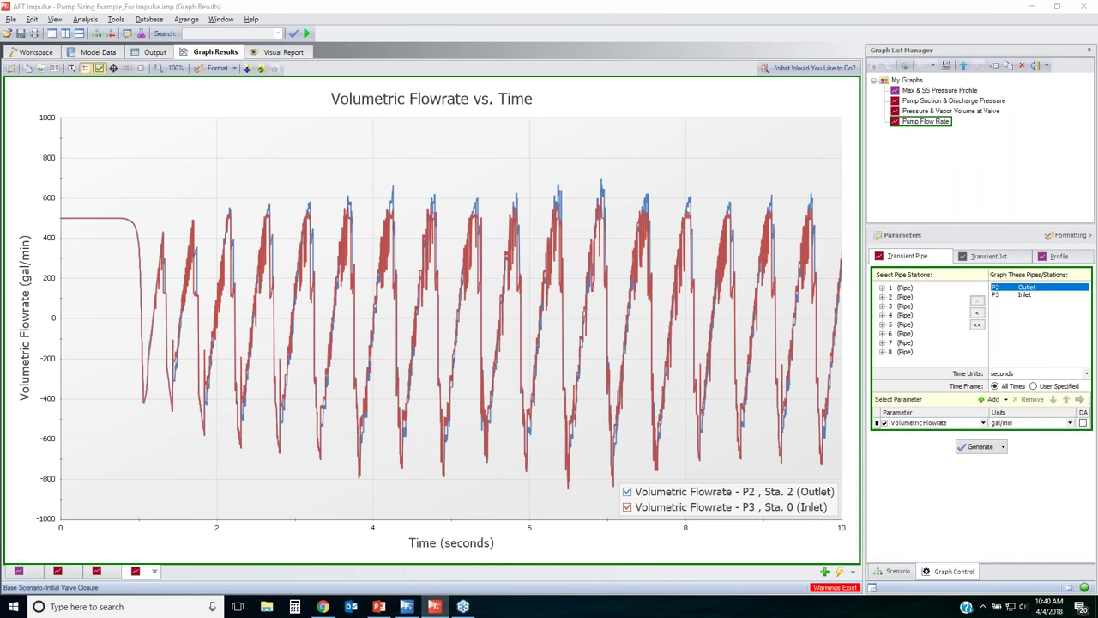
pyautogui.moveTo(130, 326); pyautogui.dragTo(311, 329)
pyautogui.moveTo(408, 322)
pyautogui.mouseDown()
pyautogui.moveTo(785, 323)
pyautogui.moveTo(839, 372)
pyautogui.moveTo(717, 484)
pyautogui.moveTo(362, 466)
pyautogui.moveTo(88, 427)
pyautogui.moveTo(79, 352)
pyautogui.moveTo(122, 330)
pyautogui.moveTo(186, 336)
pyautogui.mouseUp()
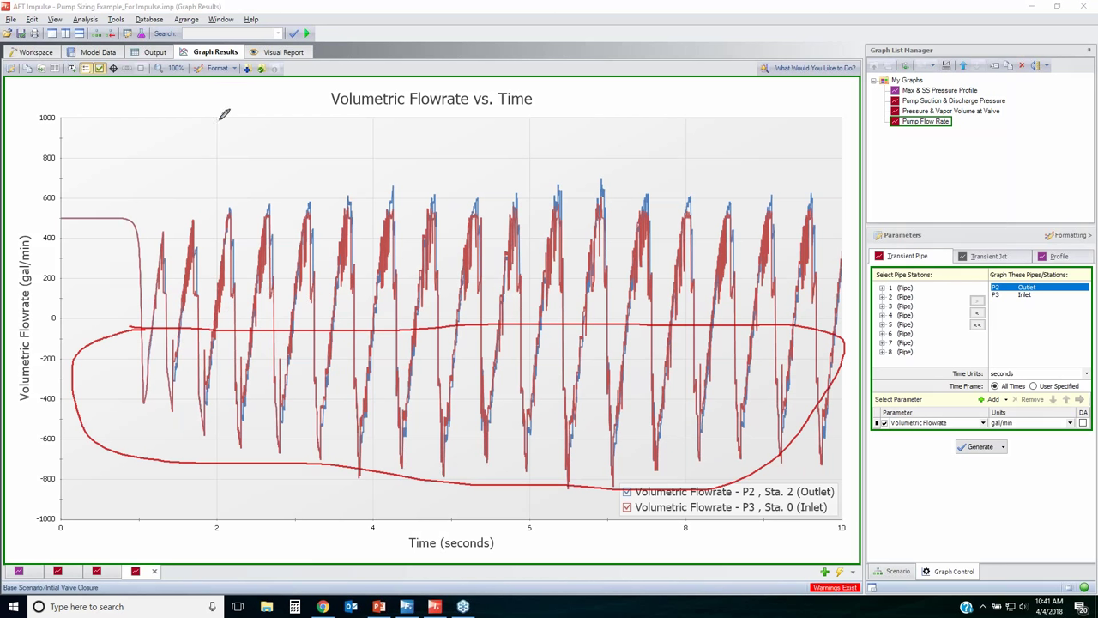
pyautogui.moveTo(219, 120)
pyautogui.mouseDown()
pyautogui.moveTo(219, 245)
pyautogui.moveTo(238, 288)
pyautogui.moveTo(426, 274)
pyautogui.mouseUp()
pyautogui.moveTo(219, 157)
pyautogui.mouseDown()
pyautogui.moveTo(342, 188)
pyautogui.moveTo(429, 250)
pyautogui.mouseUp()
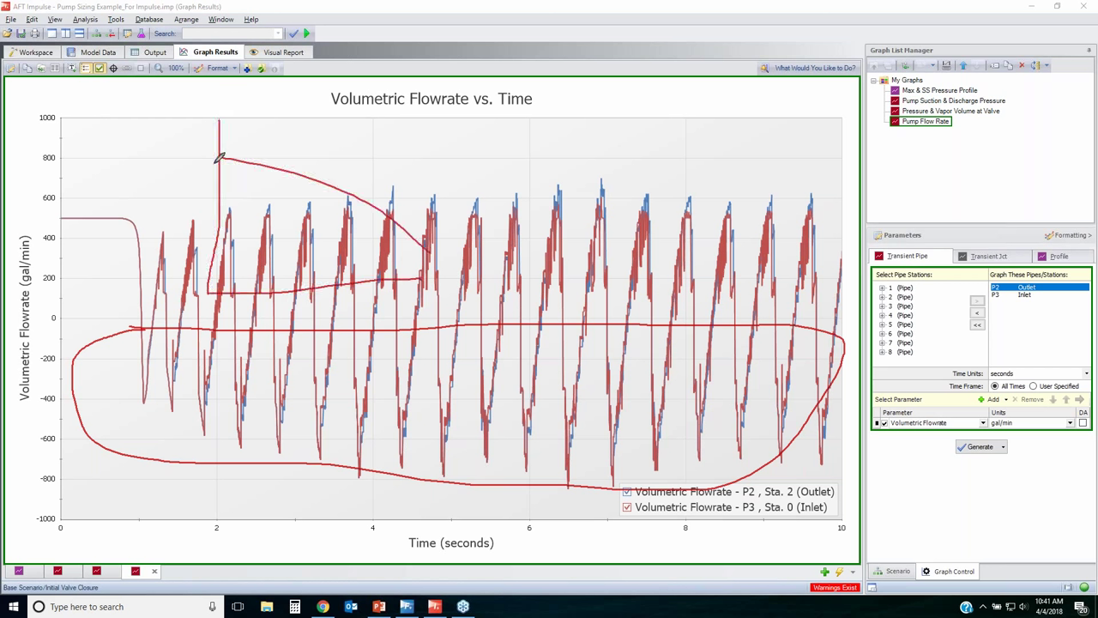
pyautogui.moveTo(181, 154)
pyautogui.mouseDown()
pyautogui.moveTo(204, 159)
pyautogui.moveTo(146, 164)
pyautogui.moveTo(209, 161)
pyautogui.mouseUp()
pyautogui.moveTo(158, 185); pyautogui.dragTo(158, 231)
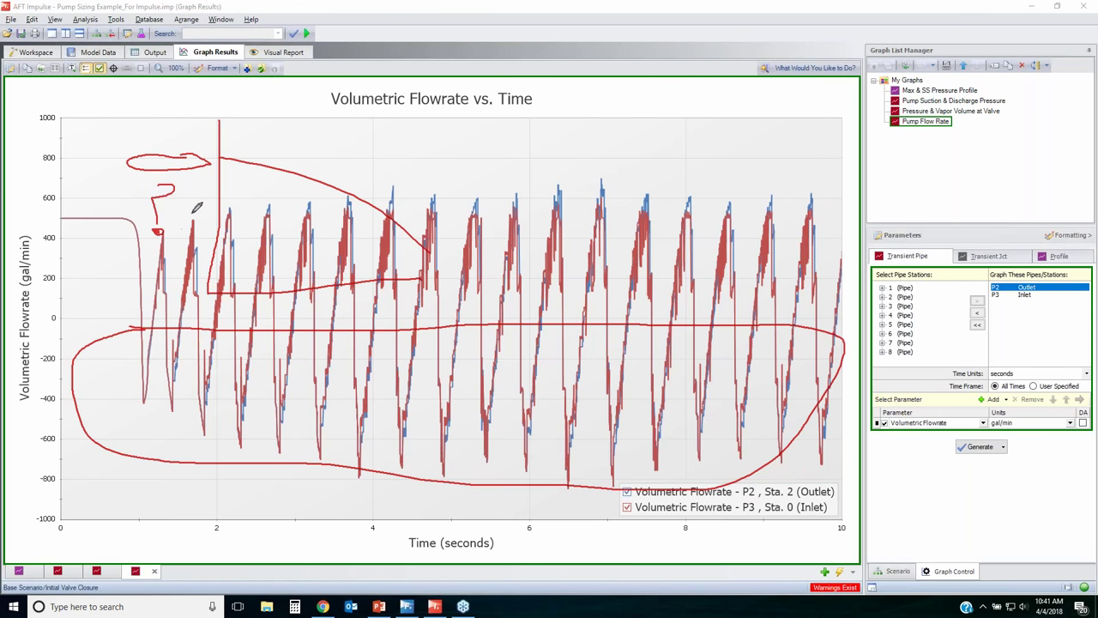
pyautogui.click(220, 157)
pyautogui.press('Escape')
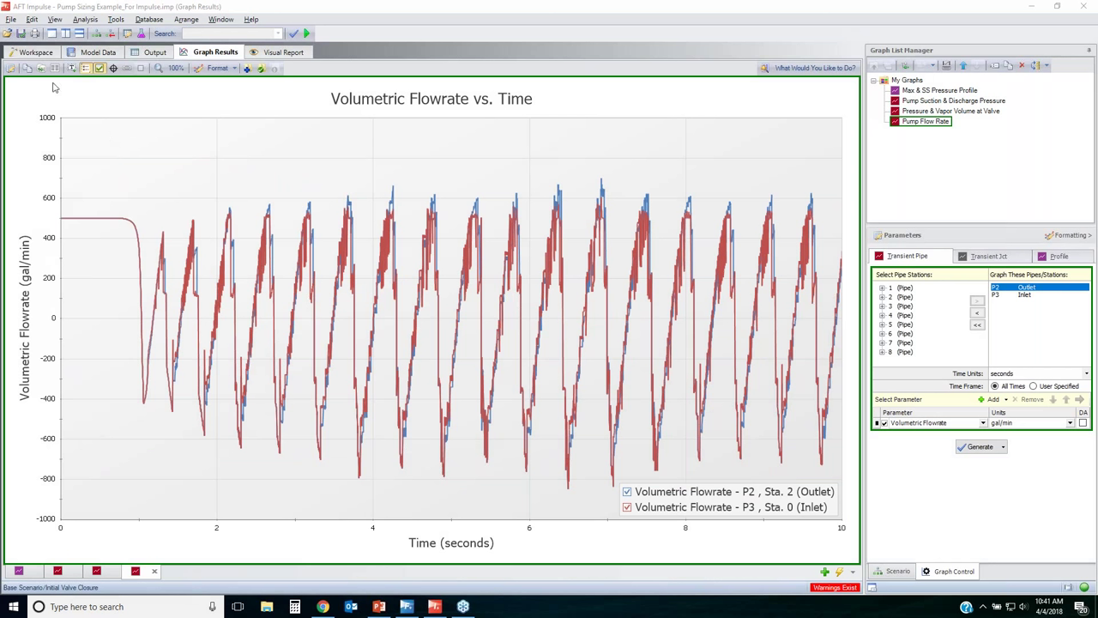
# - Check the pump model and curve settings in pump J3's properties
pyautogui.click(36, 52)
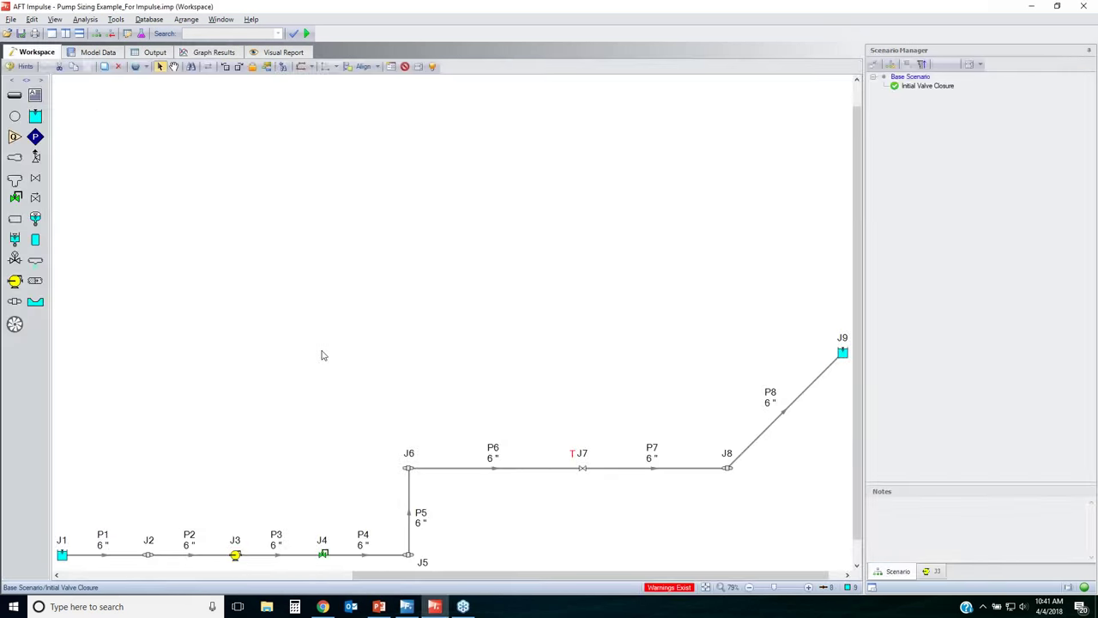
pyautogui.doubleClick(235, 555)
pyautogui.click(744, 143)
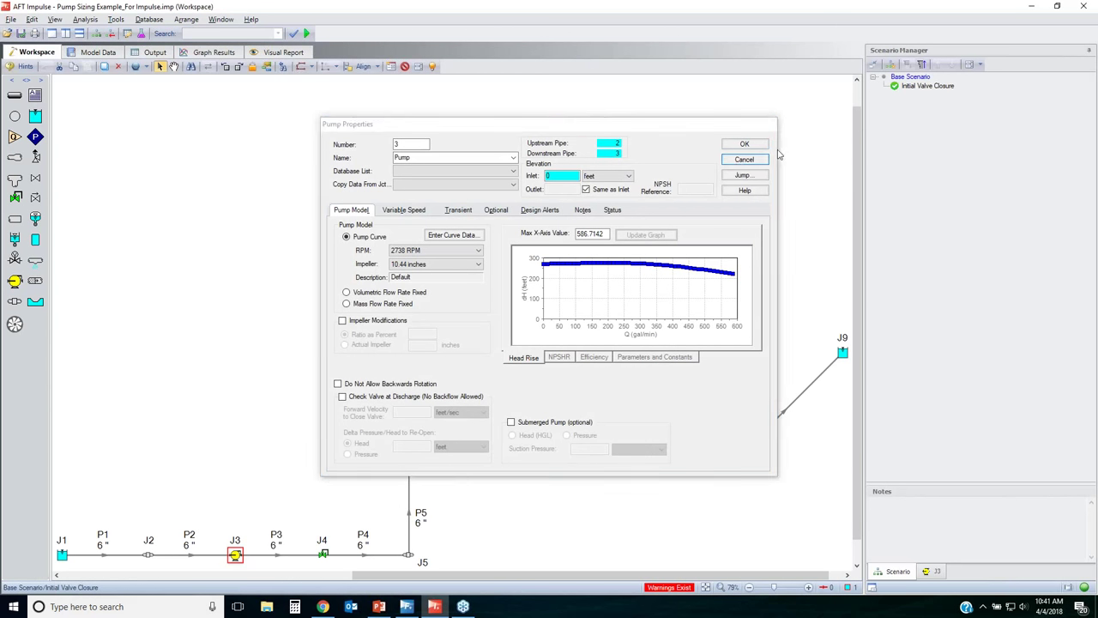
# - Create a child scenario named "With 4 Quad Data" under Initial Valve Closure
pyautogui.click(931, 86)
pyautogui.click(891, 66)
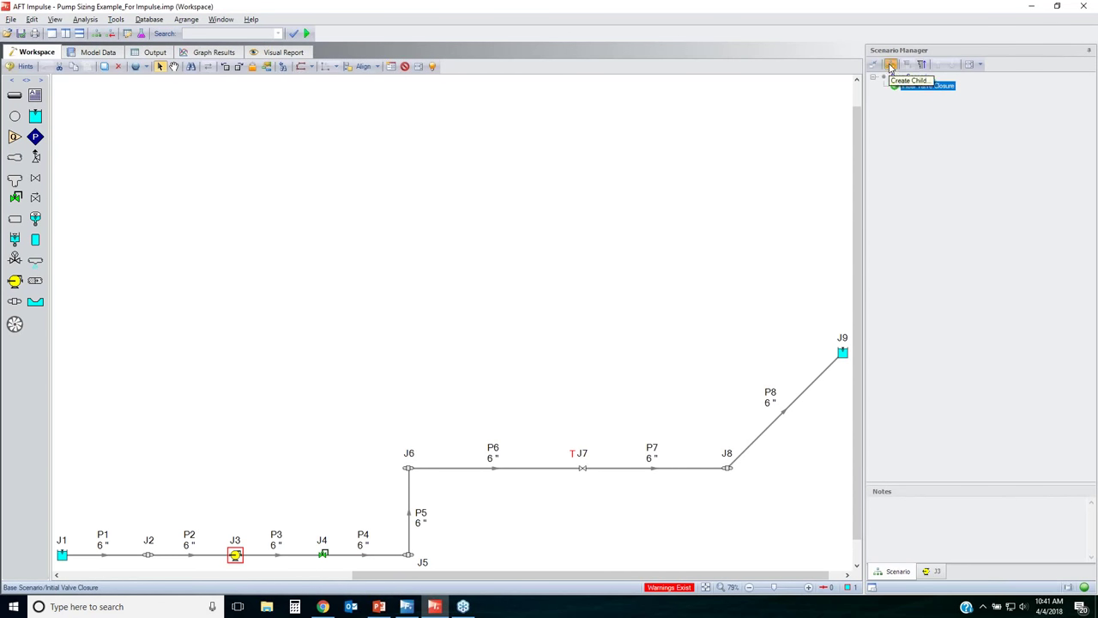
pyautogui.write('With 4 Quad D')
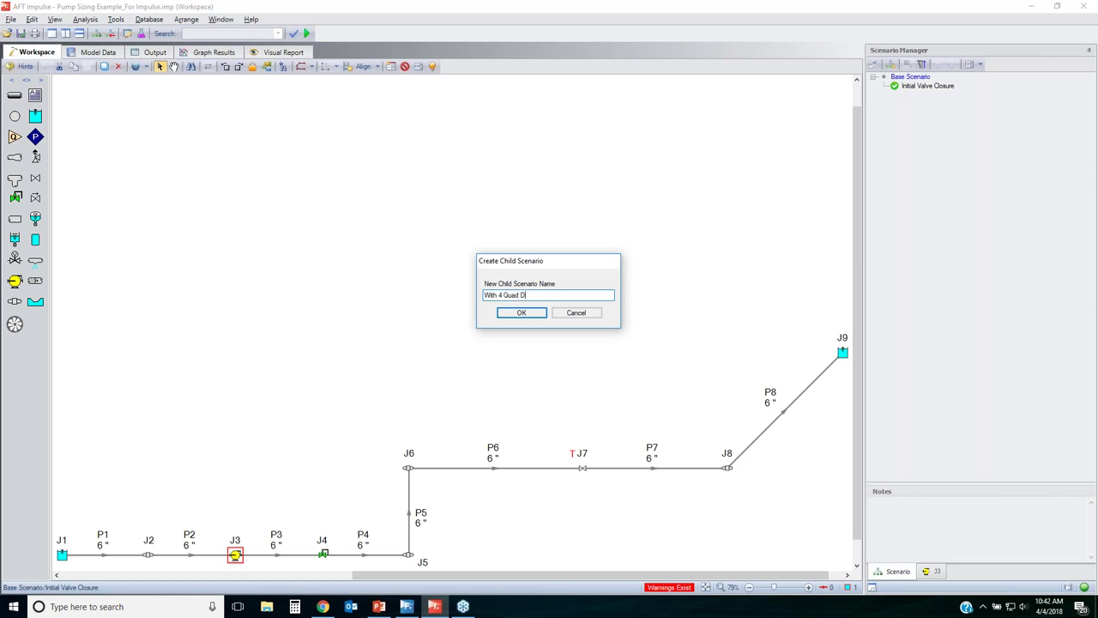
pyautogui.write('ata')
pyautogui.press('Return')
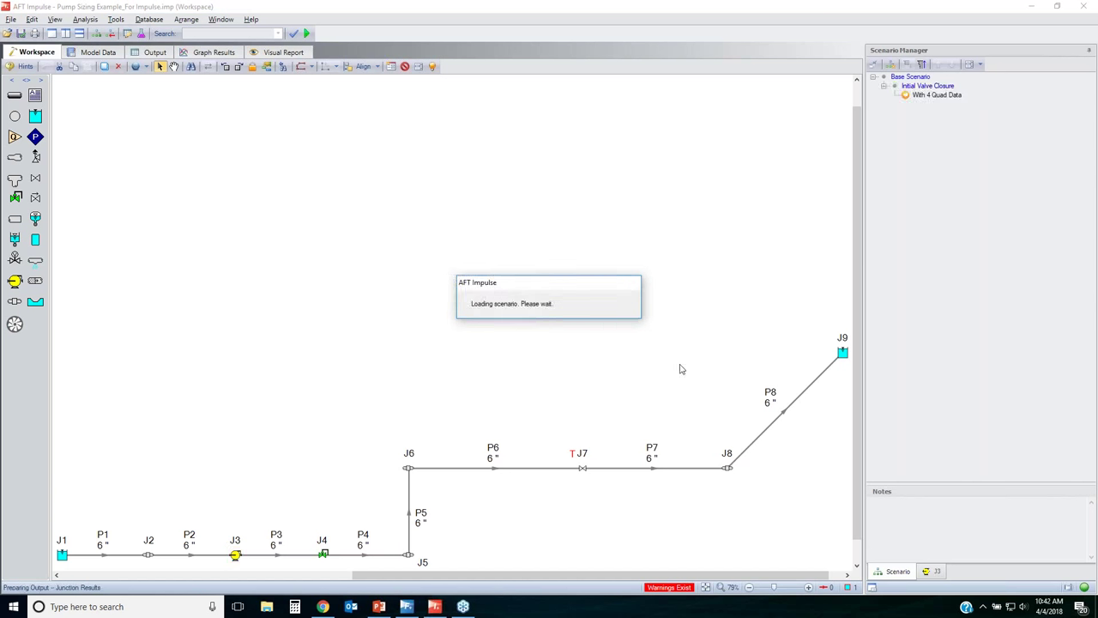
# - Set pump J3's transient model to No Transient - Four Quadrant
pyautogui.click(235, 556)
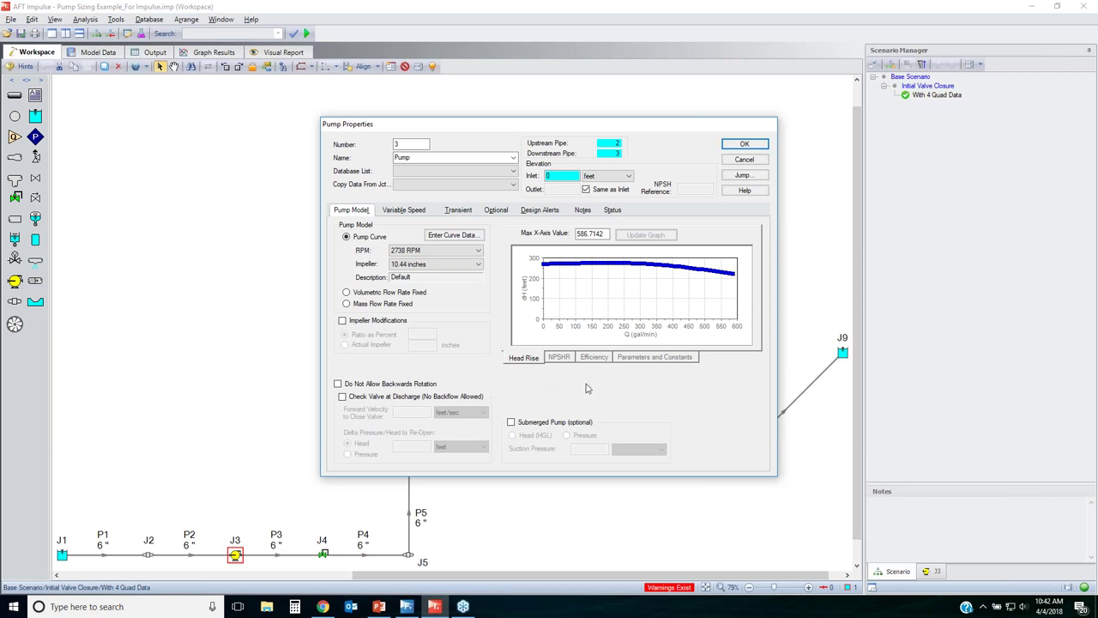
pyautogui.click(456, 210)
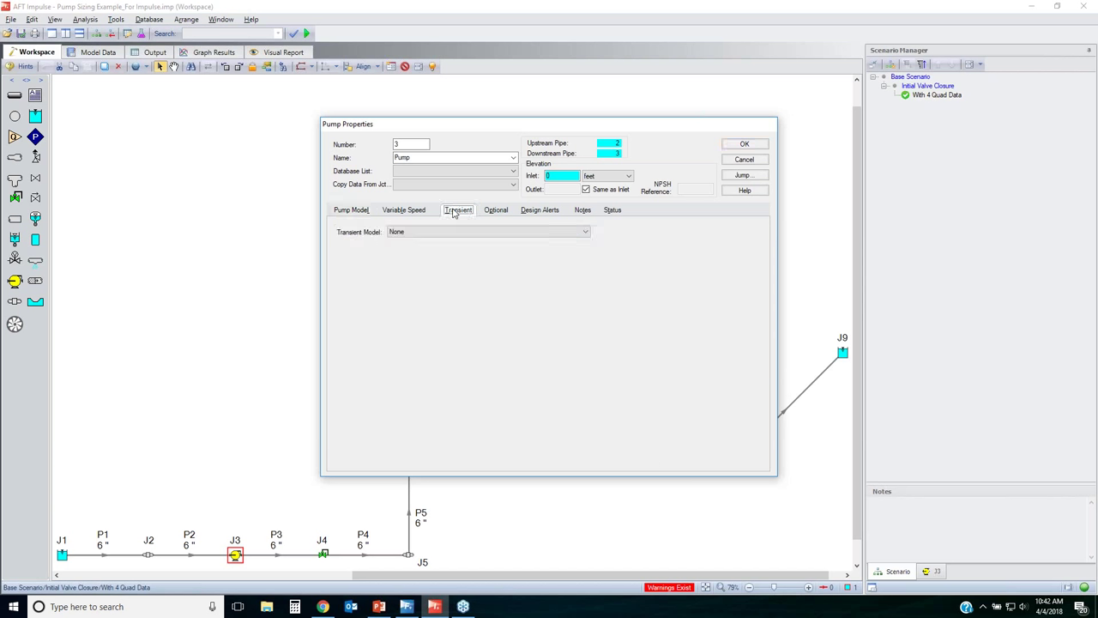
pyautogui.click(445, 232)
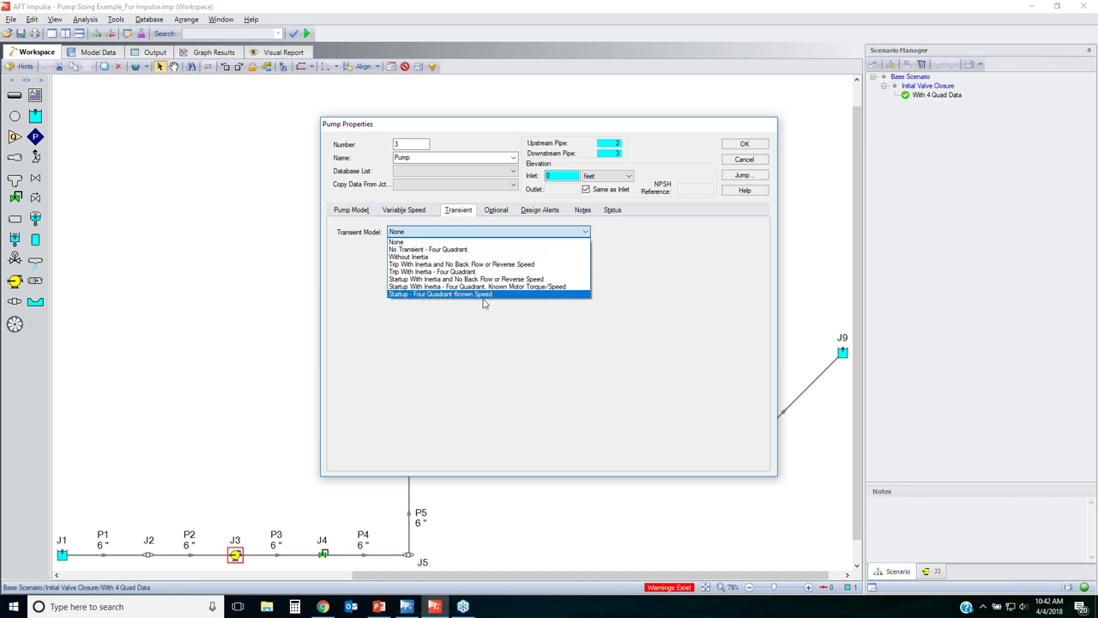
pyautogui.click(434, 250)
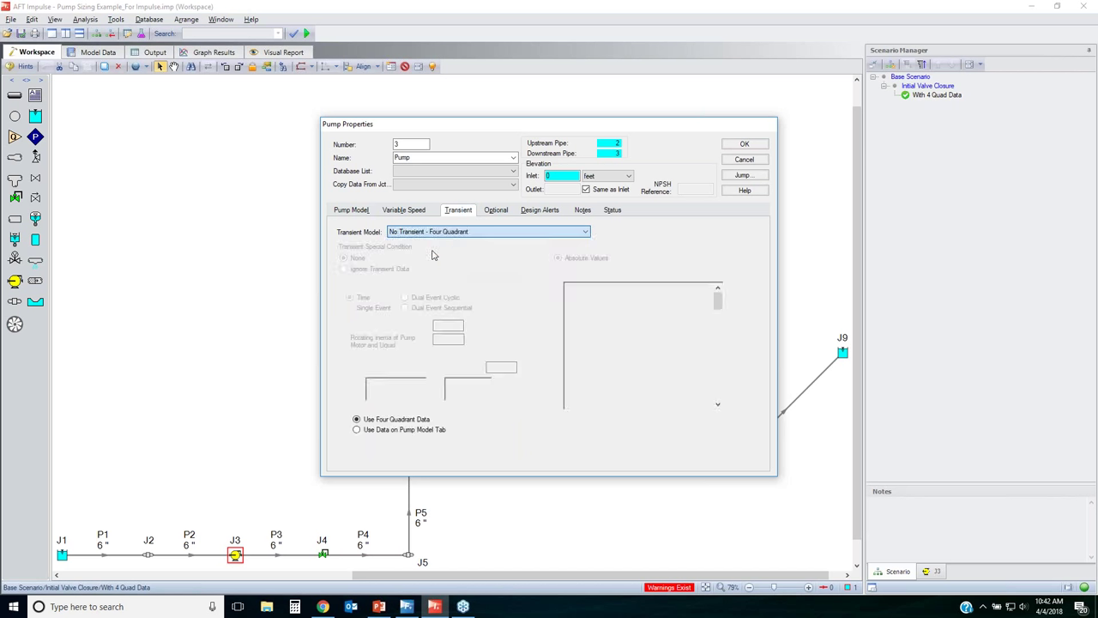
pyautogui.click(451, 323)
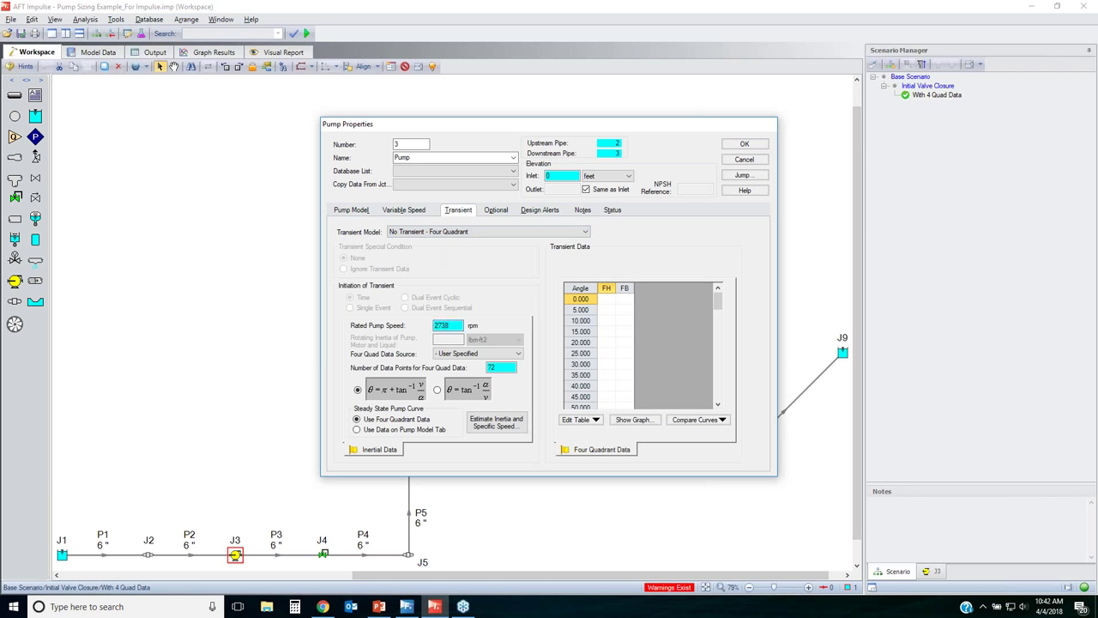
# - Estimate the pump's inertia and specific speed from its pump curve, transfer them with four quadrant data based on specific speed, and graph that data
pyautogui.click(497, 421)
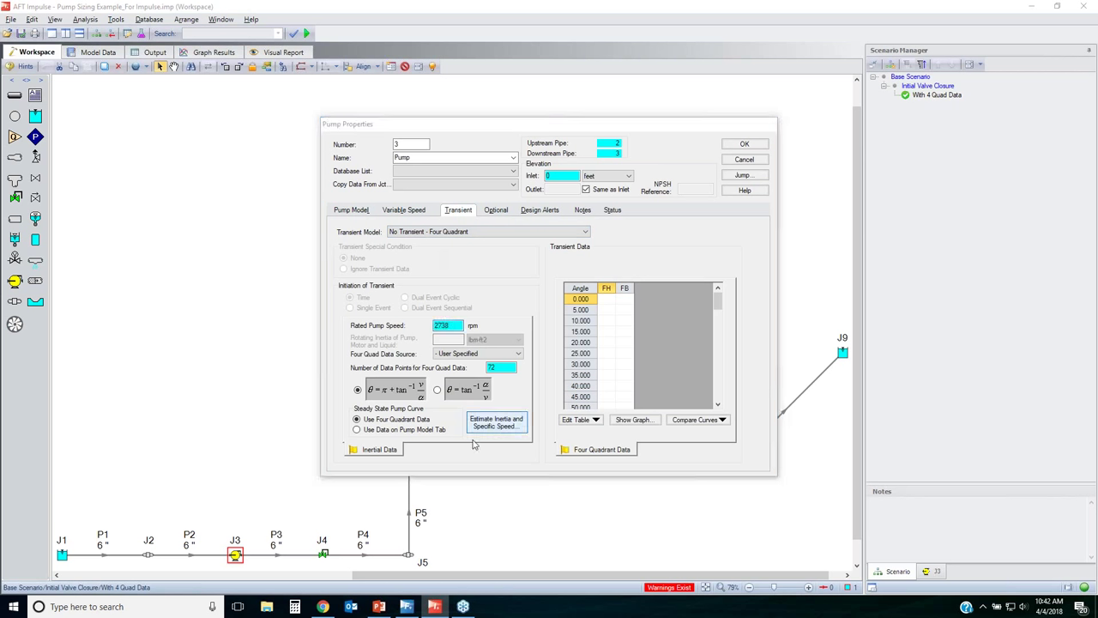
pyautogui.click(400, 219)
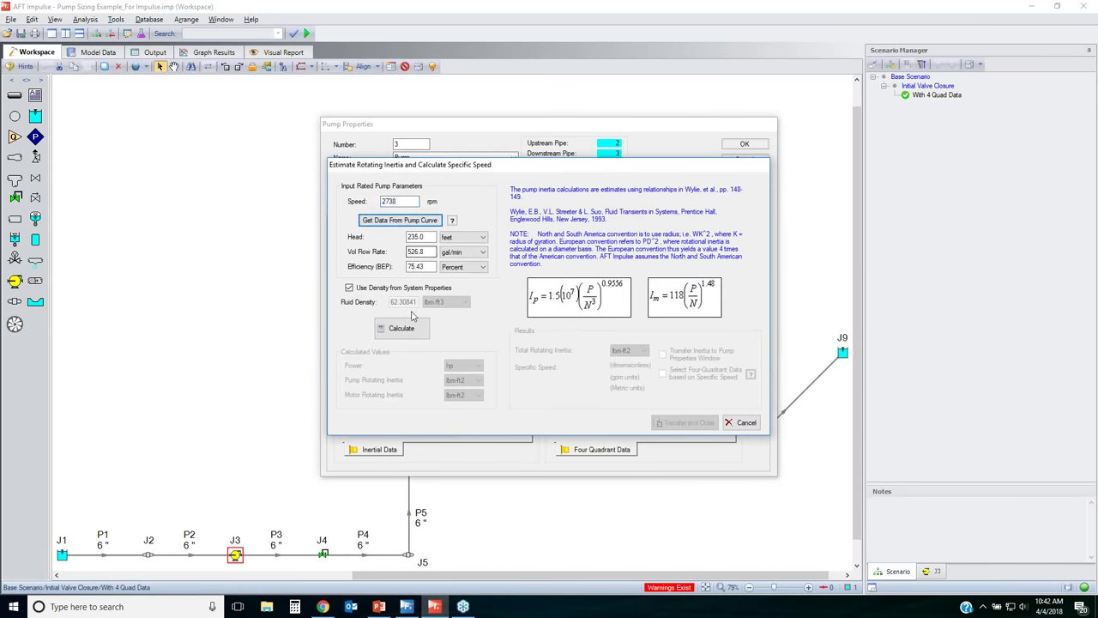
pyautogui.click(410, 330)
pyautogui.click(662, 374)
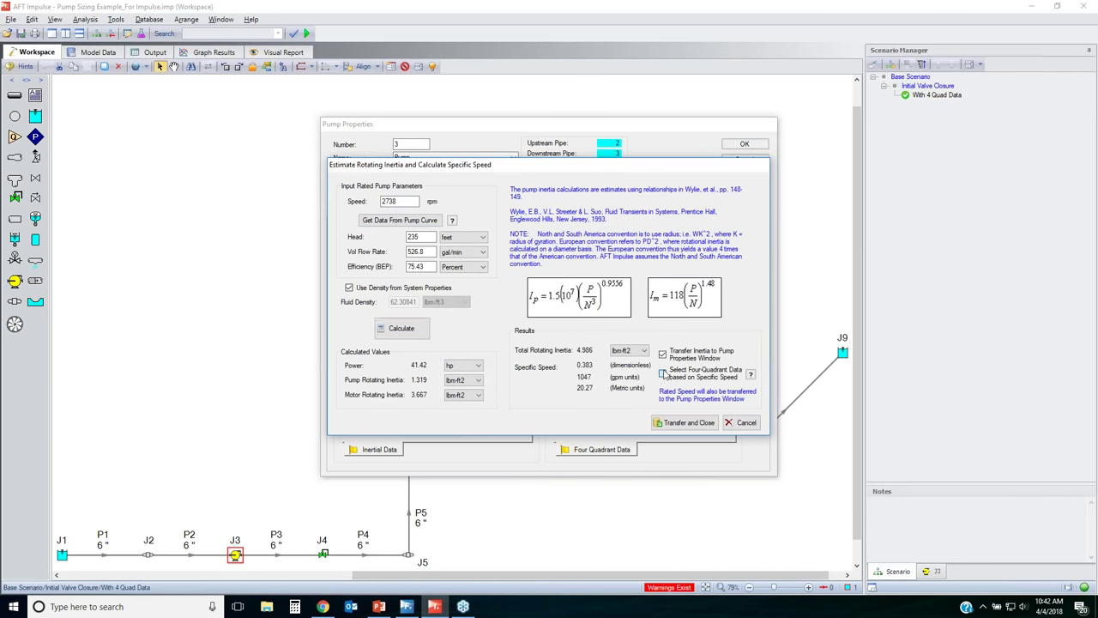
pyautogui.click(588, 368)
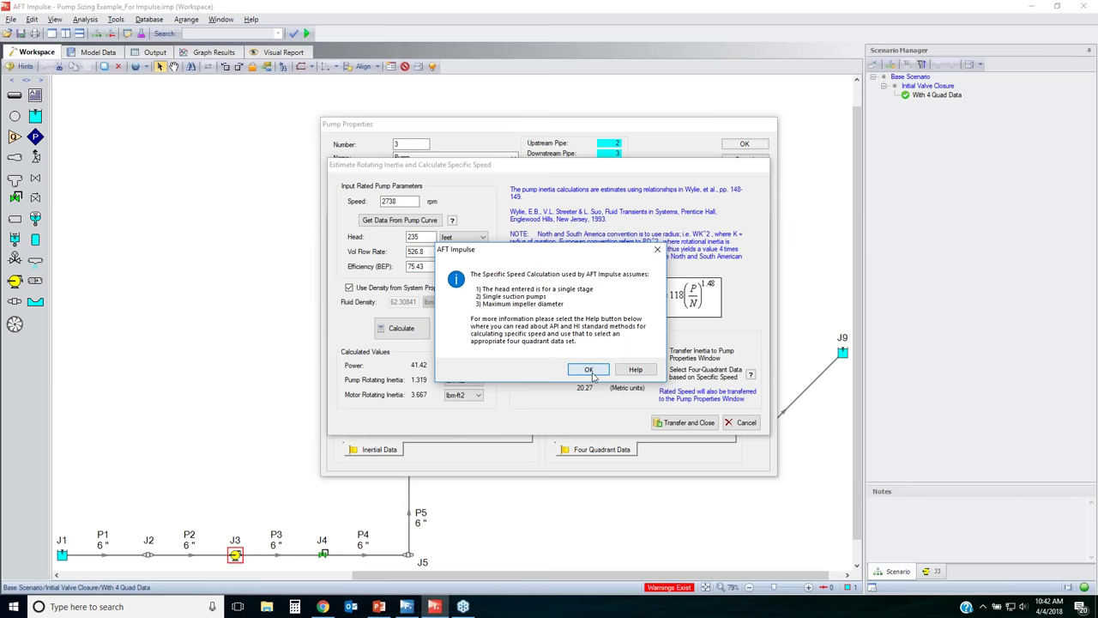
pyautogui.click(684, 422)
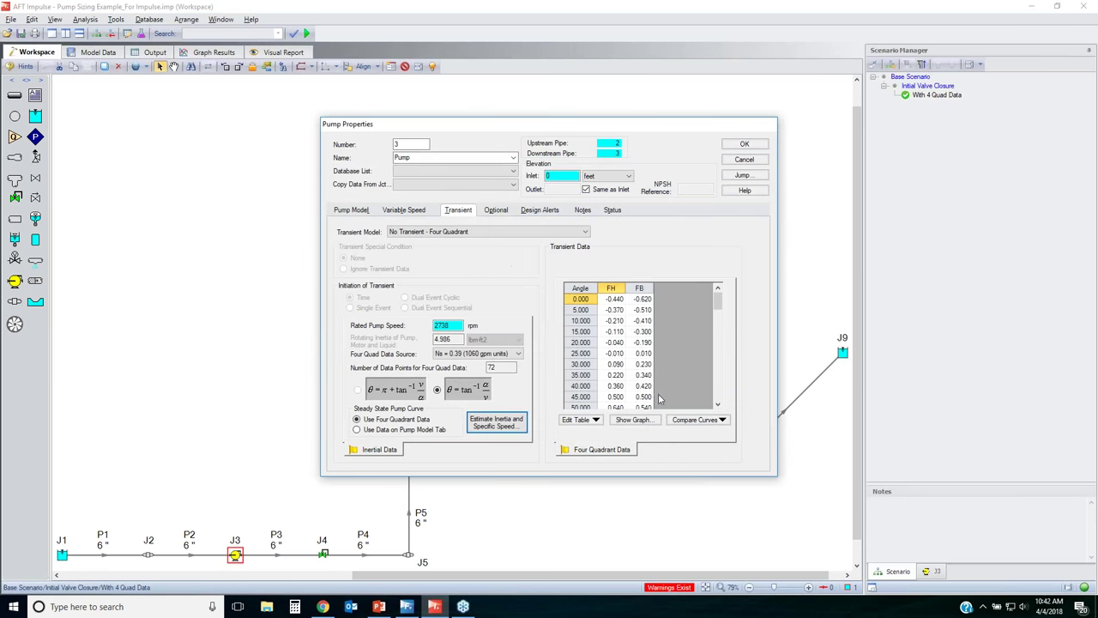
pyautogui.click(634, 420)
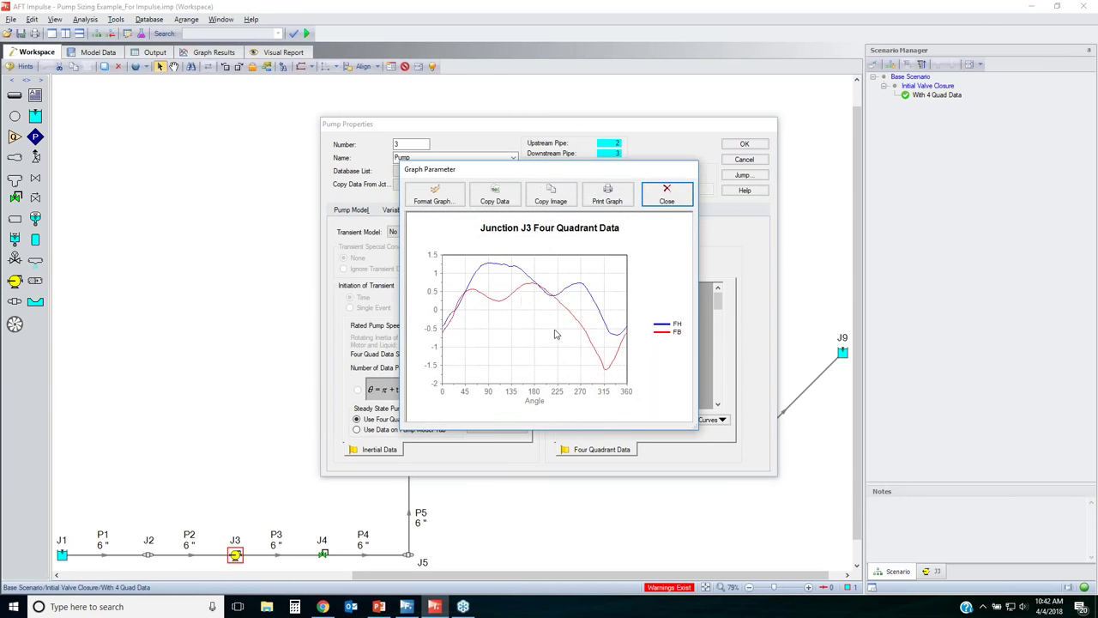
pyautogui.click(666, 194)
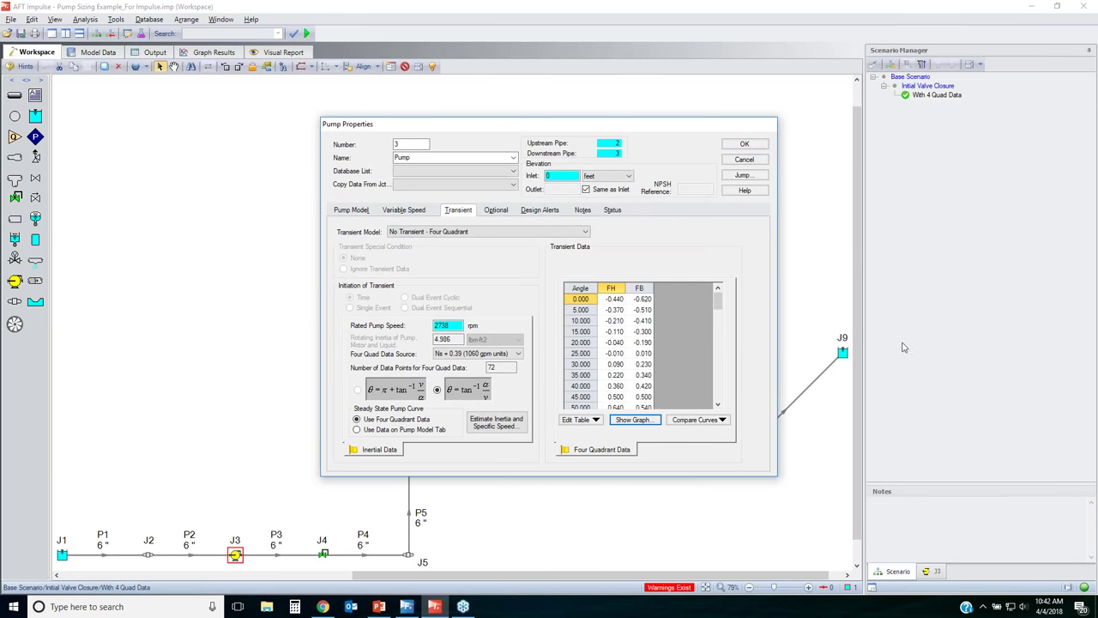
# - Accept the pump J3 changes, allowing the existing output to be erased, and run the "With 4 Quad Data" scenario
pyautogui.click(740, 146)
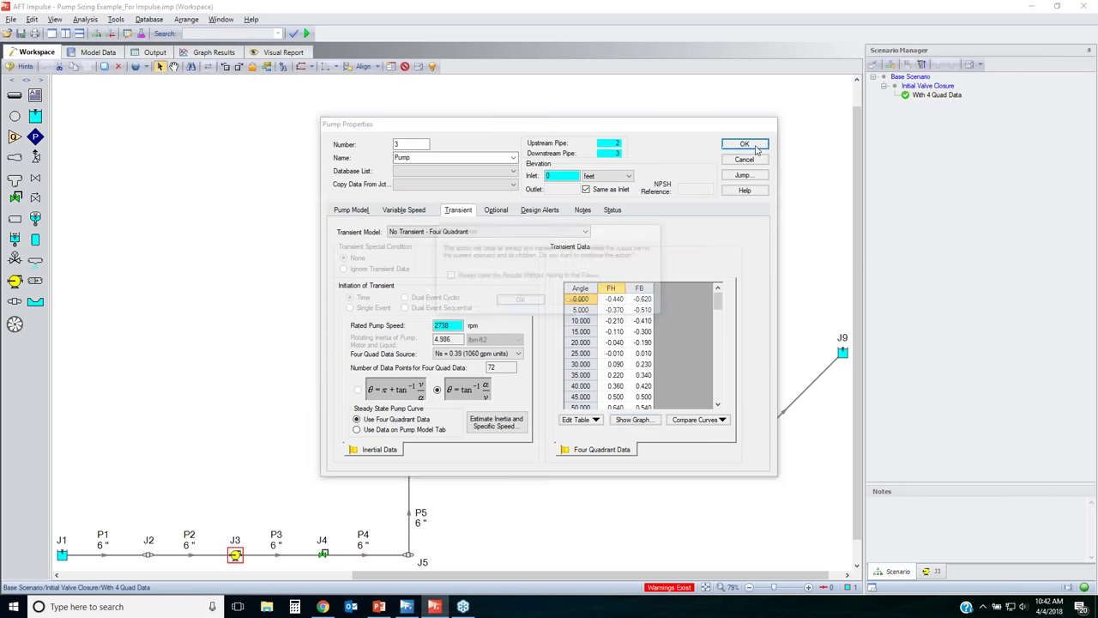
pyautogui.click(512, 304)
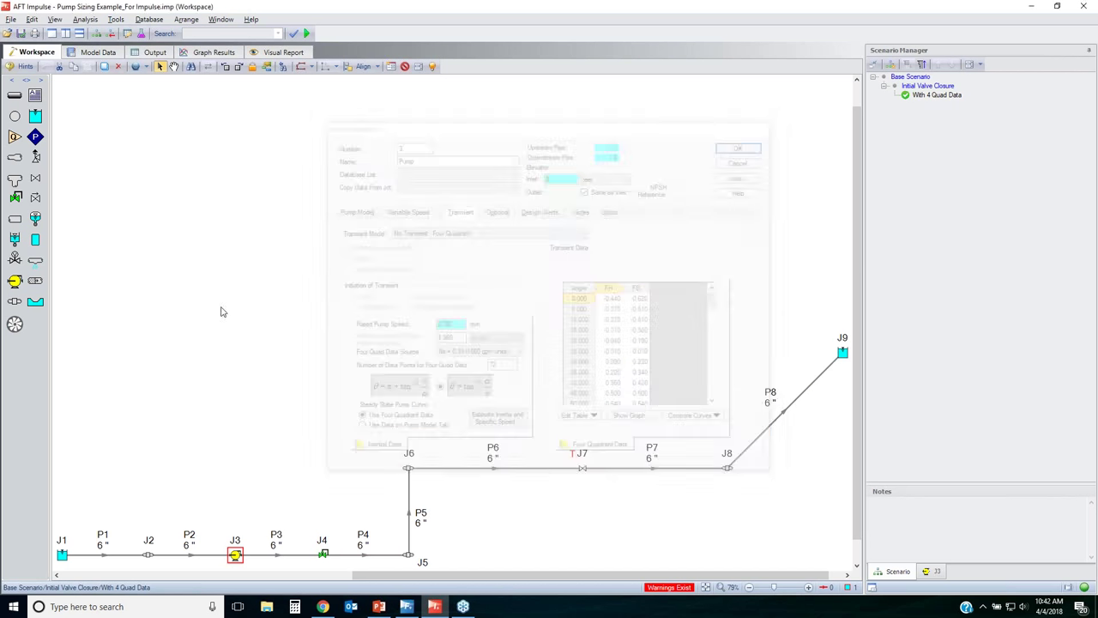
pyautogui.click(306, 33)
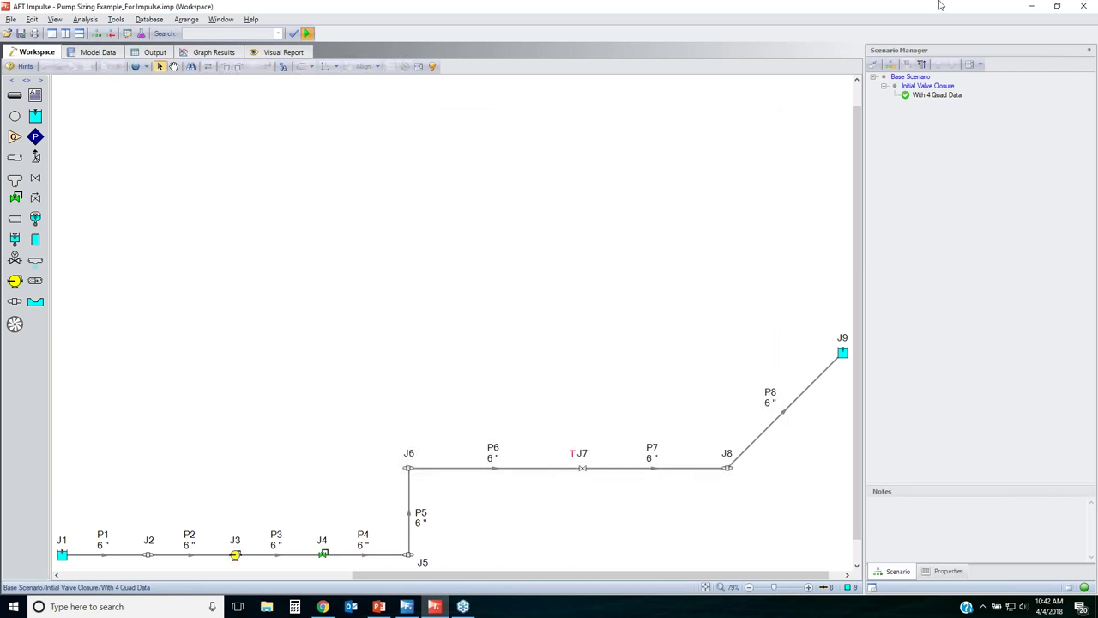
# - Open the output of the completed run and examine the maximum stagnation pressure of each pipe
pyautogui.press('Return')
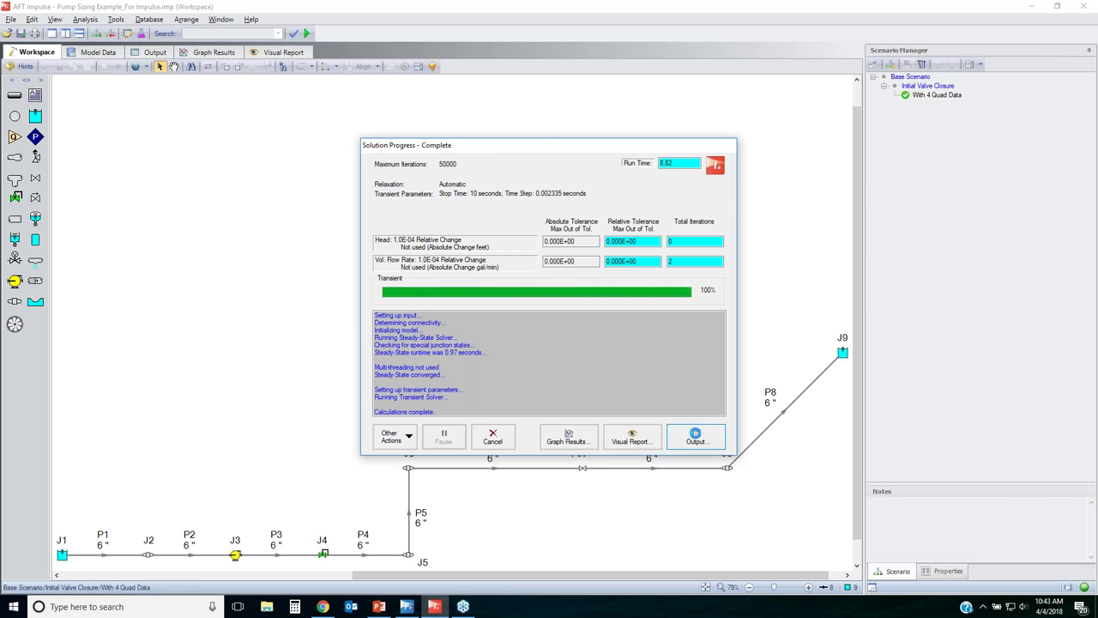
pyautogui.click(695, 434)
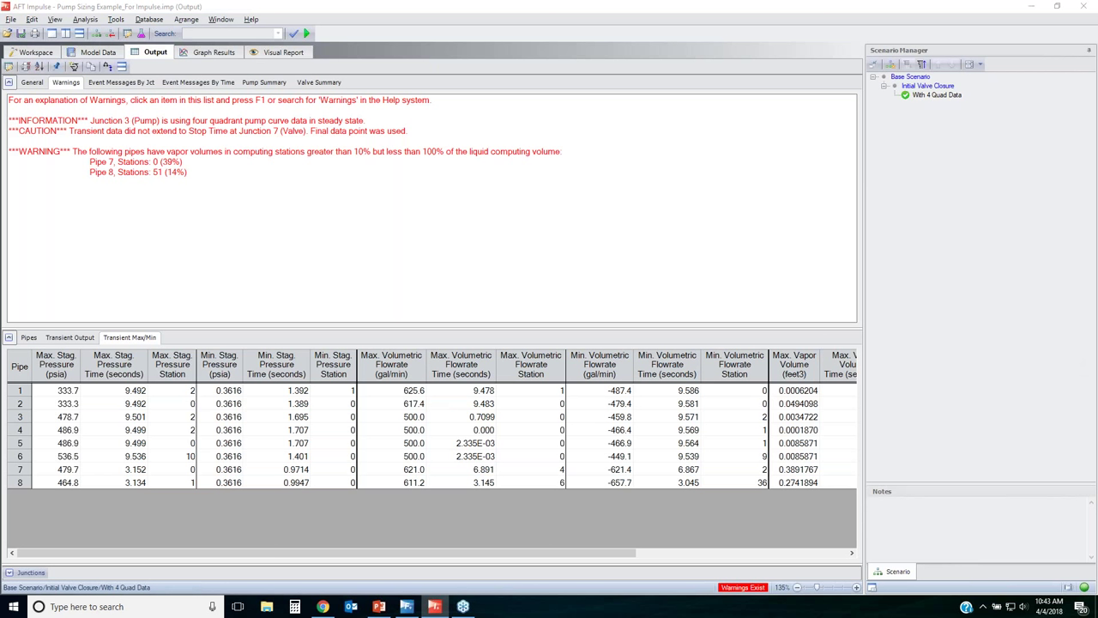
pyautogui.moveTo(77, 347)
pyautogui.mouseDown()
pyautogui.moveTo(39, 373)
pyautogui.moveTo(29, 460)
pyautogui.moveTo(59, 491)
pyautogui.moveTo(85, 468)
pyautogui.moveTo(77, 346)
pyautogui.mouseUp()
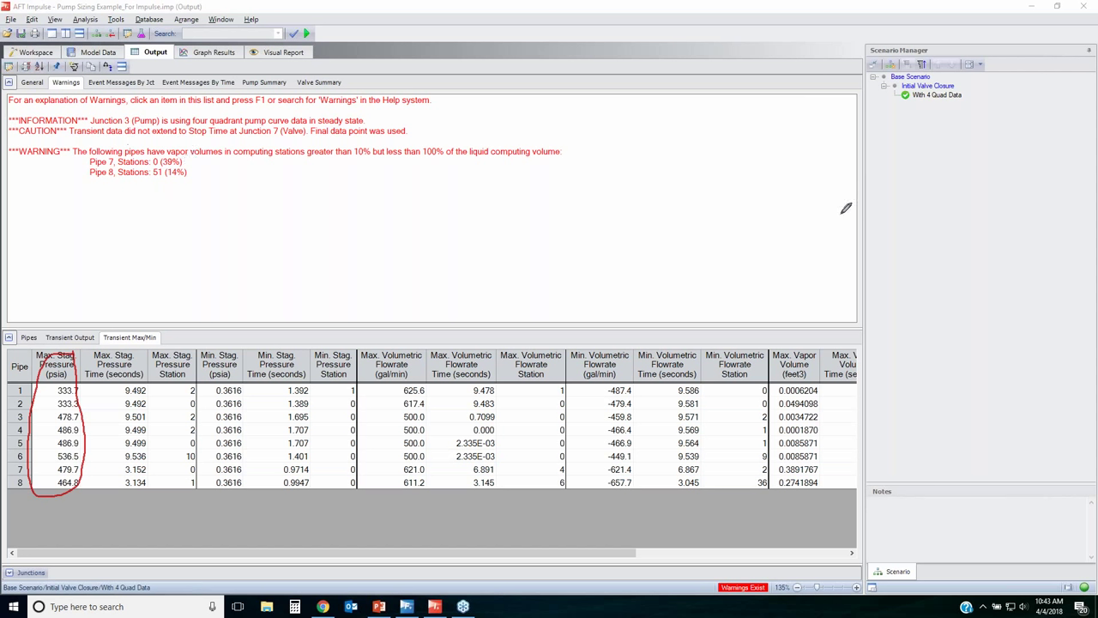
pyautogui.press('Escape')
pyautogui.click(189, 82)
# - Load the saved Max & SS Pressure Profile graph with the "With 4 Quad Data" results
pyautogui.click(212, 53)
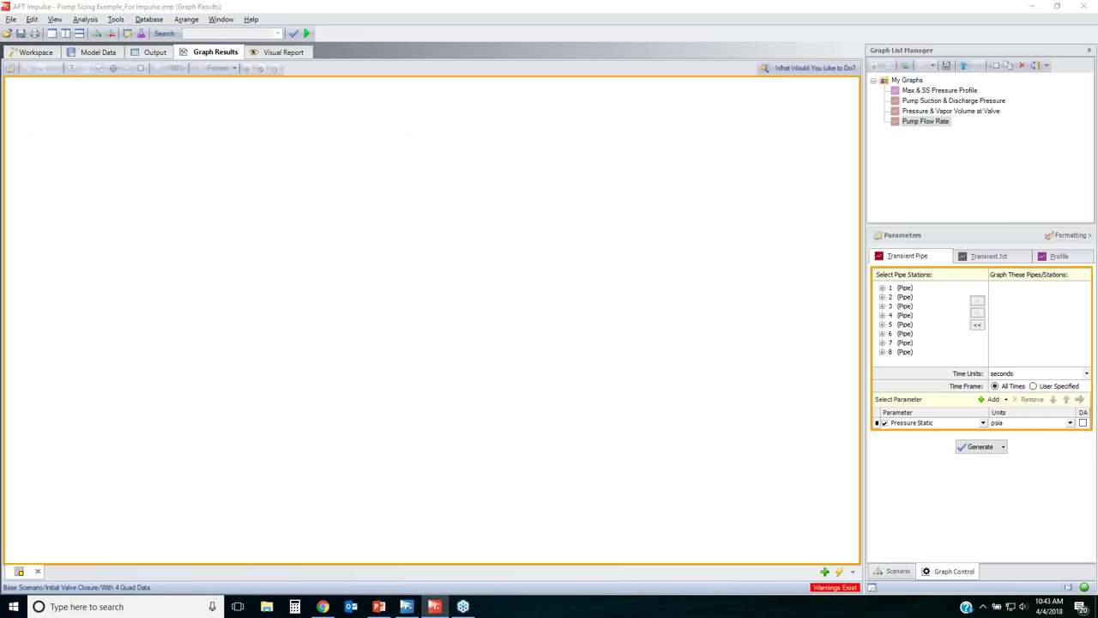
pyautogui.moveTo(891, 155)
pyautogui.mouseDown()
pyautogui.moveTo(987, 146)
pyautogui.moveTo(976, 78)
pyautogui.mouseUp()
pyautogui.moveTo(855, 53); pyautogui.dragTo(920, 182)
pyautogui.moveTo(1085, 254); pyautogui.dragTo(843, 435)
pyautogui.moveTo(870, 260); pyautogui.dragTo(1079, 482)
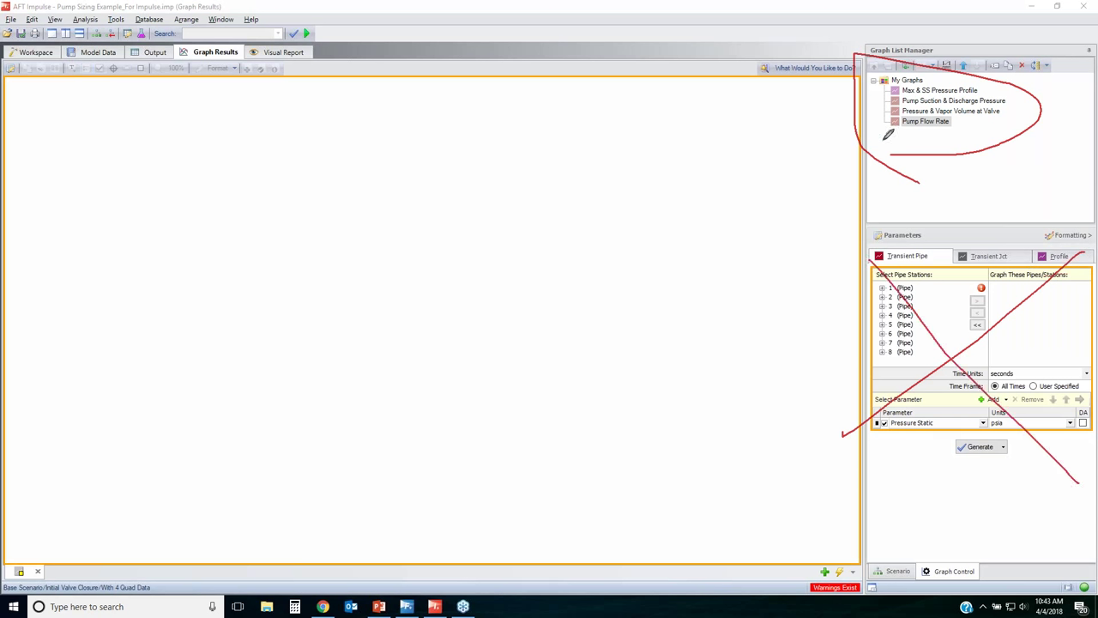
pyautogui.moveTo(885, 122)
pyautogui.mouseDown()
pyautogui.moveTo(986, 114)
pyautogui.moveTo(961, 83)
pyautogui.moveTo(846, 98)
pyautogui.moveTo(922, 135)
pyautogui.mouseUp()
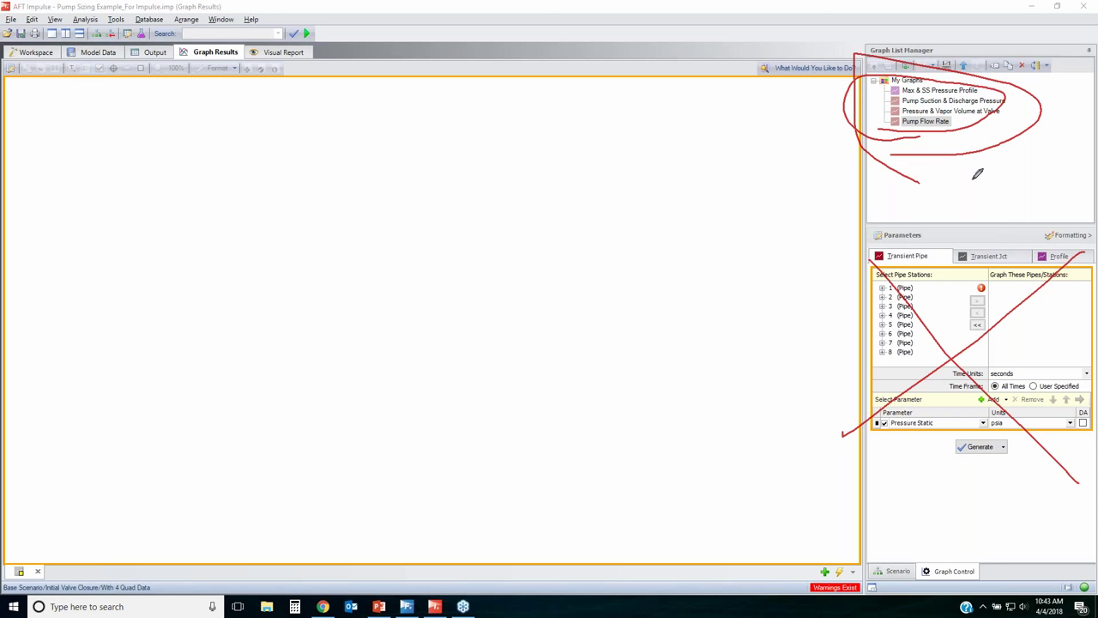
pyautogui.press('Escape')
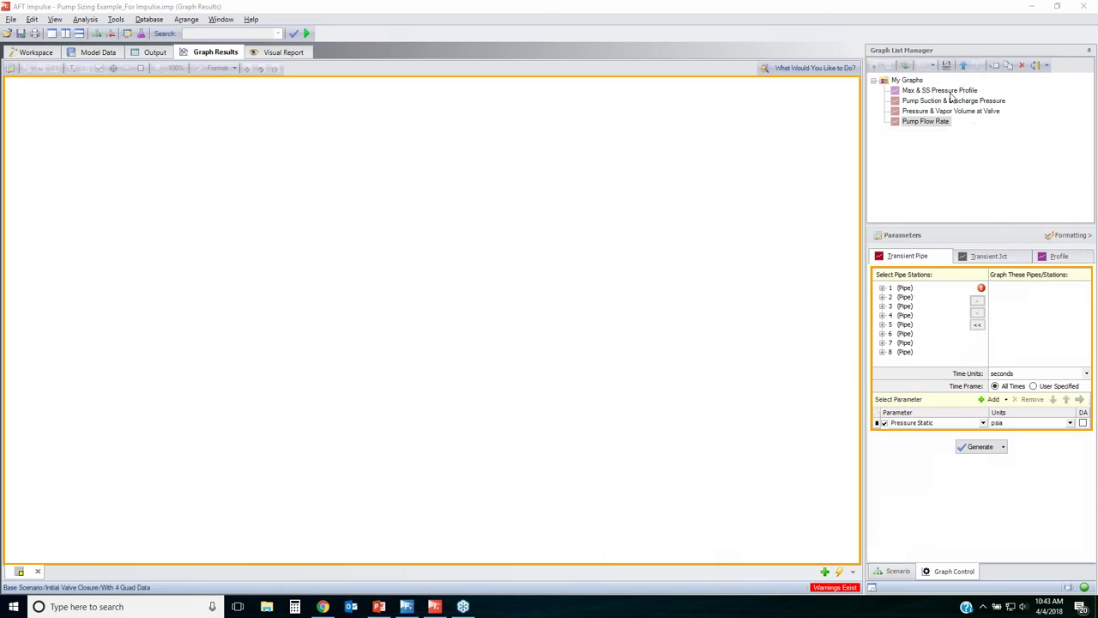
pyautogui.click(951, 91)
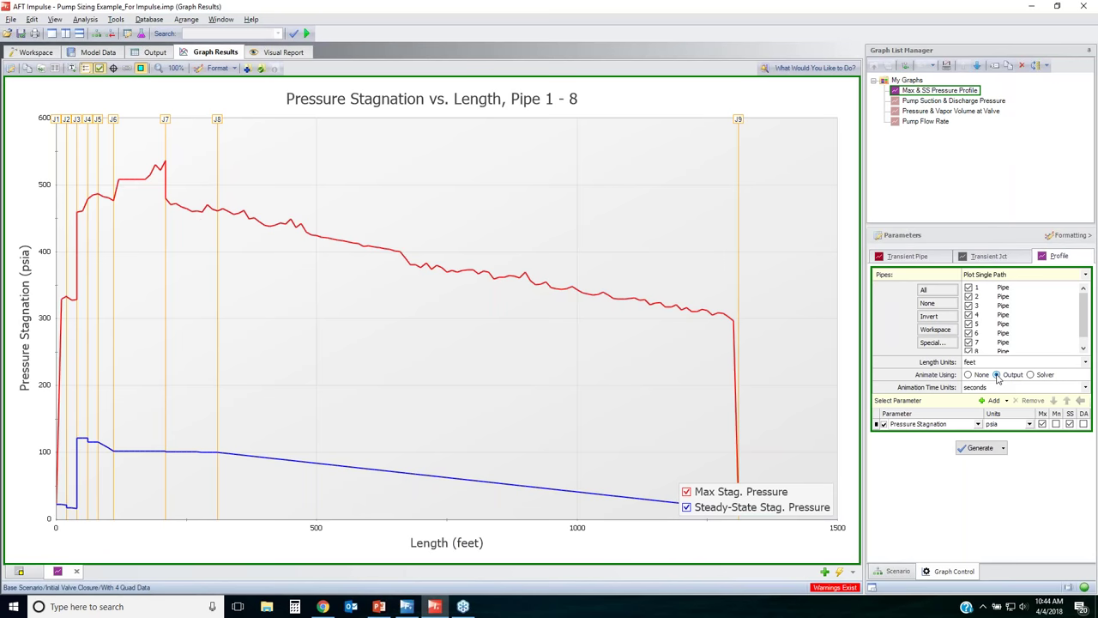
# - Regenerate the pressure profile animated using Output, move its legend to the plot's upper right corner, and raise the animation speed
pyautogui.click(979, 452)
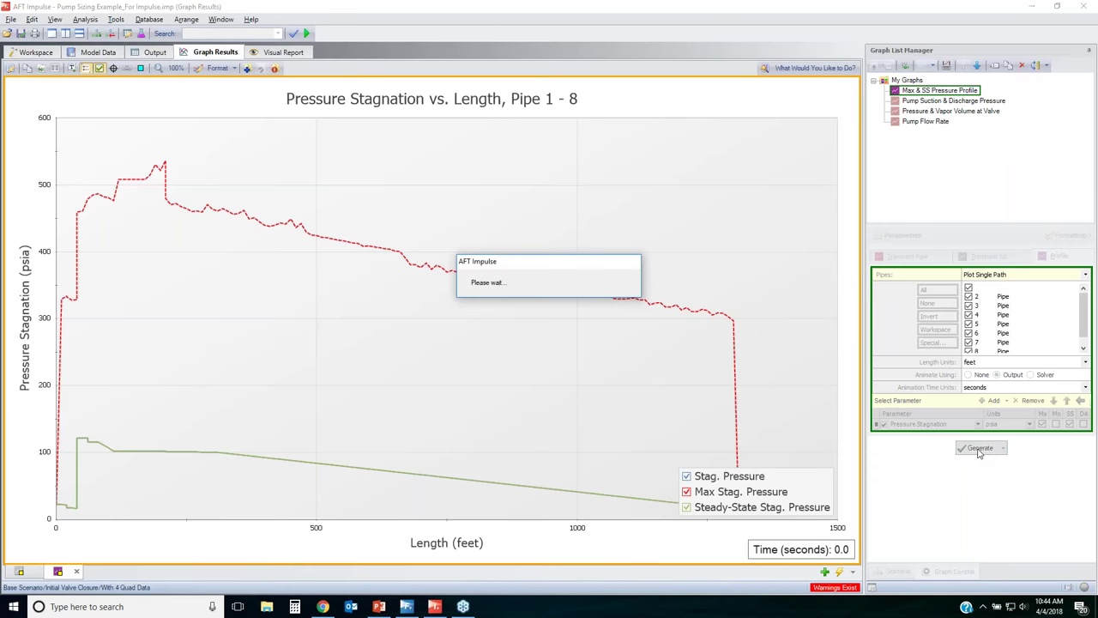
pyautogui.moveTo(808, 486); pyautogui.dragTo(784, 203)
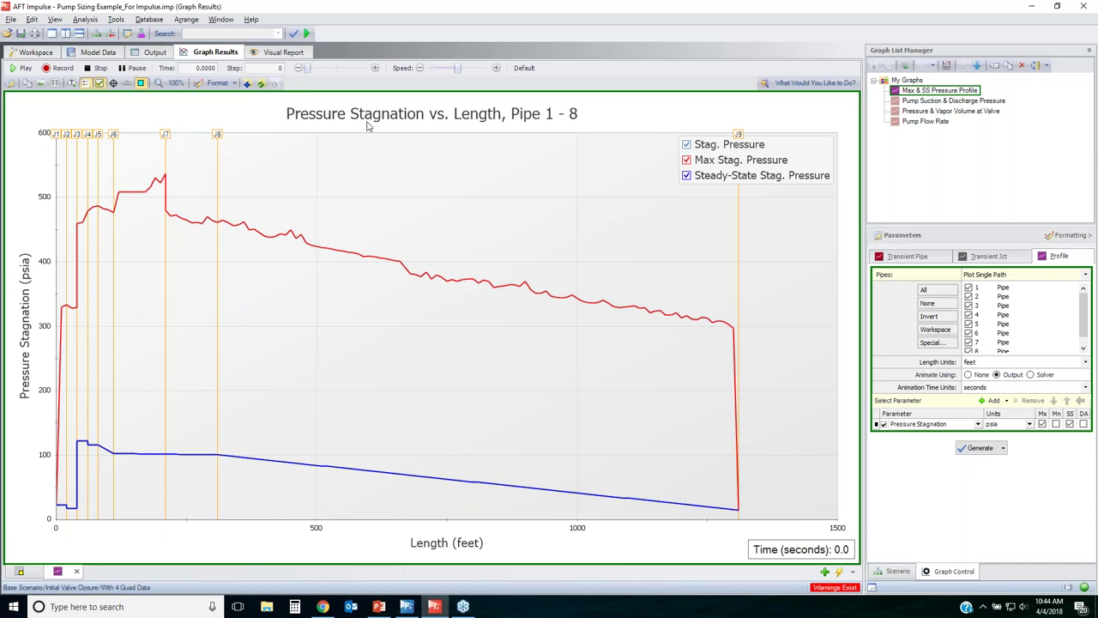
pyautogui.click(498, 70)
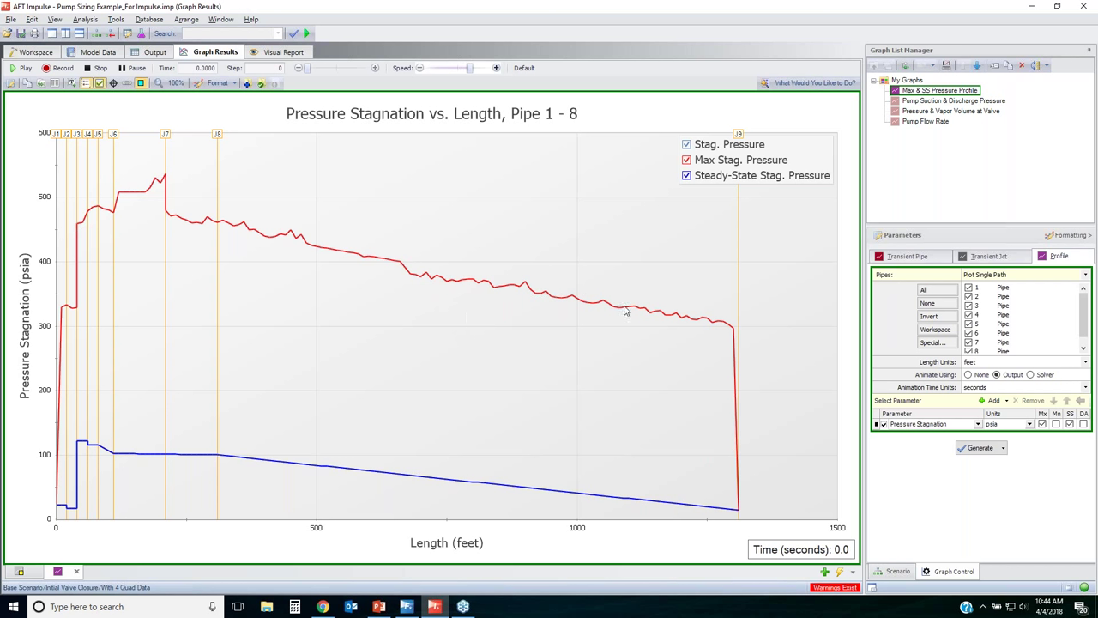
# - Load the saved Pump Suction & Discharge Pressure, Pressure & Vapor Volume at Valve, and Pump Flow Rate graphs
pyautogui.click(931, 101)
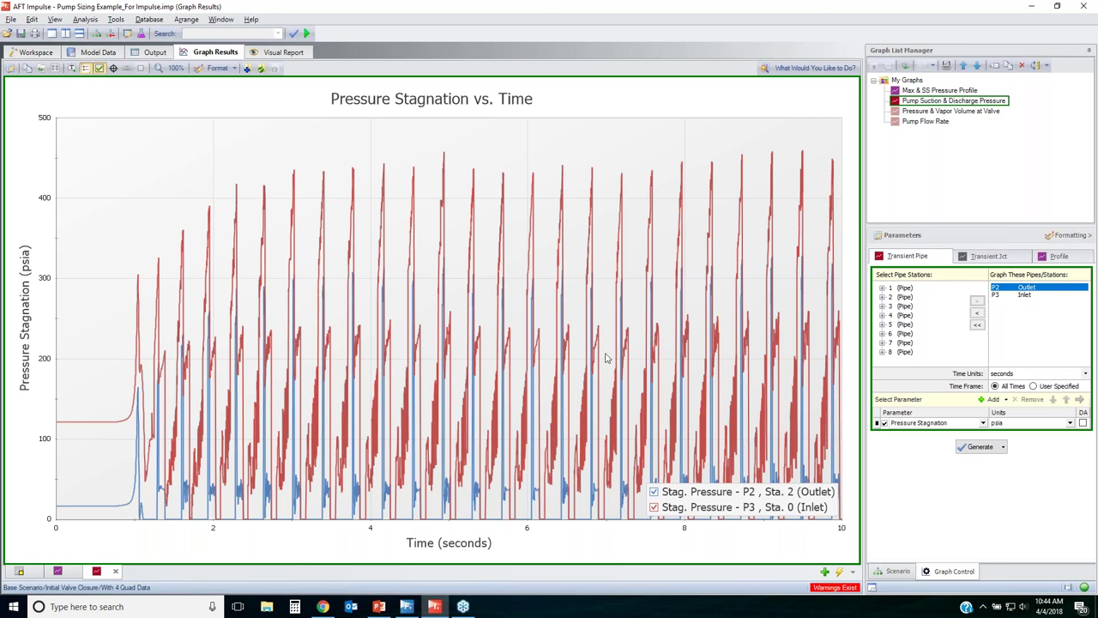
pyautogui.click(974, 112)
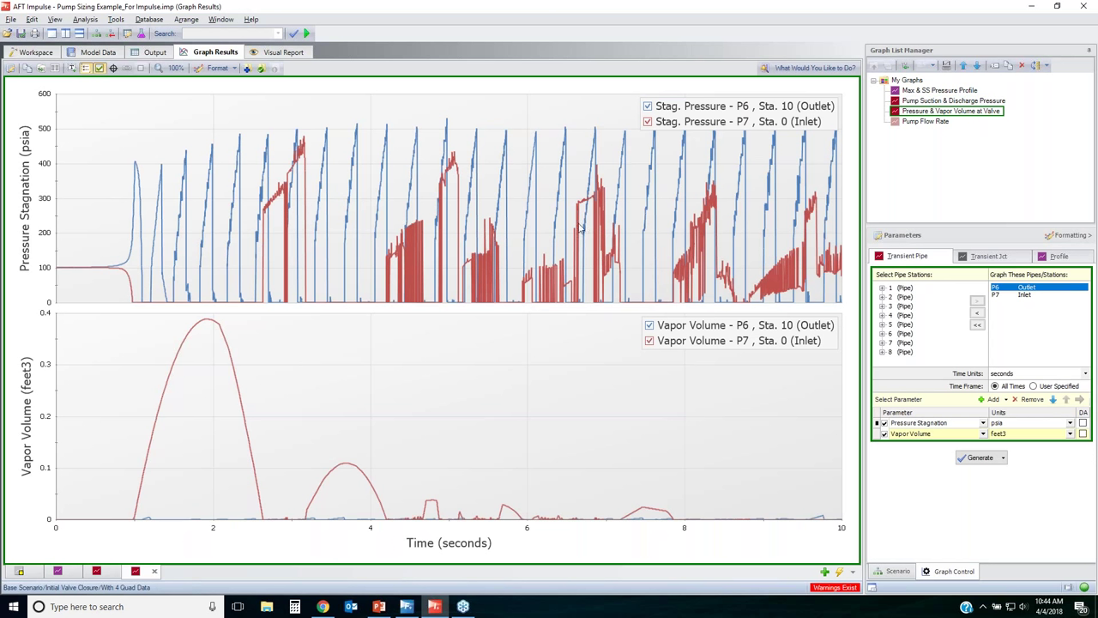
pyautogui.click(941, 125)
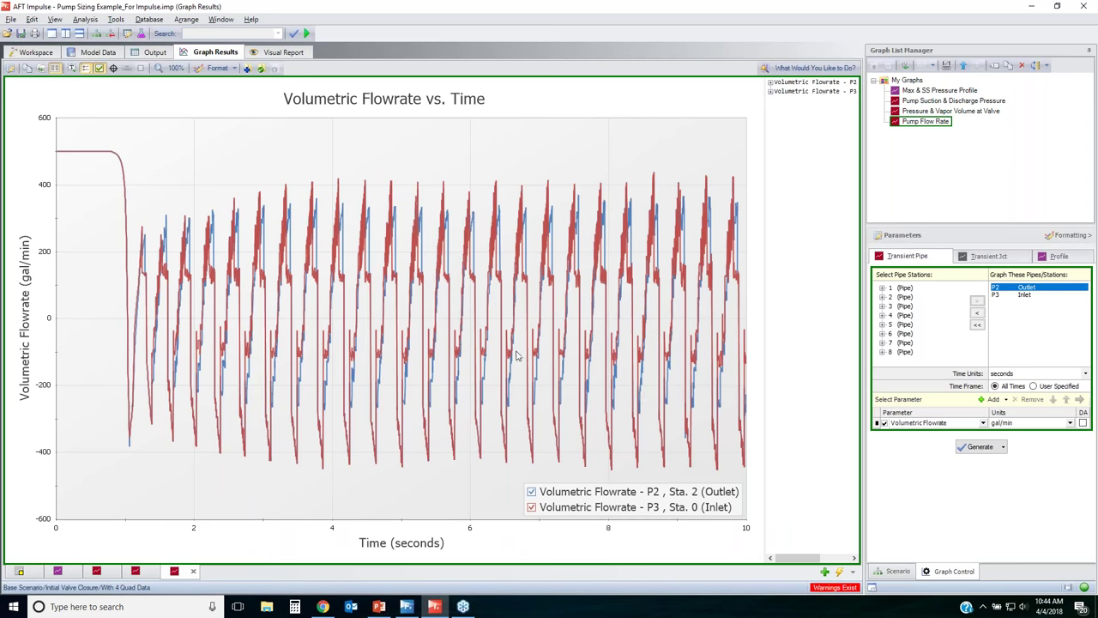
# - Play the pressure profile animation to about 1 second and examine the pressures on both sides of valve J7
pyautogui.click(57, 571)
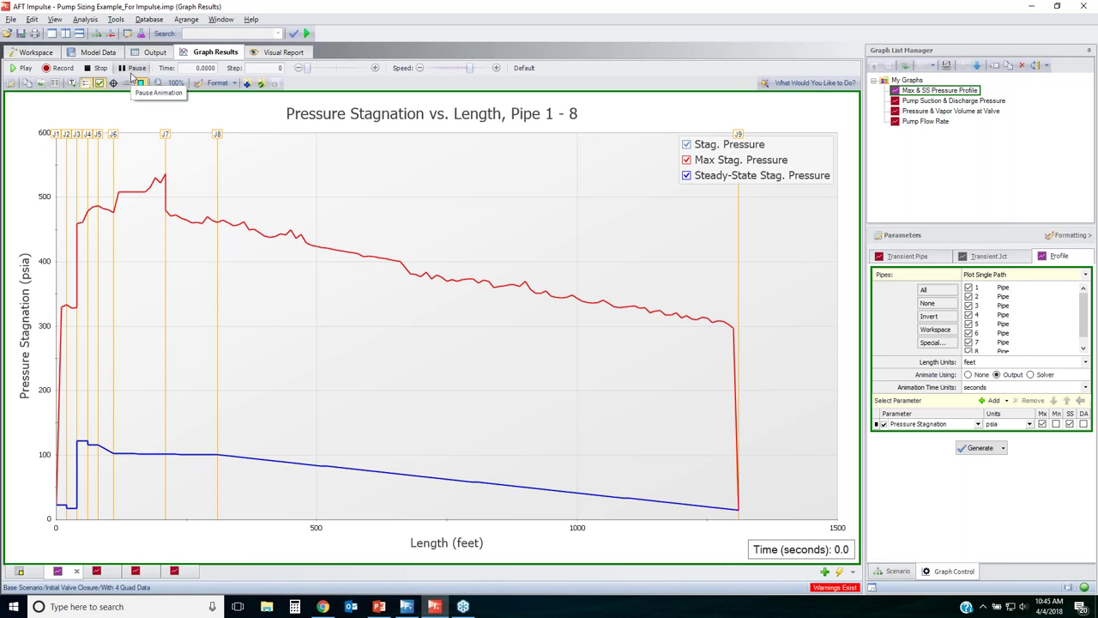
pyautogui.click(23, 68)
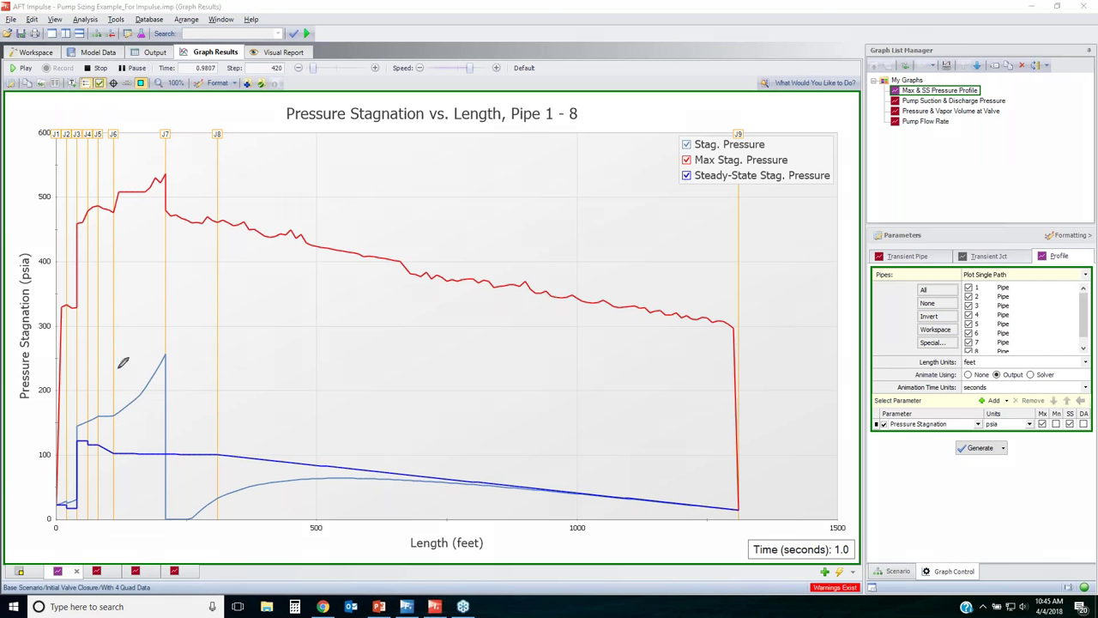
pyautogui.moveTo(158, 337)
pyautogui.mouseDown()
pyautogui.moveTo(178, 378)
pyautogui.moveTo(120, 406)
pyautogui.moveTo(183, 332)
pyautogui.mouseUp()
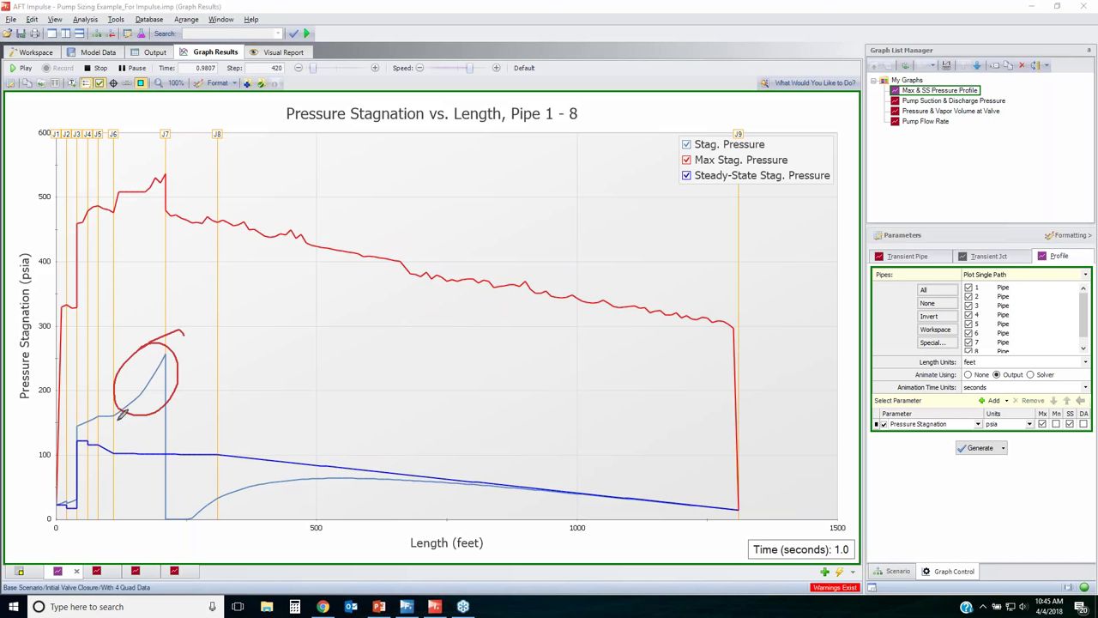
pyautogui.moveTo(202, 493)
pyautogui.mouseDown()
pyautogui.moveTo(261, 464)
pyautogui.moveTo(233, 519)
pyautogui.moveTo(195, 504)
pyautogui.moveTo(202, 491)
pyautogui.mouseUp()
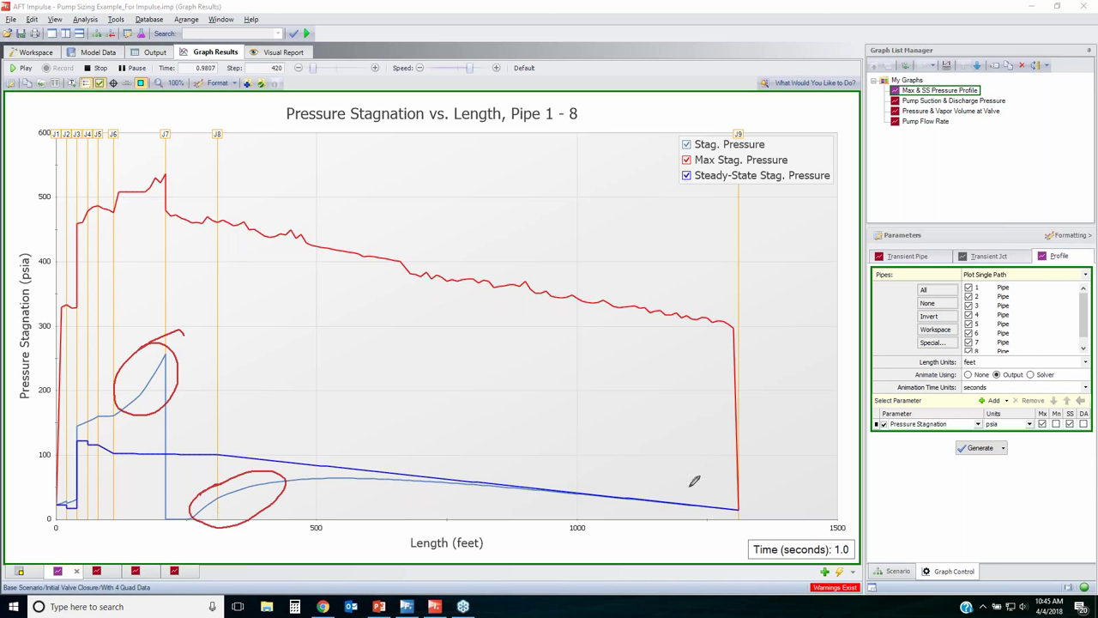
pyautogui.press('Escape')
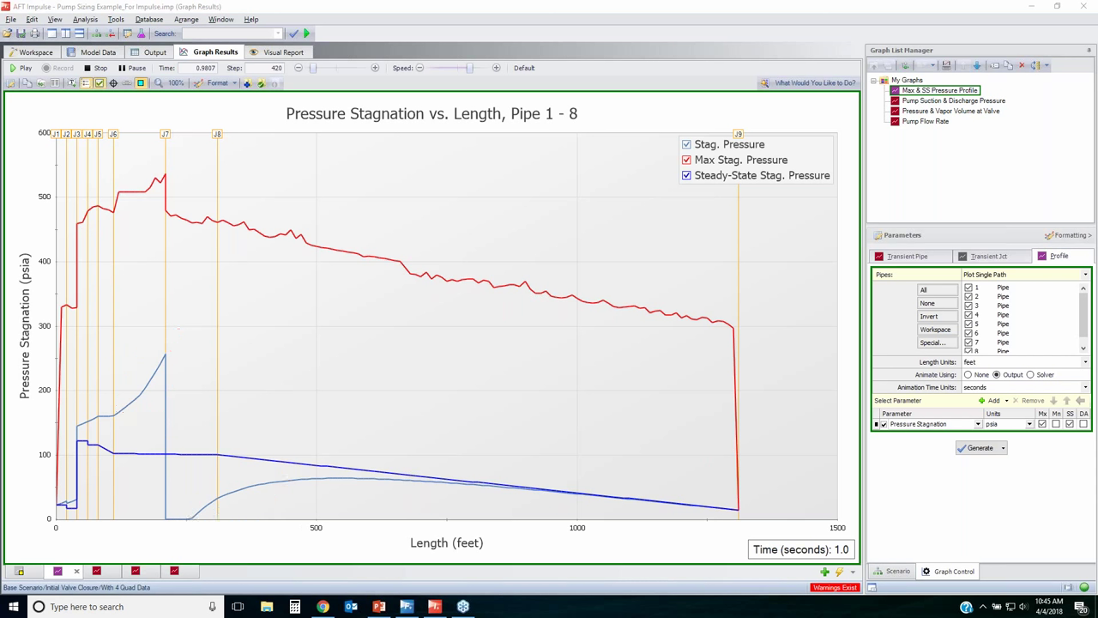
# - Reset the animation to its default speed, resume it to watch the pressure waves, and stop it
pyautogui.click(520, 68)
pyautogui.click(15, 69)
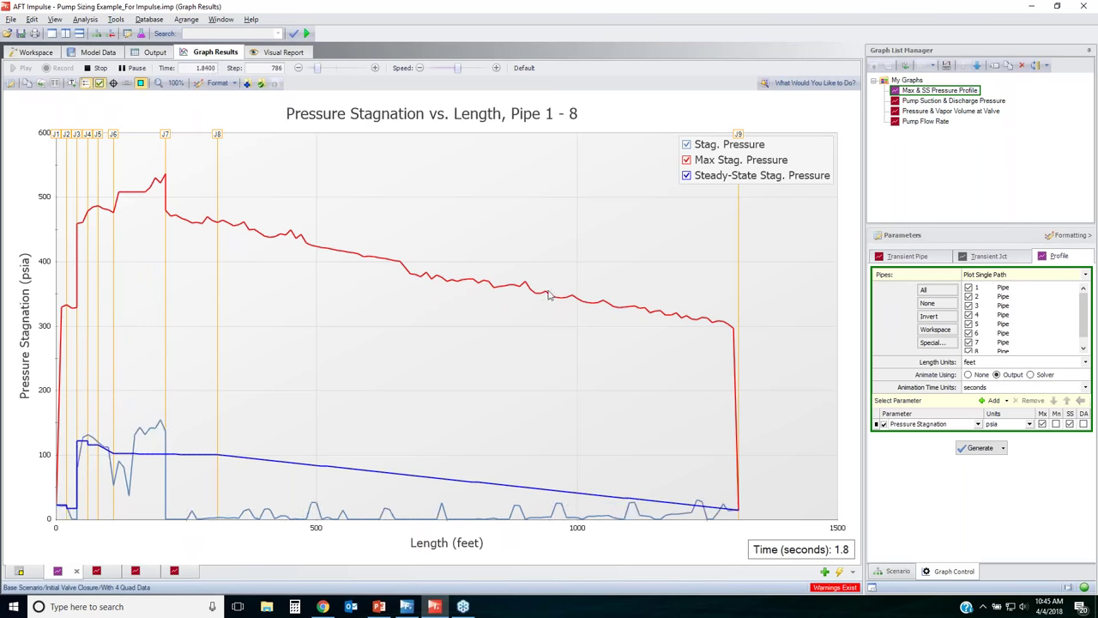
pyautogui.click(102, 68)
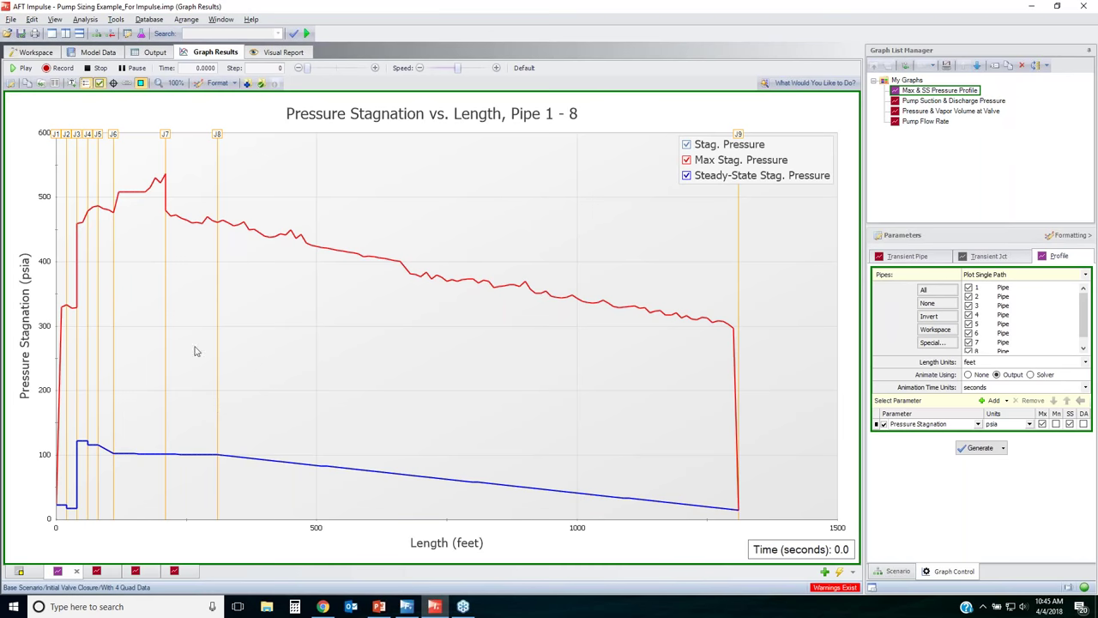
# - Create a child scenario named "5 sec closure" under With 4 Quad Data
pyautogui.click(28, 52)
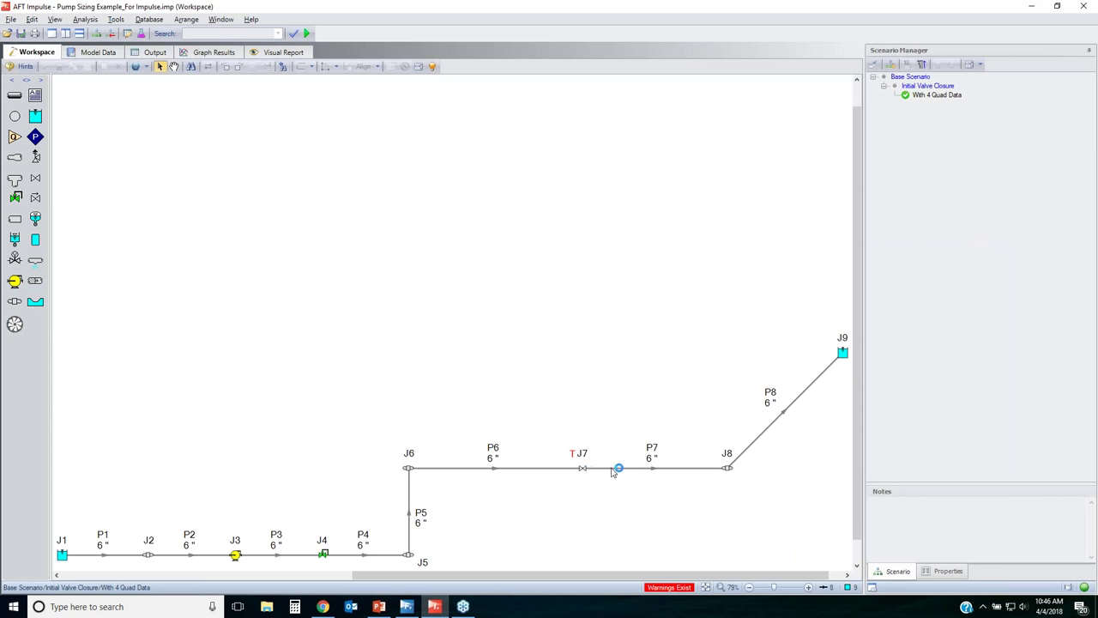
pyautogui.click(926, 95)
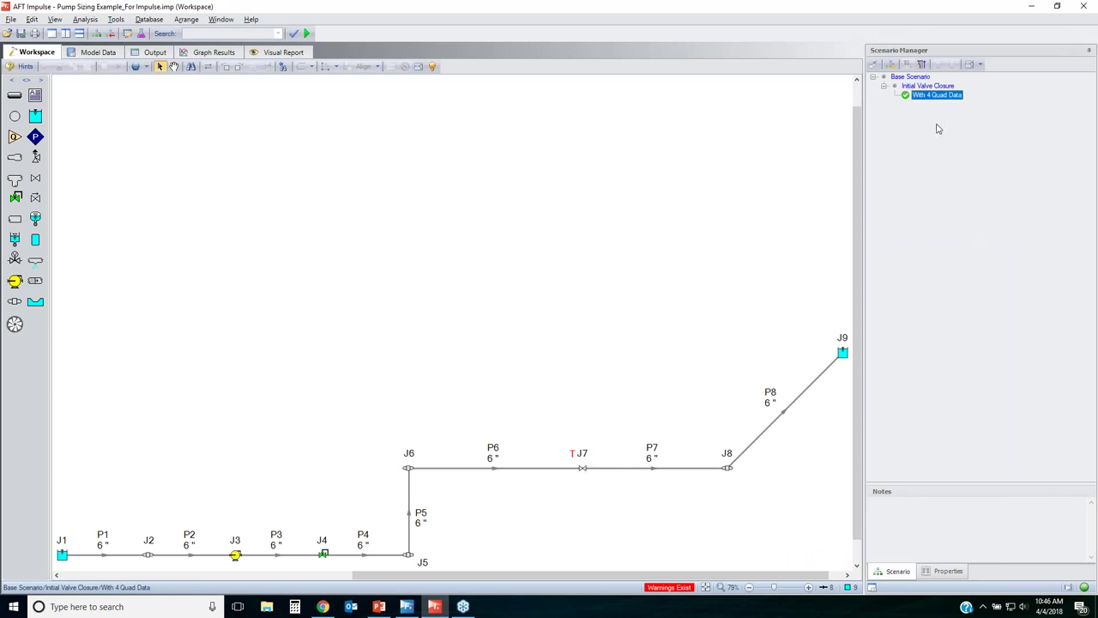
pyautogui.click(890, 65)
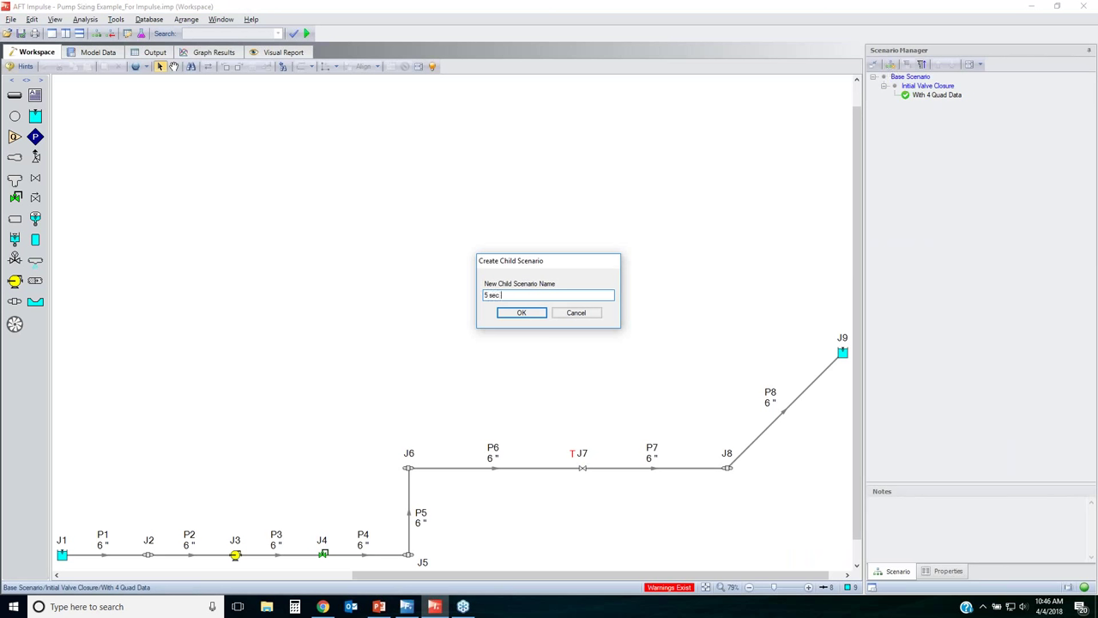
pyautogui.write('5 sec closure')
pyautogui.press('Return')
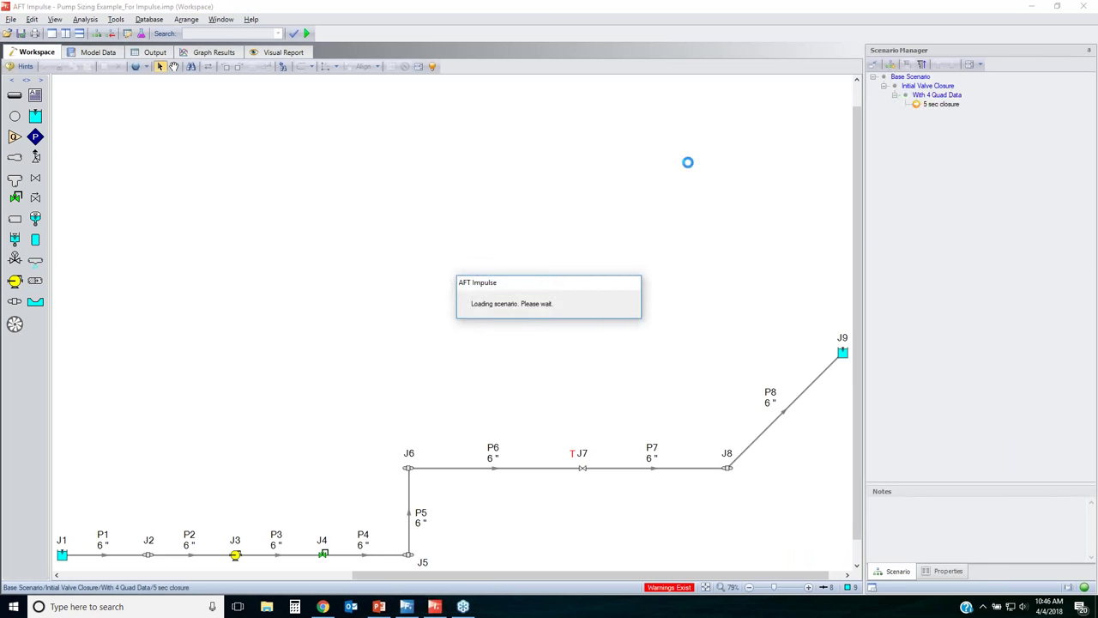
# - Set the time of valve J7's second transient data point to 5 seconds and accept the changes
pyautogui.doubleClick(582, 468)
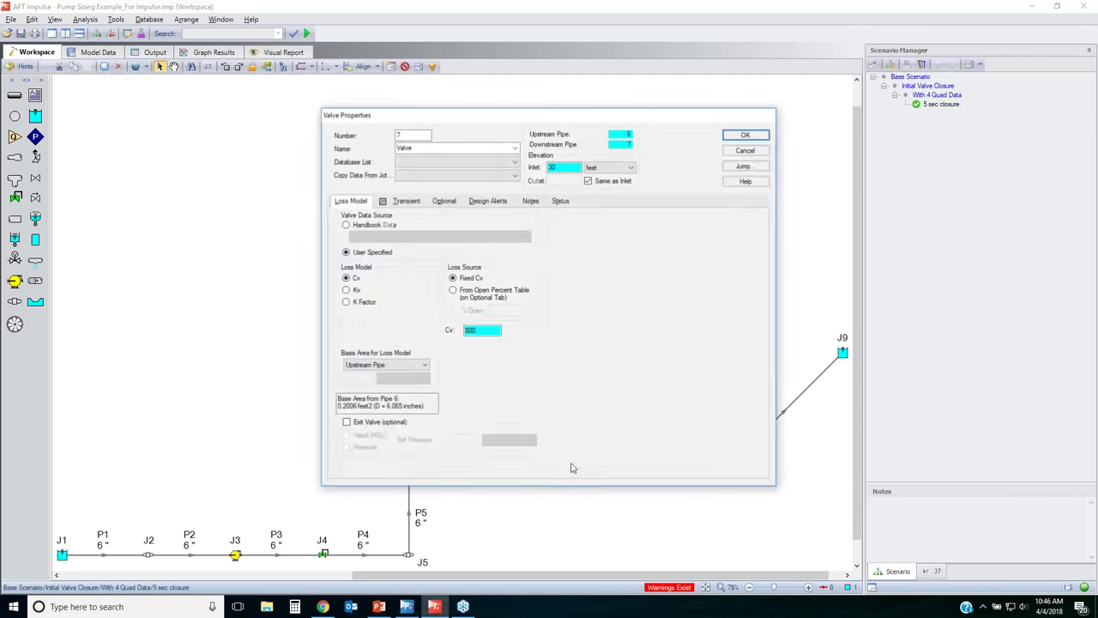
pyautogui.click(404, 201)
pyautogui.click(591, 293)
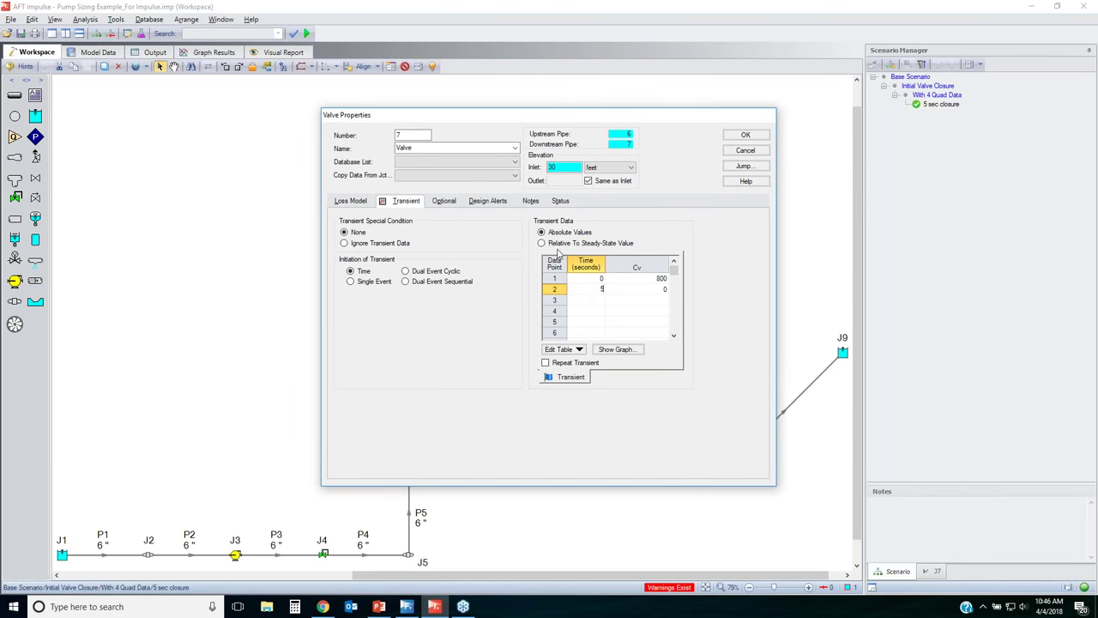
pyautogui.click(745, 135)
pyautogui.click(515, 302)
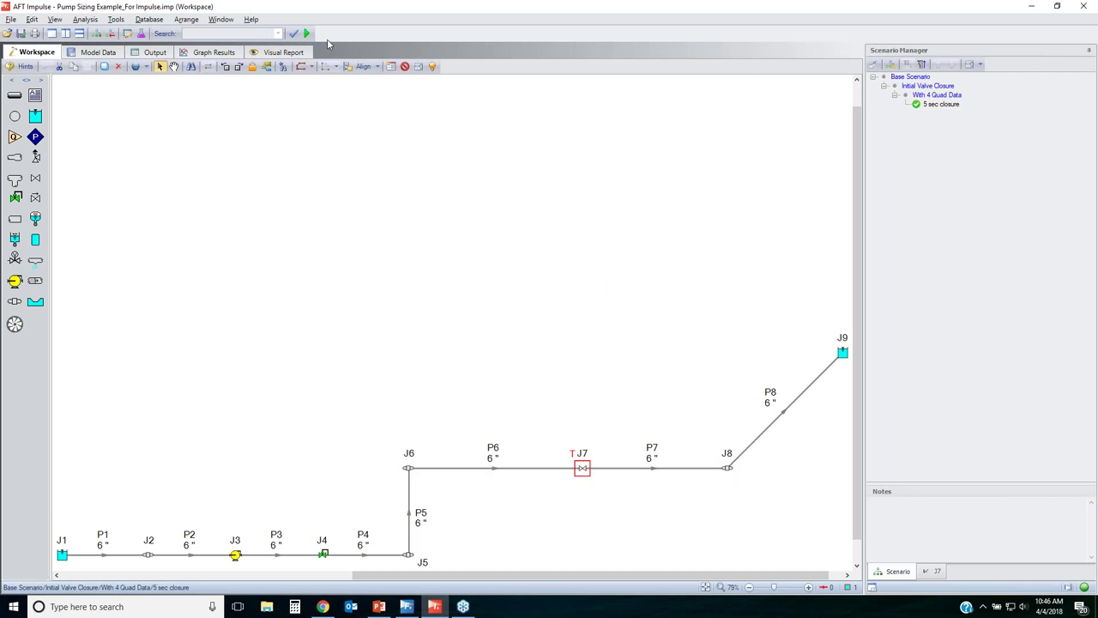
# - Run the "5 sec closure" scenario and open its output
pyautogui.click(307, 33)
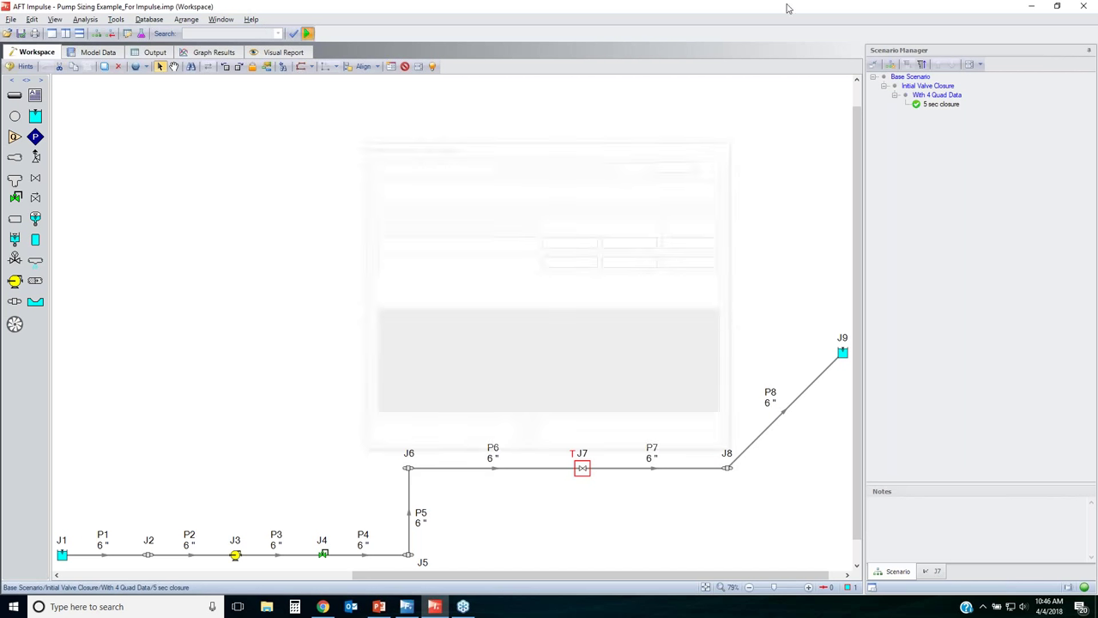
pyautogui.press('Return')
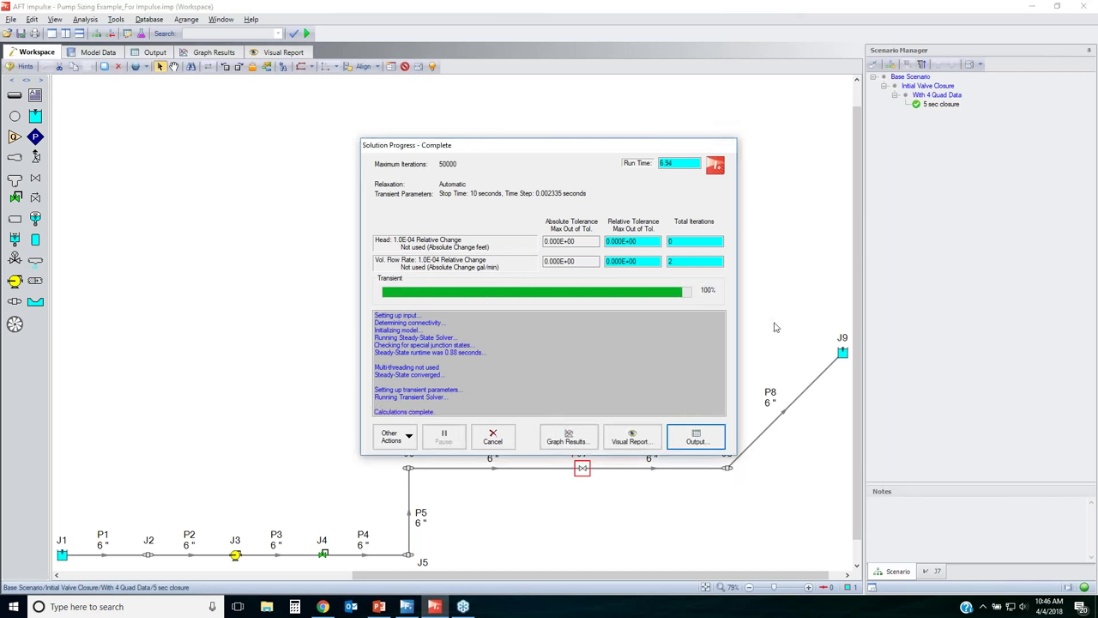
pyautogui.click(706, 424)
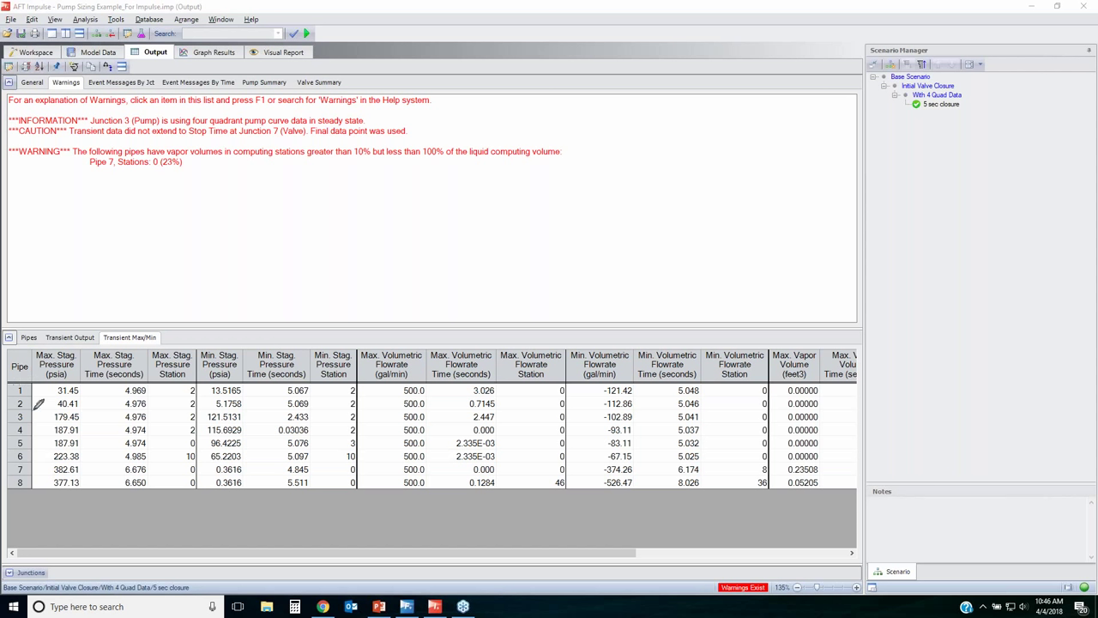
# - Examine the maximum stagnation pressures and maximum vapor volumes of the pipes for the 5-second closure
pyautogui.moveTo(32, 352)
pyautogui.mouseDown()
pyautogui.moveTo(72, 356)
pyautogui.moveTo(79, 488)
pyautogui.moveTo(28, 481)
pyautogui.moveTo(7, 394)
pyautogui.moveTo(41, 346)
pyautogui.mouseUp()
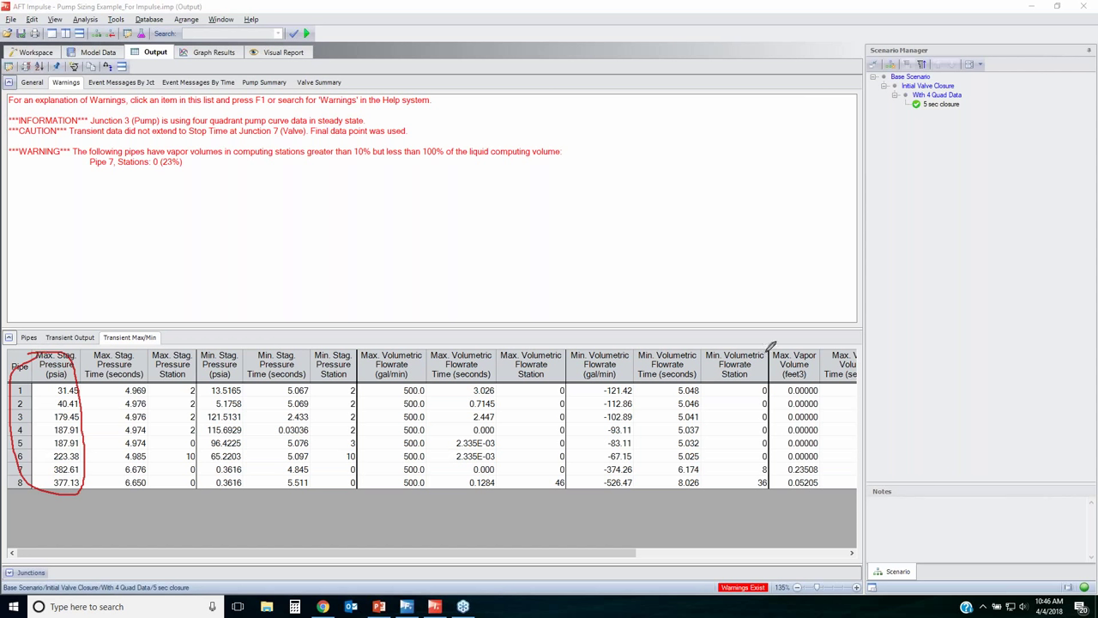
pyautogui.moveTo(783, 343)
pyautogui.mouseDown()
pyautogui.moveTo(835, 438)
pyautogui.moveTo(816, 496)
pyautogui.moveTo(780, 477)
pyautogui.moveTo(776, 354)
pyautogui.mouseUp()
pyautogui.moveTo(778, 463)
pyautogui.mouseDown()
pyautogui.moveTo(819, 462)
pyautogui.moveTo(814, 484)
pyautogui.moveTo(785, 466)
pyautogui.mouseUp()
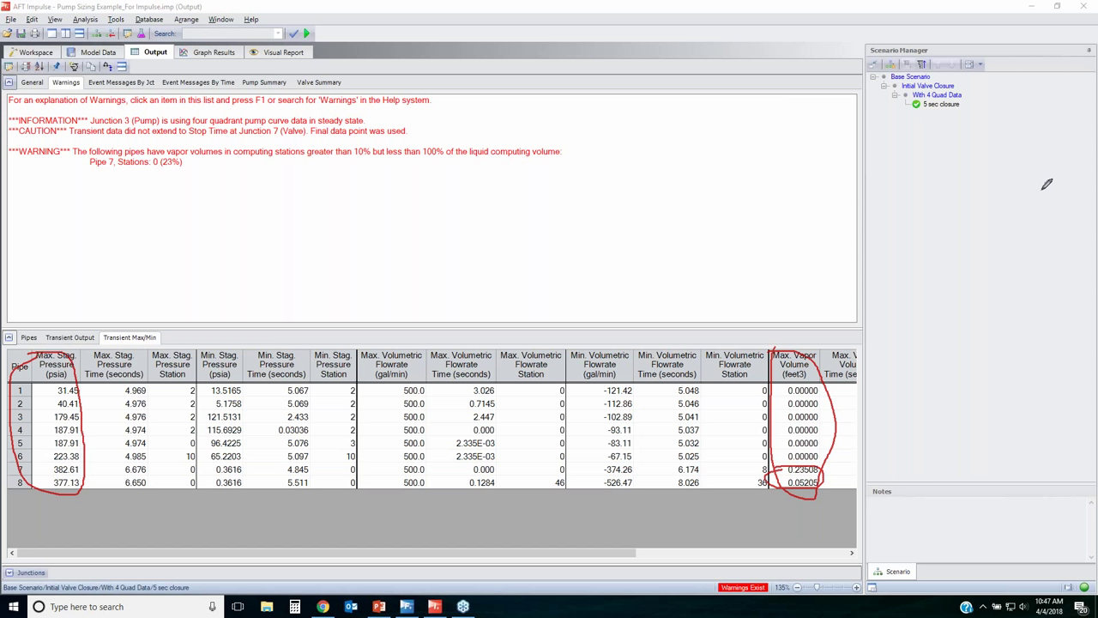
pyautogui.press('Escape')
# - Load the saved Max & SS Pressure Profile graph with the 5-second closure results
pyautogui.click(198, 53)
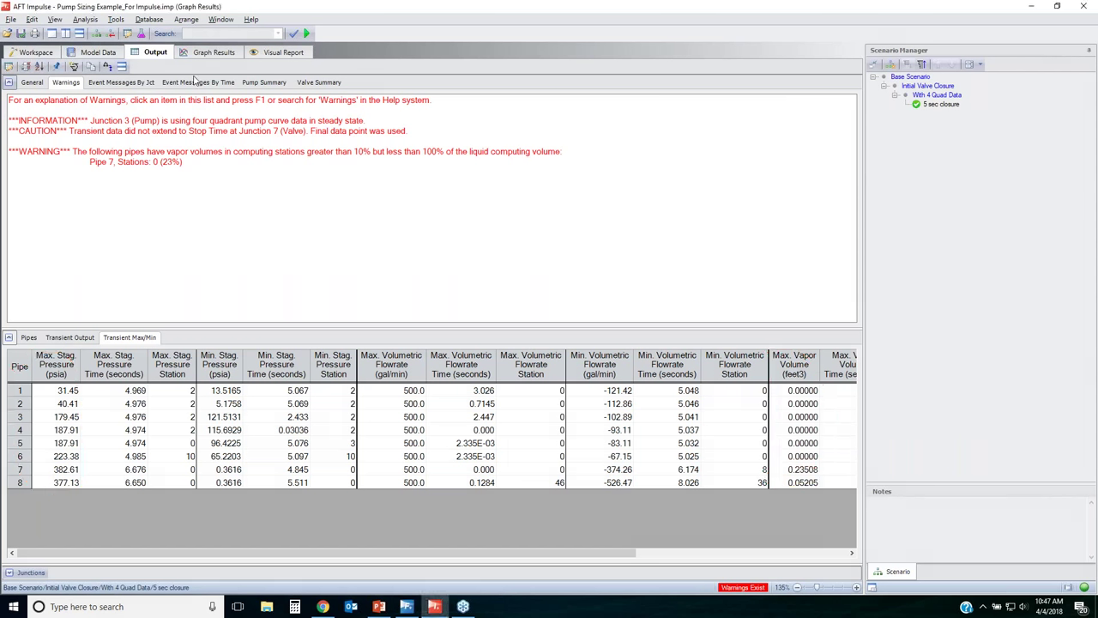
pyautogui.click(945, 91)
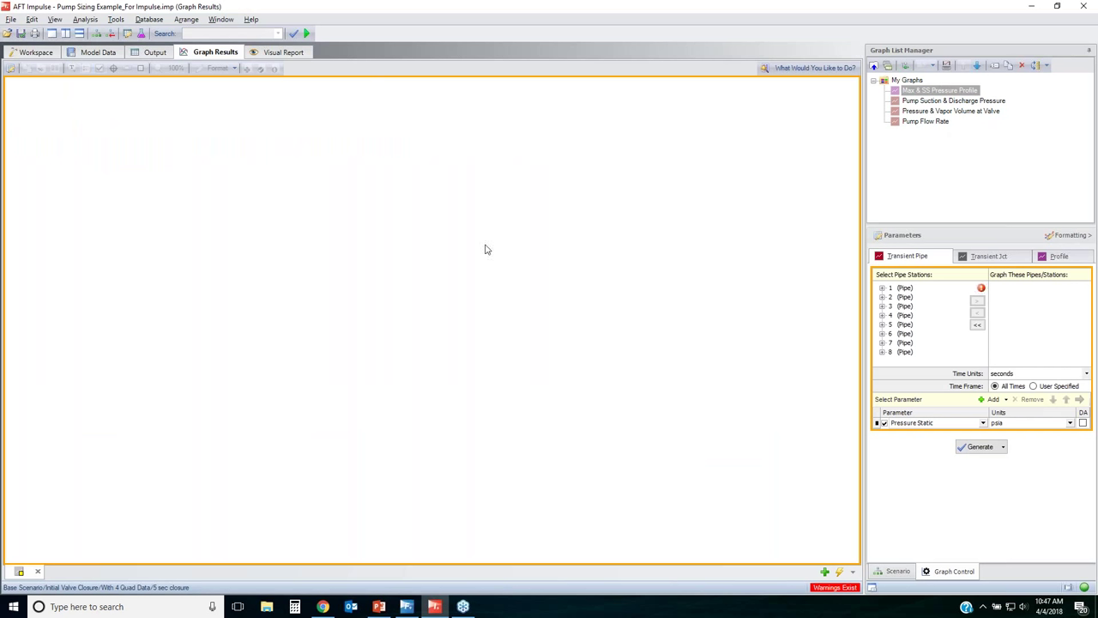
pyautogui.doubleClick(959, 91)
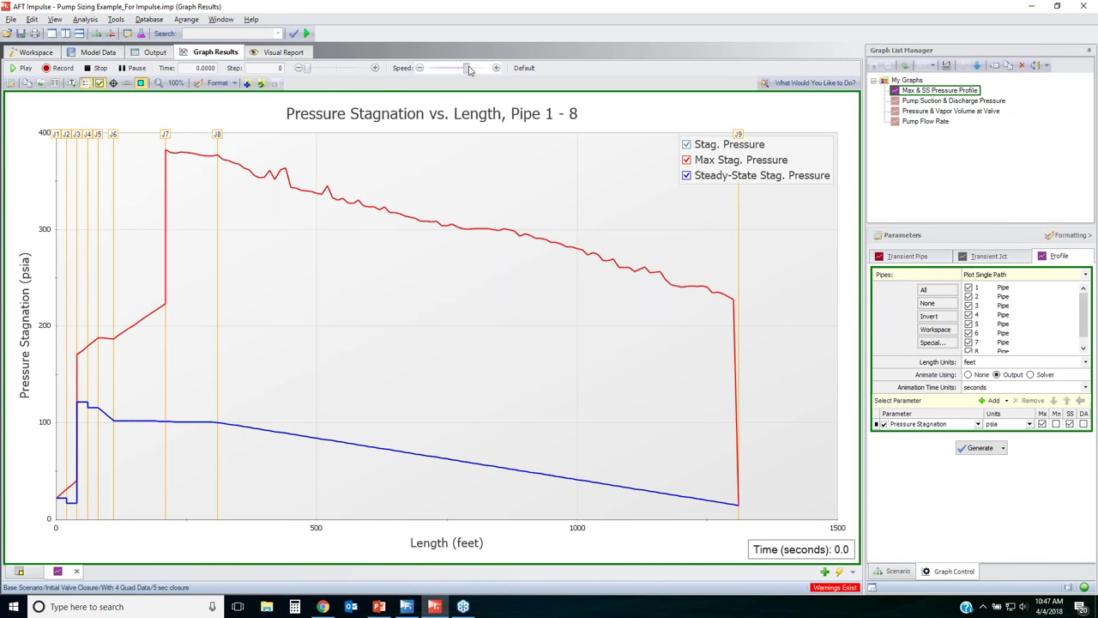
# - Play the stagnation pressure profile animation, pausing at about 2.3 and 4.4 seconds, and stop it after the valve has closed
pyautogui.click(23, 69)
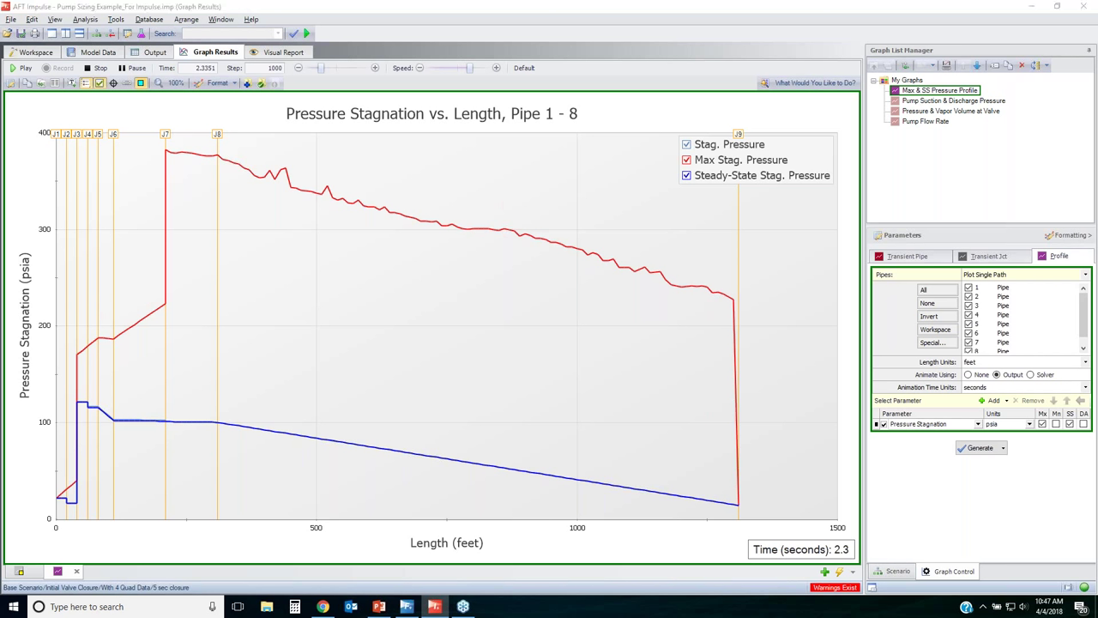
pyautogui.moveTo(743, 542)
pyautogui.mouseDown()
pyautogui.moveTo(798, 533)
pyautogui.moveTo(875, 543)
pyautogui.moveTo(796, 565)
pyautogui.moveTo(740, 535)
pyautogui.mouseUp()
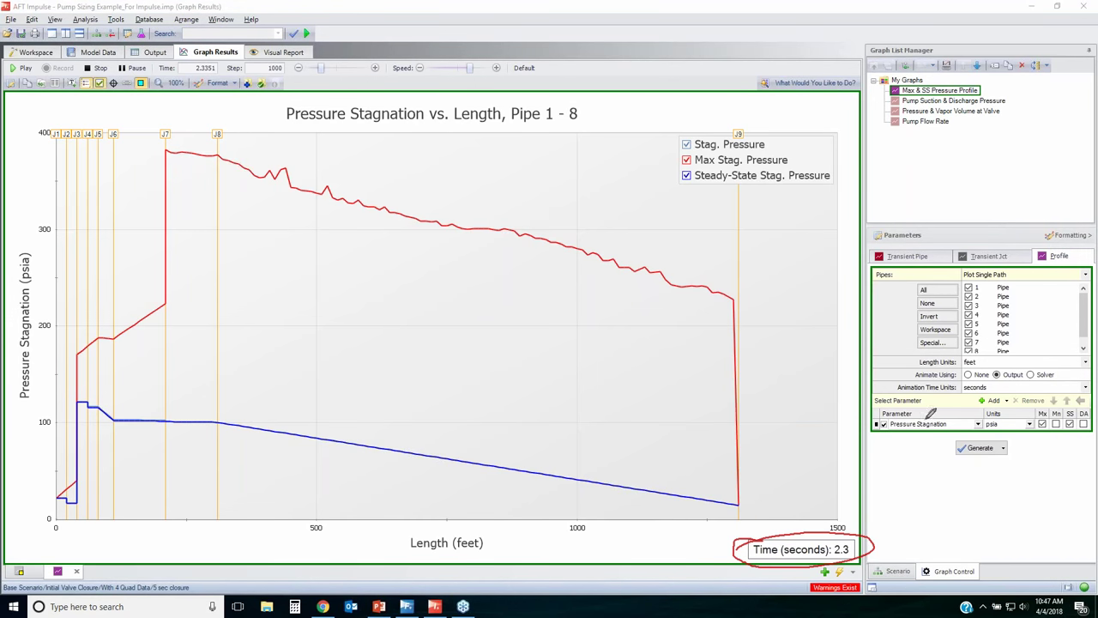
pyautogui.press('Escape')
pyautogui.click(23, 68)
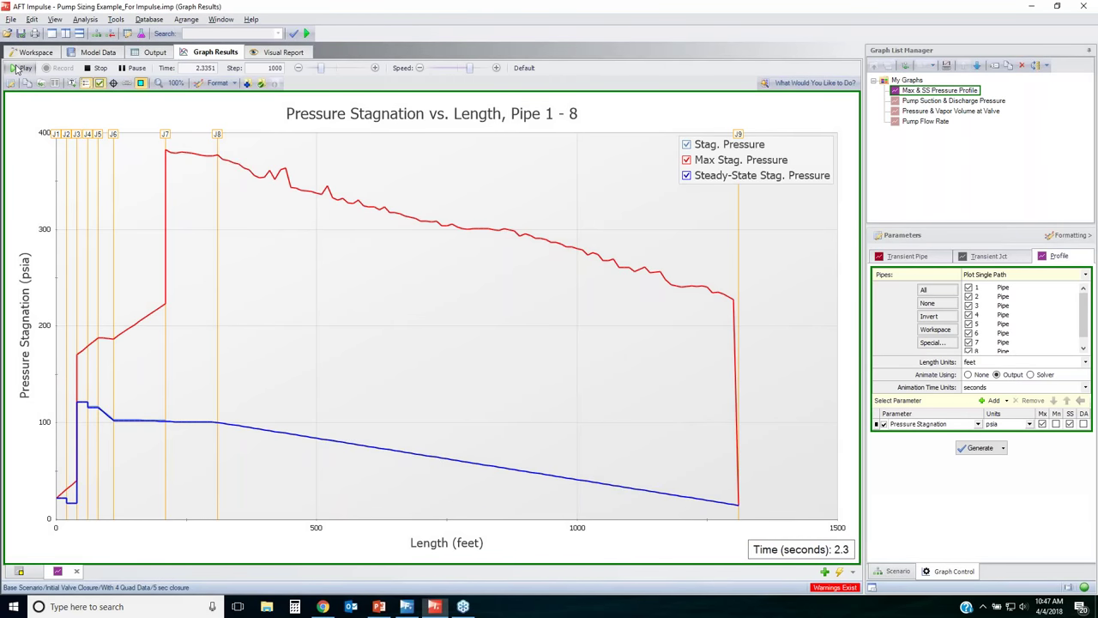
pyautogui.click(135, 68)
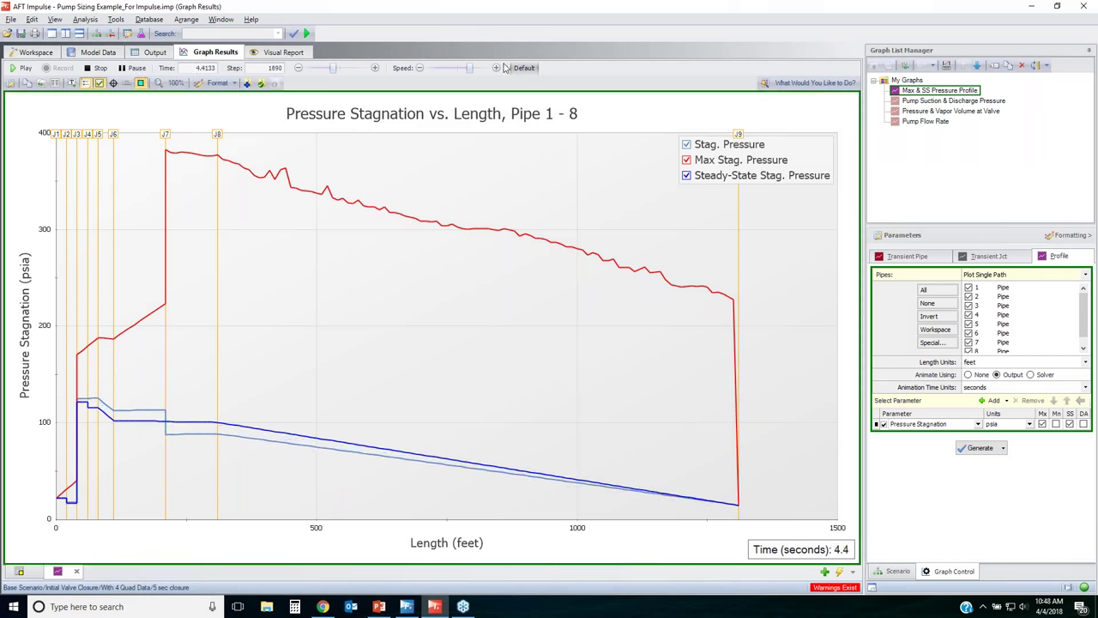
pyautogui.click(26, 68)
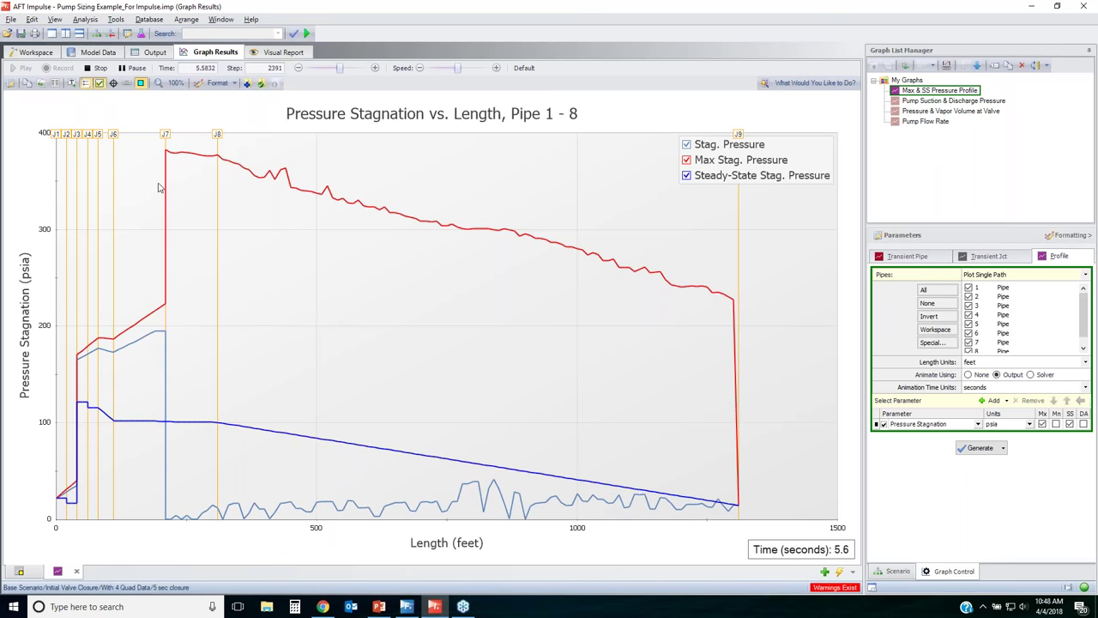
pyautogui.click(99, 69)
# - View the graph of valve J7's transient Cv data in the workspace and leave the valve properties without changes
pyautogui.click(35, 52)
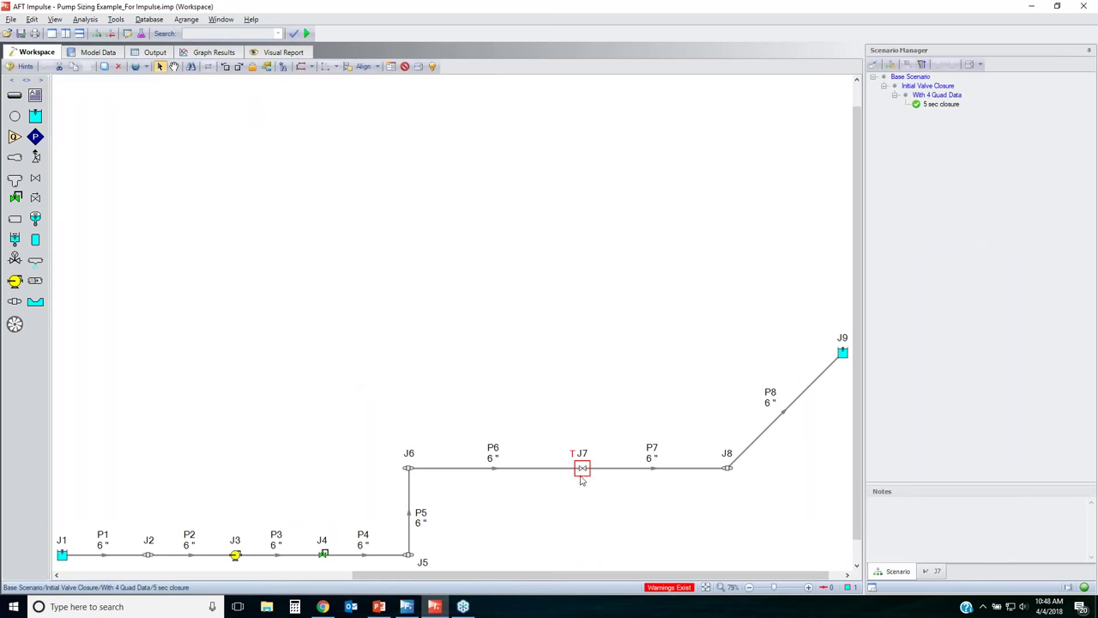
pyautogui.doubleClick(582, 469)
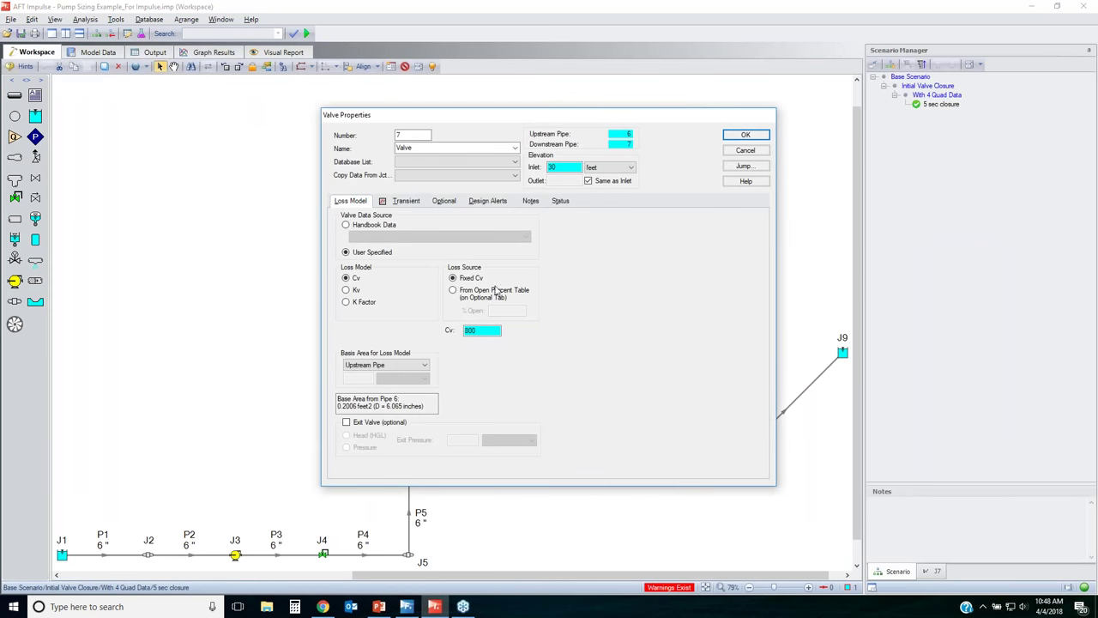
pyautogui.click(394, 204)
pyautogui.click(620, 352)
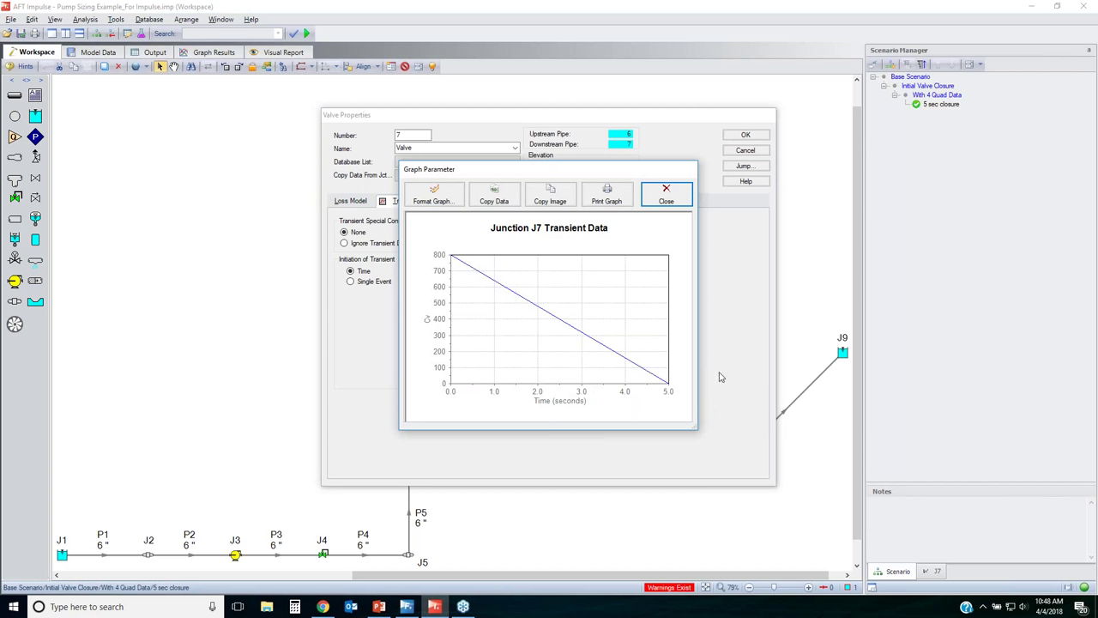
pyautogui.click(677, 196)
pyautogui.click(757, 152)
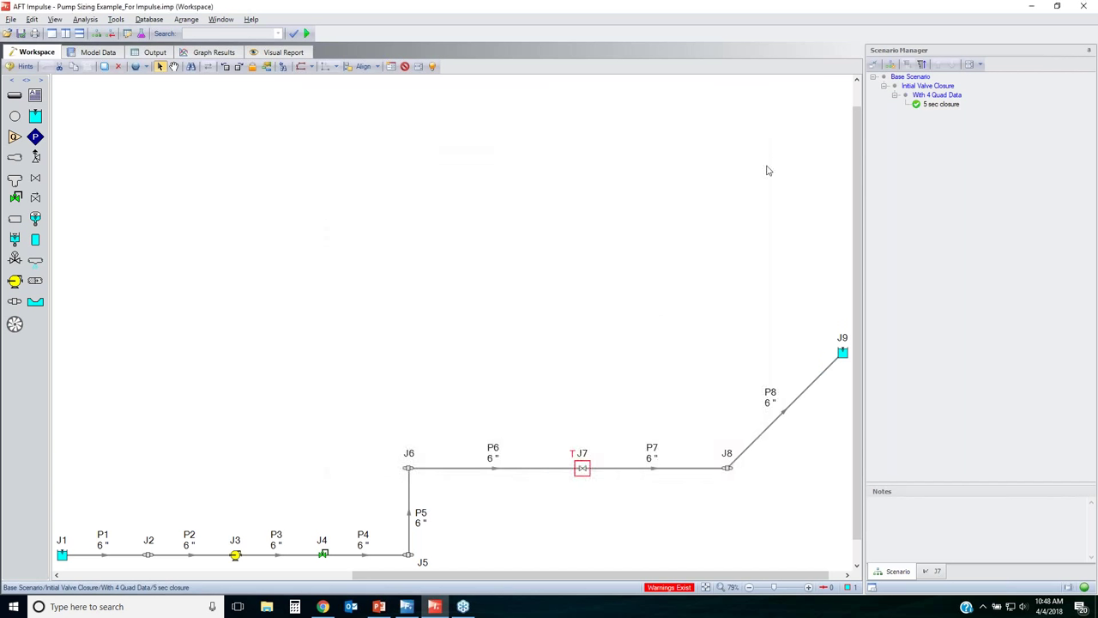
# - Create a child scenario named "80-20 valve closure" under 5 sec closure
pyautogui.click(890, 65)
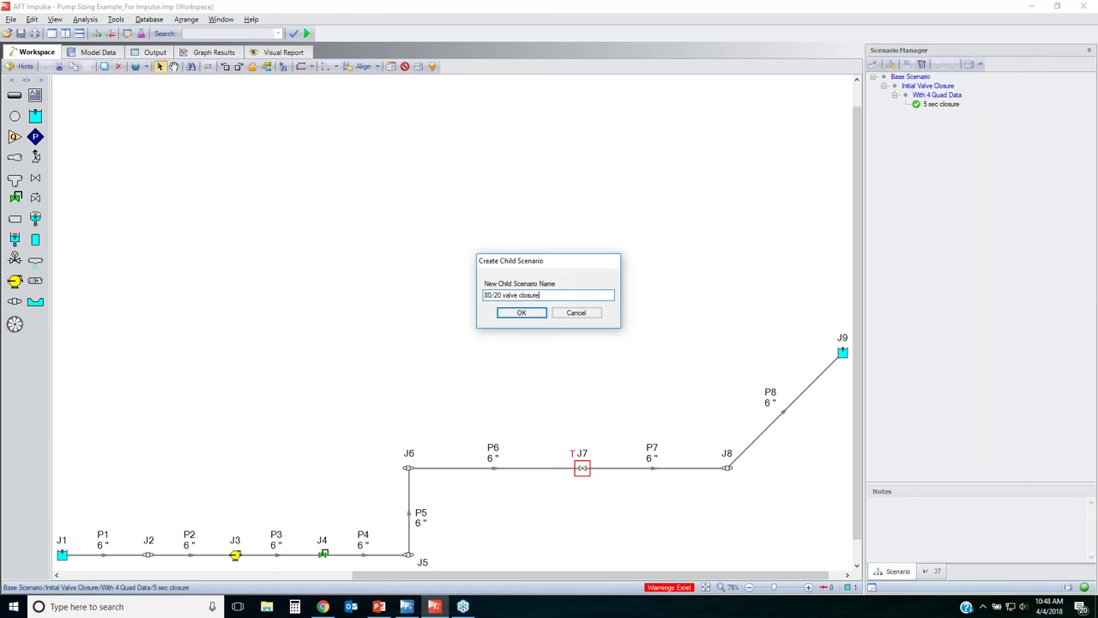
pyautogui.press('Return')
pyautogui.press('Return')
pyautogui.click(484, 295)
pyautogui.press('Delete')
pyautogui.write('-')
pyautogui.press('Return')
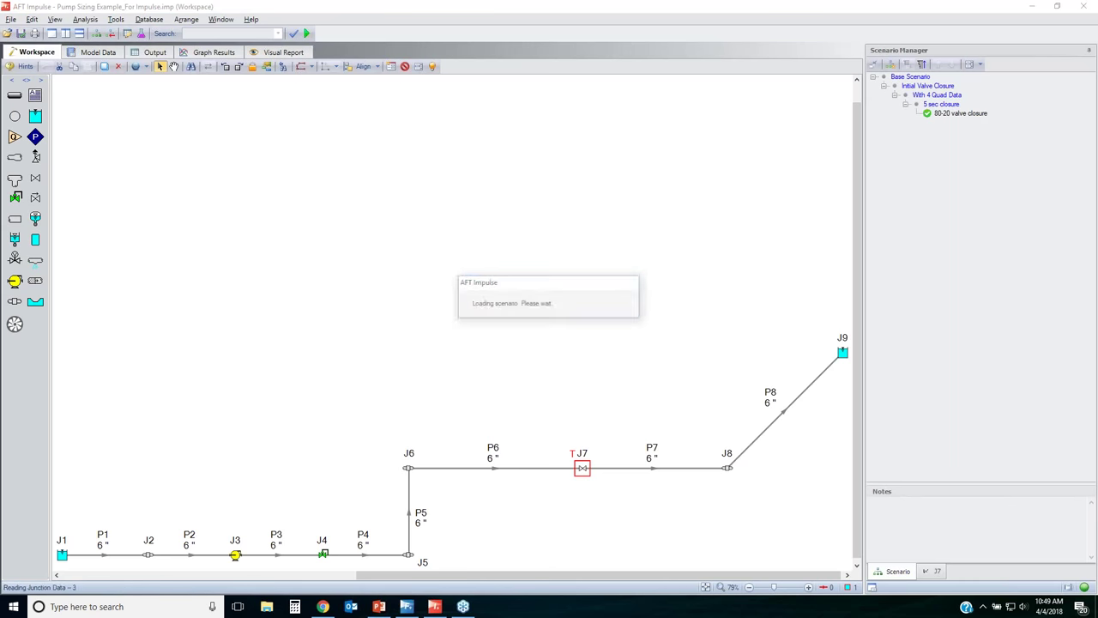
# - Set valve J7's second transient data point to Cv 160 at 1 second and add a third point with Cv 0 at 5 seconds
pyautogui.doubleClick(583, 471)
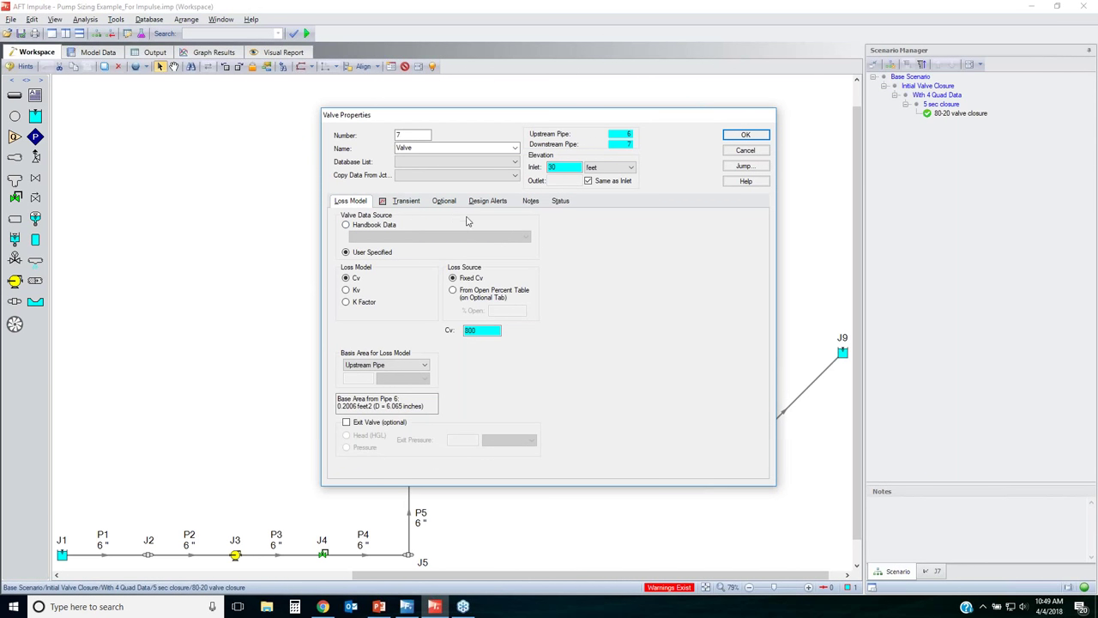
pyautogui.click(408, 201)
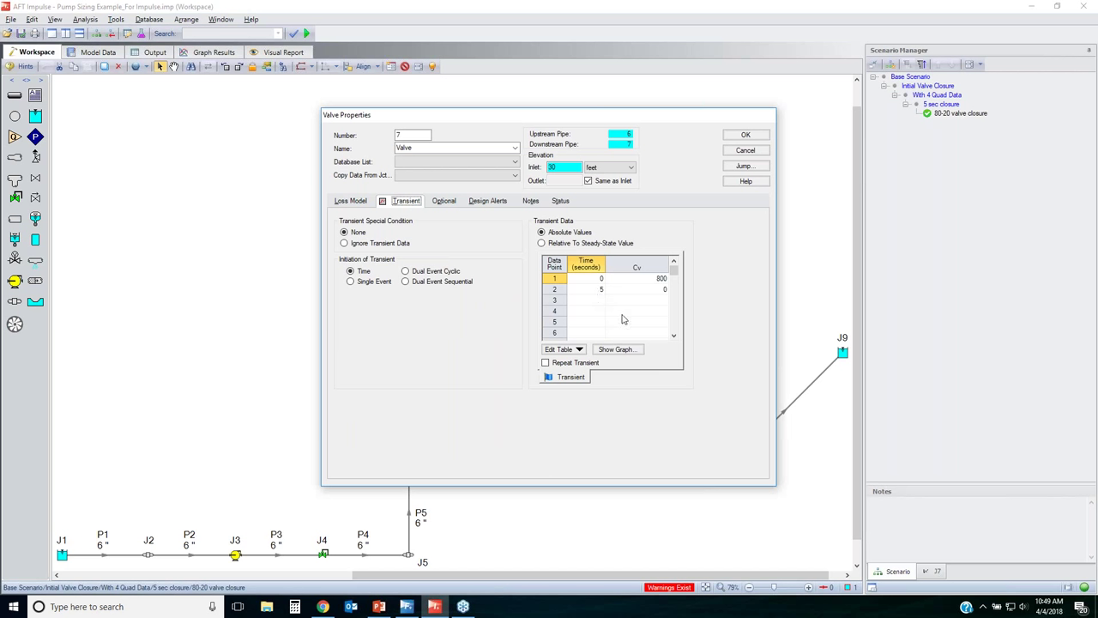
pyautogui.click(589, 289)
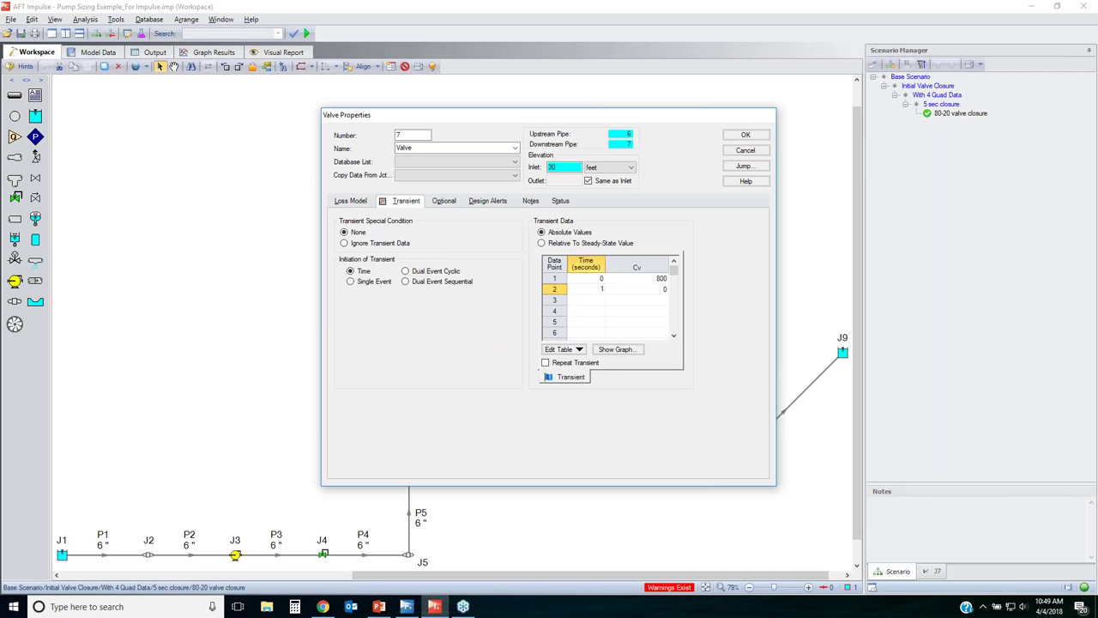
pyautogui.press('Tab')
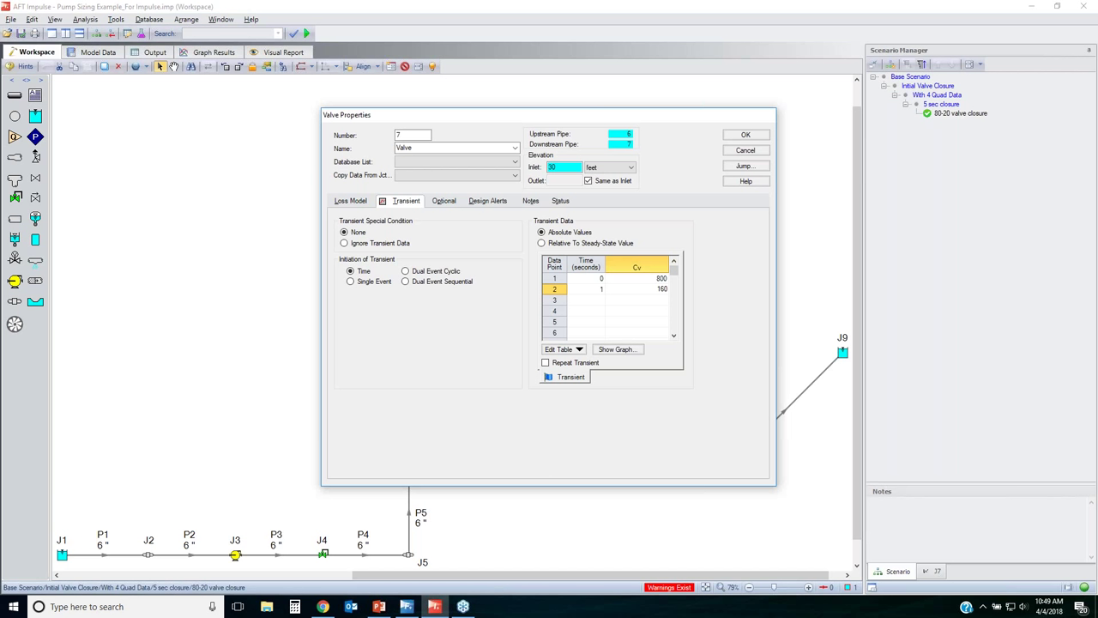
pyautogui.press('Tab')
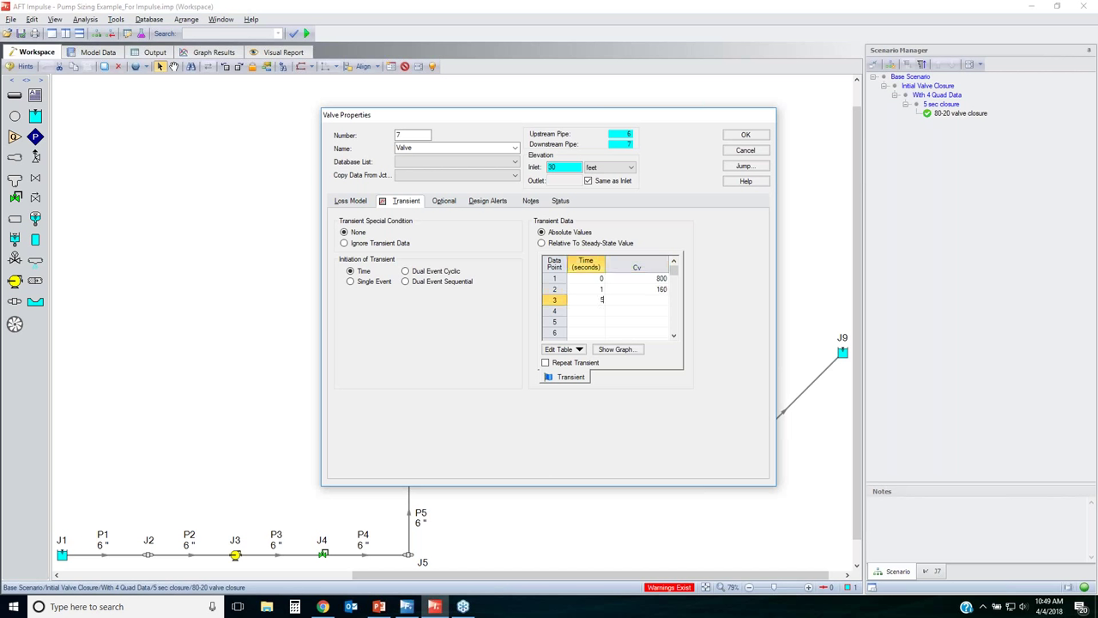
pyautogui.press('Tab')
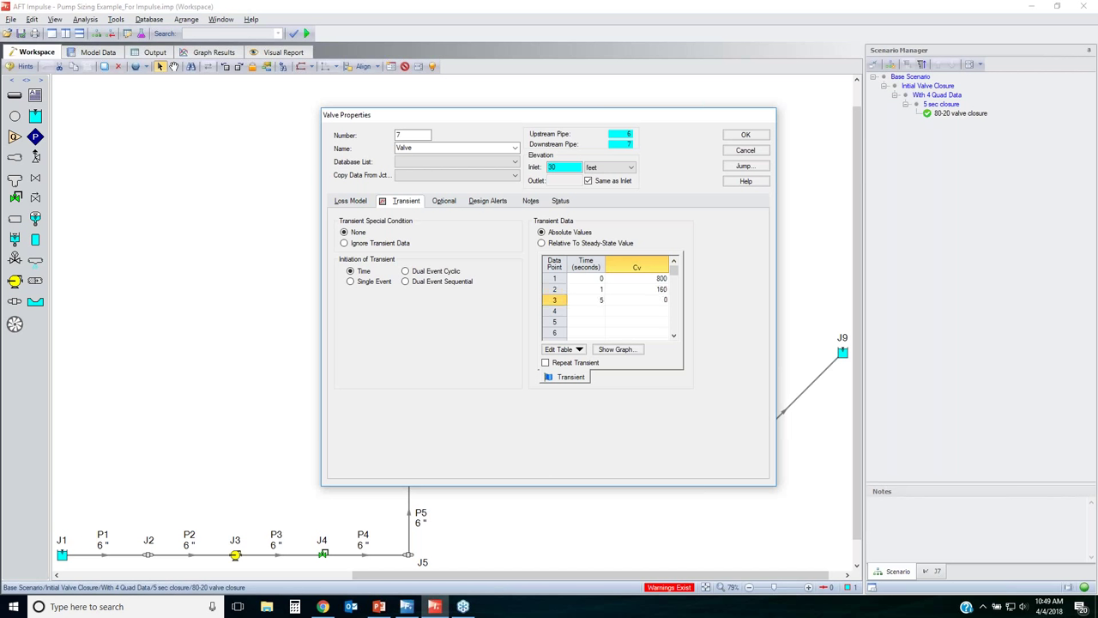
# - Preview the two-stage closure curve of valve J7 and accept the valve changes, clearing the scenario's existing results
pyautogui.click(616, 349)
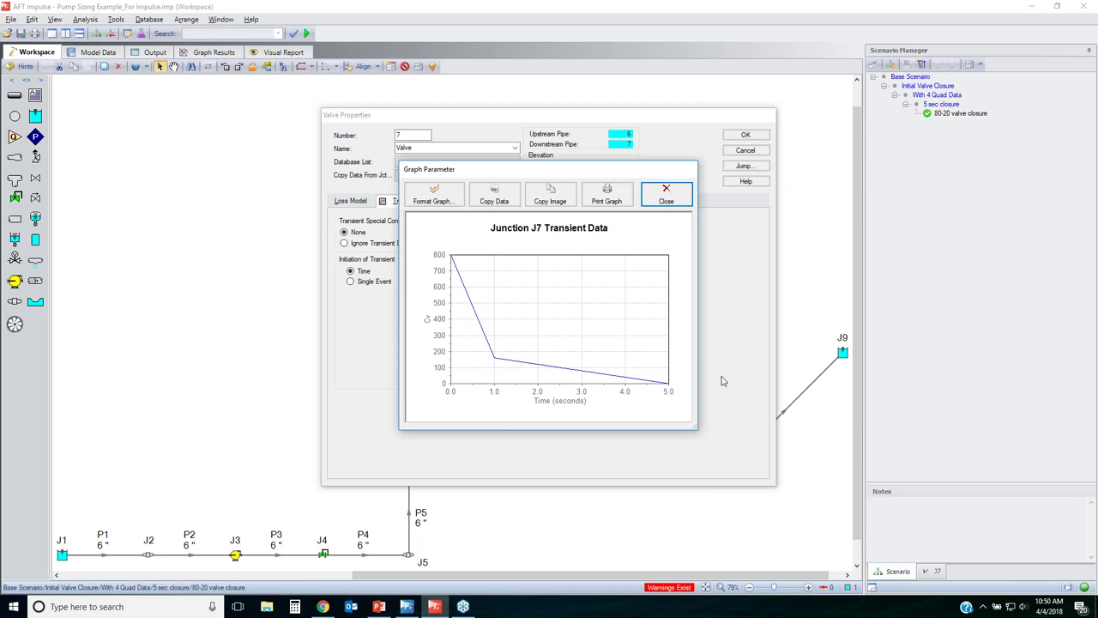
pyautogui.click(666, 192)
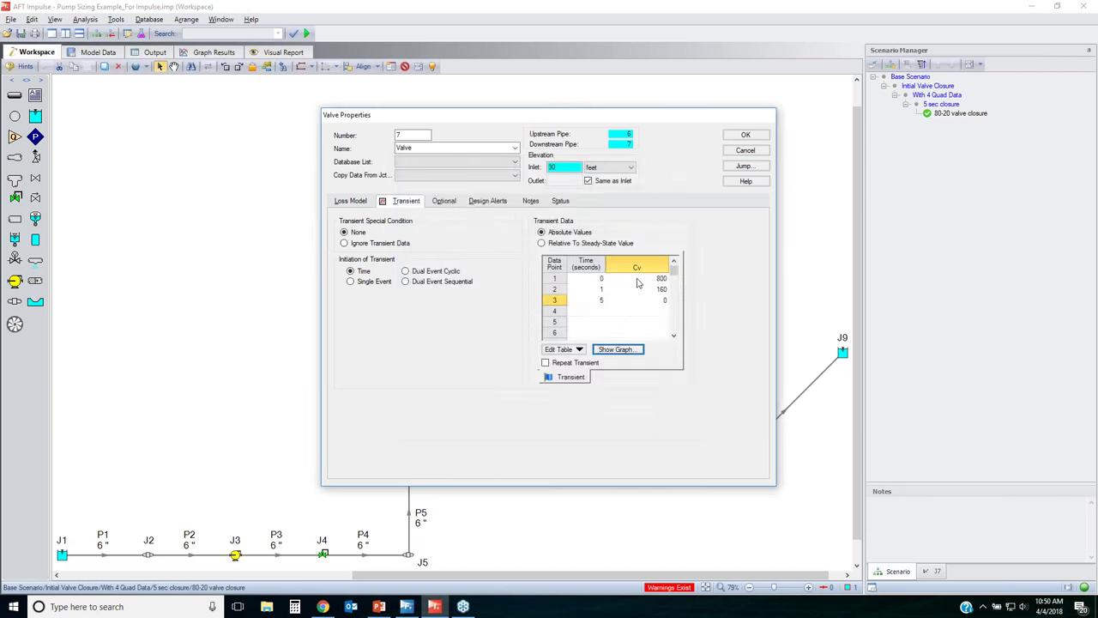
pyautogui.click(746, 135)
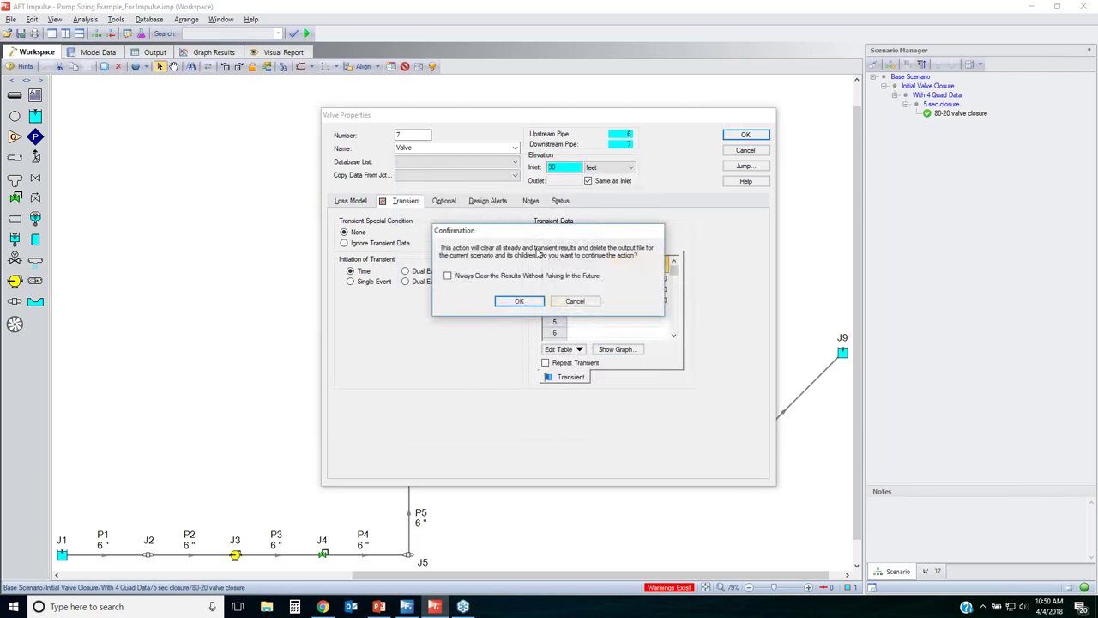
pyautogui.click(519, 301)
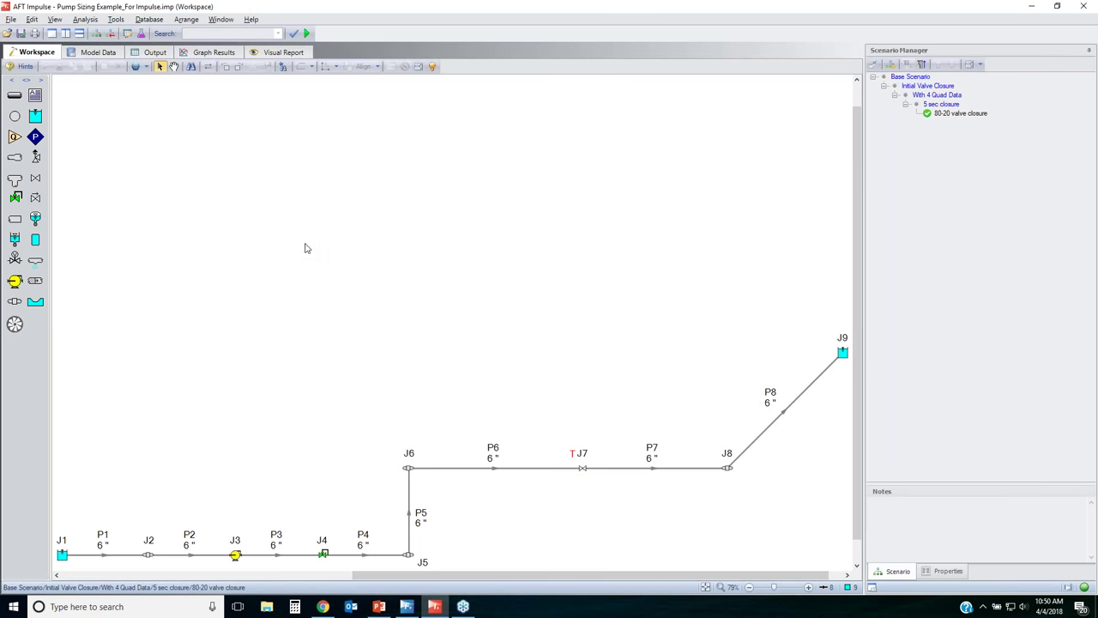
# - Run the 80-20 valve closure scenario and review the pipes' maximum and minimum stagnation pressures and maximum vapor volumes in the output
pyautogui.click(307, 34)
pyautogui.press('Return')
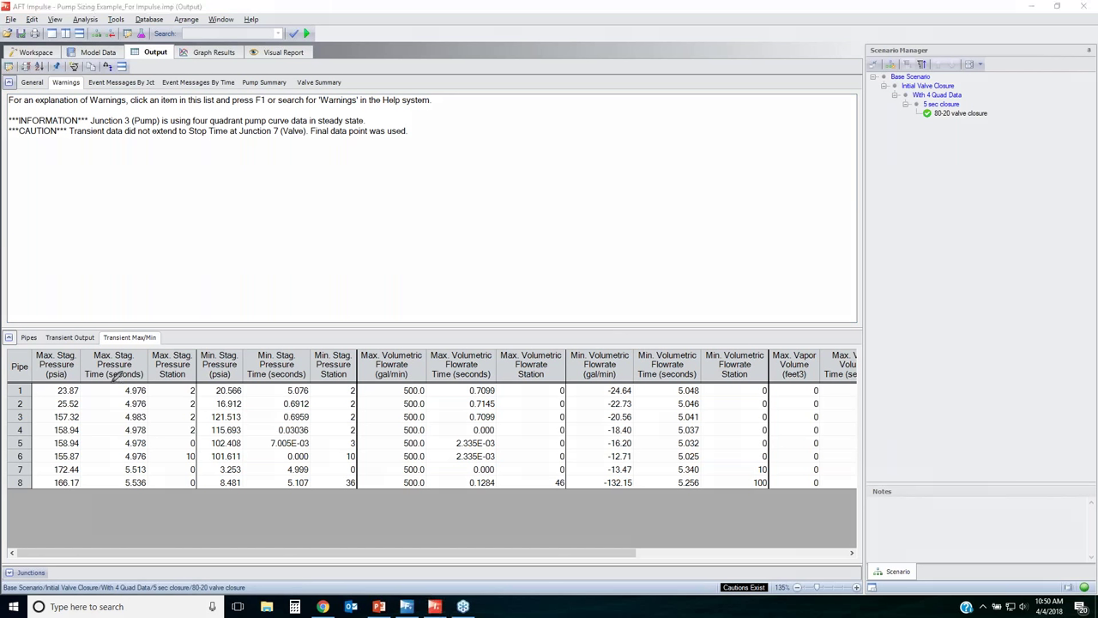
pyautogui.moveTo(33, 348)
pyautogui.mouseDown()
pyautogui.moveTo(76, 357)
pyautogui.moveTo(87, 409)
pyautogui.moveTo(75, 488)
pyautogui.moveTo(38, 467)
pyautogui.moveTo(33, 350)
pyautogui.mouseUp()
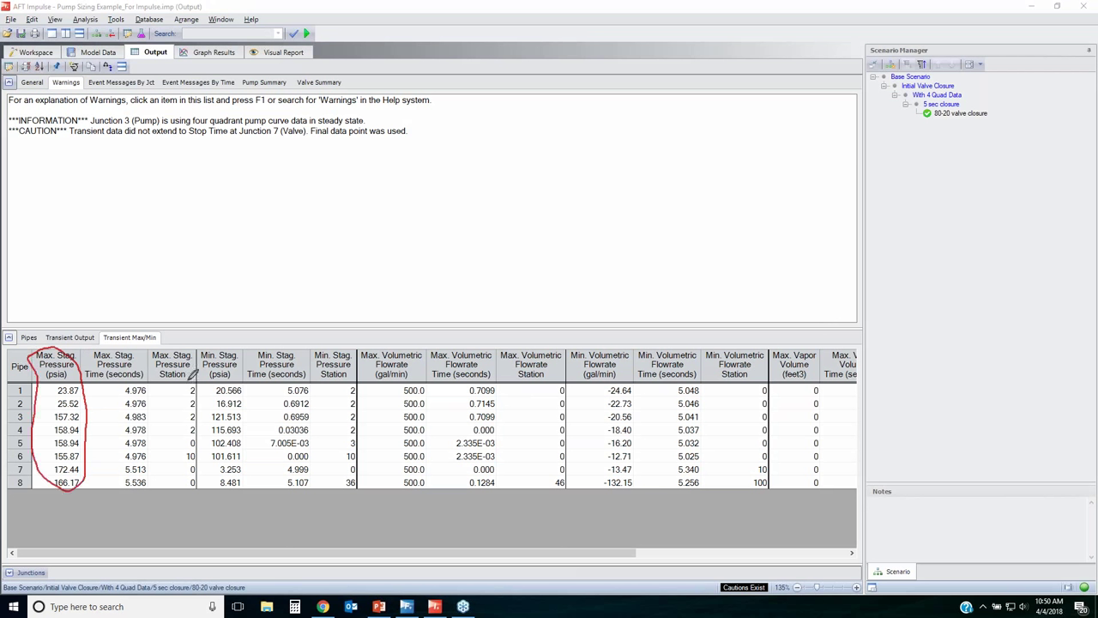
pyautogui.moveTo(202, 354)
pyautogui.mouseDown()
pyautogui.moveTo(245, 388)
pyautogui.moveTo(254, 435)
pyautogui.moveTo(250, 470)
pyautogui.moveTo(232, 483)
pyautogui.moveTo(207, 470)
pyautogui.moveTo(211, 355)
pyautogui.mouseUp()
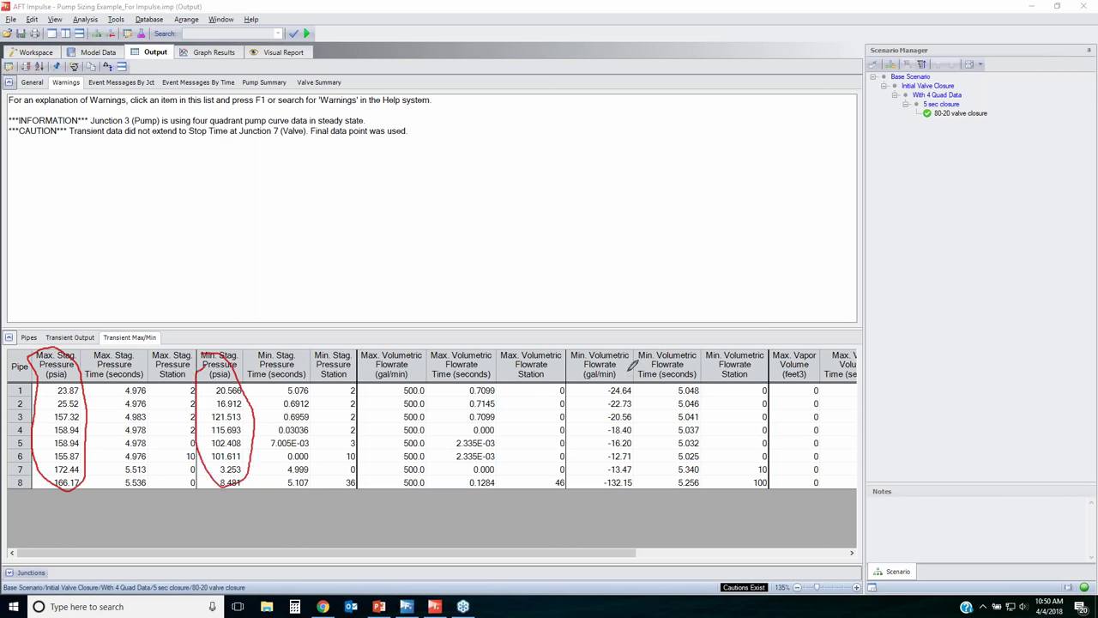
pyautogui.moveTo(772, 352)
pyautogui.mouseDown()
pyautogui.moveTo(801, 347)
pyautogui.moveTo(824, 458)
pyautogui.moveTo(779, 482)
pyautogui.mouseUp()
pyautogui.moveTo(762, 415); pyautogui.dragTo(777, 347)
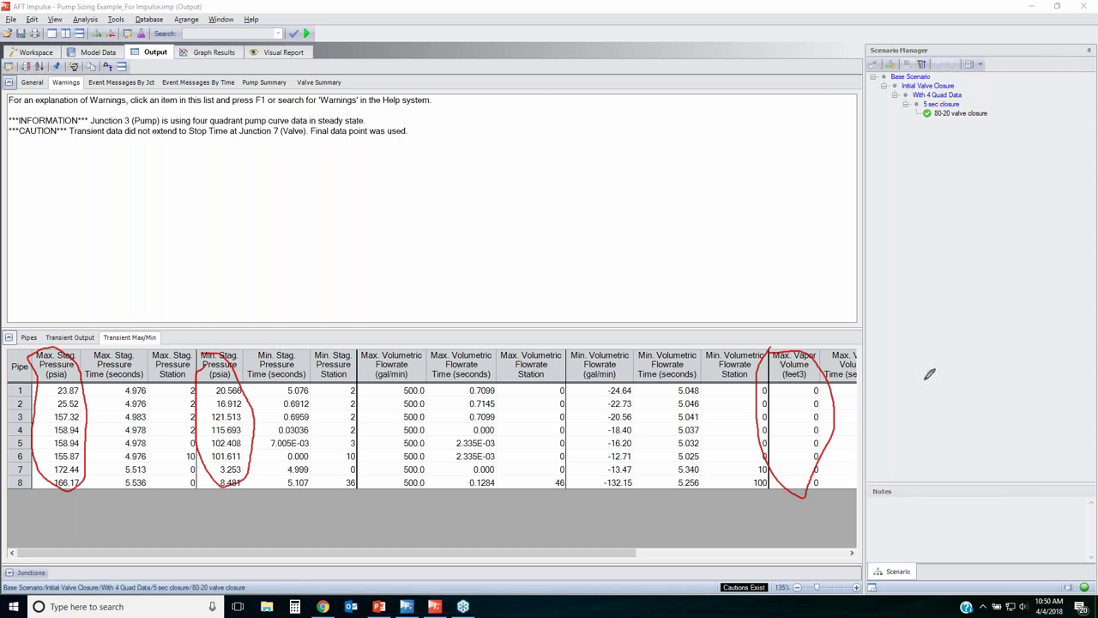
pyautogui.press('Escape')
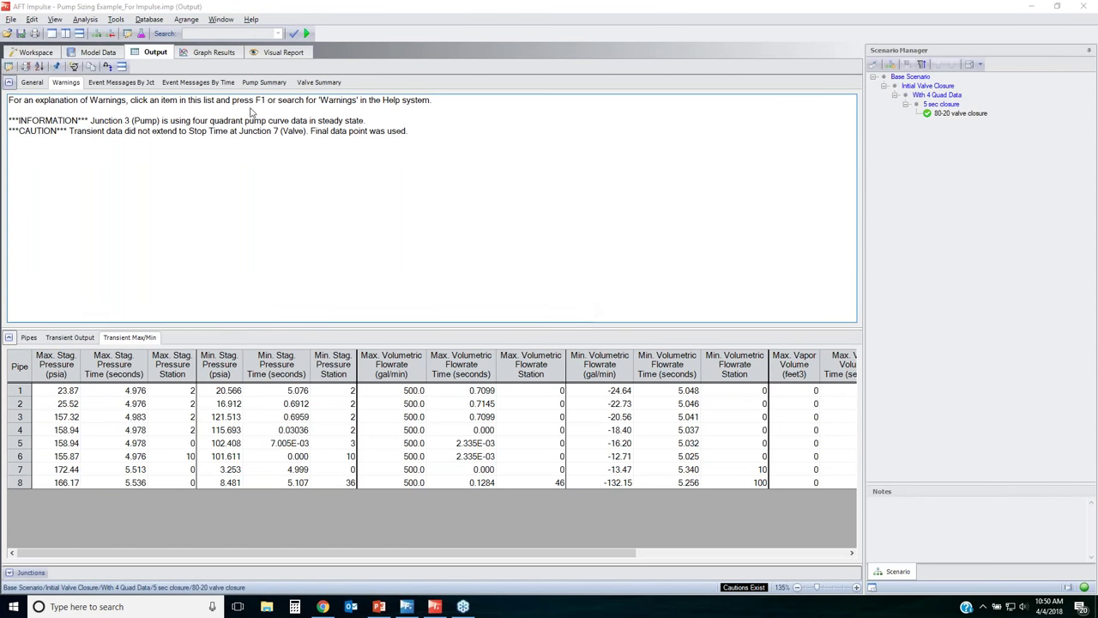
# - Load the Max & SS Pressure Profile graph for the 80-20 closure and play its animation, pausing at about 1.1 and 4.6 seconds
pyautogui.click(213, 53)
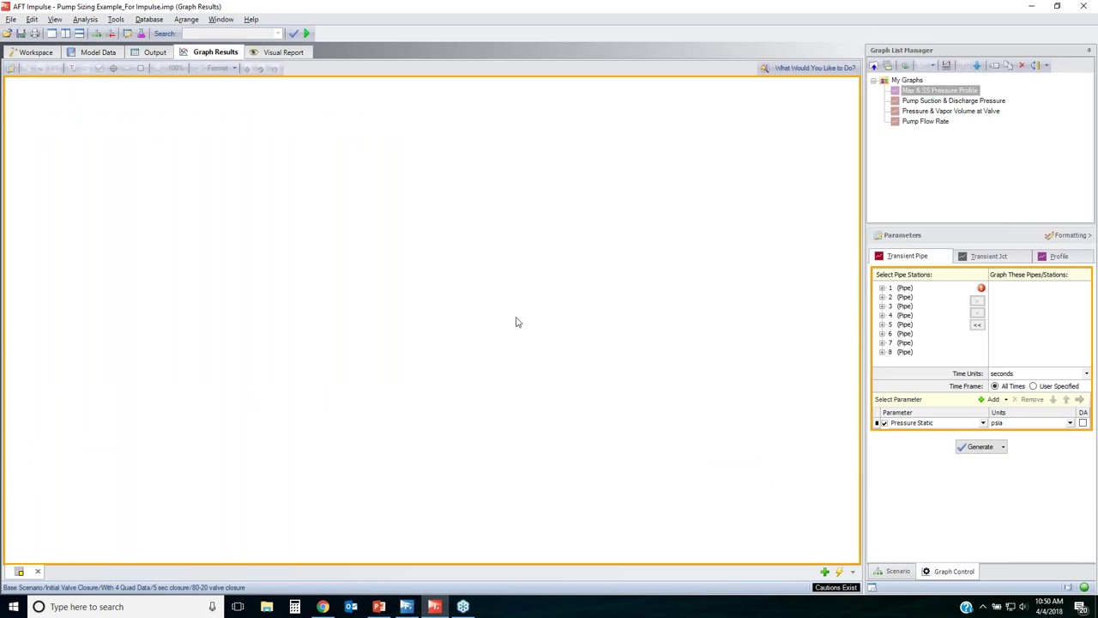
pyautogui.click(944, 91)
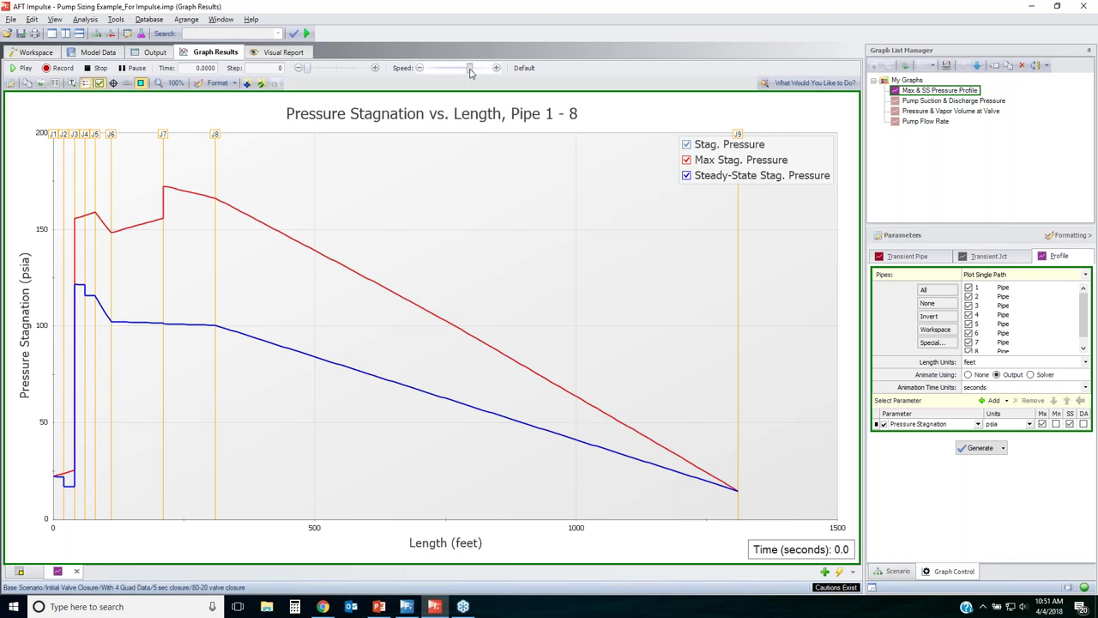
pyautogui.click(19, 69)
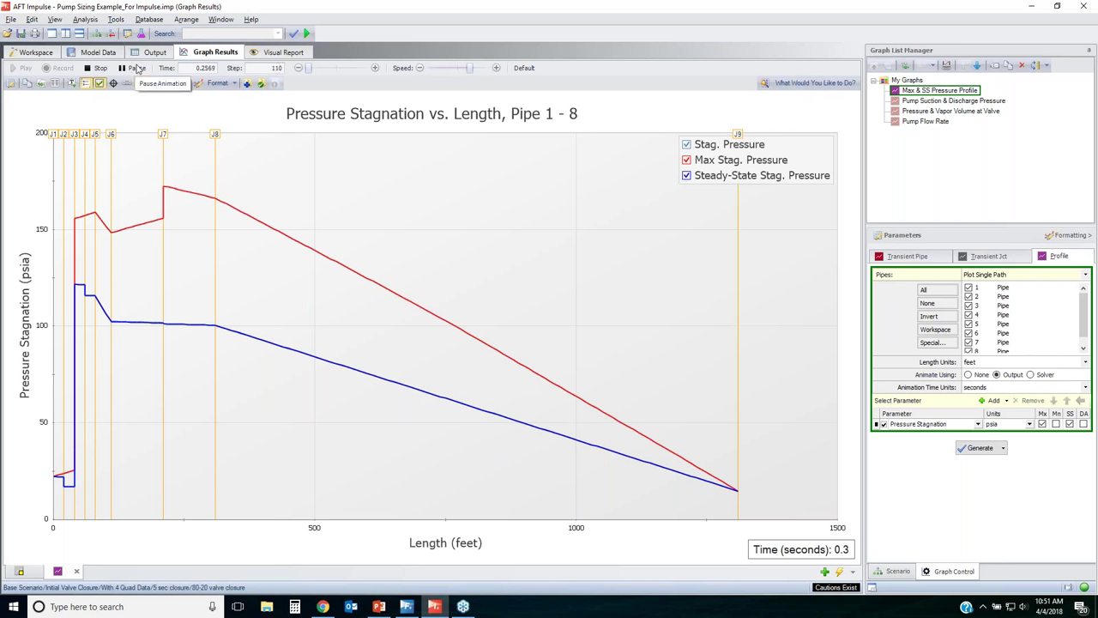
pyautogui.click(137, 69)
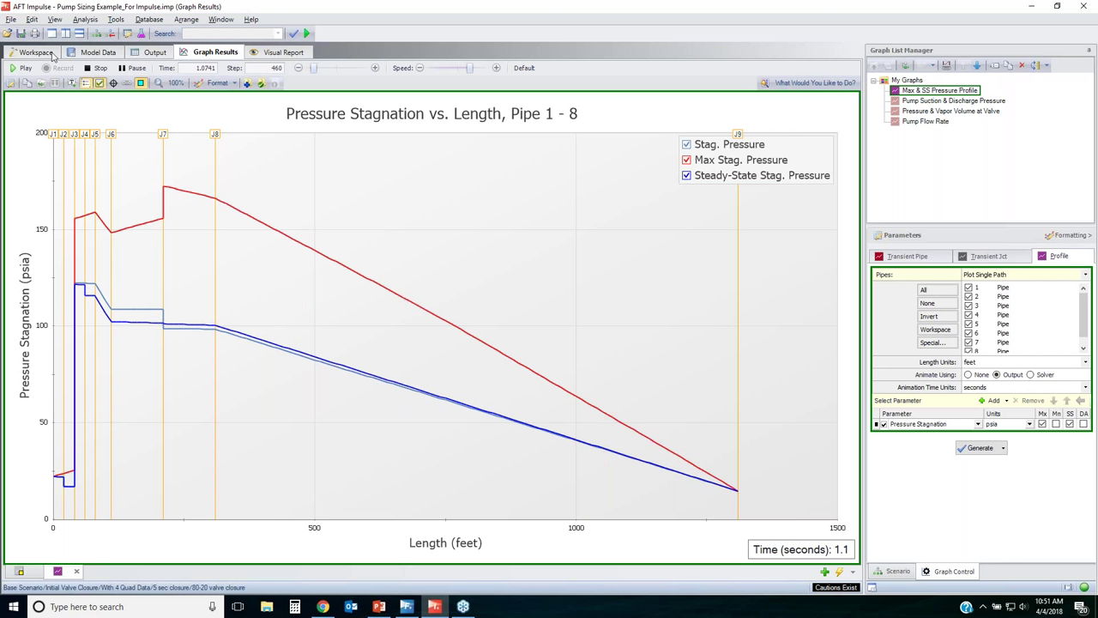
pyautogui.click(23, 68)
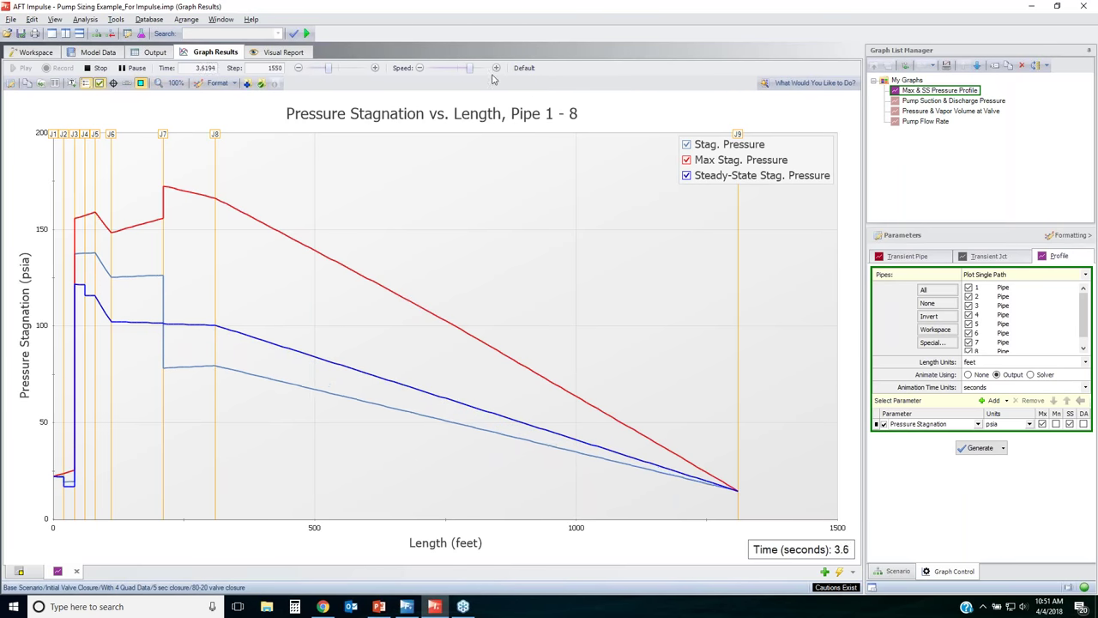
pyautogui.click(129, 69)
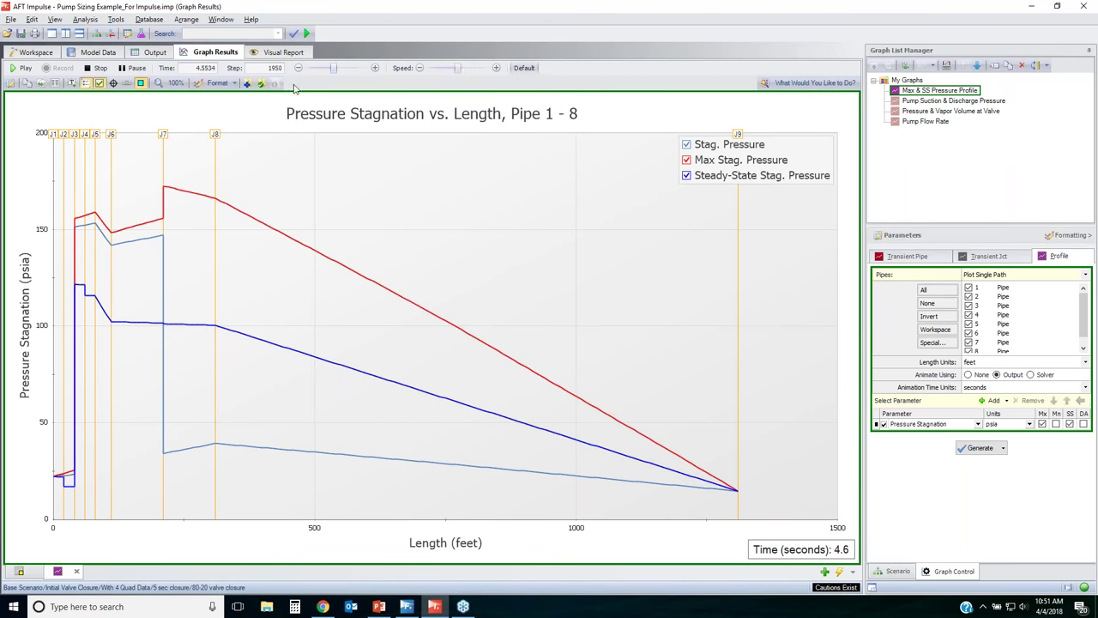
# - Resume the pressure profile animation and examine the stagnation pressure around valve J7 up to about 7.6 seconds
pyautogui.click(14, 69)
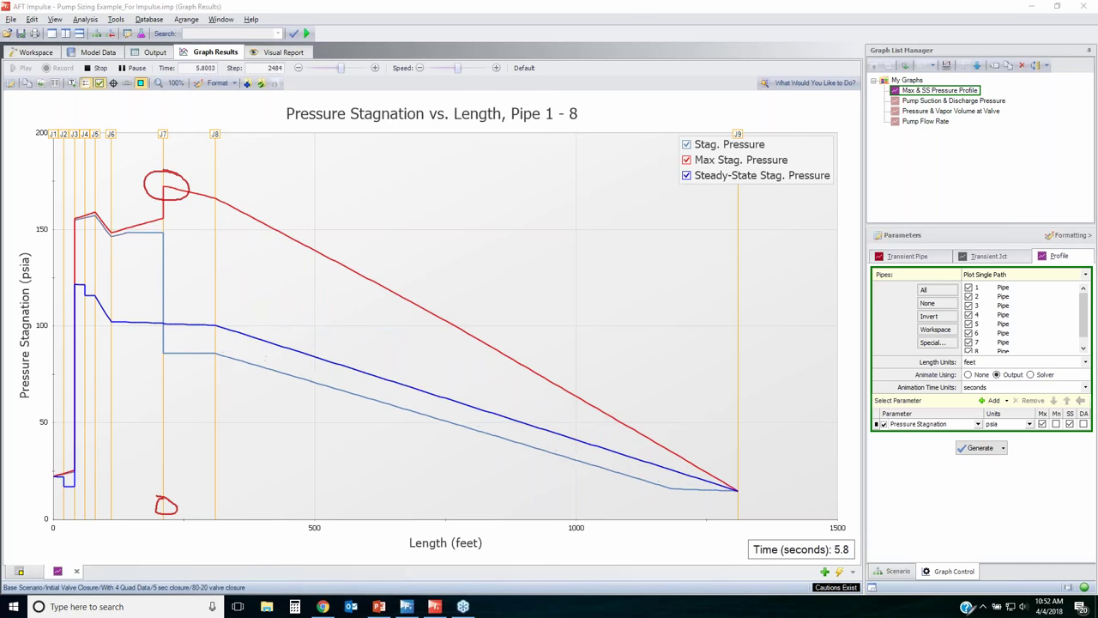
pyautogui.moveTo(738, 532)
pyautogui.mouseDown()
pyautogui.moveTo(851, 519)
pyautogui.moveTo(790, 560)
pyautogui.moveTo(734, 549)
pyautogui.moveTo(771, 525)
pyautogui.moveTo(778, 563)
pyautogui.mouseUp()
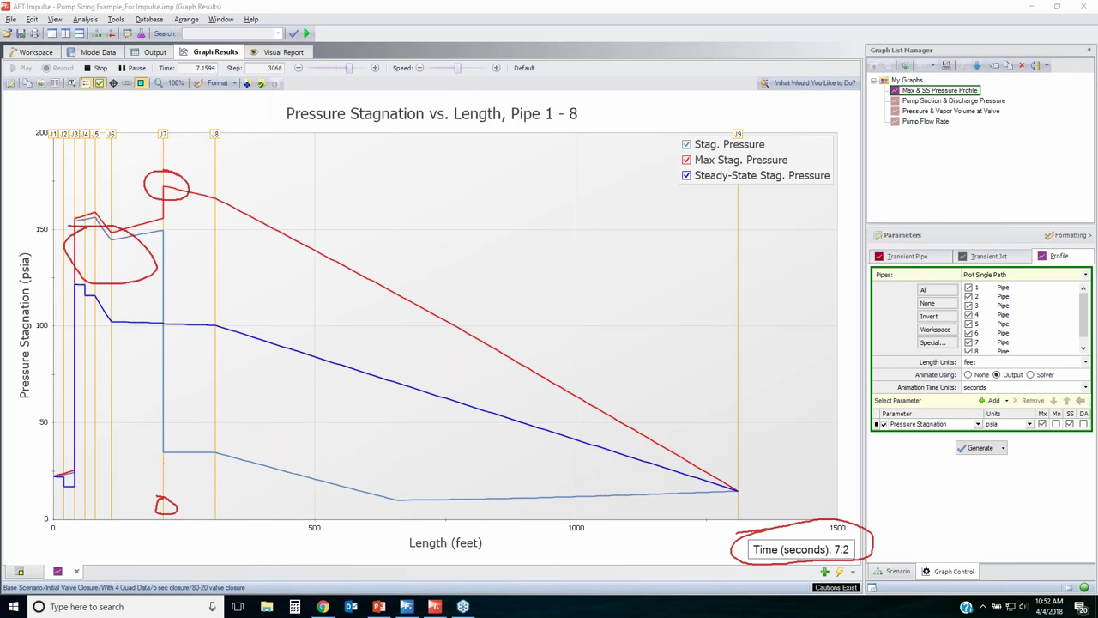
pyautogui.press('Escape')
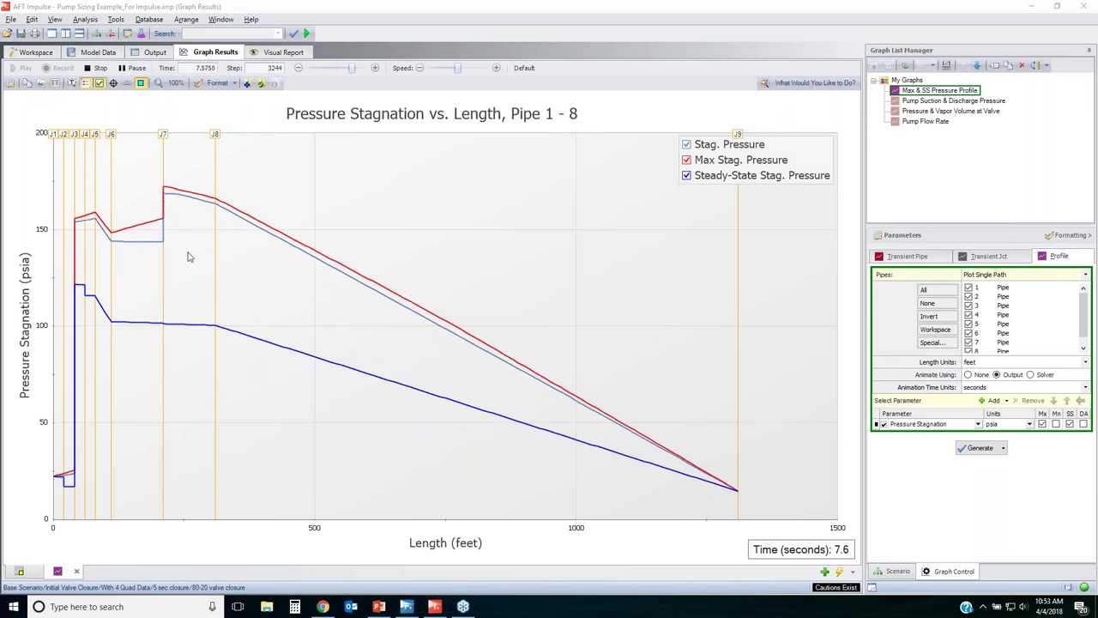
pyautogui.click(120, 96)
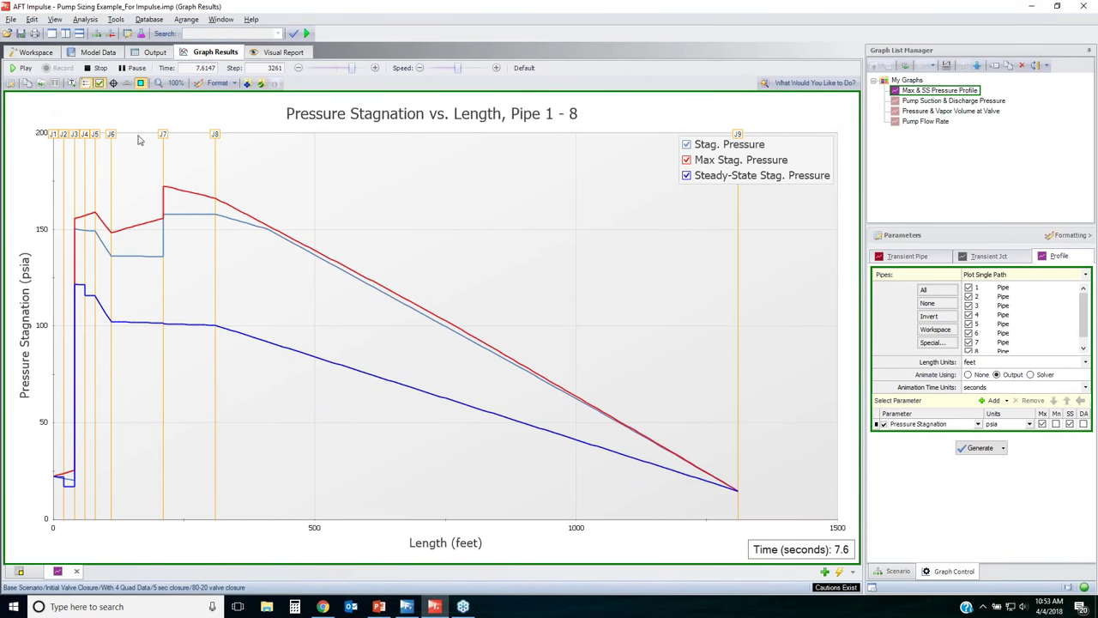
# - Create a child scenario named "With Gas Accumulator" under the 80-20 valve closure scenario
pyautogui.click(35, 52)
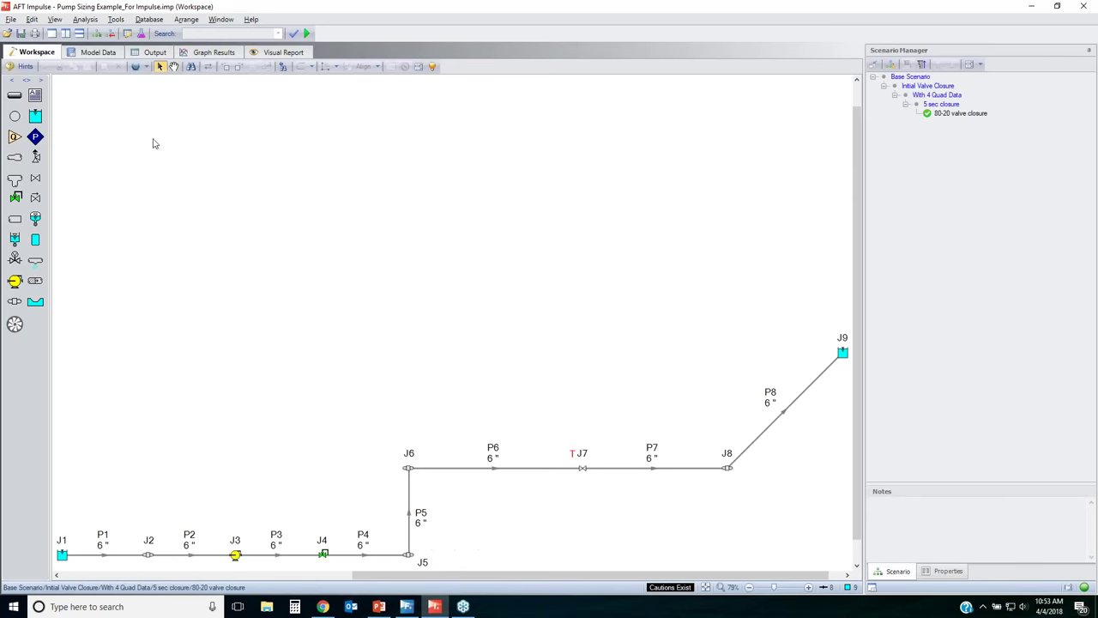
pyautogui.click(893, 65)
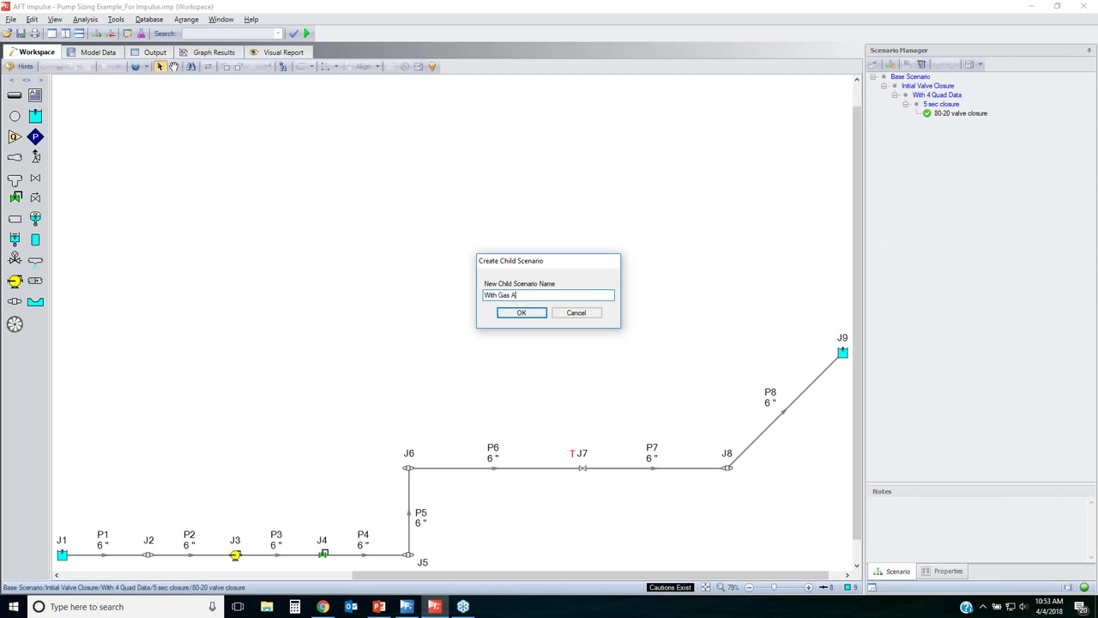
pyautogui.write('With Gas Accumulator')
pyautogui.press('Return')
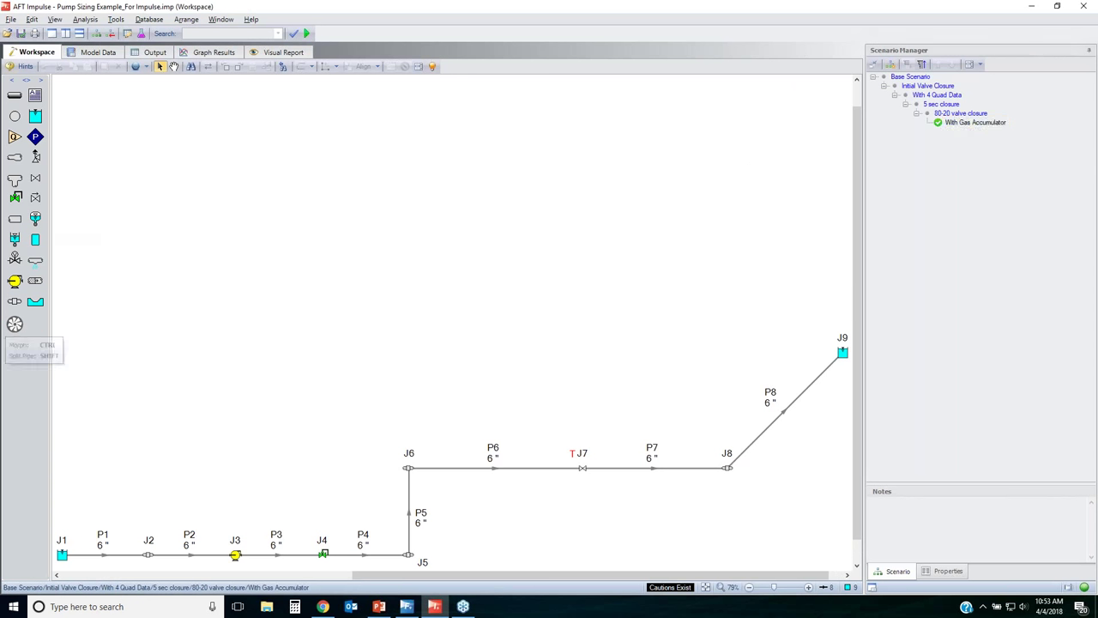
# - Split pipe P7 with a gas accumulator between J7 and J8, using elevation 30 feet, polytropic constant 1.3 and initial gas volume 5 feet3
pyautogui.click(652, 463)
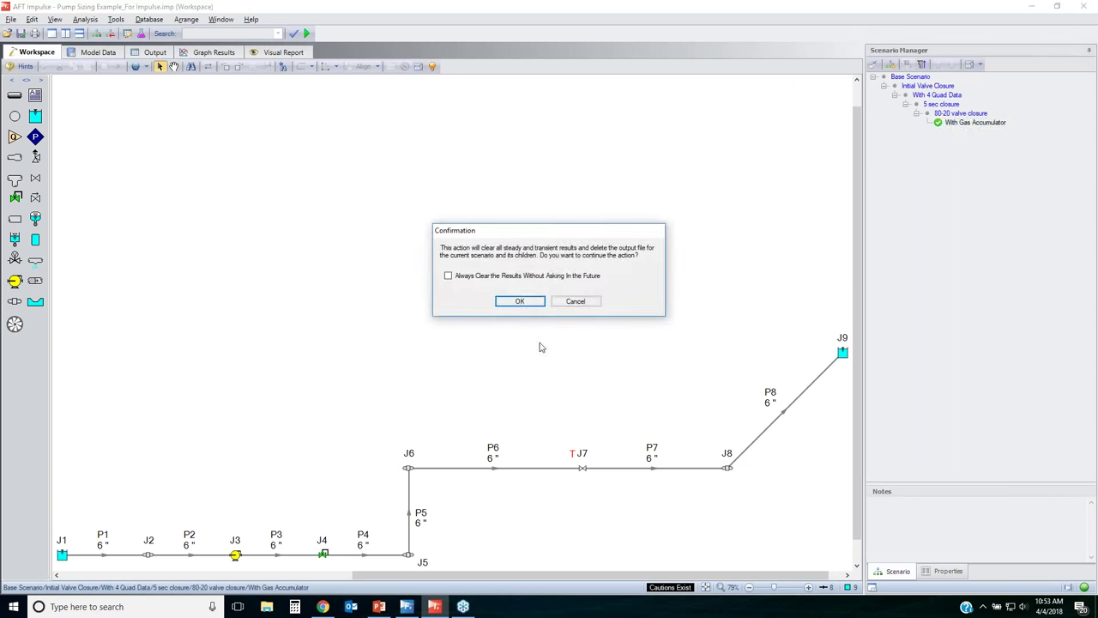
pyautogui.click(520, 301)
pyautogui.doubleClick(655, 469)
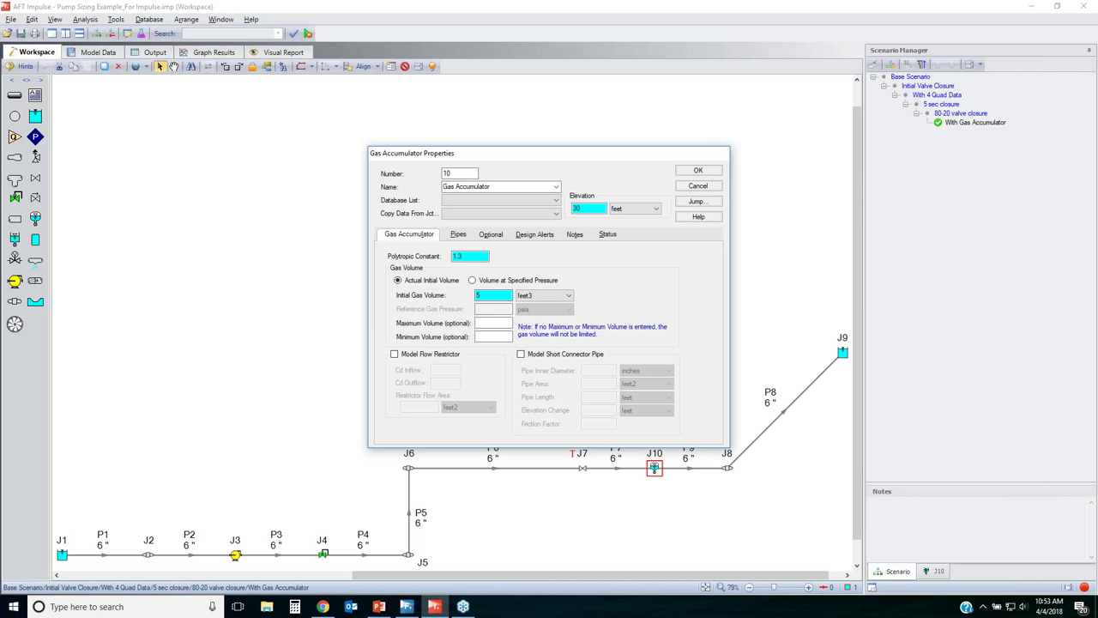
pyautogui.click(698, 171)
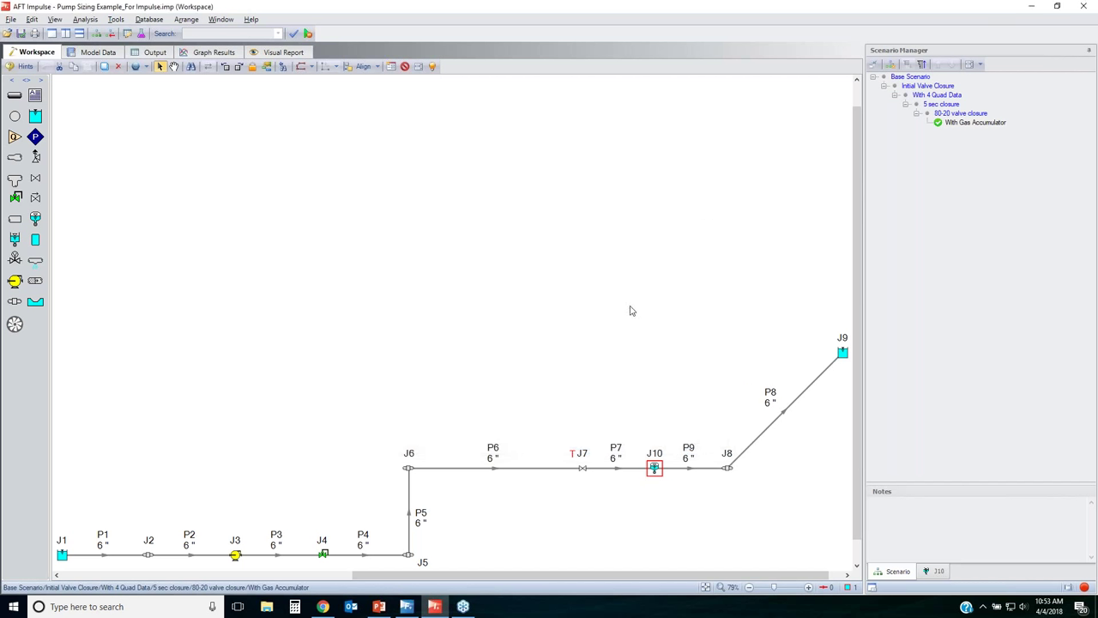
pyautogui.click(630, 311)
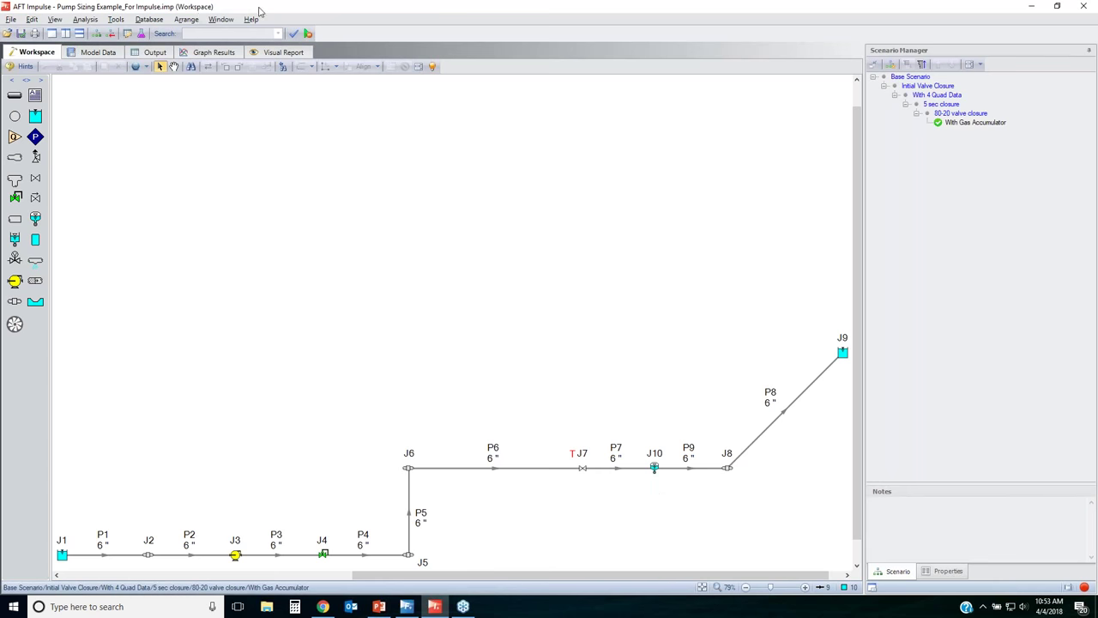
# - Set the transient simulation's stop time to 60 seconds, check the pipe station and junction output selections, and accept the settings
pyautogui.click(116, 21)
pyautogui.click(129, 95)
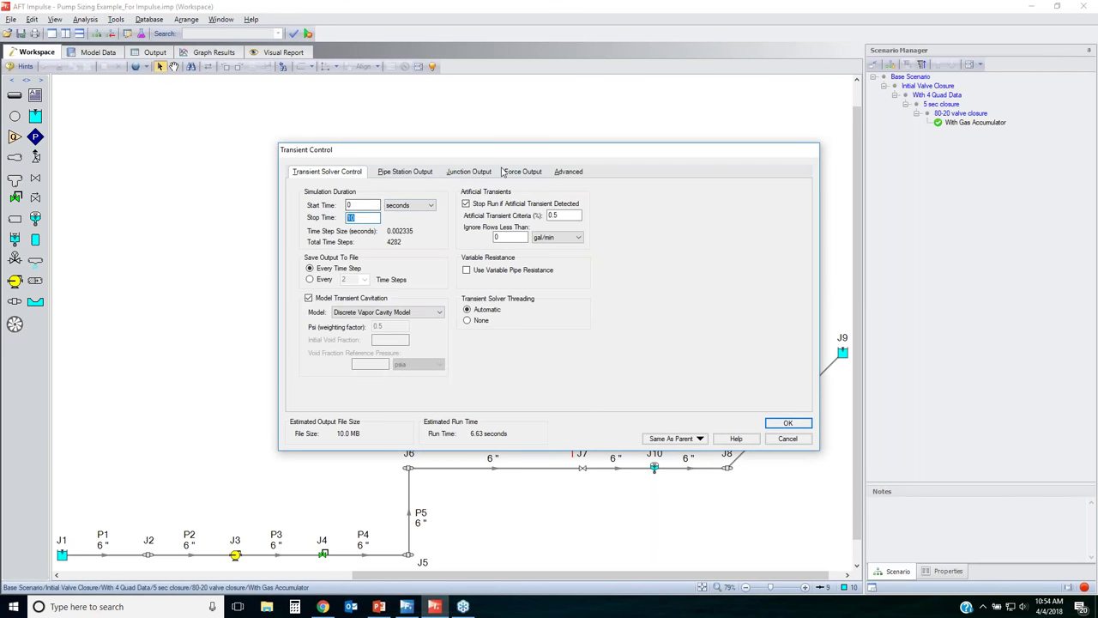
pyautogui.click(419, 174)
pyautogui.click(477, 172)
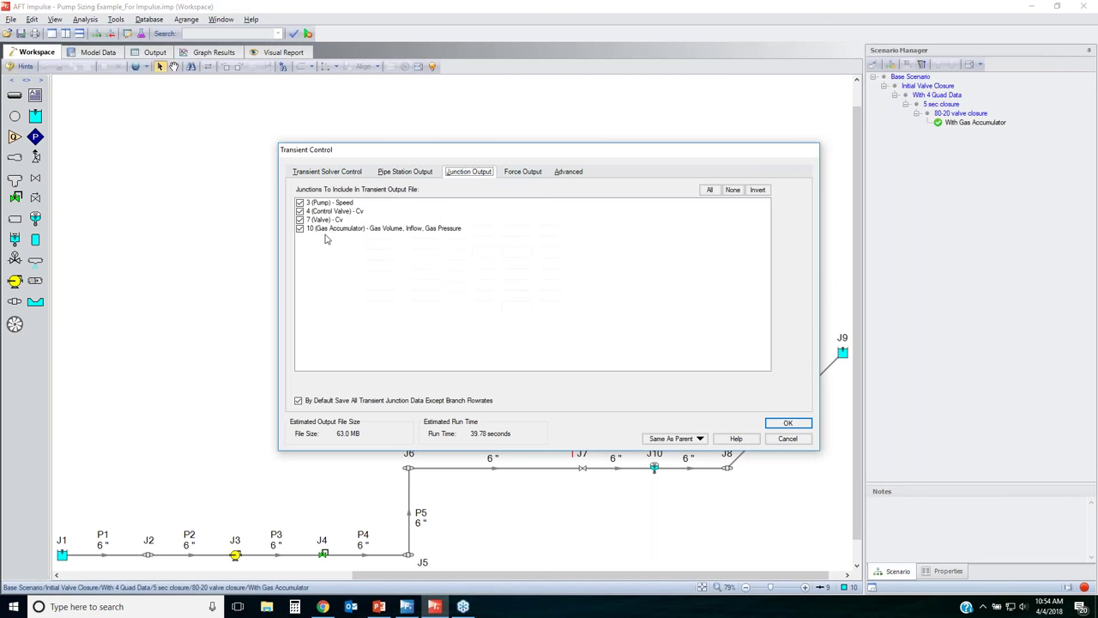
pyautogui.click(776, 424)
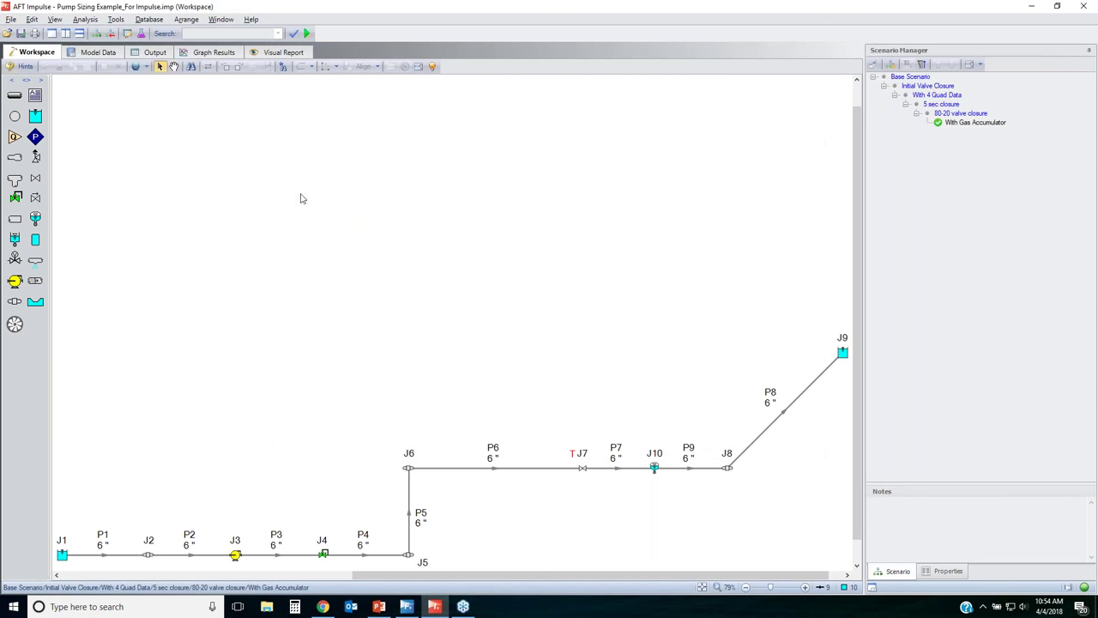
# - Run the gas accumulator scenario and review the pipes' transient maximum and minimum pressures in the output
pyautogui.hotkey('ctrl', 'r')
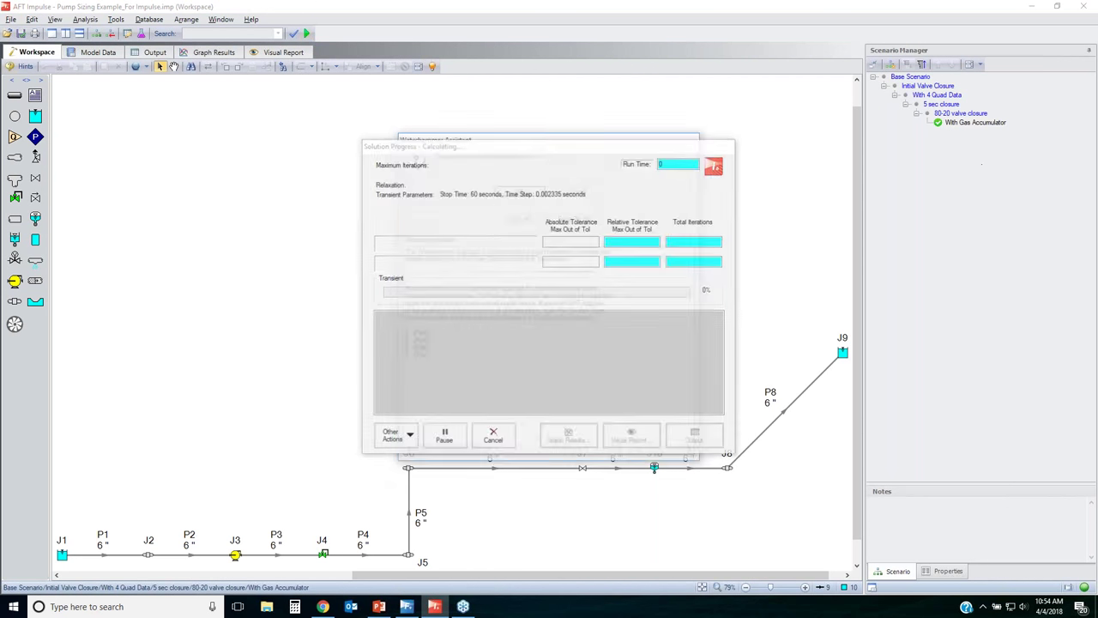
pyautogui.press('Return')
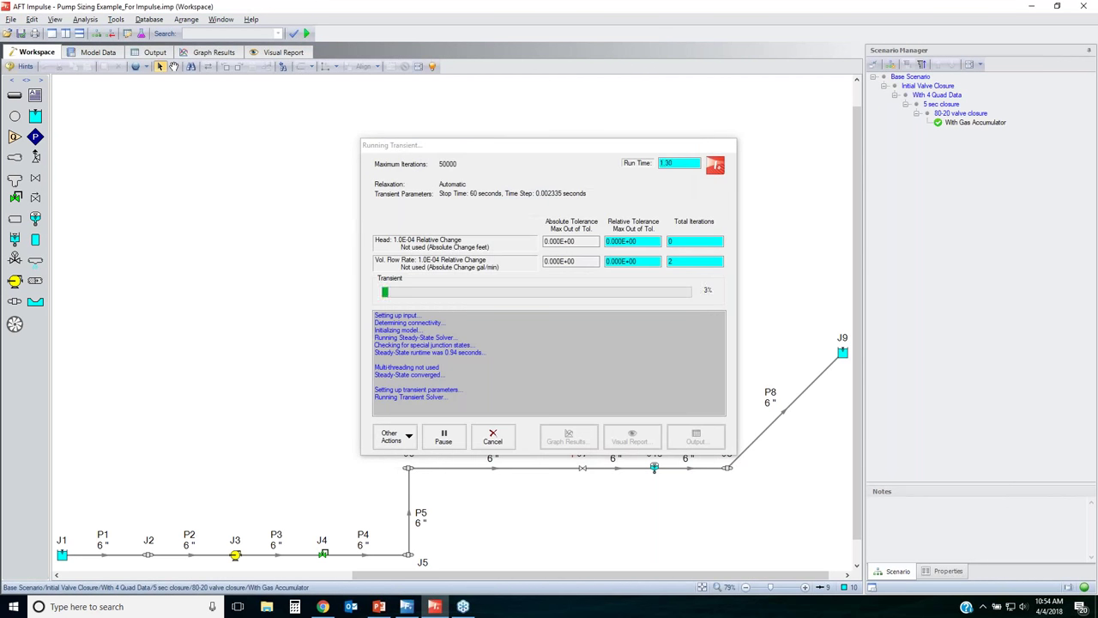
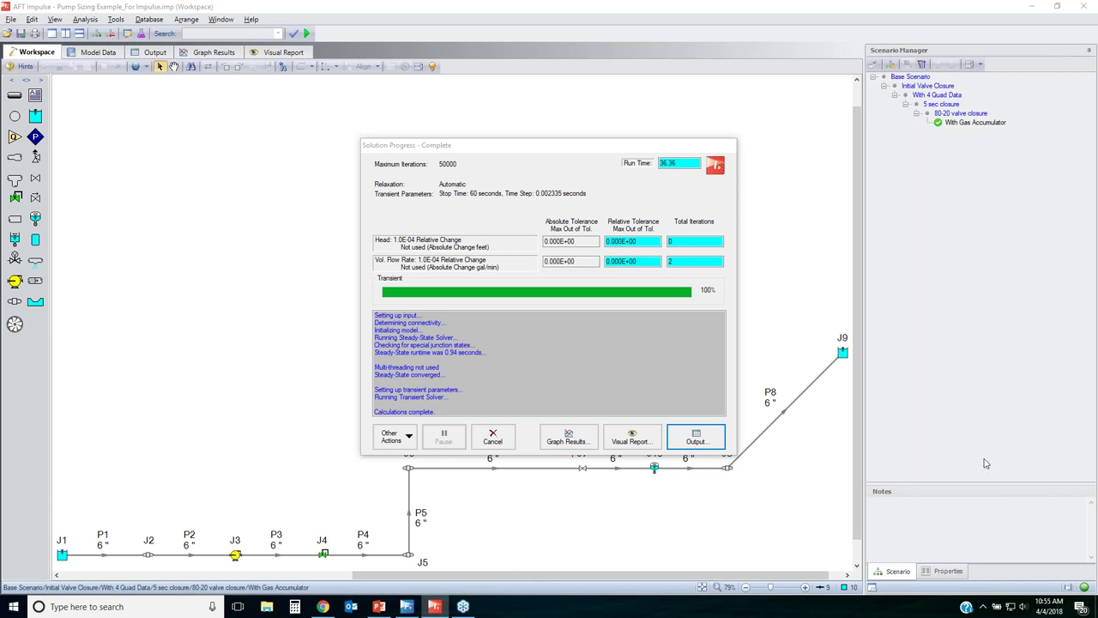
pyautogui.click(594, 152)
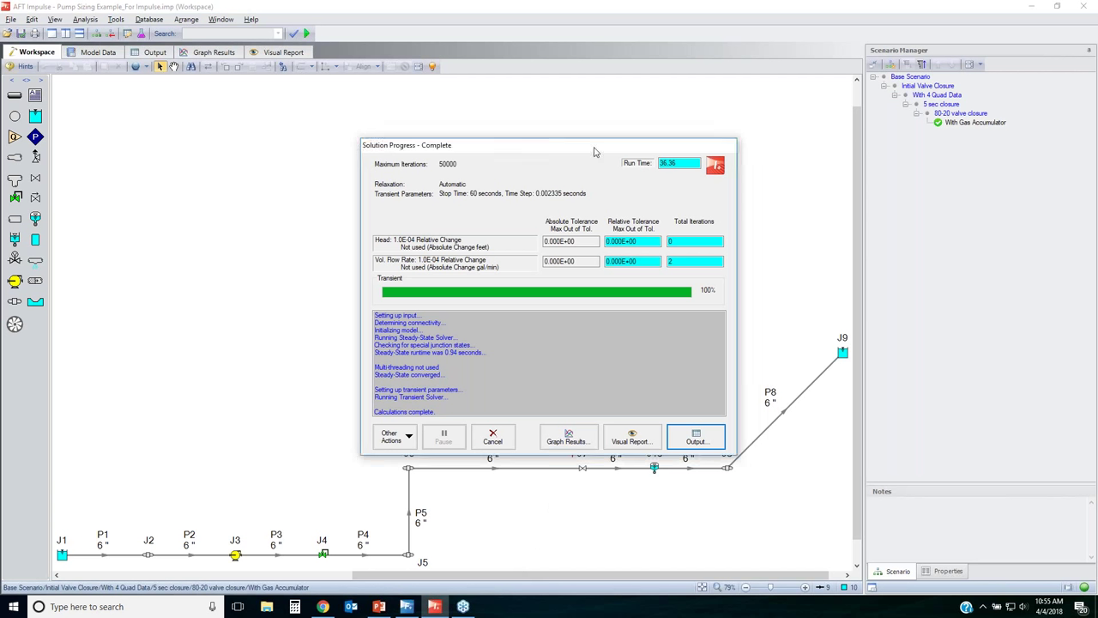
pyautogui.click(699, 437)
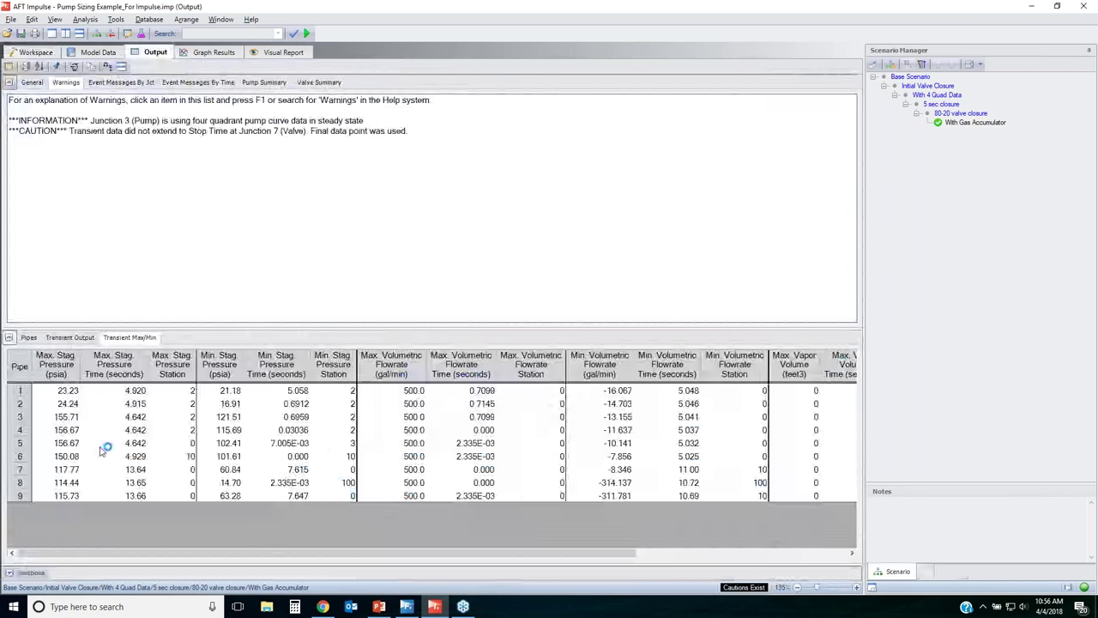
# - Add a folder named "New Graphs" to the graph list in the graph results
pyautogui.click(214, 53)
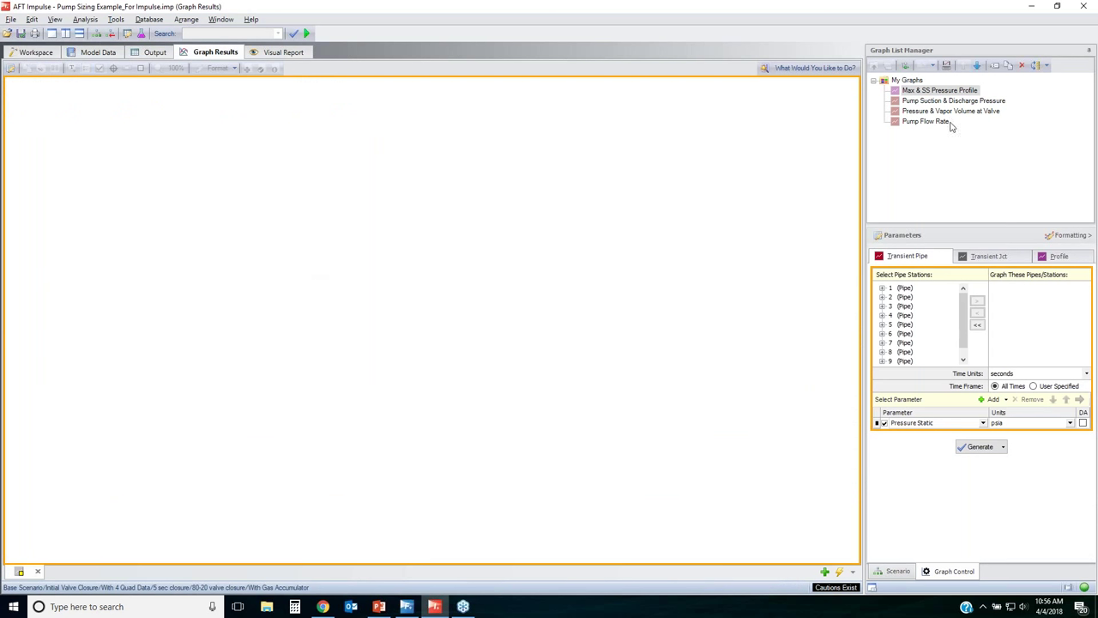
pyautogui.click(905, 66)
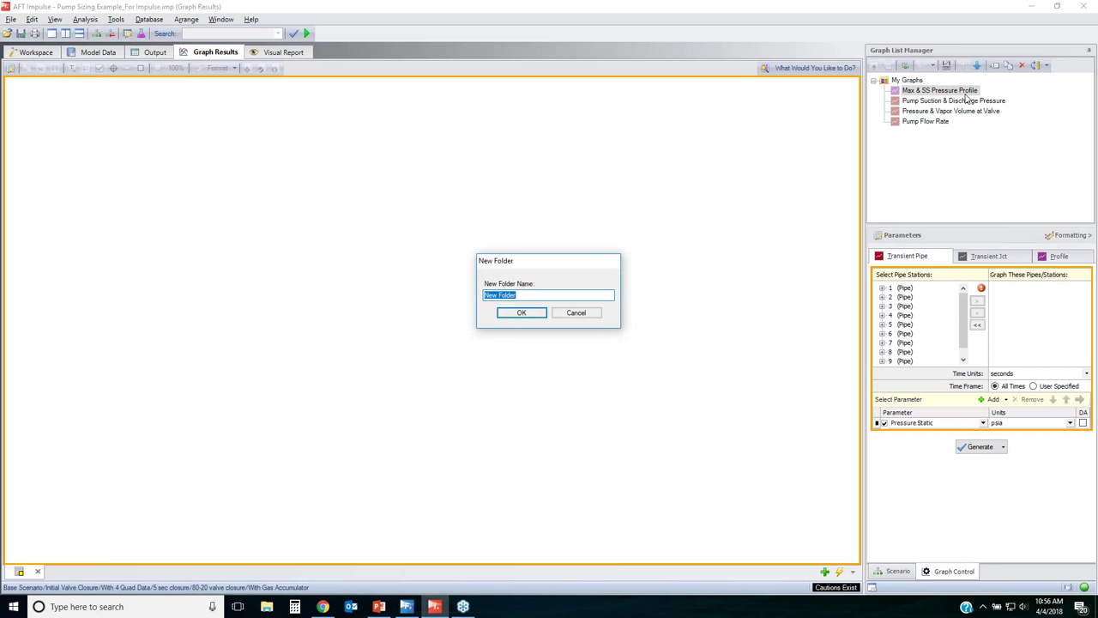
pyautogui.write('New Graphs')
pyautogui.press('Return')
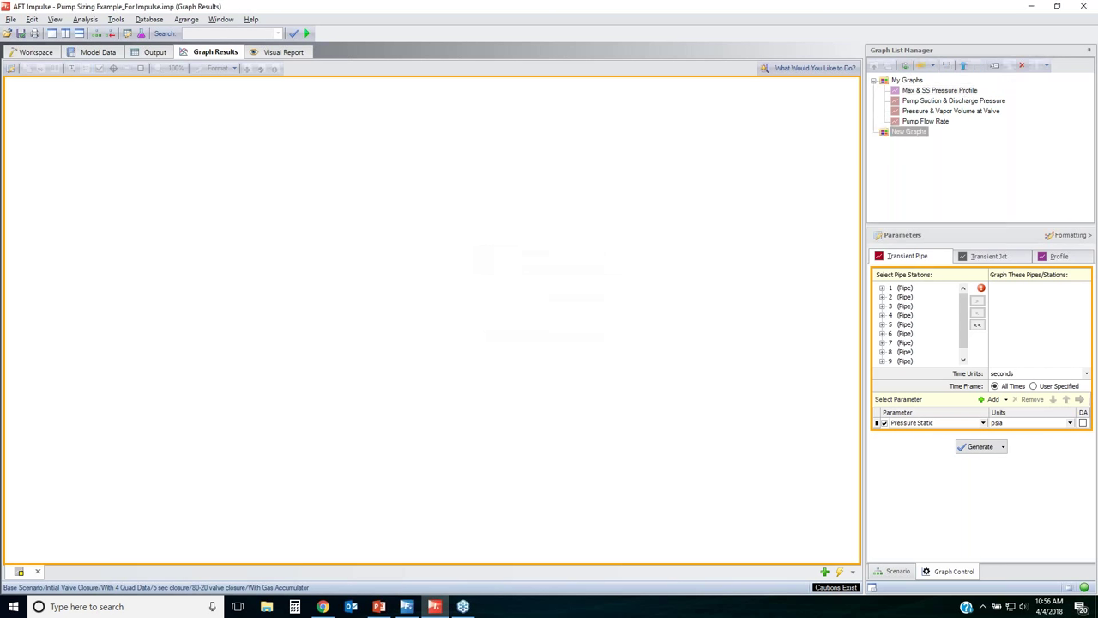
# - Move the Max & SS Pressure Profile and Pressure & Vapor Volume at Valve graphs into the New Graphs folder
pyautogui.click(941, 92)
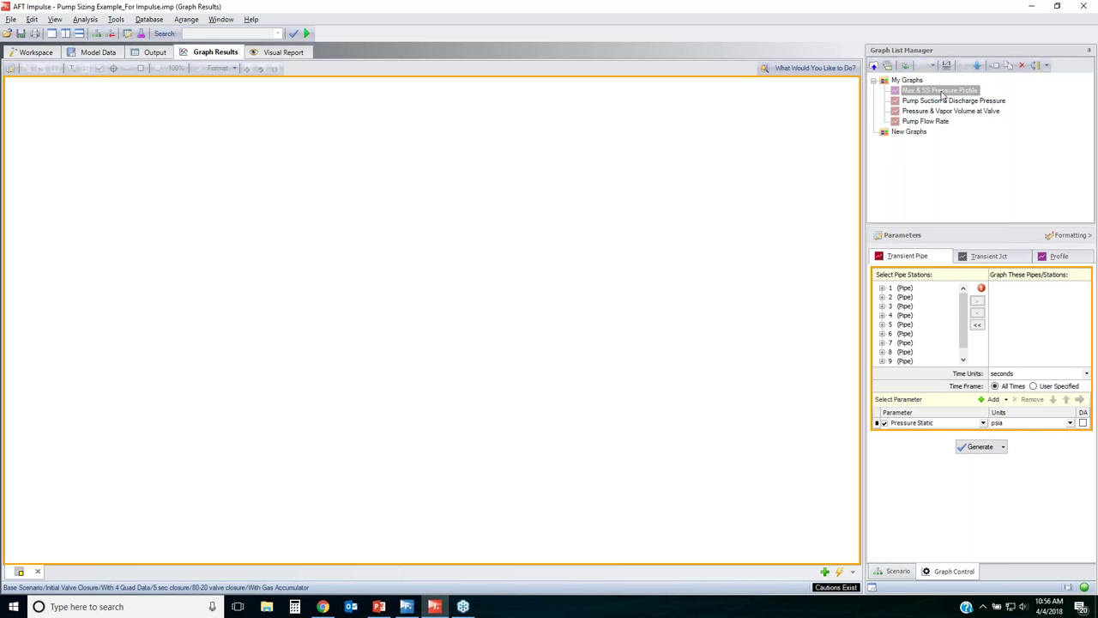
pyautogui.click(978, 66)
pyautogui.click(978, 66)
pyautogui.click(978, 66)
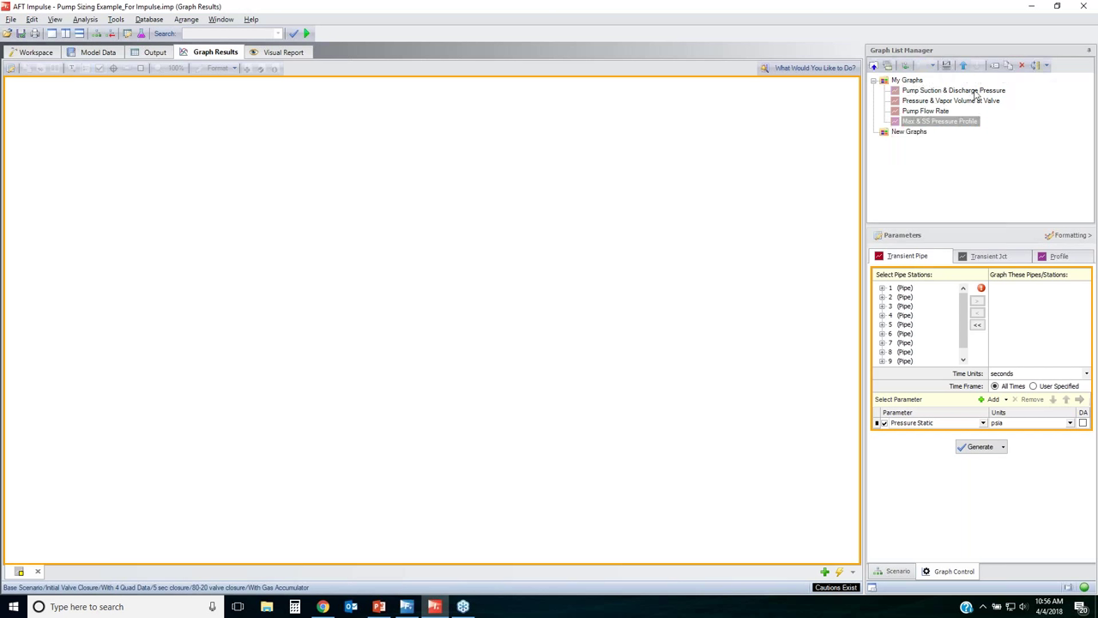
pyautogui.moveTo(909, 121); pyautogui.dragTo(919, 138)
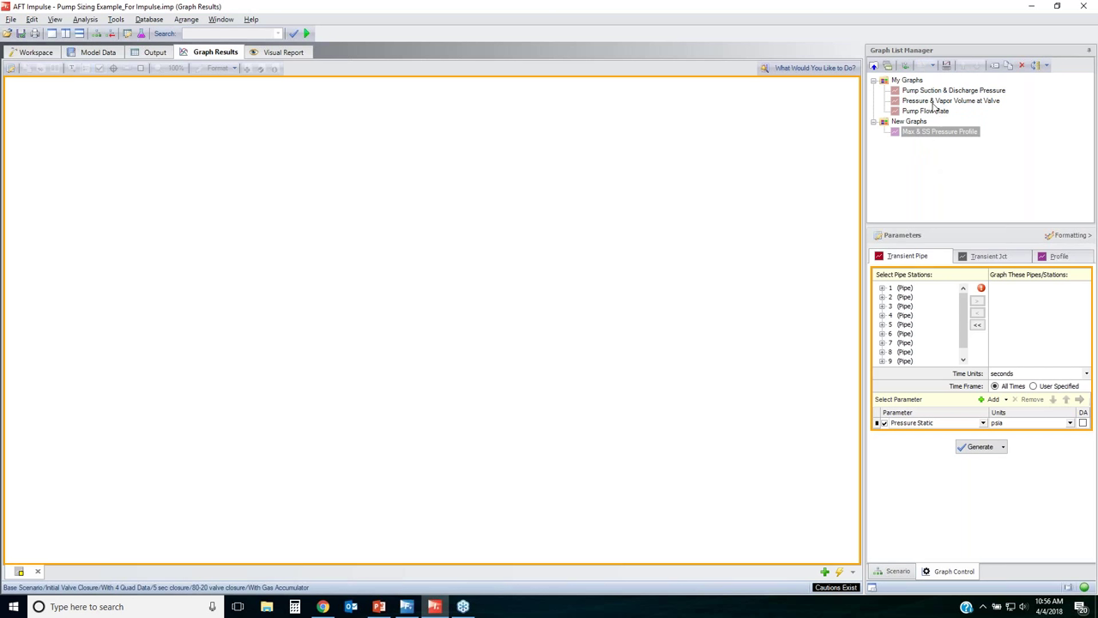
pyautogui.click(934, 103)
pyautogui.moveTo(924, 103); pyautogui.dragTo(965, 111)
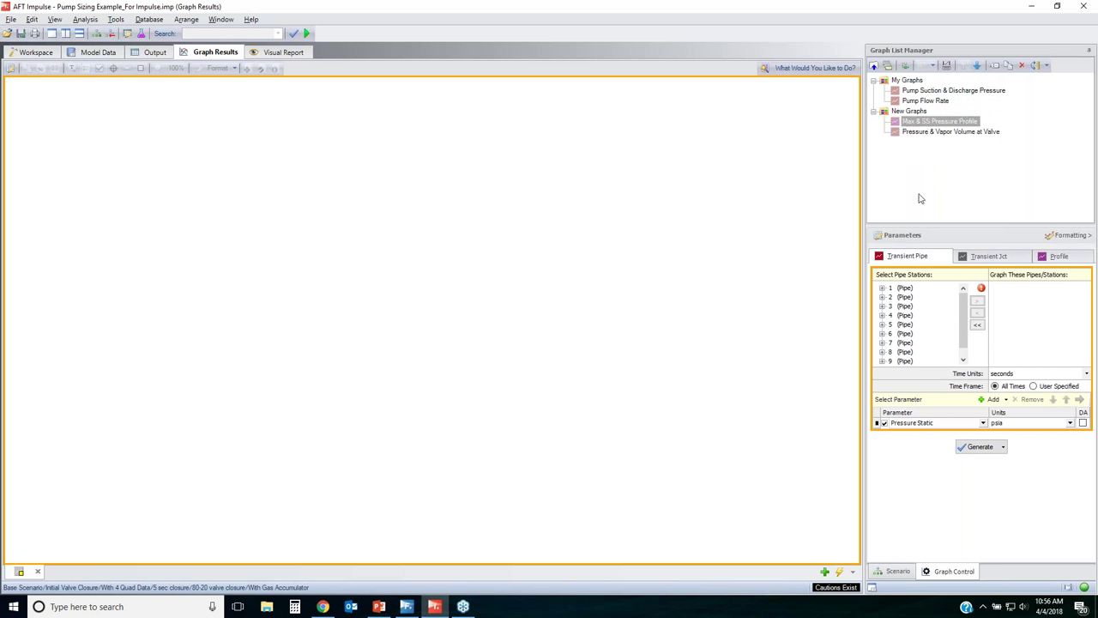
# - With the New Graphs folder selected, generate a transient junction graph of J10's gas accumulator volume in feet3 and pressure in psia
pyautogui.click(912, 112)
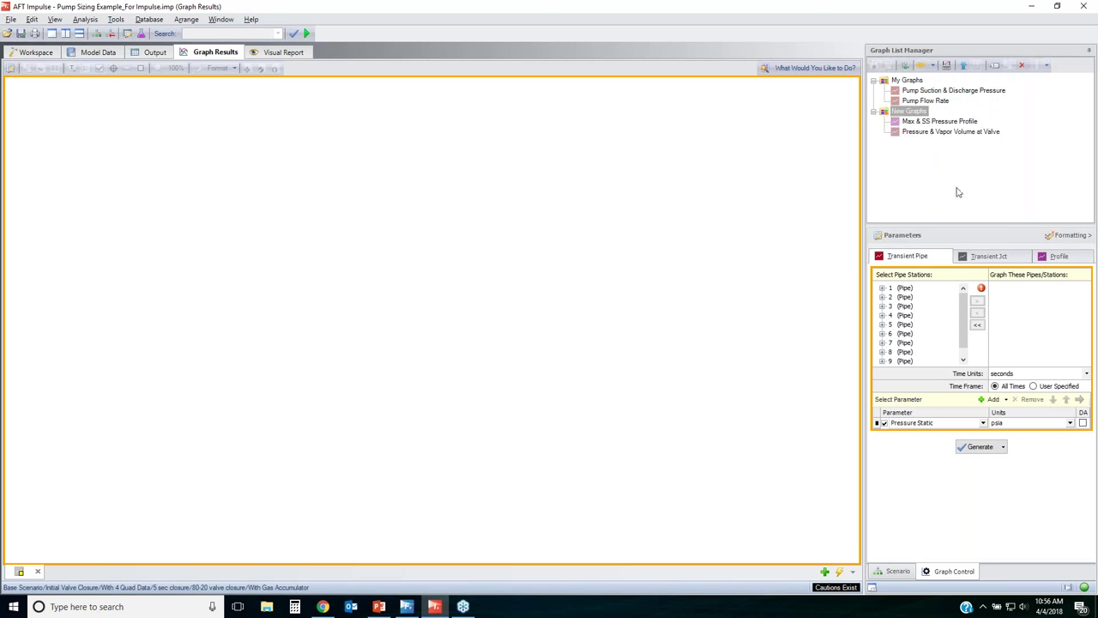
pyautogui.click(988, 256)
pyautogui.click(909, 309)
pyautogui.click(978, 301)
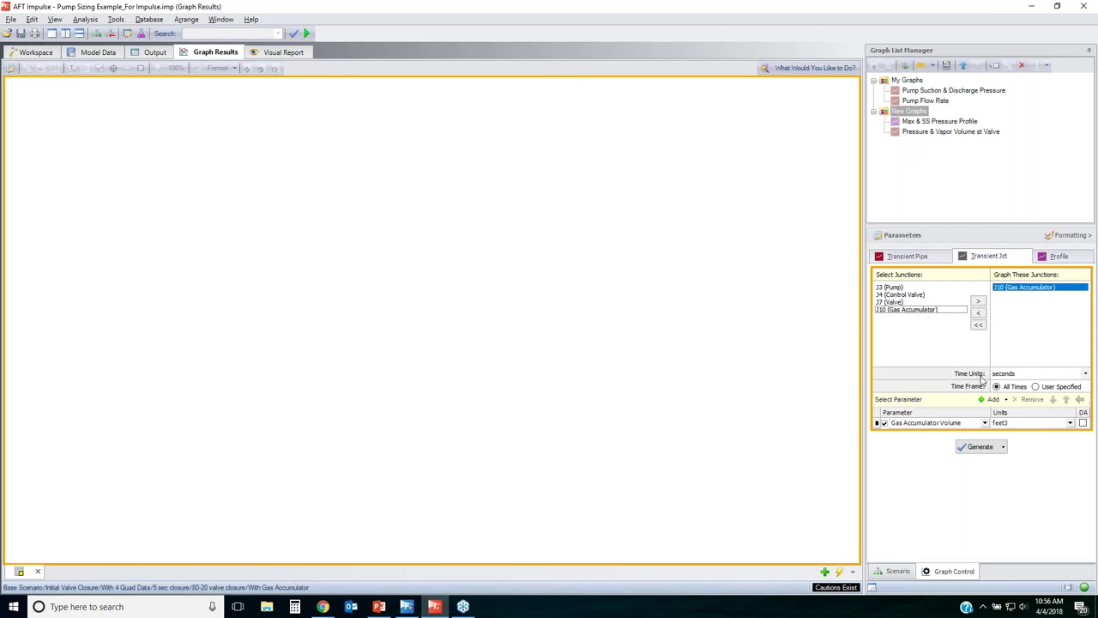
pyautogui.click(992, 399)
pyautogui.click(985, 434)
pyautogui.click(980, 453)
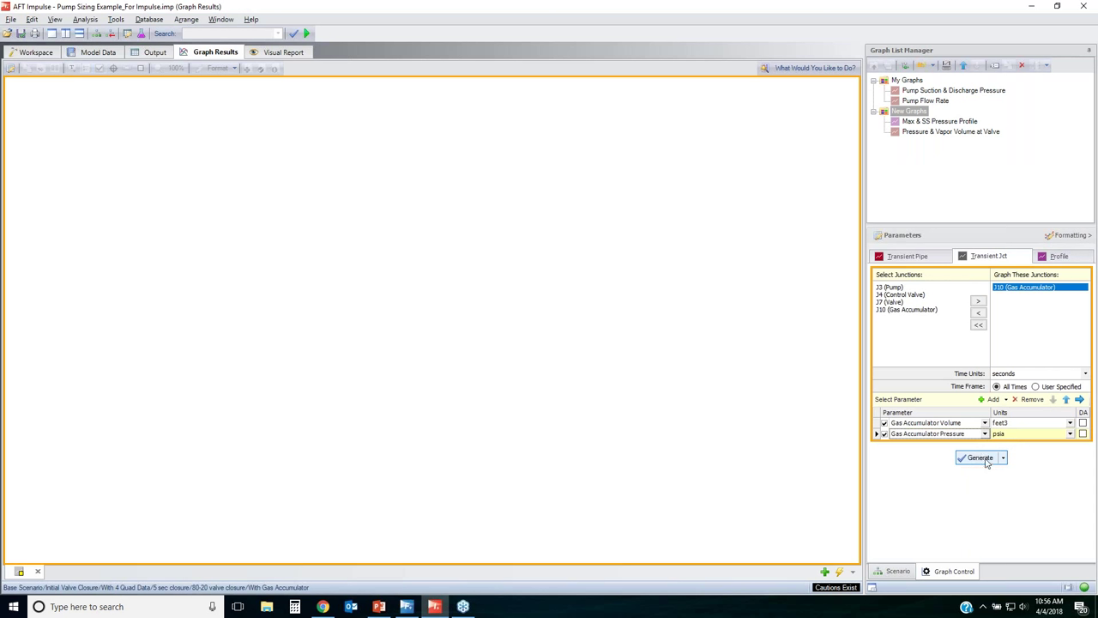
pyautogui.click(982, 459)
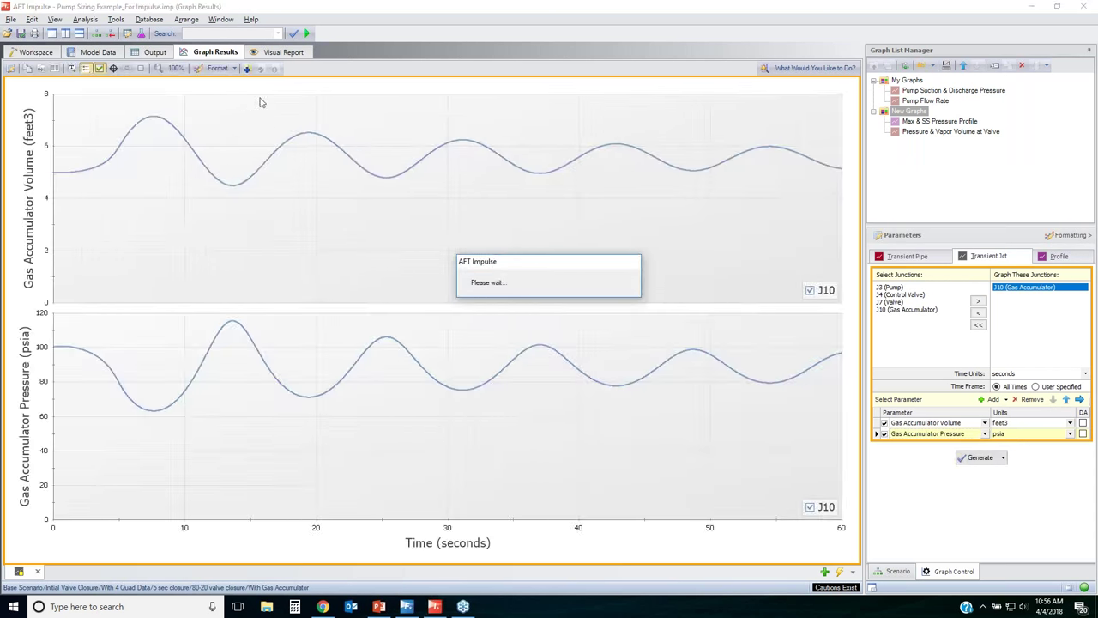
# - Save the gas accumulator graph to the New Graphs folder as "Accum P & V"
pyautogui.click(248, 69)
pyautogui.write('Accu')
pyautogui.press('BackSpace')
pyautogui.write('cum')
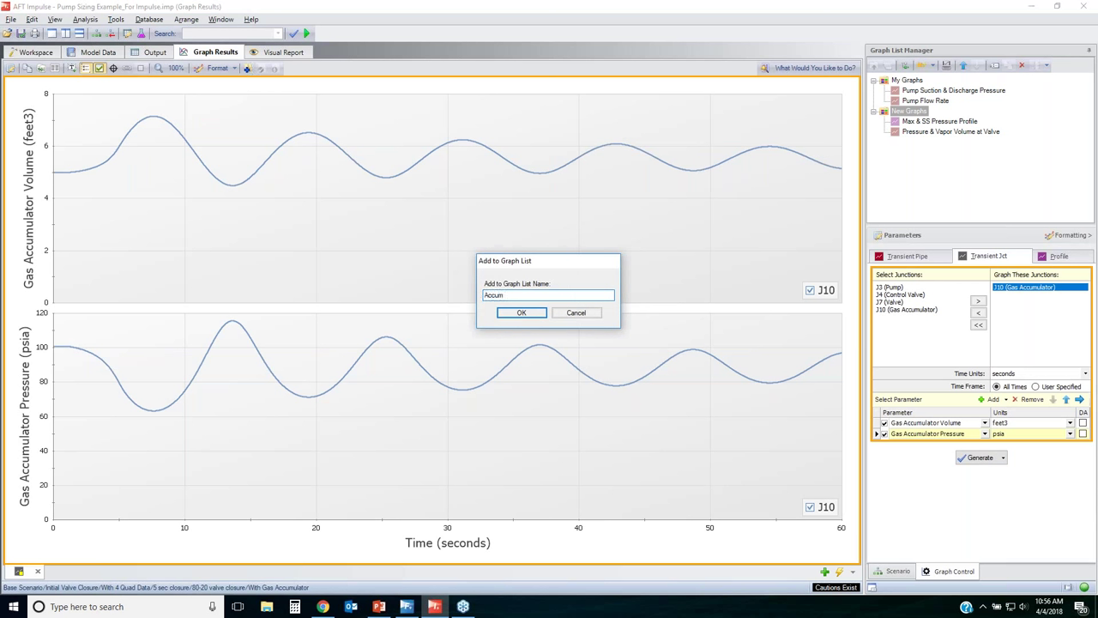
pyautogui.write(' P & V')
pyautogui.press('Return')
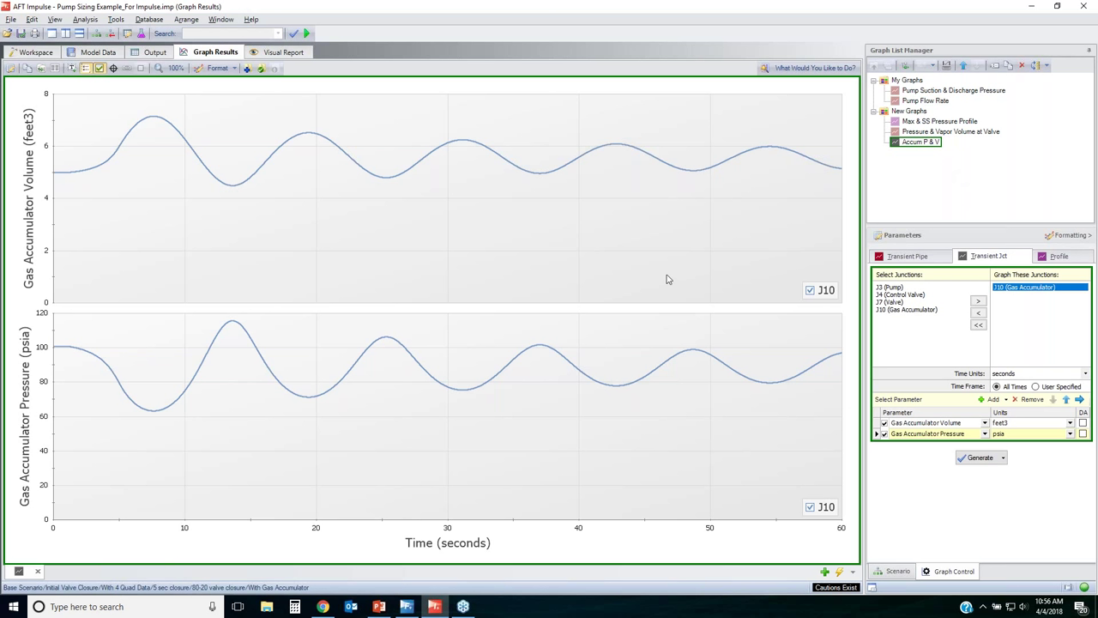
# - Close the current accumulator graph and load all graphs of the New Graphs folder together in the same tab
pyautogui.click(36, 570)
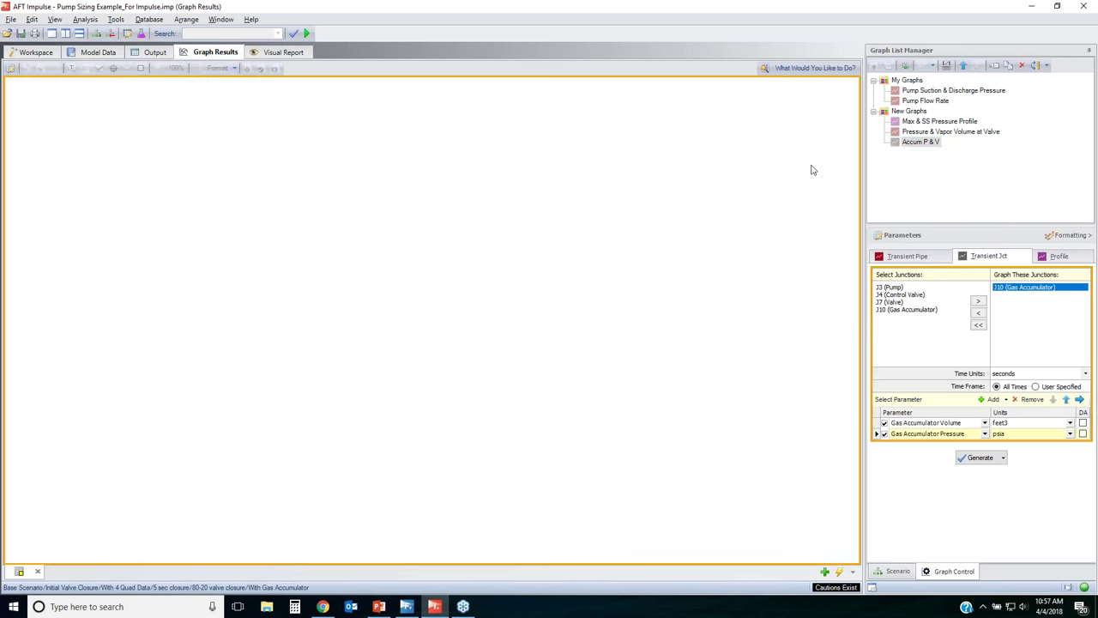
pyautogui.rightClick(905, 113)
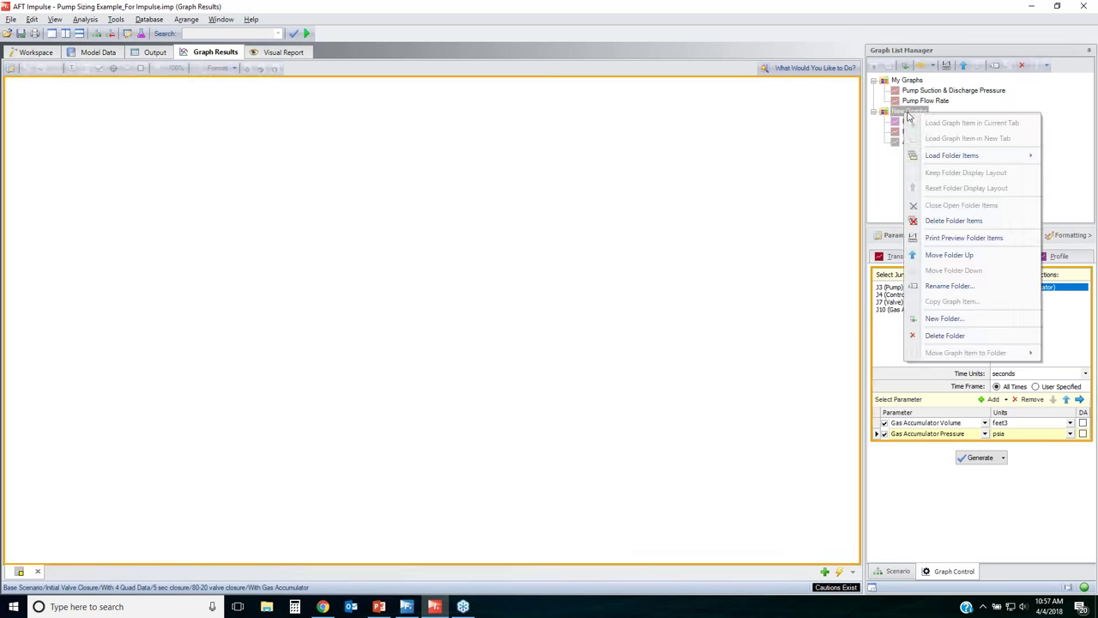
pyautogui.moveTo(959, 155)
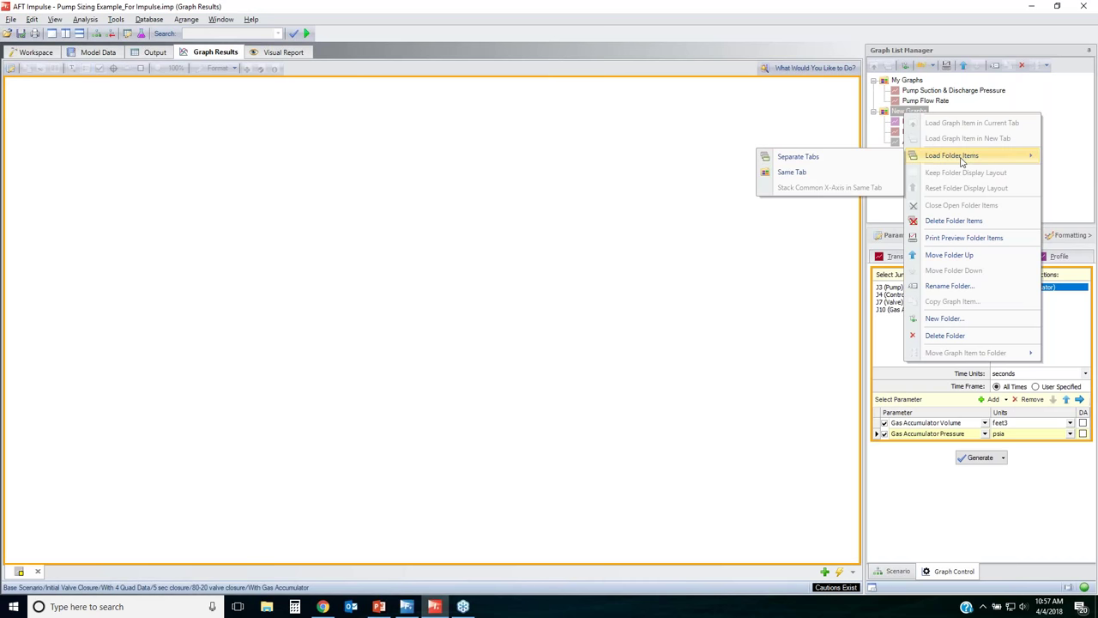
pyautogui.click(797, 175)
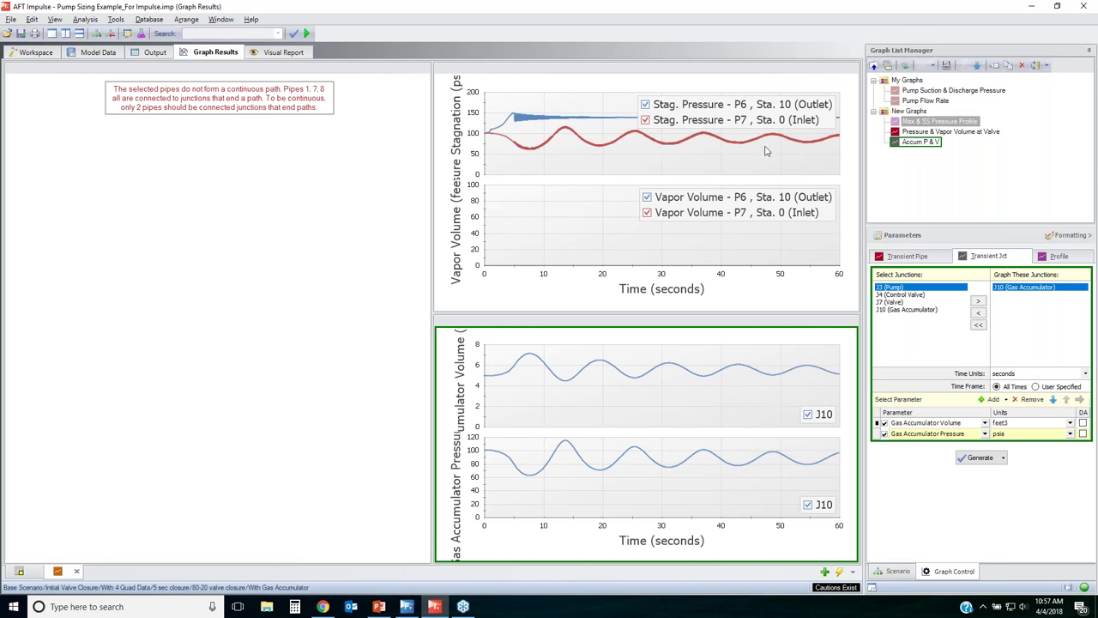
# - Generate an output-animated stagnation pressure profile in psia along the single pipe path, with steady state included and maximum excluded
pyautogui.click(385, 199)
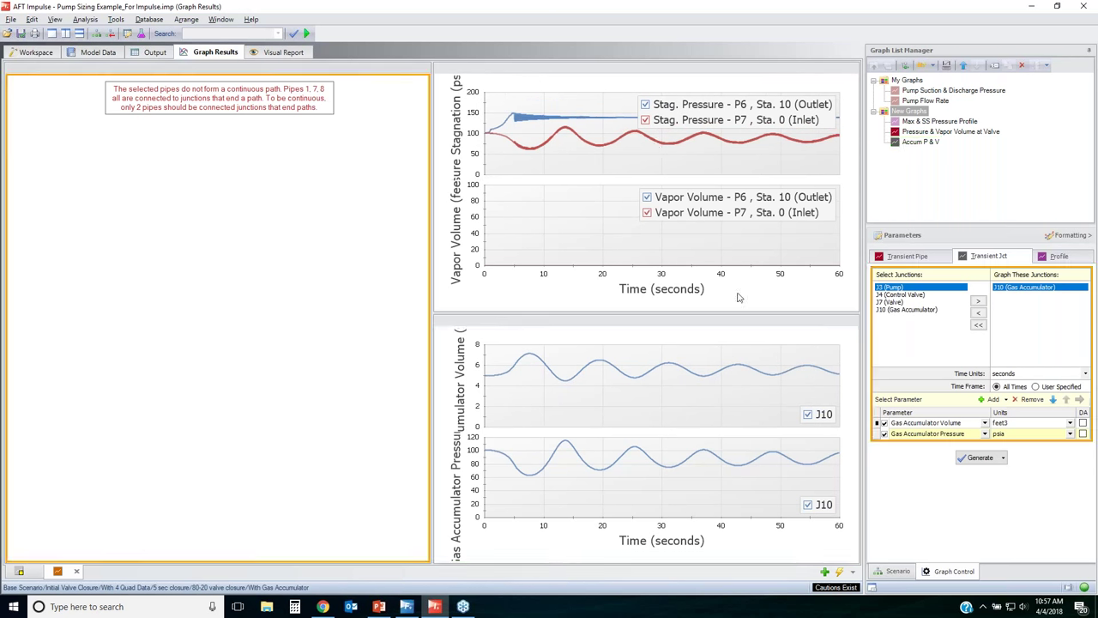
pyautogui.click(1058, 255)
pyautogui.moveTo(1086, 310); pyautogui.dragTo(1086, 326)
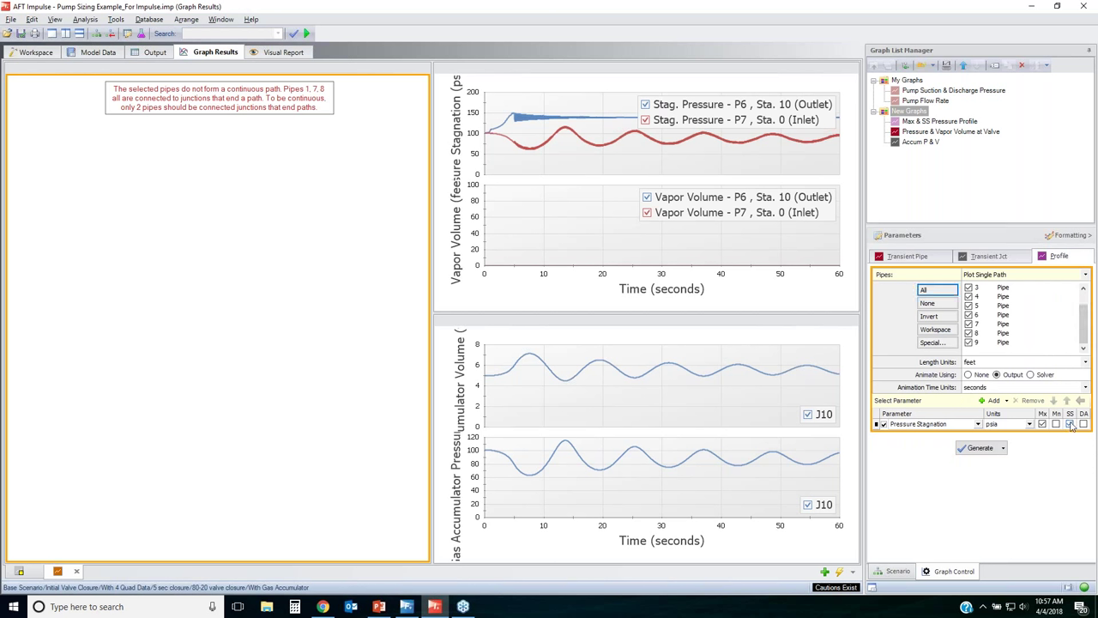
pyautogui.click(1042, 424)
pyautogui.click(979, 447)
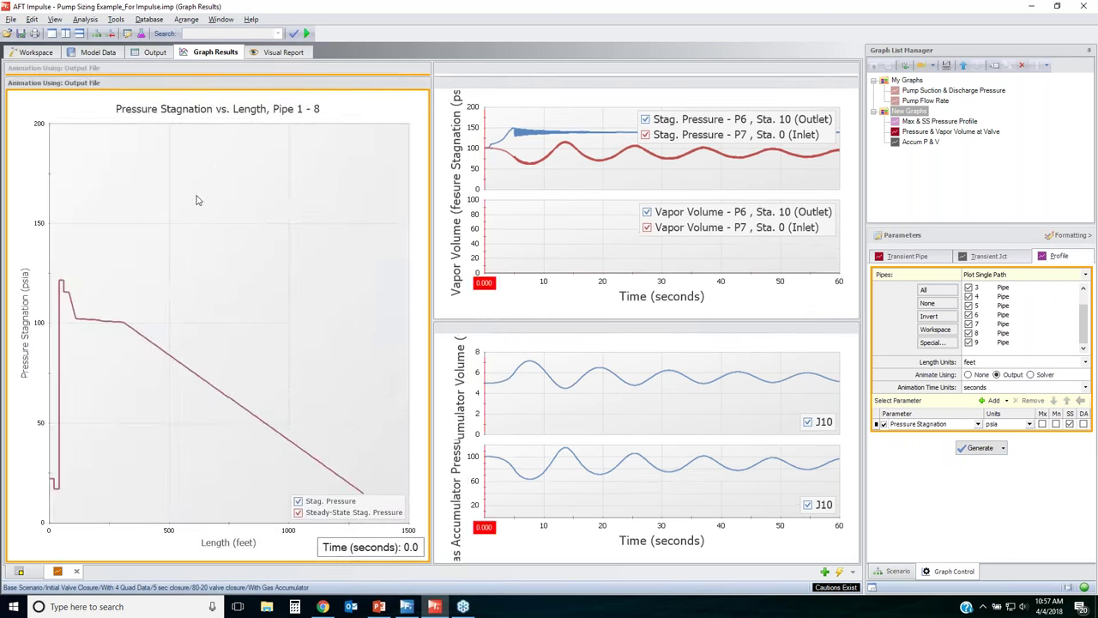
# - Save the animated profile graph to the New Graphs folder as "Pressure Profile animation"
pyautogui.rightClick(246, 186)
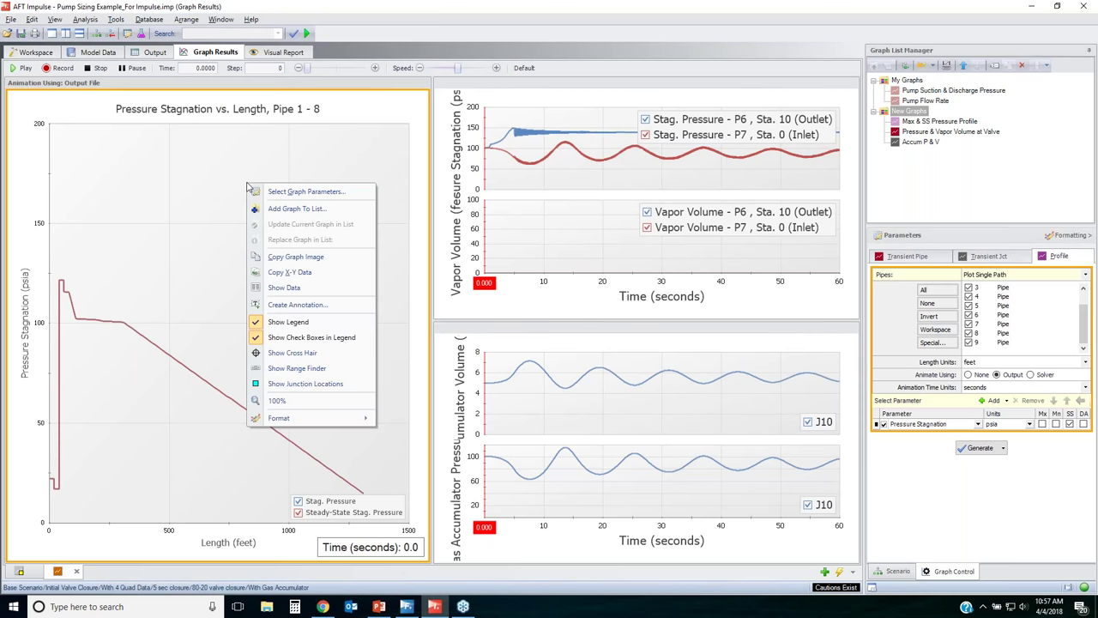
pyautogui.click(299, 210)
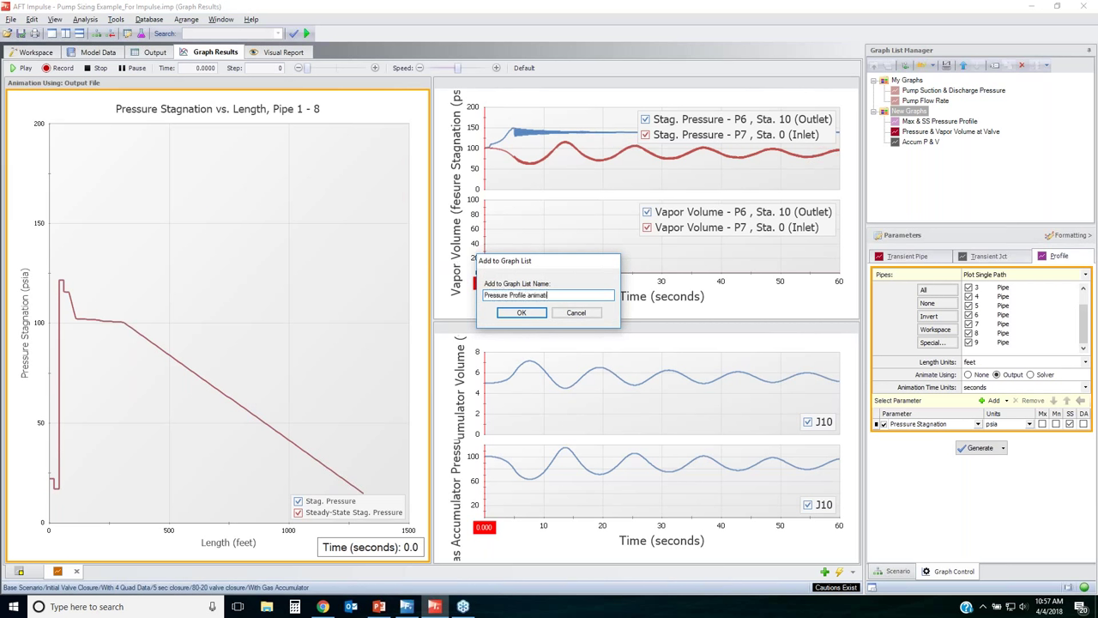
pyautogui.press('Return')
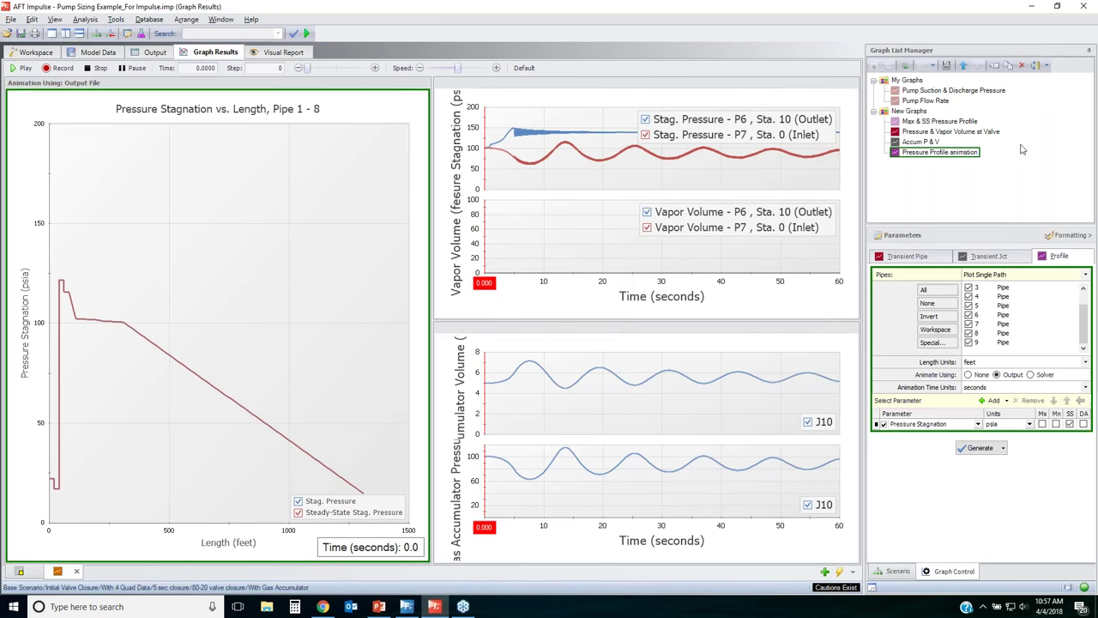
# - Delete the Max & SS Pressure Profile graph from the New Graphs folder
pyautogui.rightClick(952, 121)
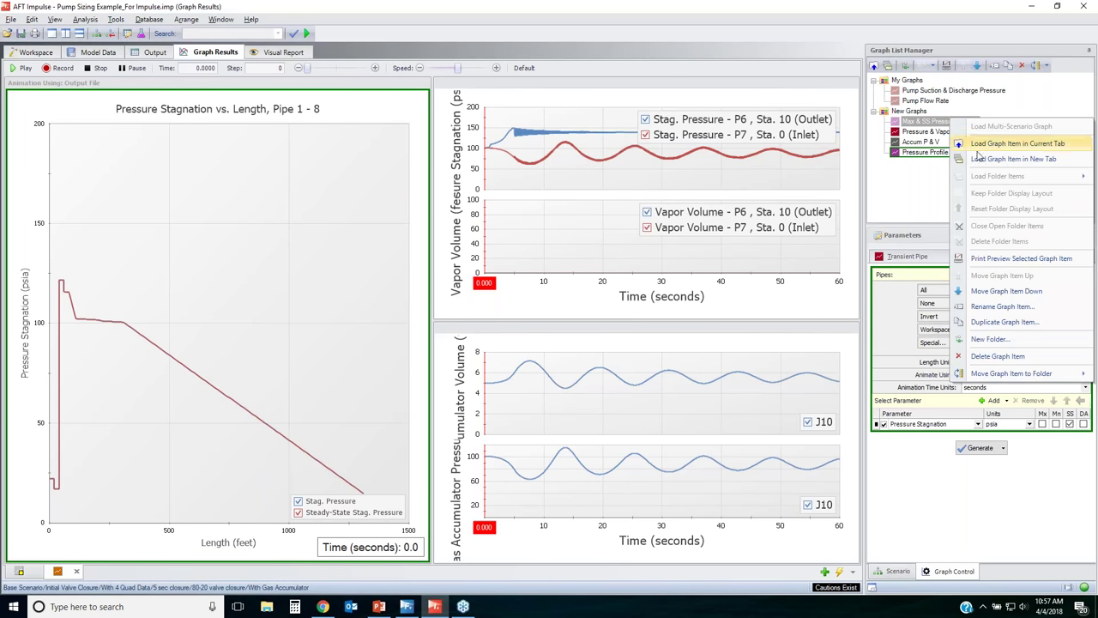
pyautogui.click(999, 356)
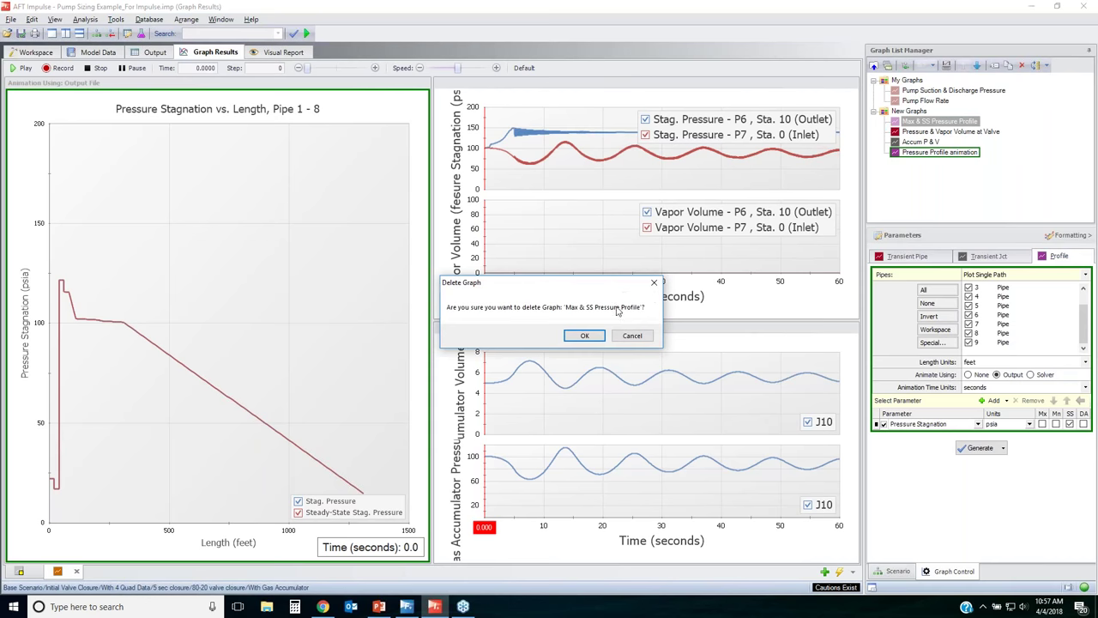
pyautogui.click(587, 338)
# - Move the New Graphs folder above My Graphs and place the Pressure Profile animation graph first in the My Graphs folder
pyautogui.click(909, 111)
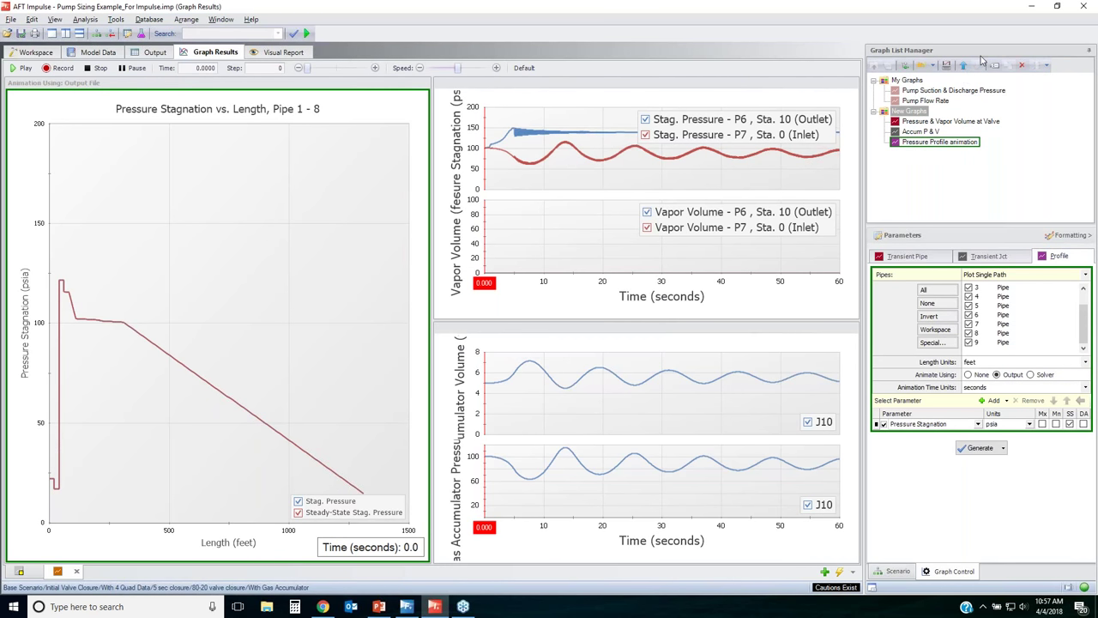
pyautogui.click(976, 66)
pyautogui.click(978, 66)
pyautogui.click(922, 122)
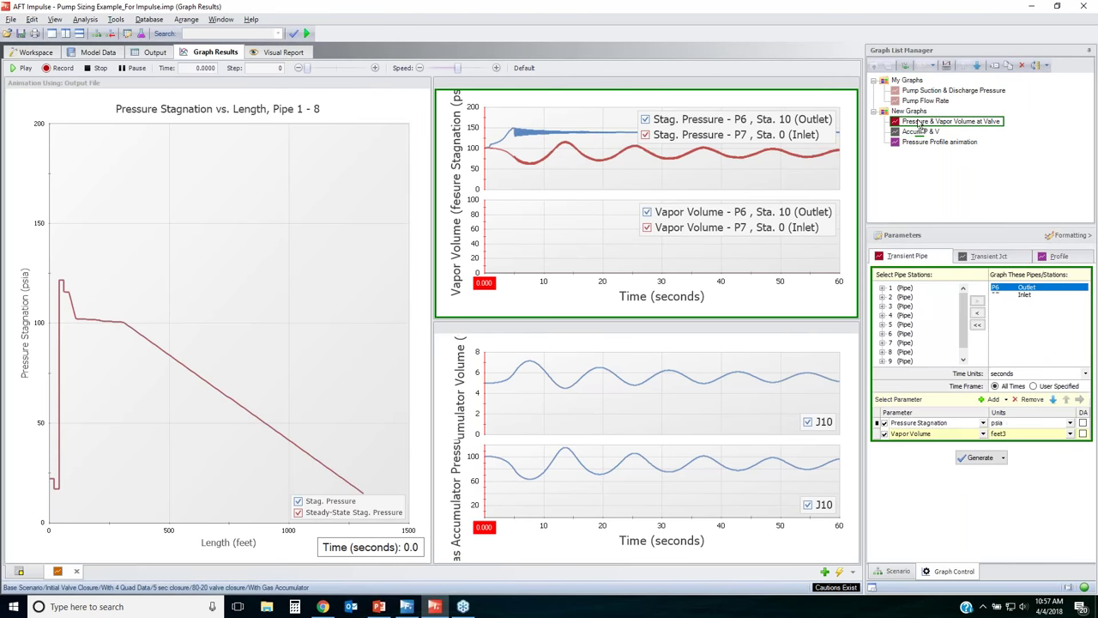
pyautogui.moveTo(935, 142); pyautogui.dragTo(918, 131)
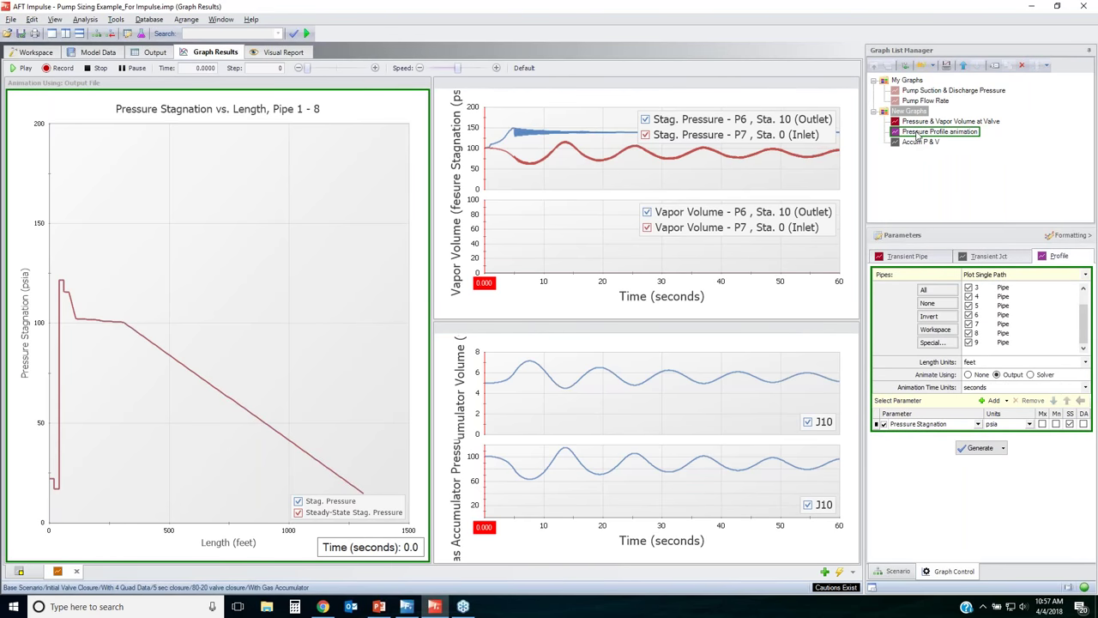
pyautogui.click(965, 66)
pyautogui.moveTo(916, 103); pyautogui.dragTo(914, 122)
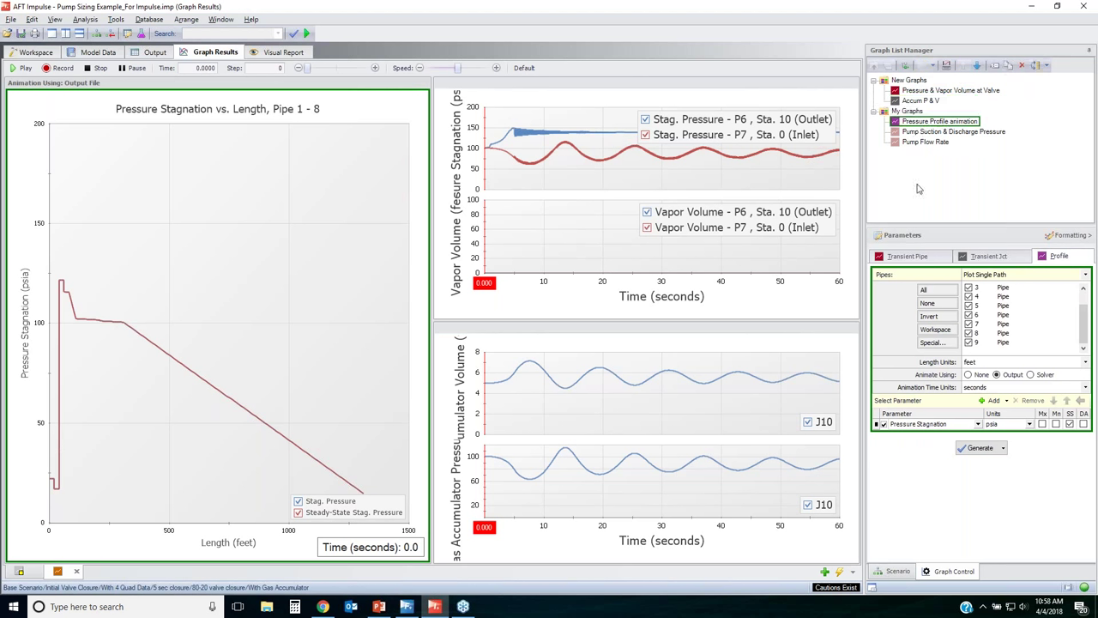
# - Close the open multi-graph view, load all My Graphs folder items in the same tab, and auto-hide the Graph List Manager
pyautogui.click(57, 571)
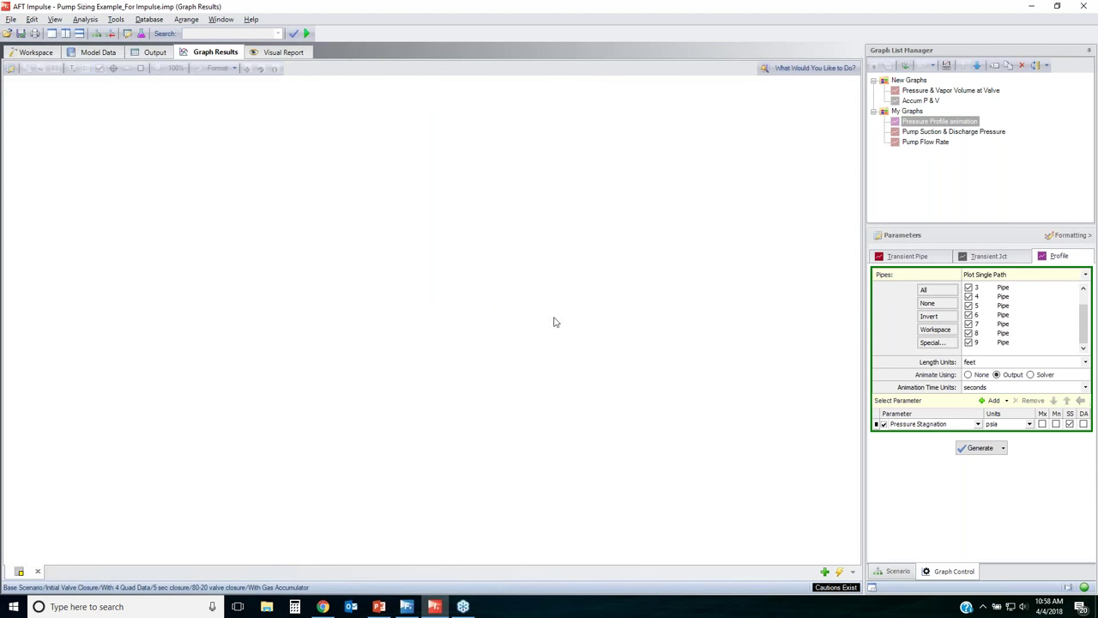
pyautogui.rightClick(910, 115)
pyautogui.moveTo(967, 154)
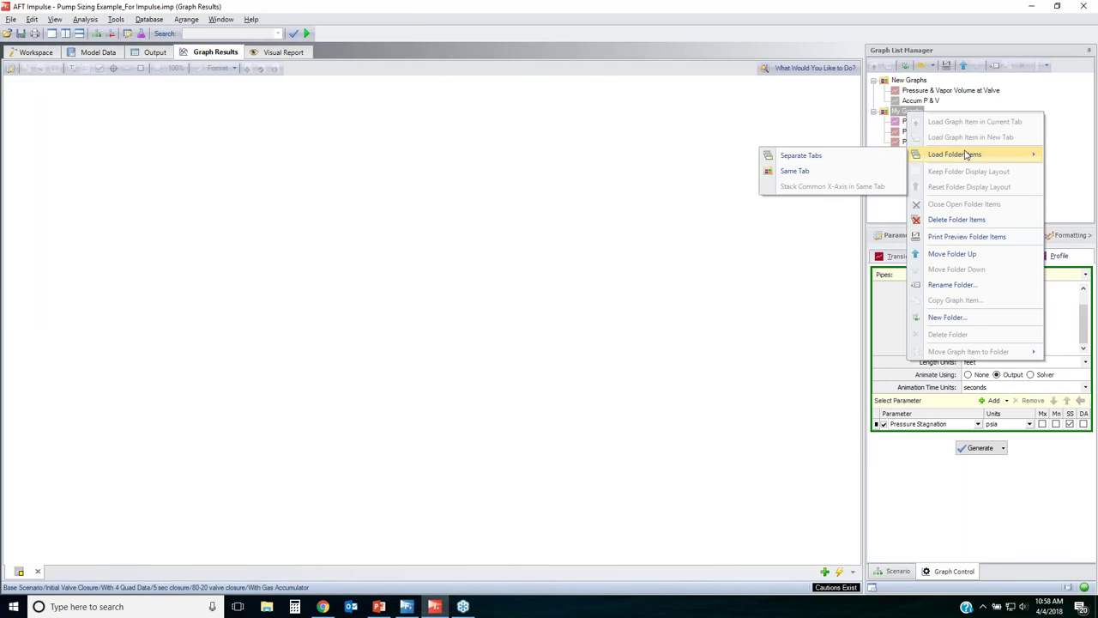
pyautogui.click(796, 172)
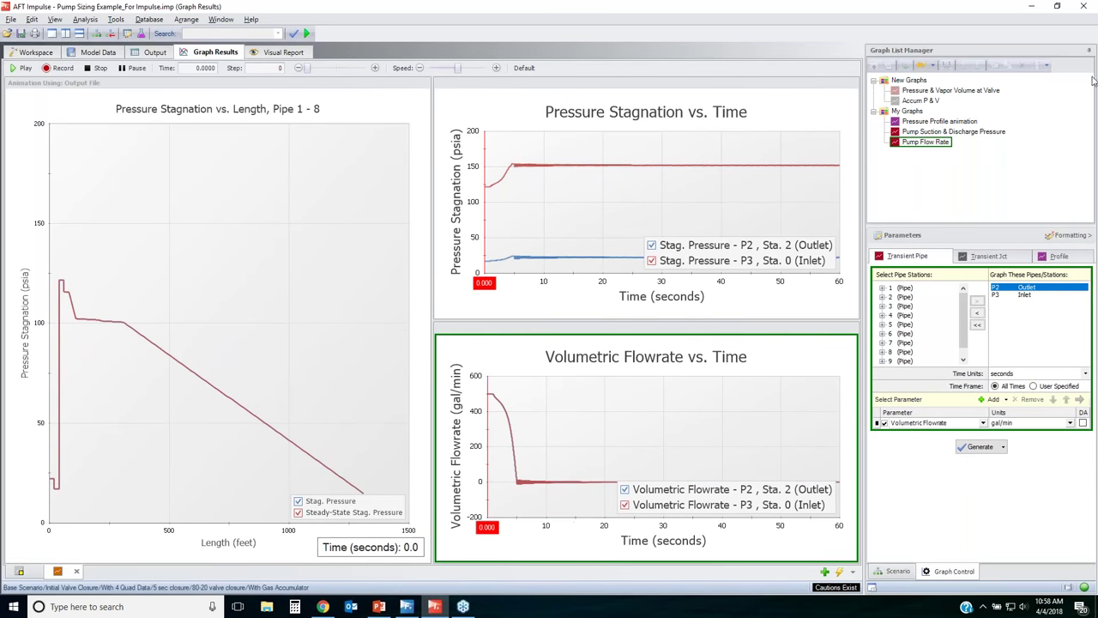
pyautogui.click(1089, 49)
pyautogui.hotkey('ctrl', 'w')
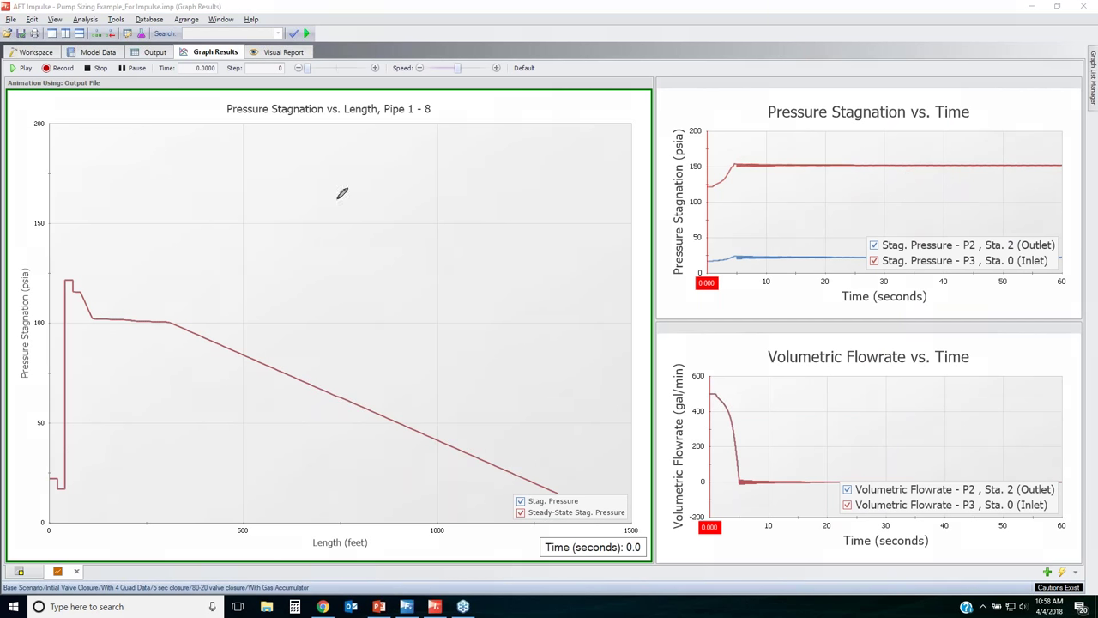
pyautogui.moveTo(55, 130)
pyautogui.mouseDown()
pyautogui.moveTo(320, 153)
pyautogui.moveTo(125, 470)
pyautogui.moveTo(174, 143)
pyautogui.mouseUp()
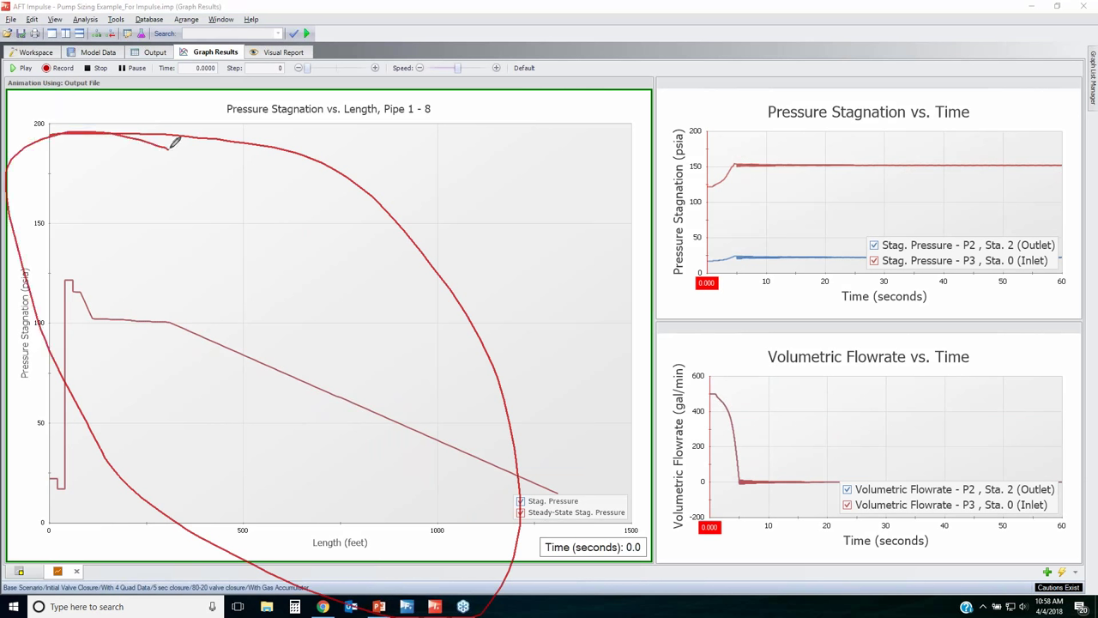
pyautogui.moveTo(694, 135)
pyautogui.mouseDown()
pyautogui.moveTo(847, 130)
pyautogui.moveTo(1002, 158)
pyautogui.moveTo(1037, 208)
pyautogui.moveTo(943, 267)
pyautogui.moveTo(805, 285)
pyautogui.moveTo(715, 237)
pyautogui.moveTo(689, 163)
pyautogui.moveTo(798, 125)
pyautogui.mouseUp()
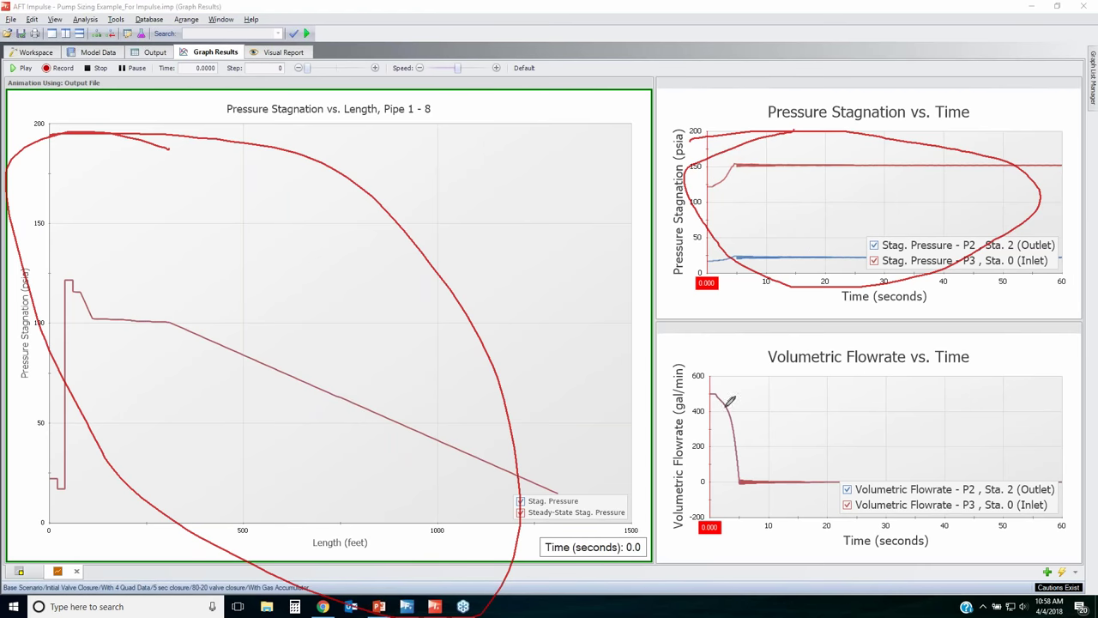
pyautogui.moveTo(713, 365)
pyautogui.mouseDown()
pyautogui.moveTo(746, 357)
pyautogui.moveTo(1043, 467)
pyautogui.moveTo(777, 401)
pyautogui.moveTo(882, 361)
pyautogui.mouseUp()
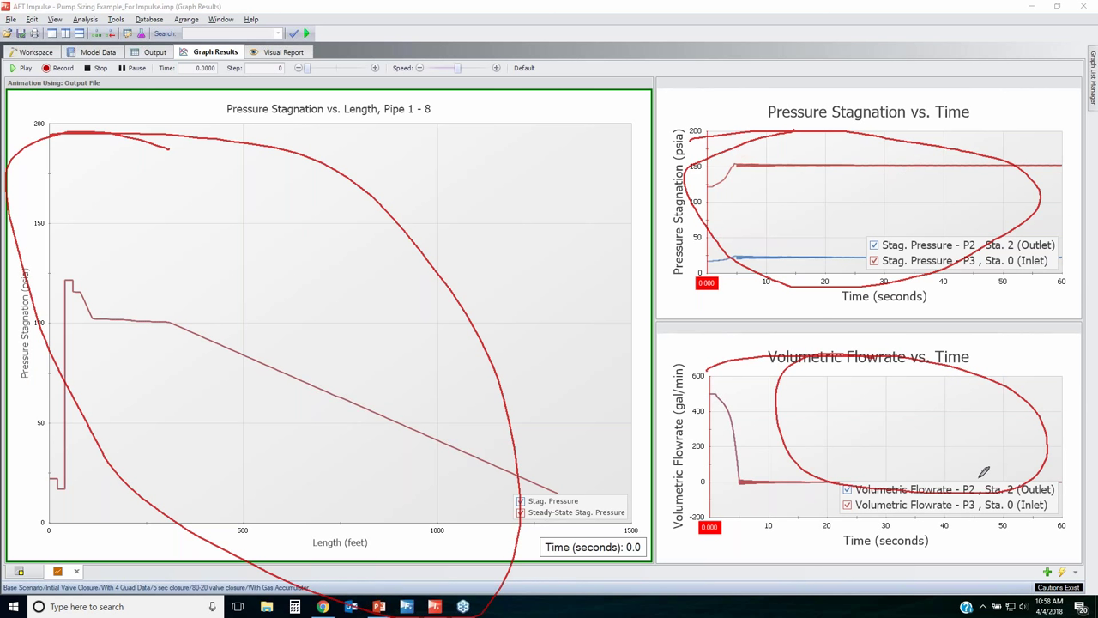
pyautogui.press('Escape')
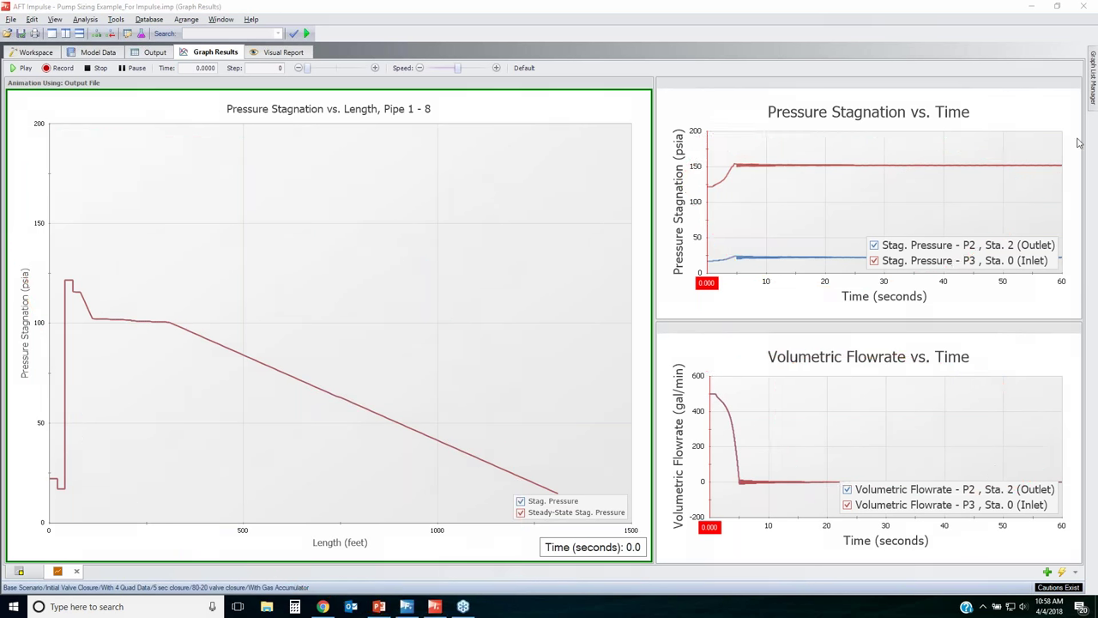
# - Move Pressure & Vapor Volume at Valve into the My Graphs folder and Pump Suction & Discharge Pressure into New Graphs
pyautogui.moveTo(1090, 101)
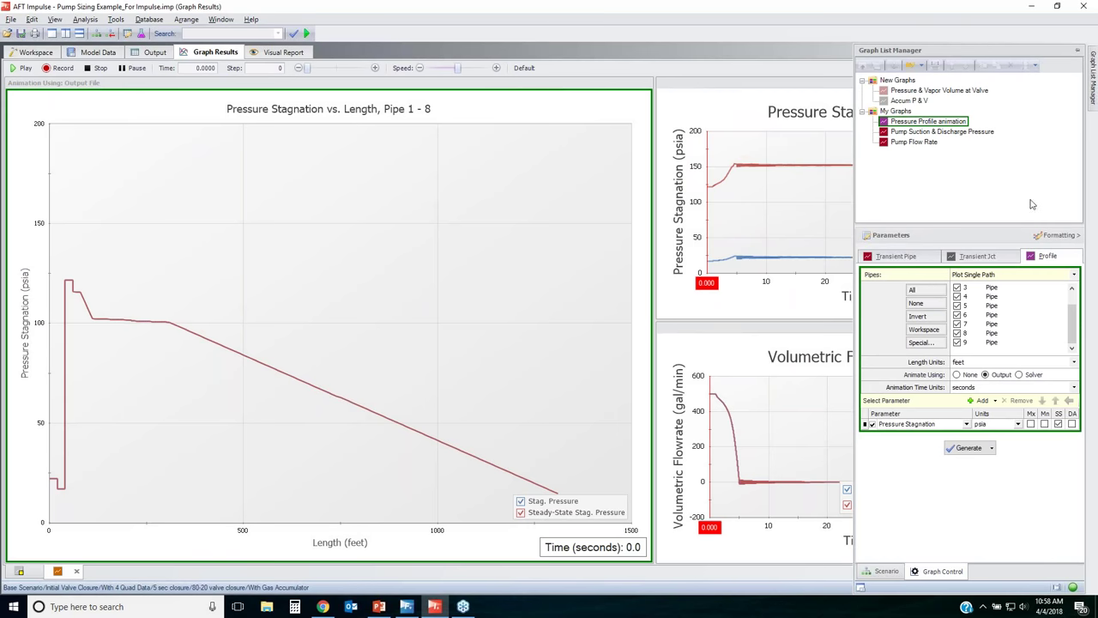
pyautogui.click(901, 113)
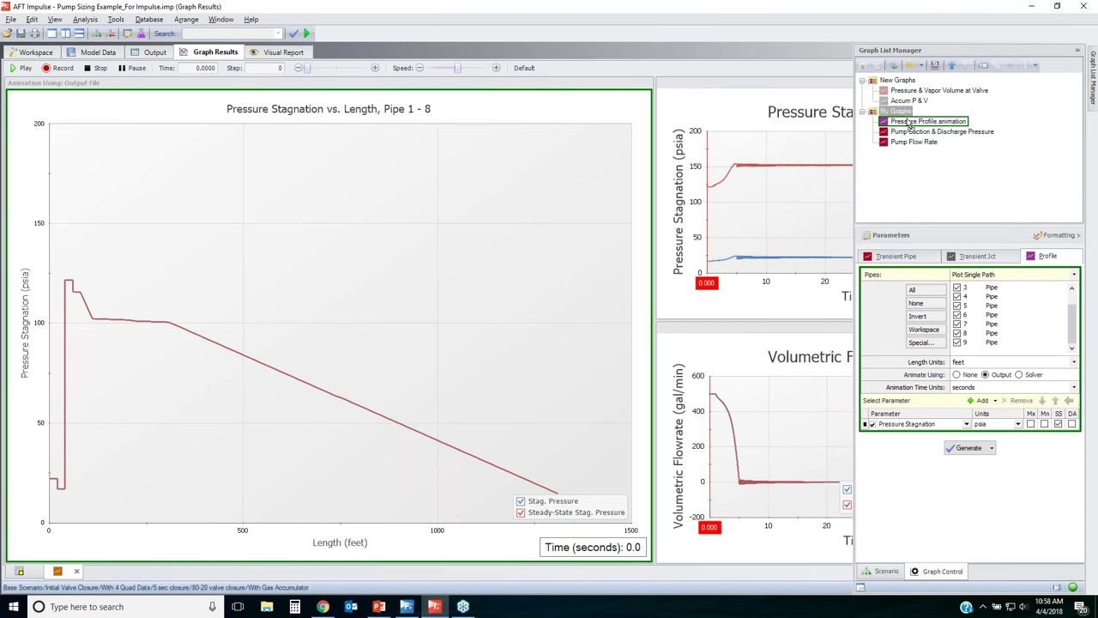
pyautogui.moveTo(903, 116); pyautogui.dragTo(901, 112)
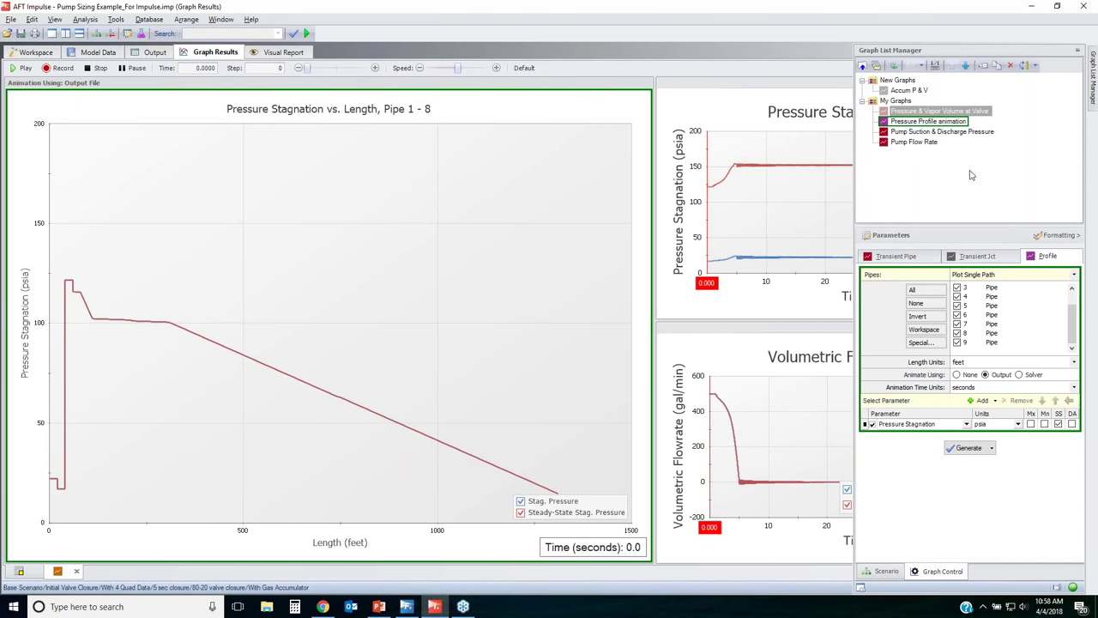
pyautogui.click(943, 134)
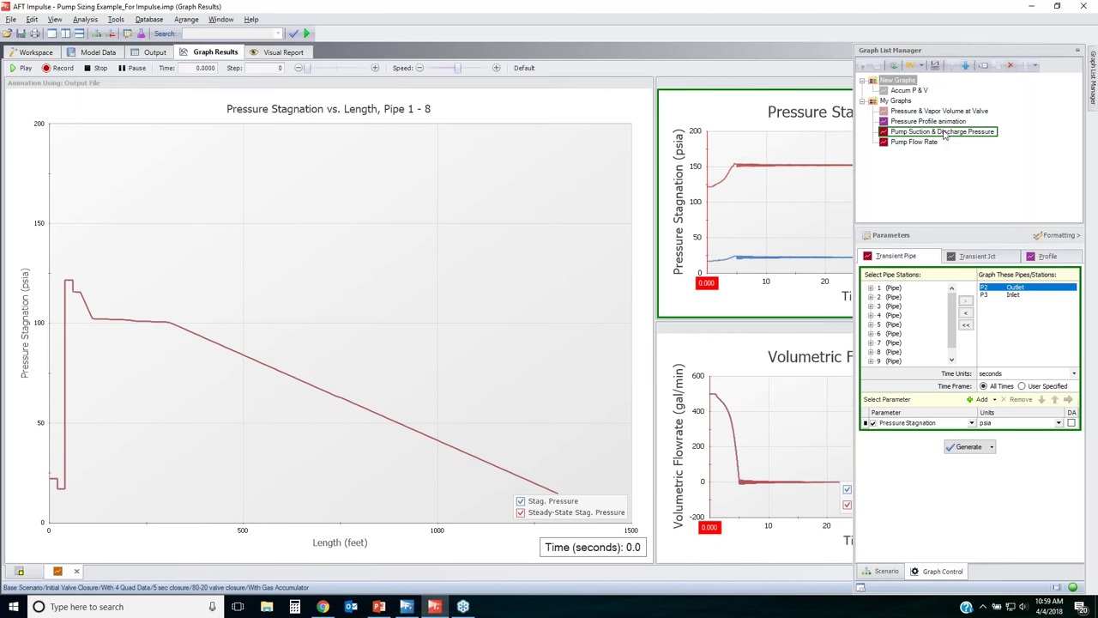
pyautogui.moveTo(915, 82); pyautogui.dragTo(913, 82)
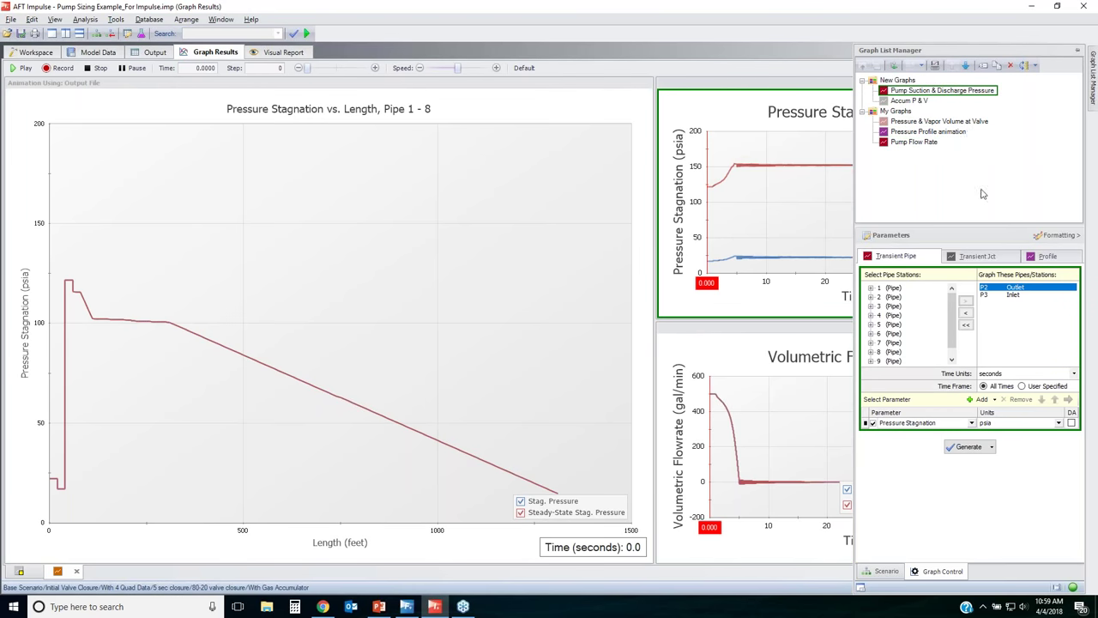
# - Move Pump Flow Rate to New Graphs and Accum P & V to My Graphs, with Pressure Profile animation first in My Graphs
pyautogui.click(913, 143)
pyautogui.moveTo(921, 146); pyautogui.dragTo(897, 112)
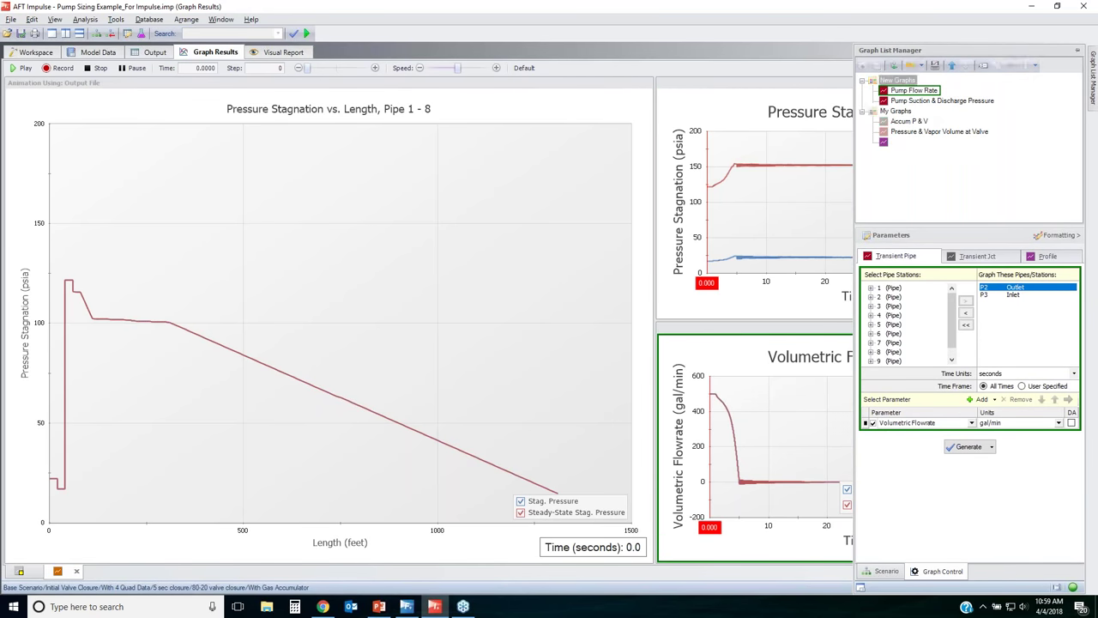
pyautogui.click(916, 144)
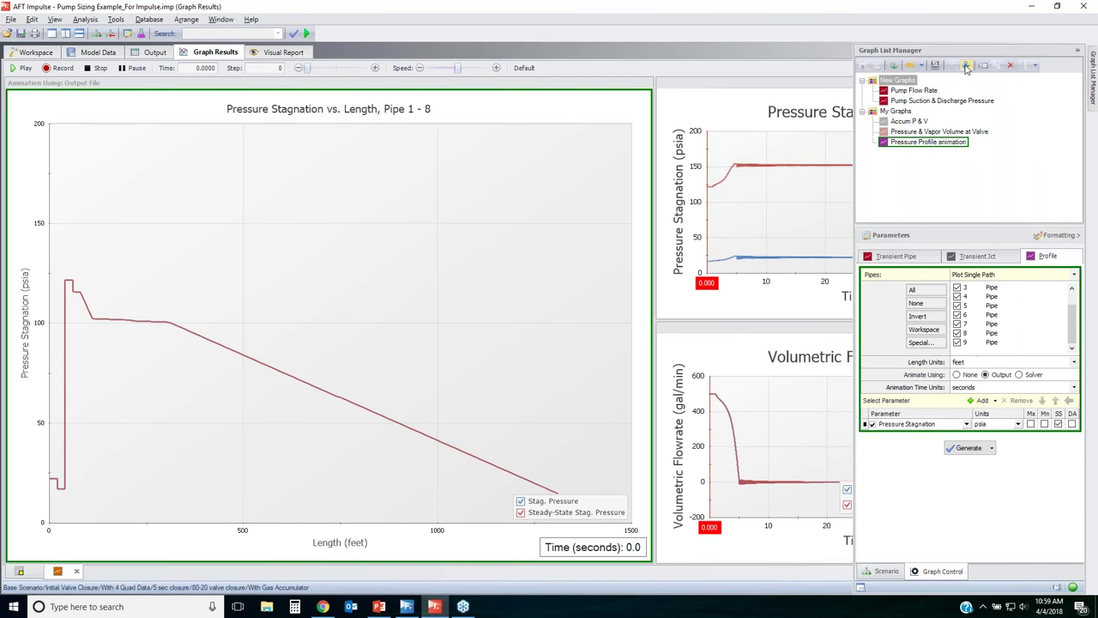
pyautogui.moveTo(899, 148); pyautogui.dragTo(900, 112)
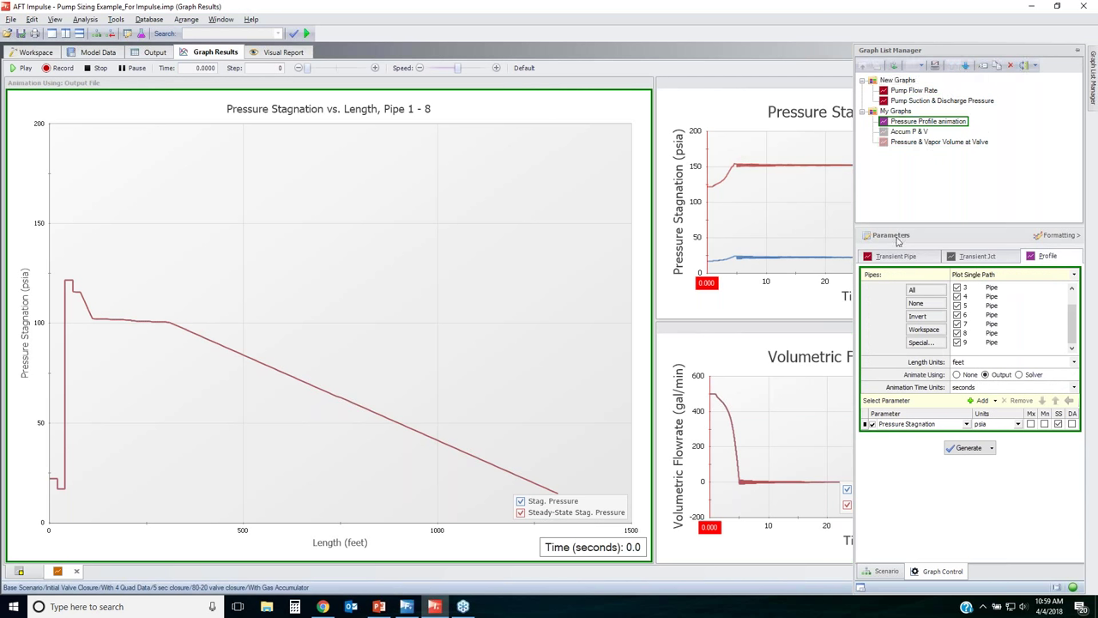
# - Close the open multi-graph view and reload the rearranged My Graphs folder items together in the same tab
pyautogui.click(76, 571)
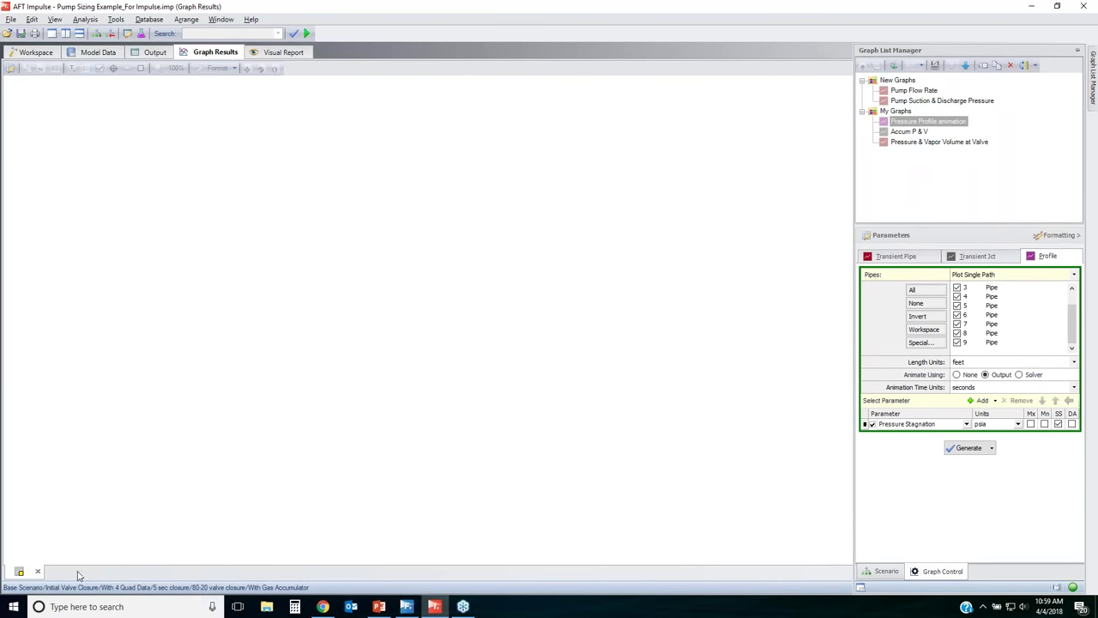
pyautogui.rightClick(900, 112)
pyautogui.moveTo(935, 153)
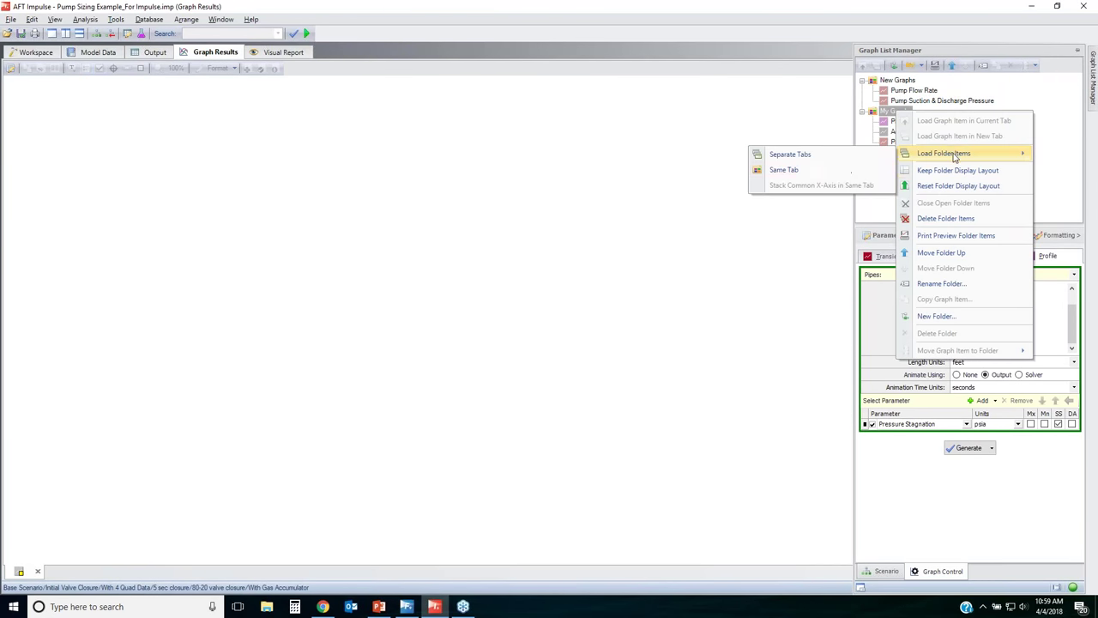
pyautogui.click(801, 171)
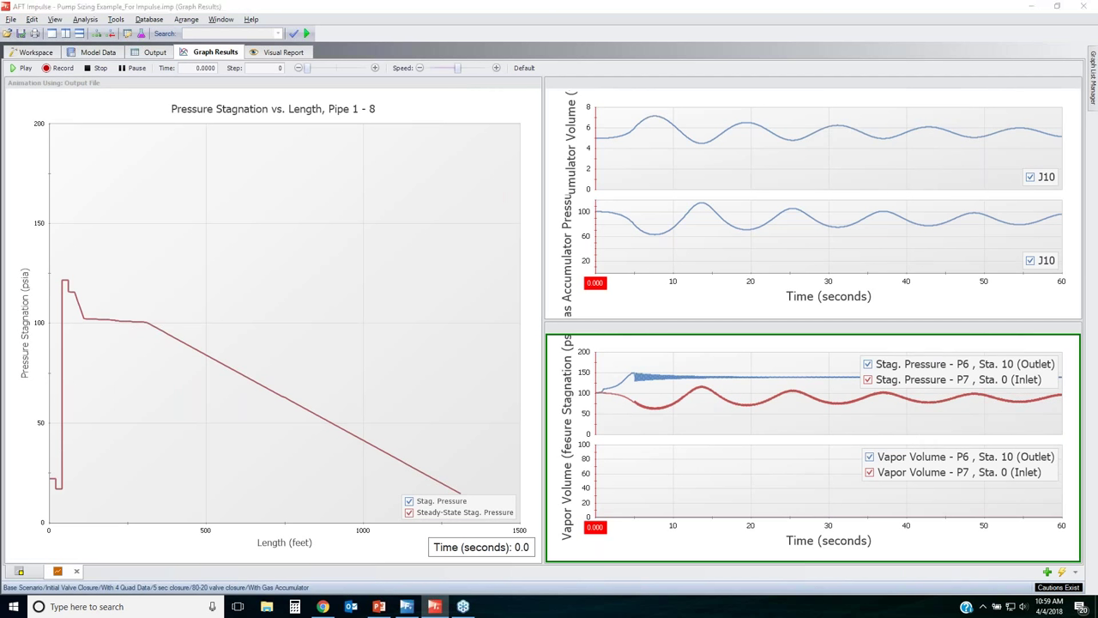
pyautogui.moveTo(213, 256)
pyautogui.mouseDown()
pyautogui.moveTo(69, 310)
pyautogui.moveTo(207, 247)
pyautogui.mouseUp()
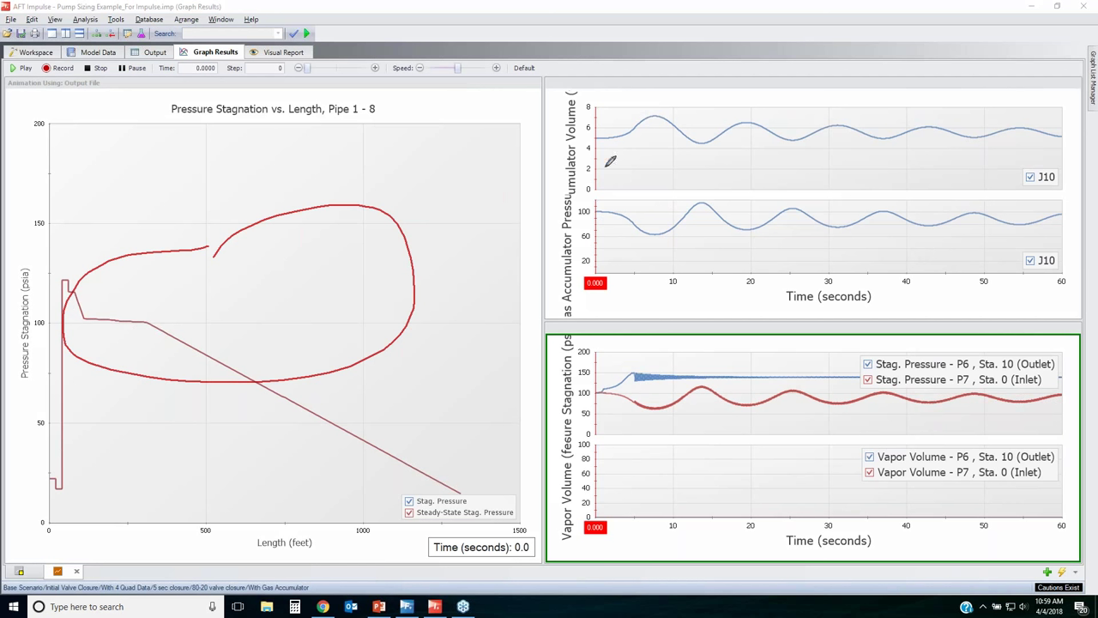
pyautogui.moveTo(609, 140)
pyautogui.mouseDown()
pyautogui.moveTo(761, 103)
pyautogui.moveTo(1009, 110)
pyautogui.moveTo(943, 171)
pyautogui.moveTo(670, 135)
pyautogui.mouseUp()
pyautogui.moveTo(597, 203)
pyautogui.mouseDown()
pyautogui.moveTo(1022, 226)
pyautogui.moveTo(573, 225)
pyautogui.moveTo(686, 220)
pyautogui.mouseUp()
pyautogui.moveTo(627, 367)
pyautogui.mouseDown()
pyautogui.moveTo(664, 356)
pyautogui.moveTo(901, 363)
pyautogui.moveTo(649, 454)
pyautogui.moveTo(783, 340)
pyautogui.mouseUp()
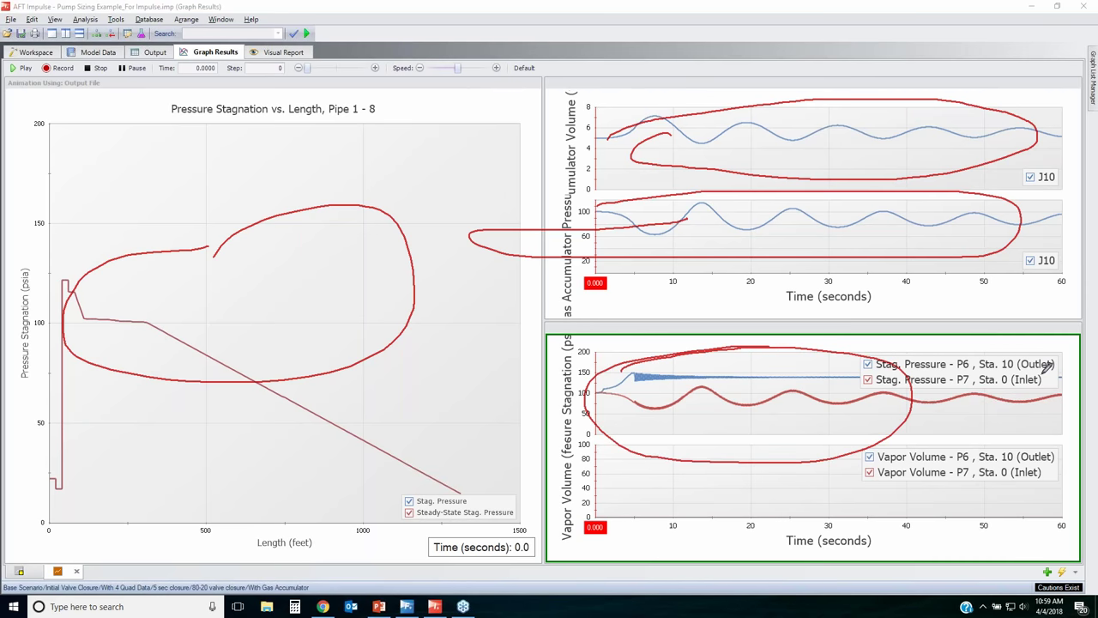
pyautogui.press('Escape')
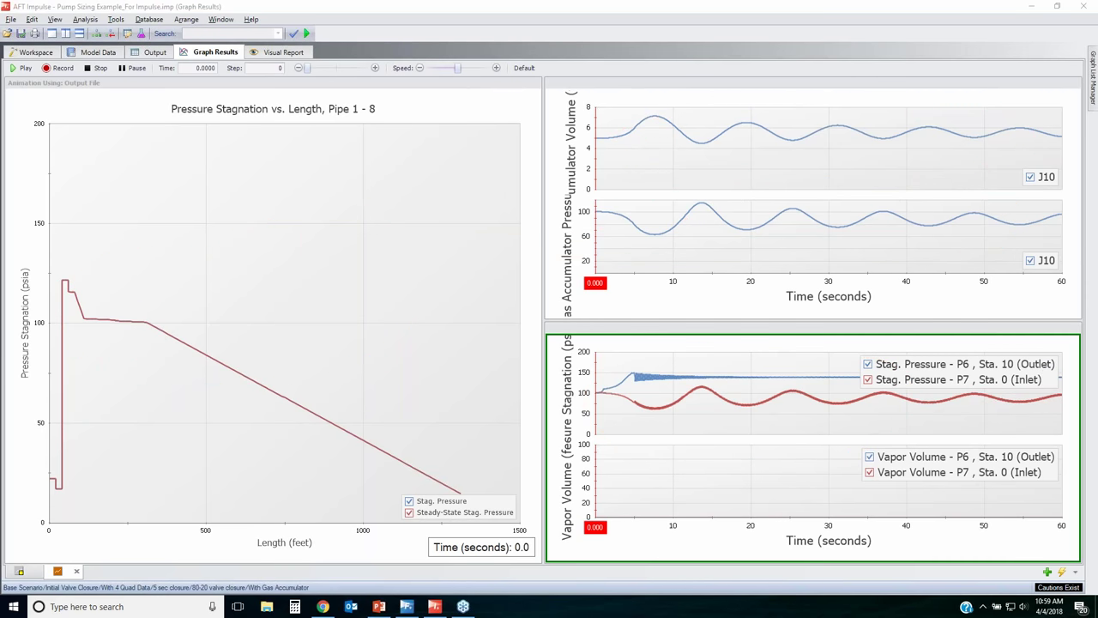
# - Increase the animation speed, play the pressure profile together with the accumulator and valve graphs, and stop the animation
pyautogui.moveTo(459, 72); pyautogui.dragTo(470, 71)
pyautogui.click(24, 68)
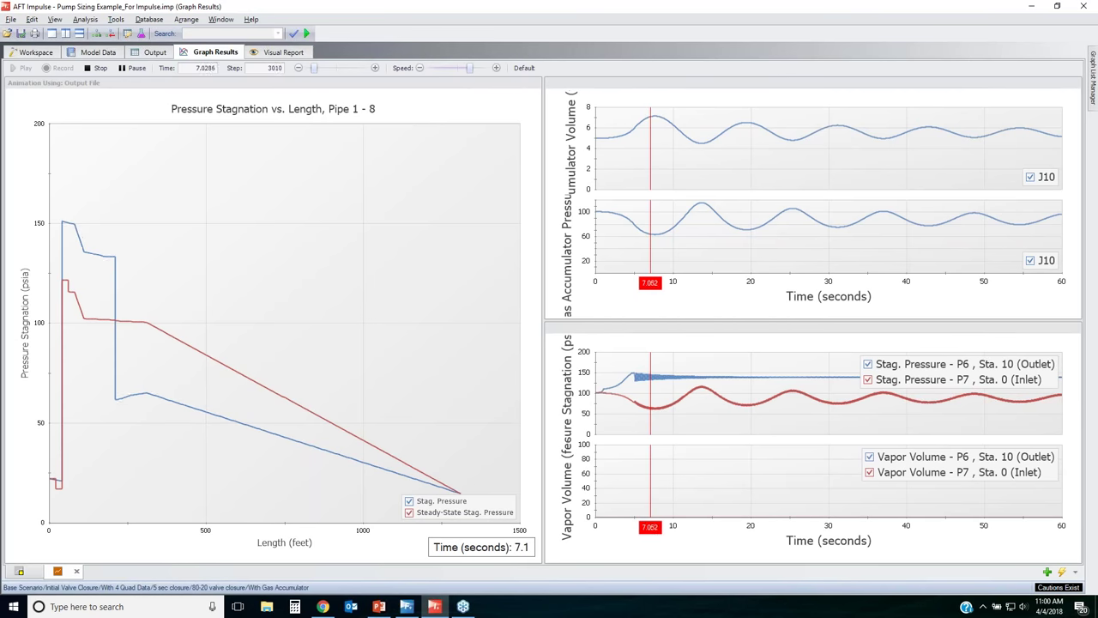
pyautogui.moveTo(567, 351)
pyautogui.mouseDown()
pyautogui.moveTo(653, 328)
pyautogui.moveTo(912, 328)
pyautogui.moveTo(1060, 352)
pyautogui.moveTo(857, 435)
pyautogui.moveTo(609, 425)
pyautogui.moveTo(577, 375)
pyautogui.moveTo(629, 341)
pyautogui.moveTo(740, 336)
pyautogui.mouseUp()
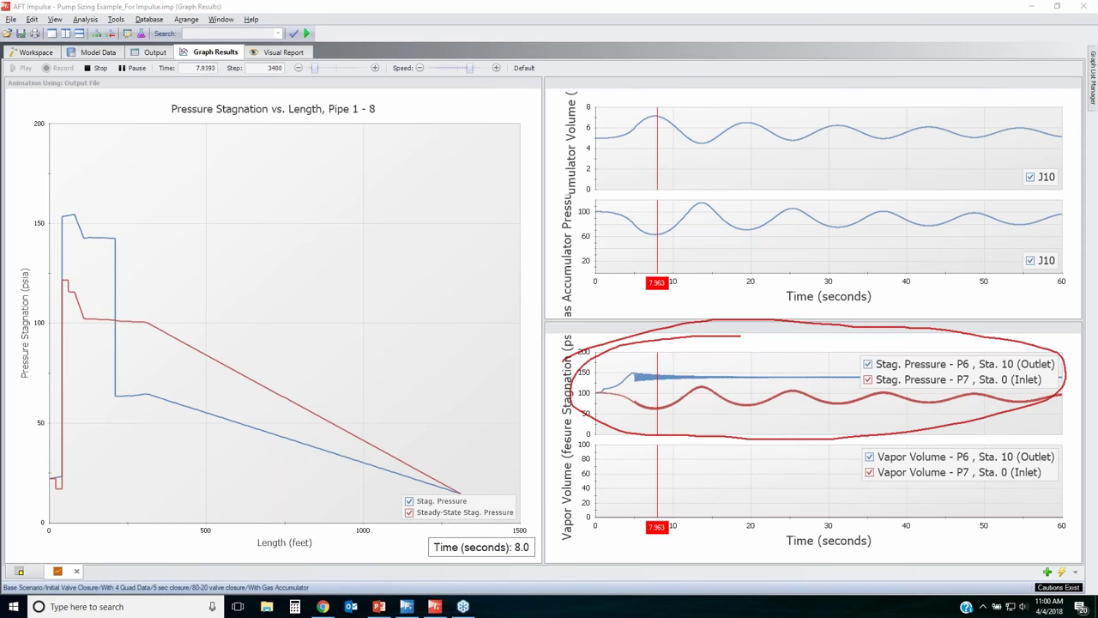
pyautogui.press('e')
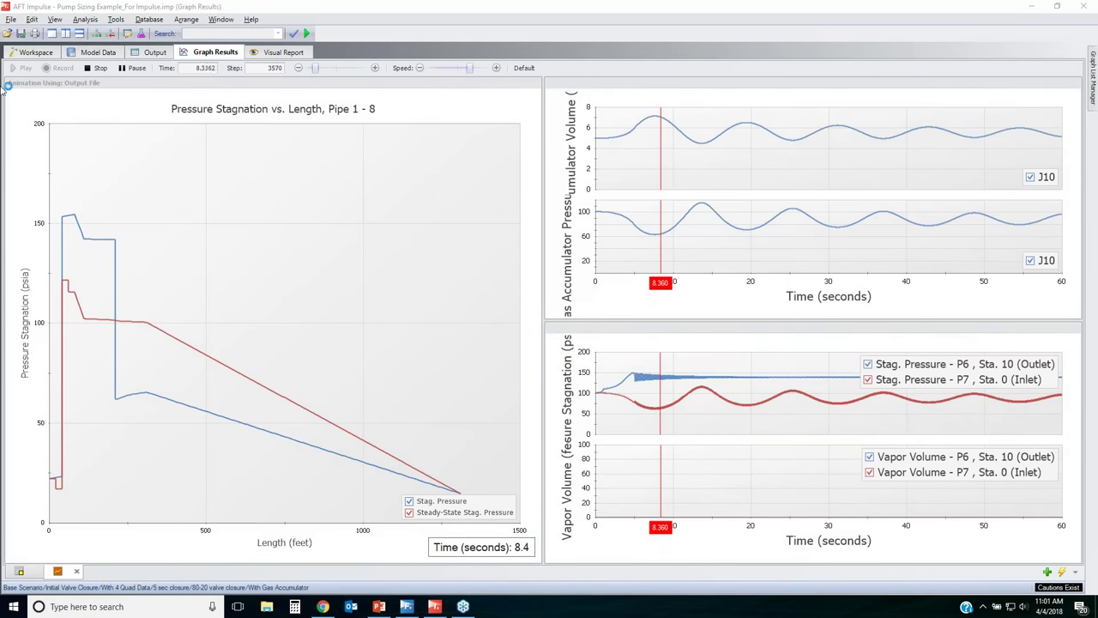
pyautogui.click(96, 67)
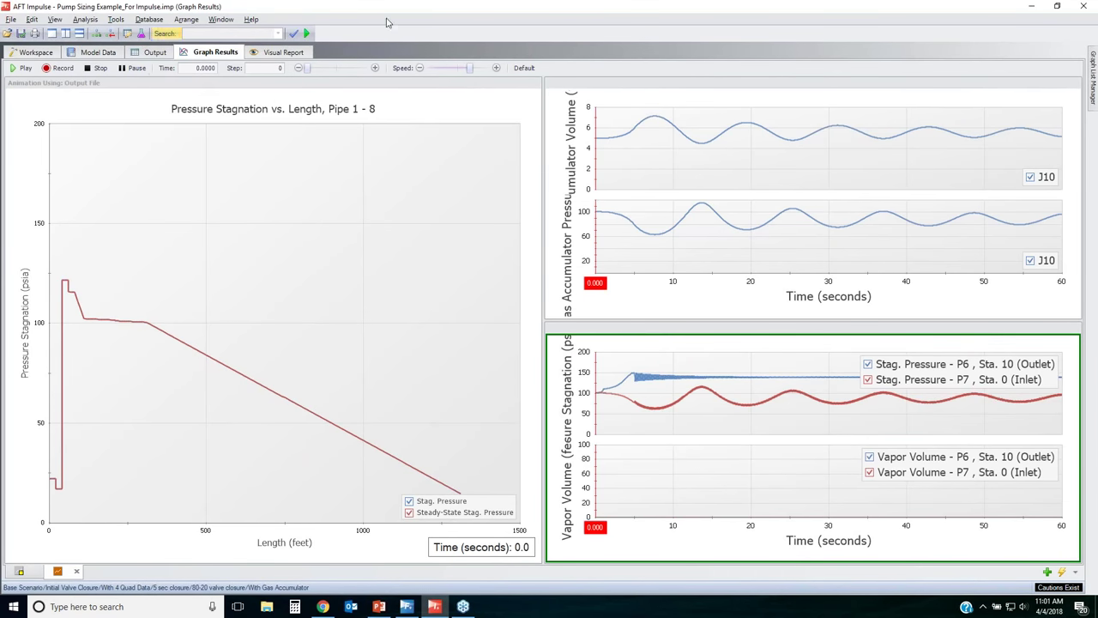
# - Return to the Workspace and create a child scenario named With Pump Trip under With Gas Accumulator
pyautogui.click(49, 54)
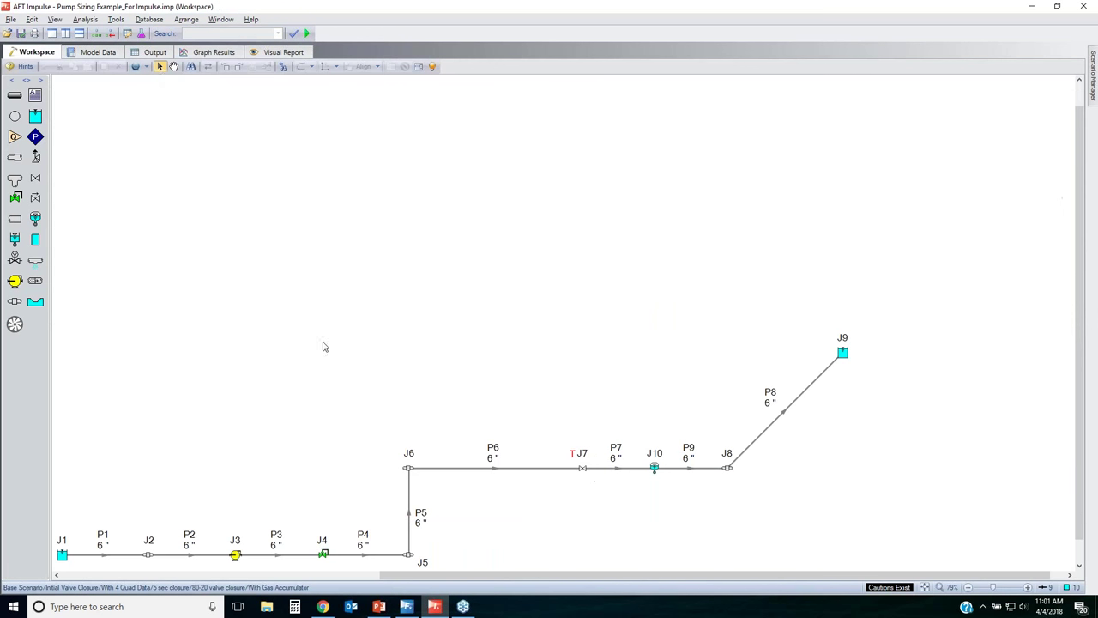
pyautogui.click(236, 554)
pyautogui.click(583, 469)
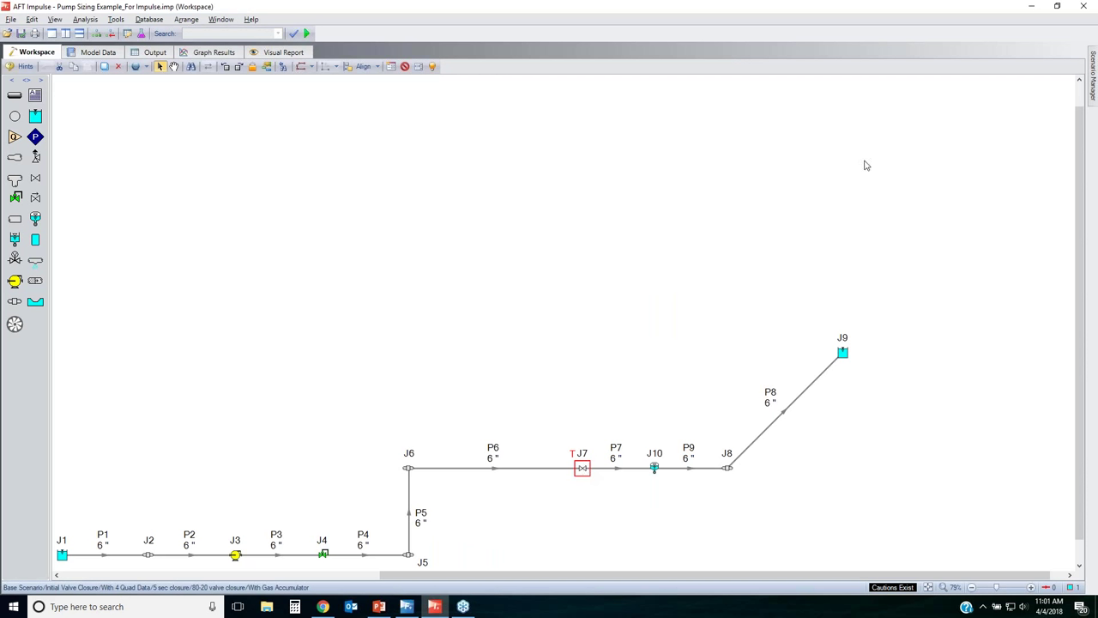
pyautogui.click(1091, 84)
pyautogui.click(949, 127)
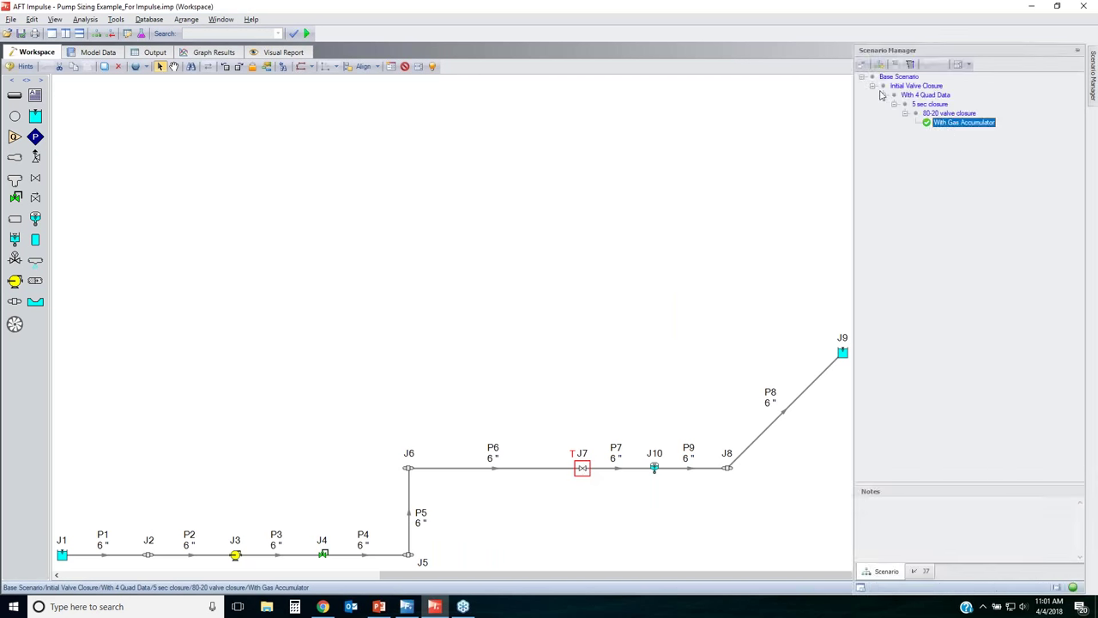
pyautogui.click(880, 66)
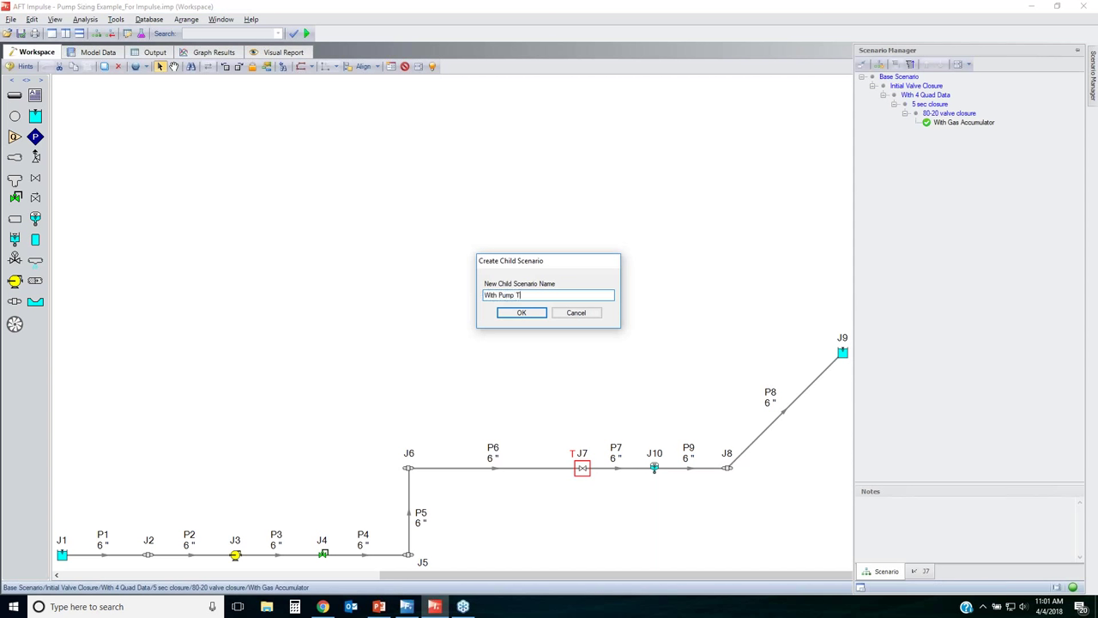
pyautogui.write('With Pump Trip')
pyautogui.press('Return')
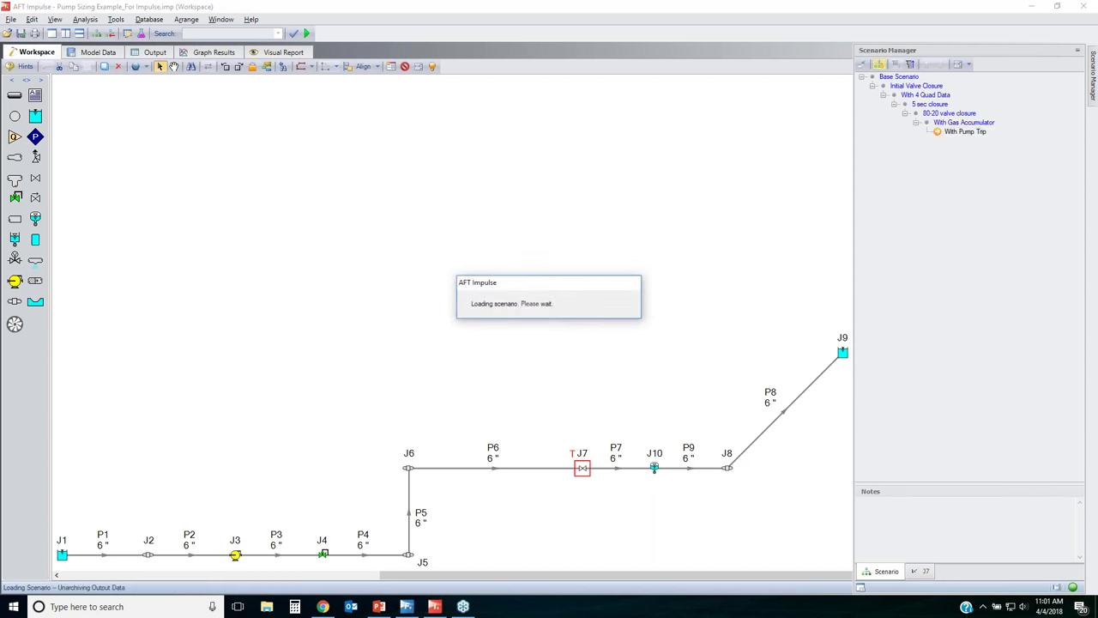
# - Set the transient model of pump J3 to Trip With Inertia - Four Quadrant
pyautogui.click(579, 470)
pyautogui.doubleClick(236, 556)
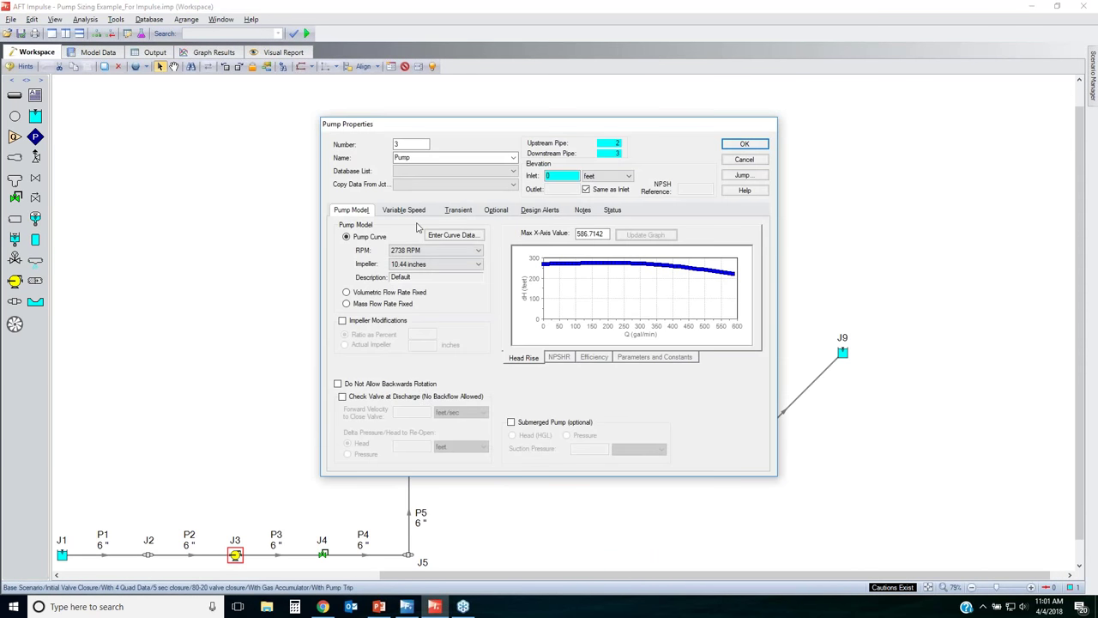
pyautogui.click(468, 214)
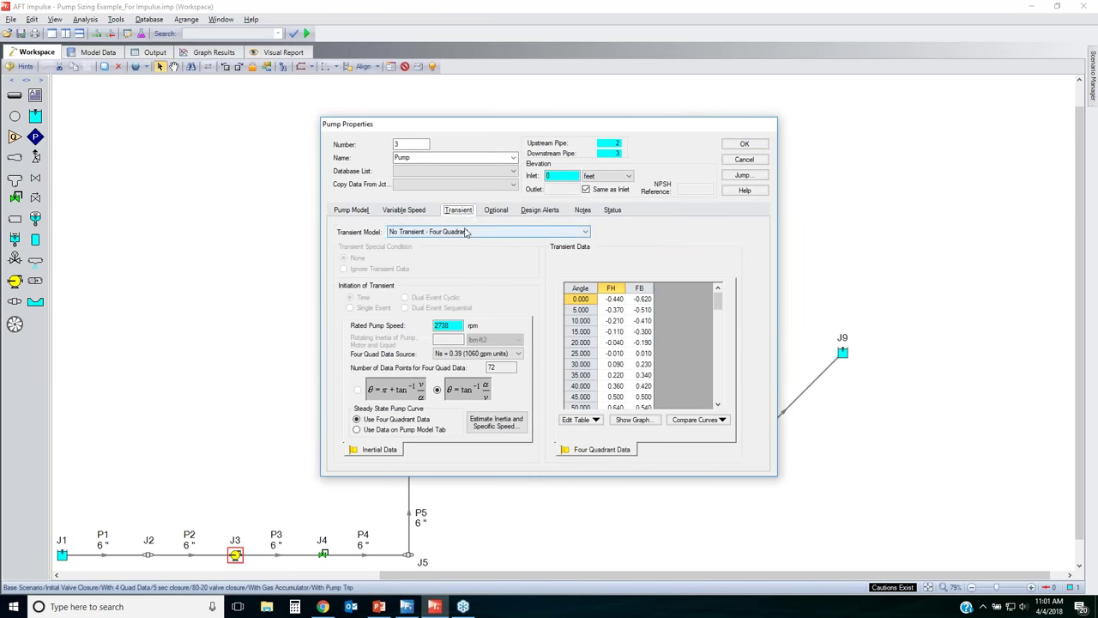
pyautogui.click(466, 232)
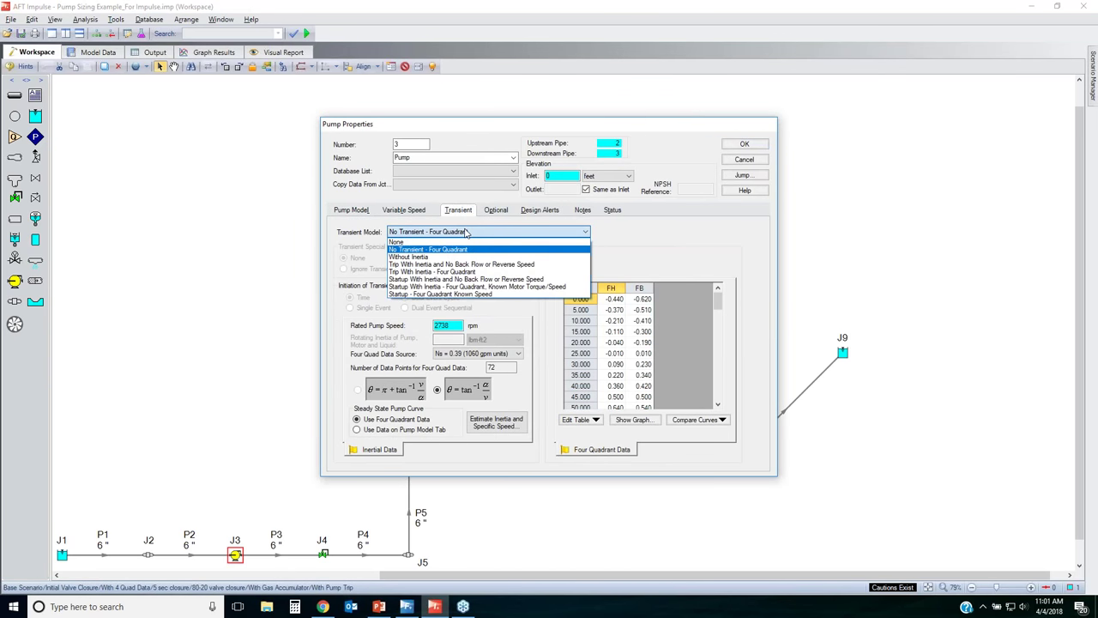
pyautogui.click(455, 272)
# - Calculate the pump's estimated rotating inertia and specific speed, and transfer the results to the pump properties
pyautogui.click(478, 425)
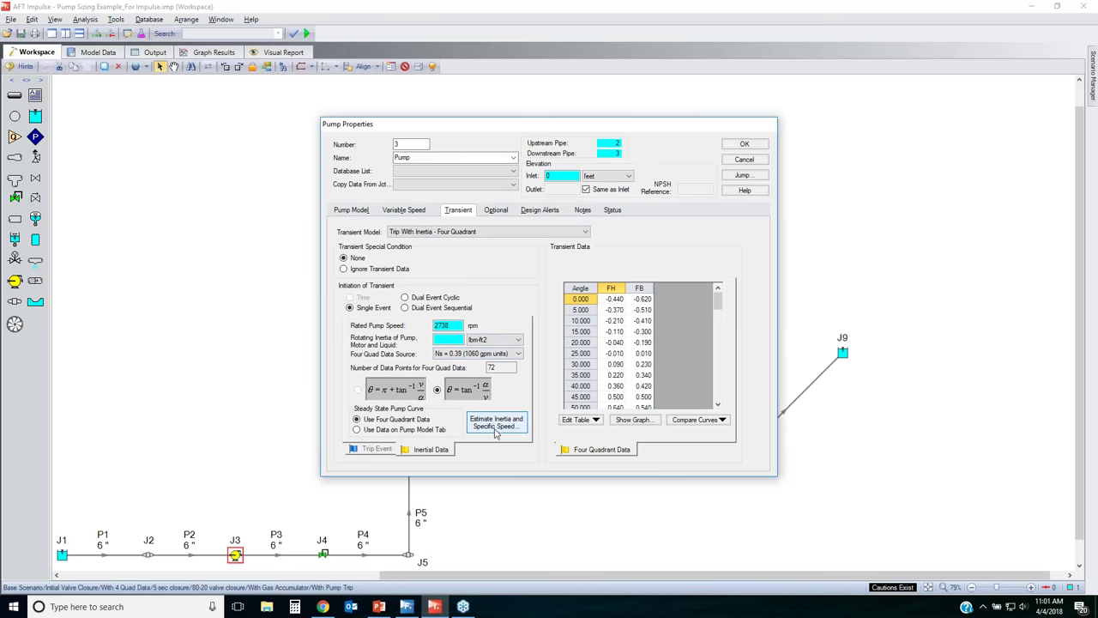
pyautogui.click(403, 327)
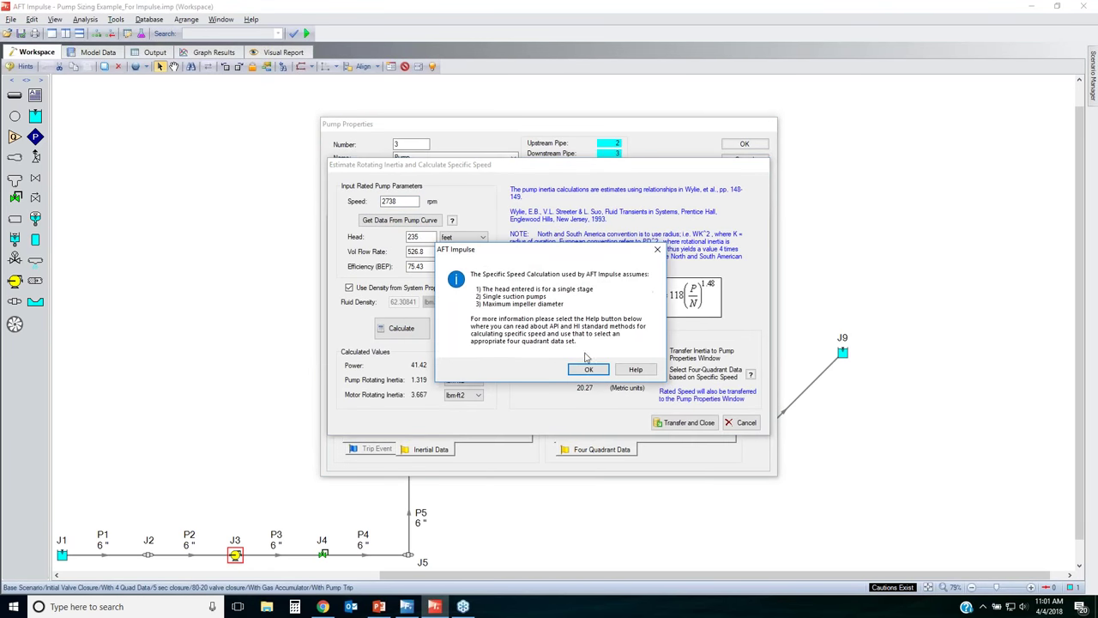
pyautogui.click(589, 368)
pyautogui.click(684, 422)
# - Define the pump trip event as Cv Less Than or Equal To 50 at junction 7 (Valve), and apply it, clearing the existing results
pyautogui.click(377, 450)
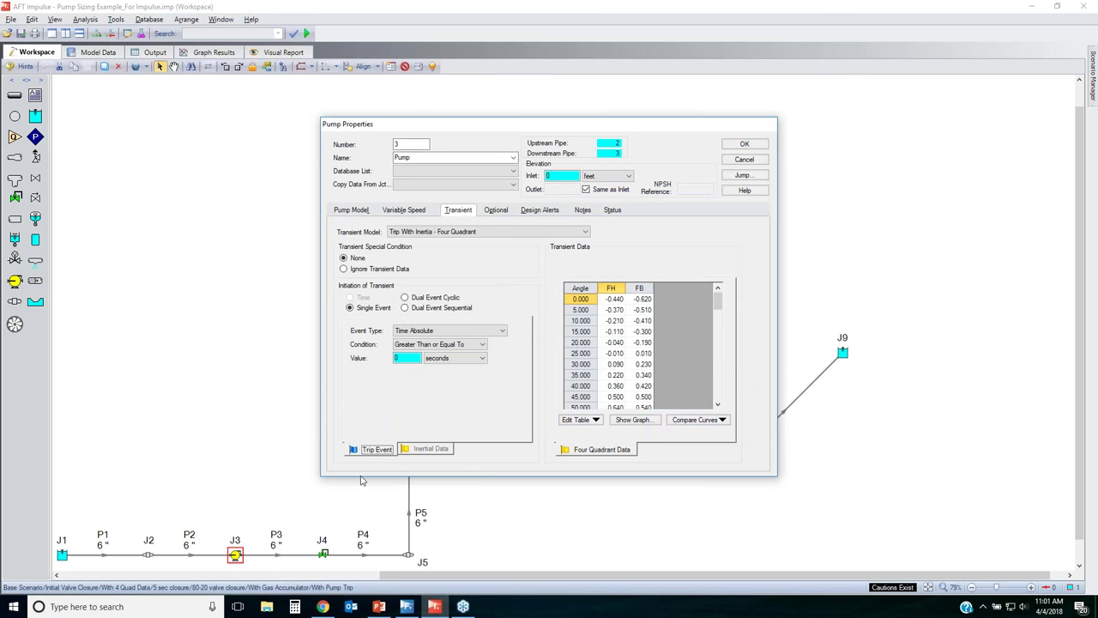
pyautogui.click(406, 333)
pyautogui.scroll(-2, 503, 383)
pyautogui.moveTo(504, 386); pyautogui.dragTo(509, 354)
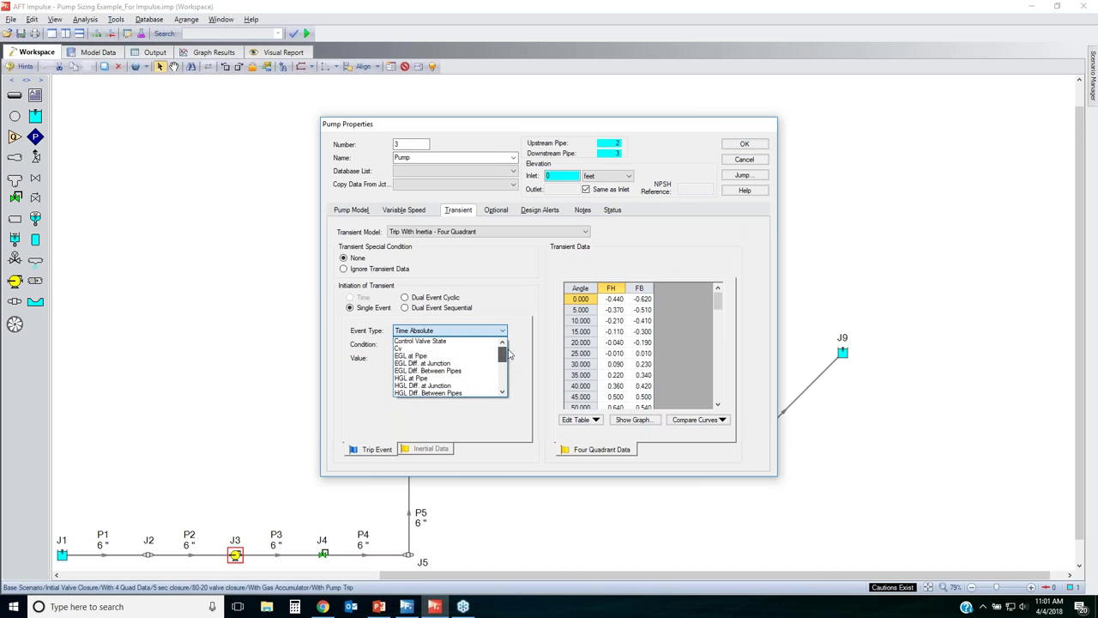
pyautogui.click(413, 349)
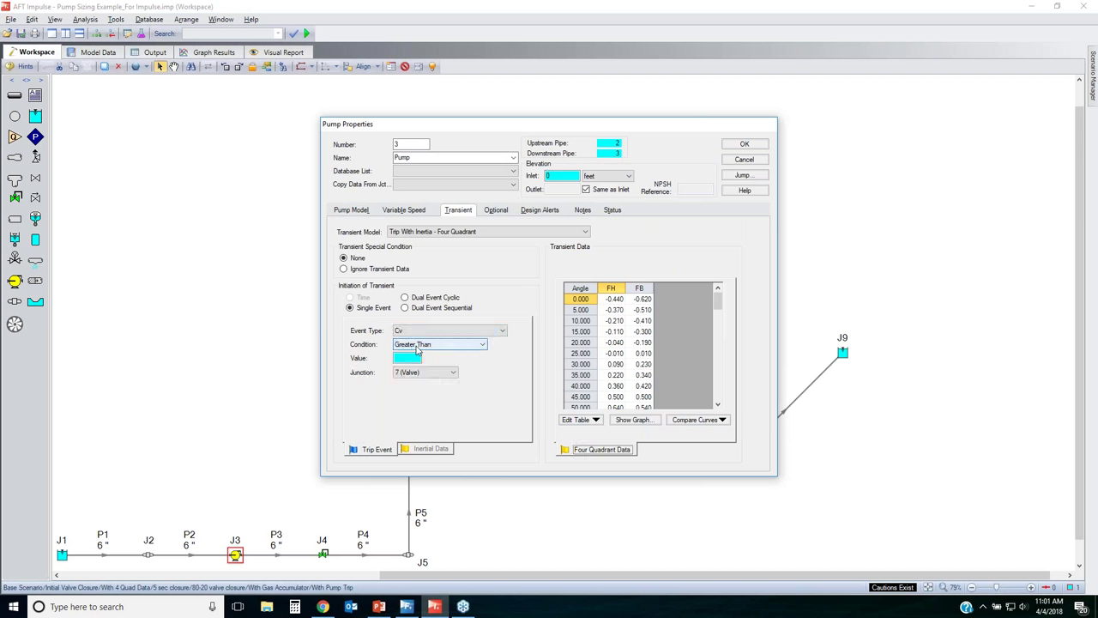
pyautogui.click(418, 346)
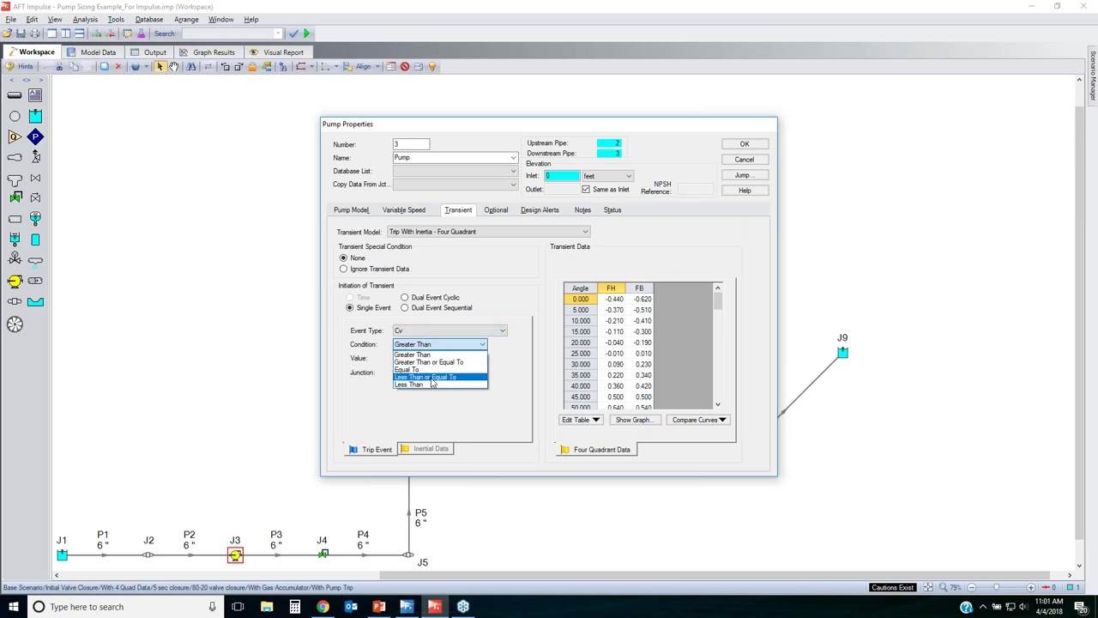
pyautogui.click(432, 378)
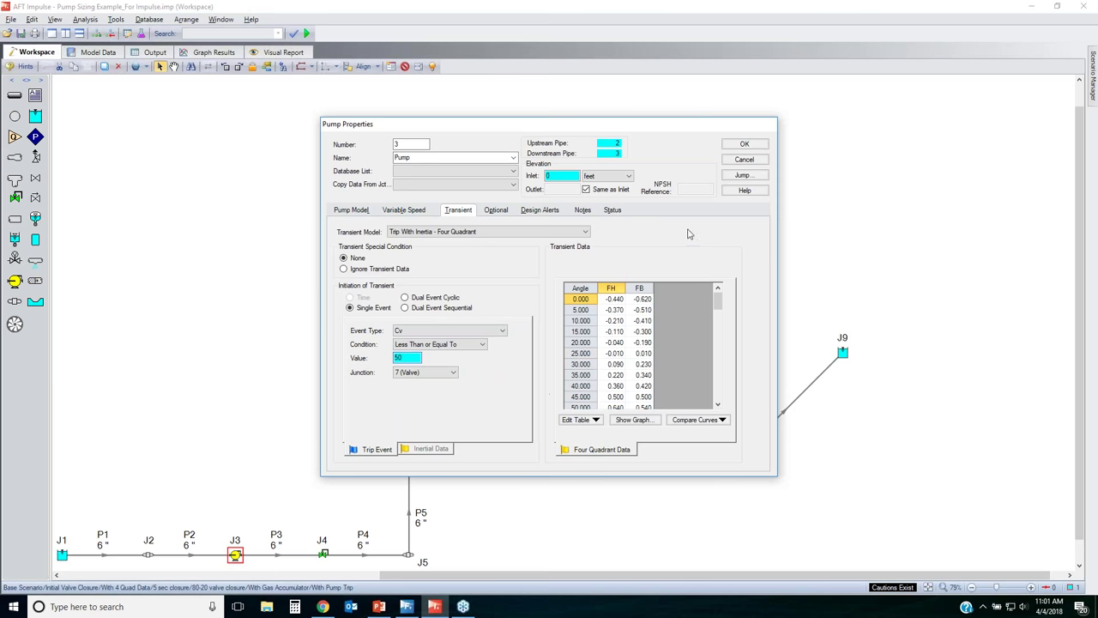
pyautogui.click(744, 143)
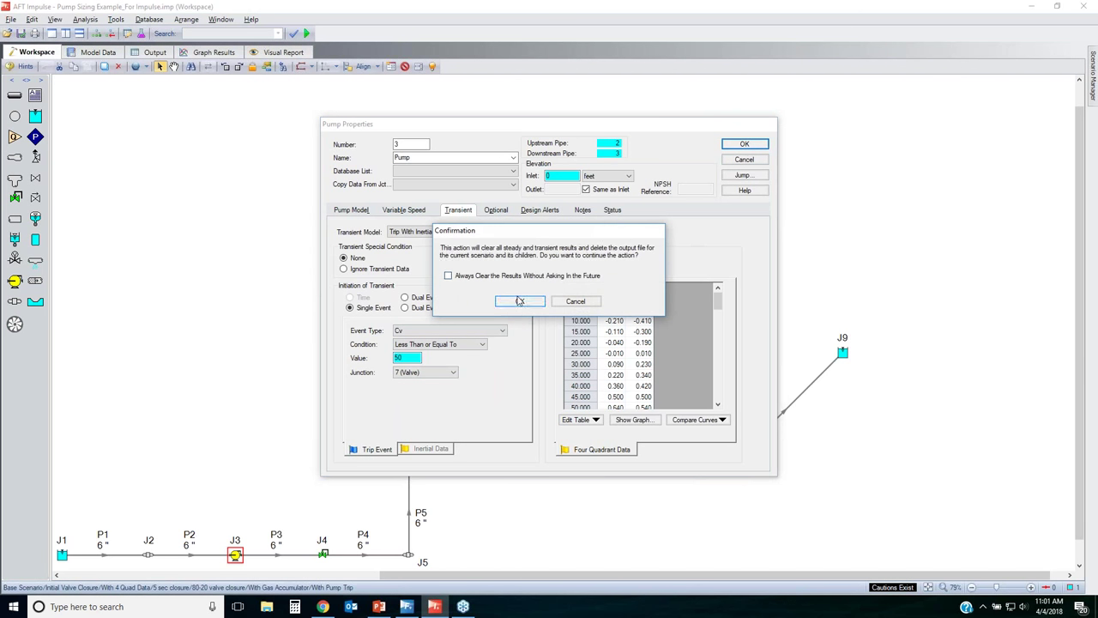
pyautogui.click(519, 302)
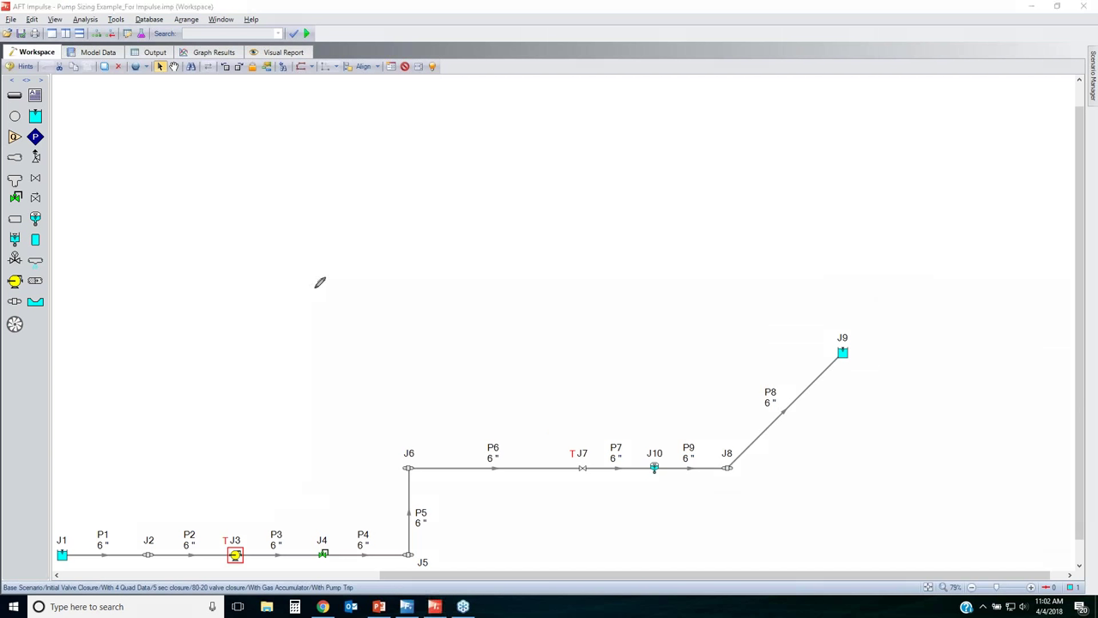
pyautogui.moveTo(336, 165)
pyautogui.mouseDown()
pyautogui.moveTo(342, 369)
pyautogui.moveTo(651, 375)
pyautogui.mouseUp()
pyautogui.moveTo(268, 252); pyautogui.dragTo(246, 273)
pyautogui.moveTo(474, 392); pyautogui.dragTo(492, 408)
pyautogui.moveTo(349, 181); pyautogui.dragTo(391, 176)
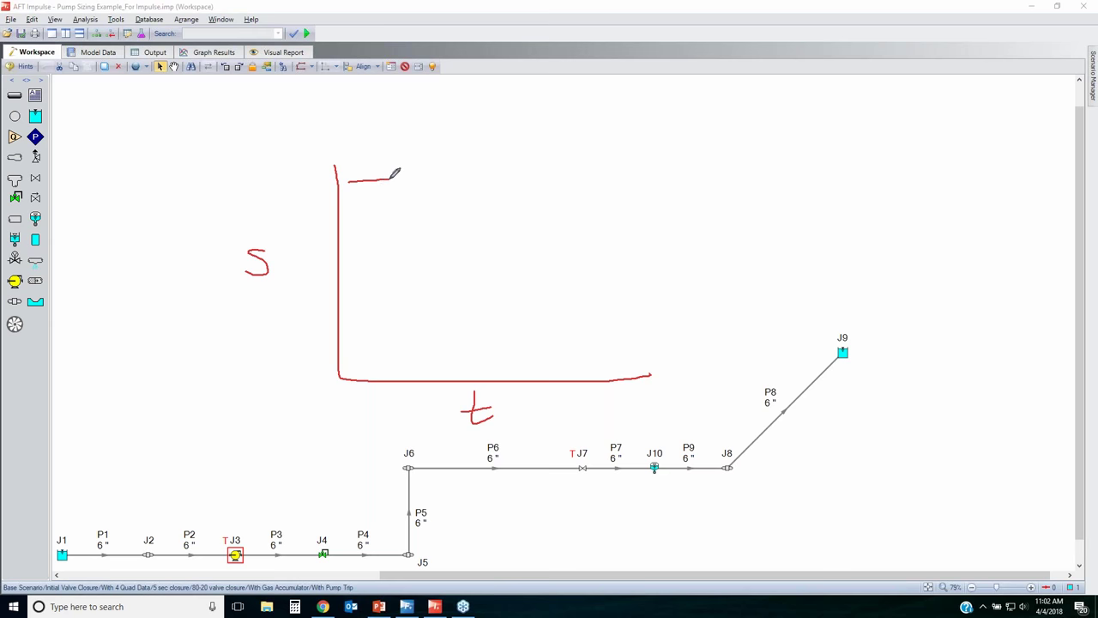
pyautogui.moveTo(393, 174)
pyautogui.mouseDown()
pyautogui.moveTo(426, 244)
pyautogui.moveTo(478, 299)
pyautogui.moveTo(565, 329)
pyautogui.moveTo(737, 340)
pyautogui.mouseUp()
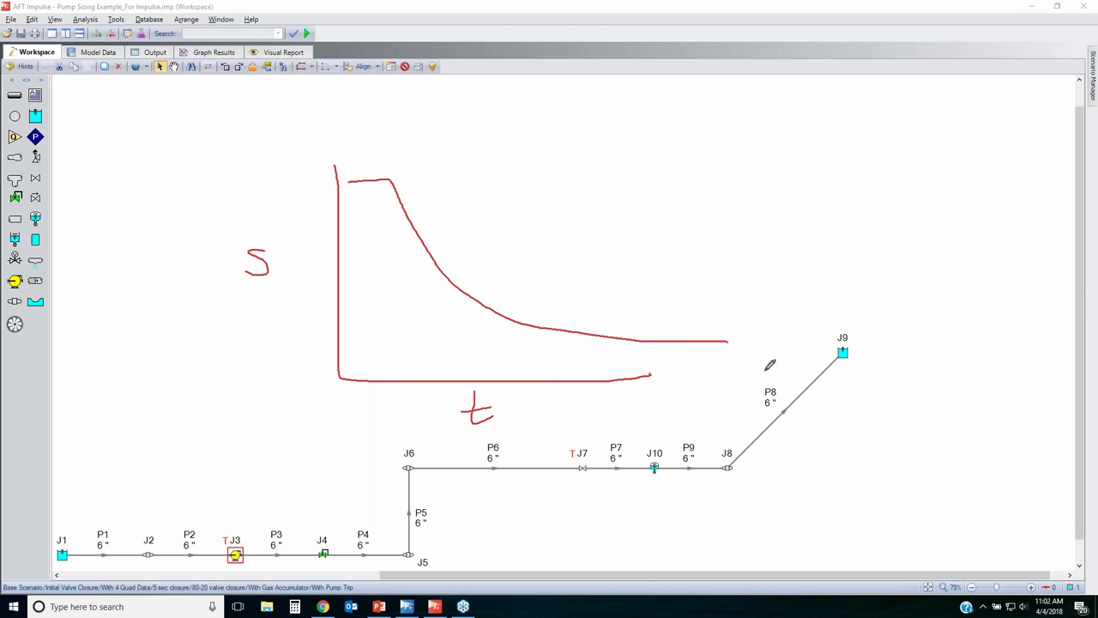